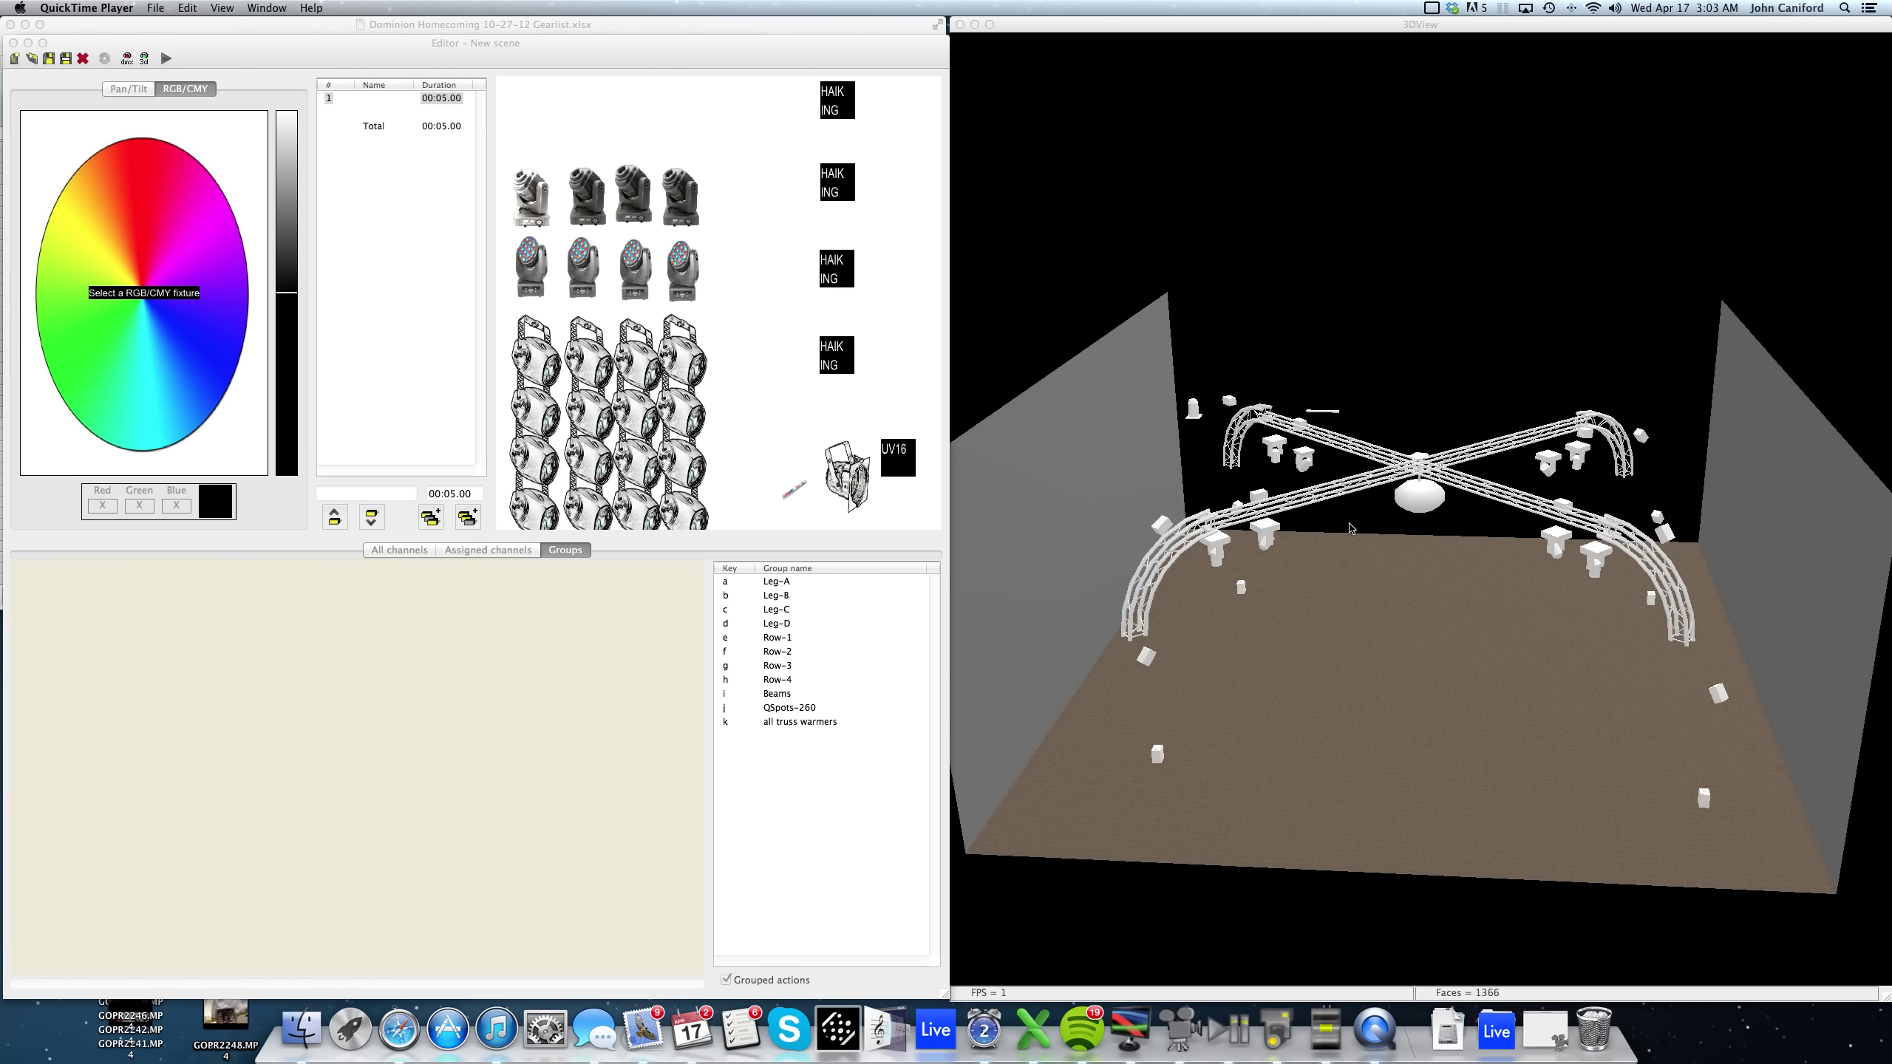
# Orbit the 3D stage preview until the brick back wall behind the crossed truss shows.
pyautogui.moveTo(1351, 528); pyautogui.dragTo(1059, 523)
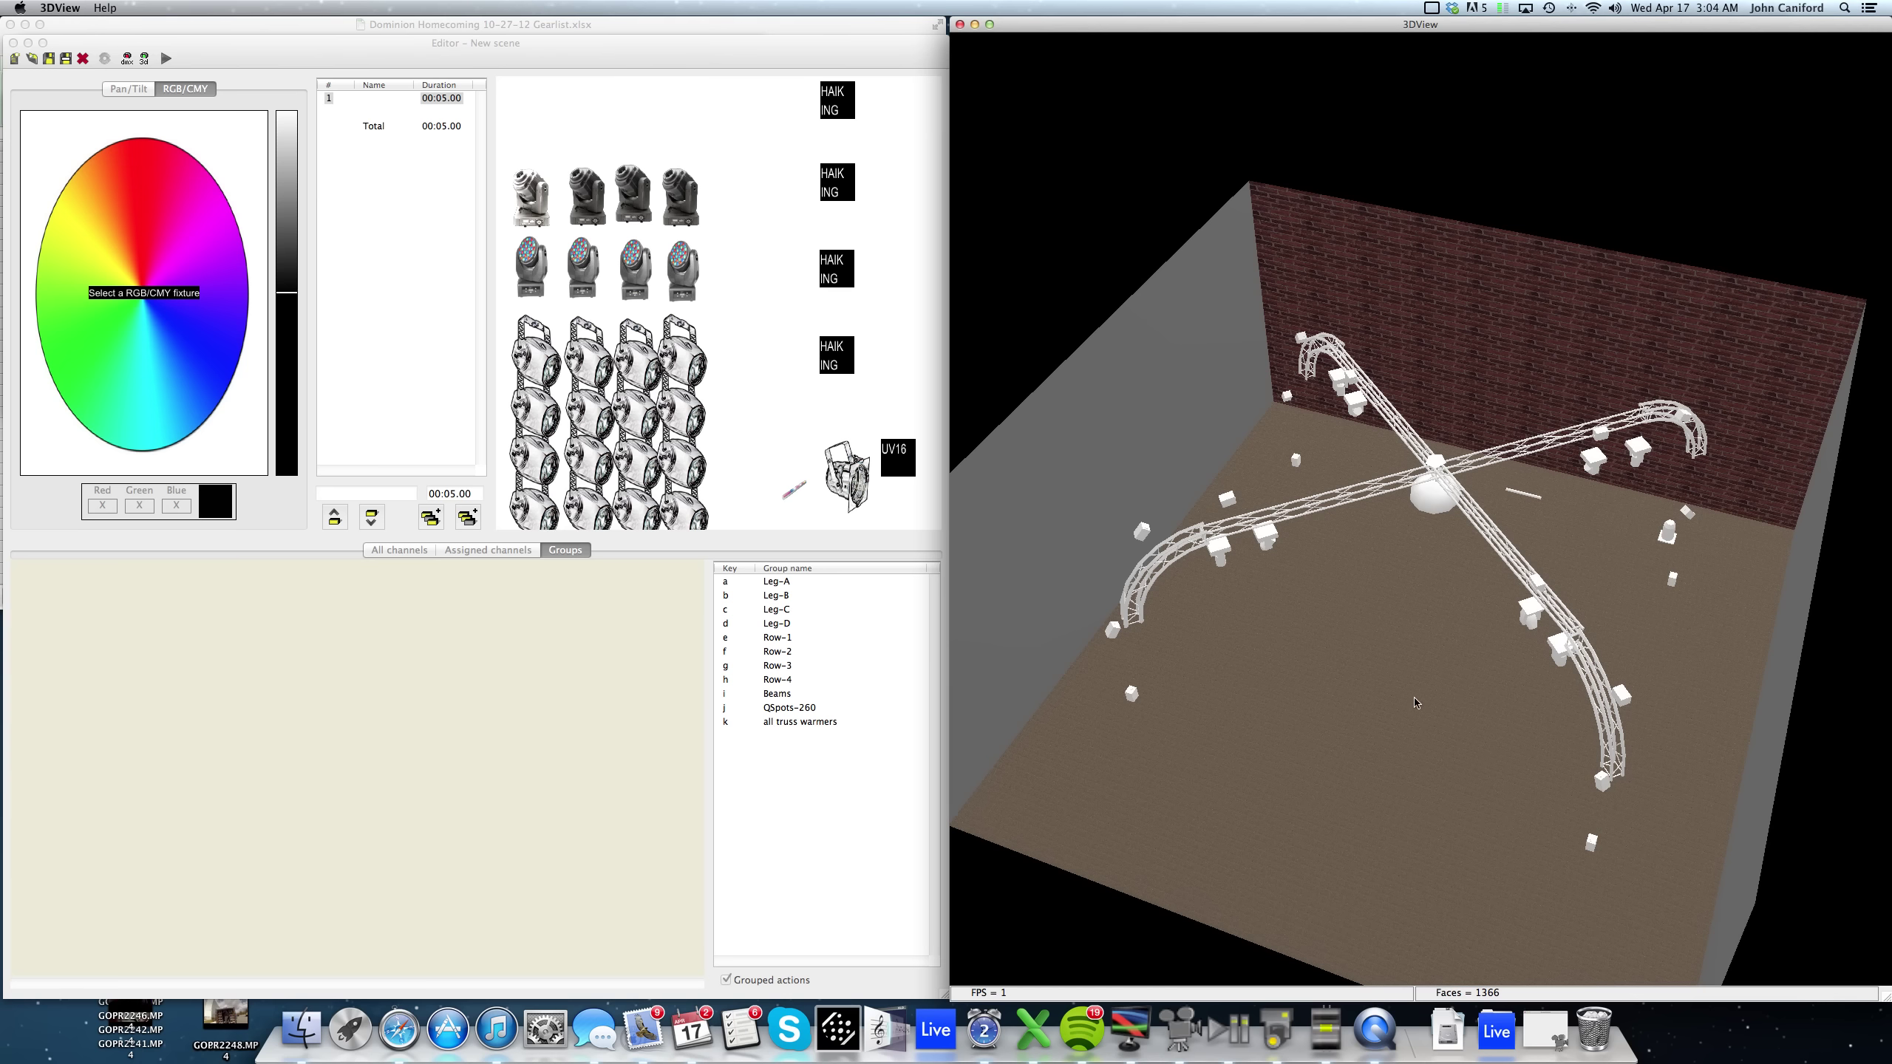
pyautogui.rightClick(1414, 662)
pyautogui.click(1400, 610)
pyautogui.moveTo(1409, 614); pyautogui.dragTo(1302, 606)
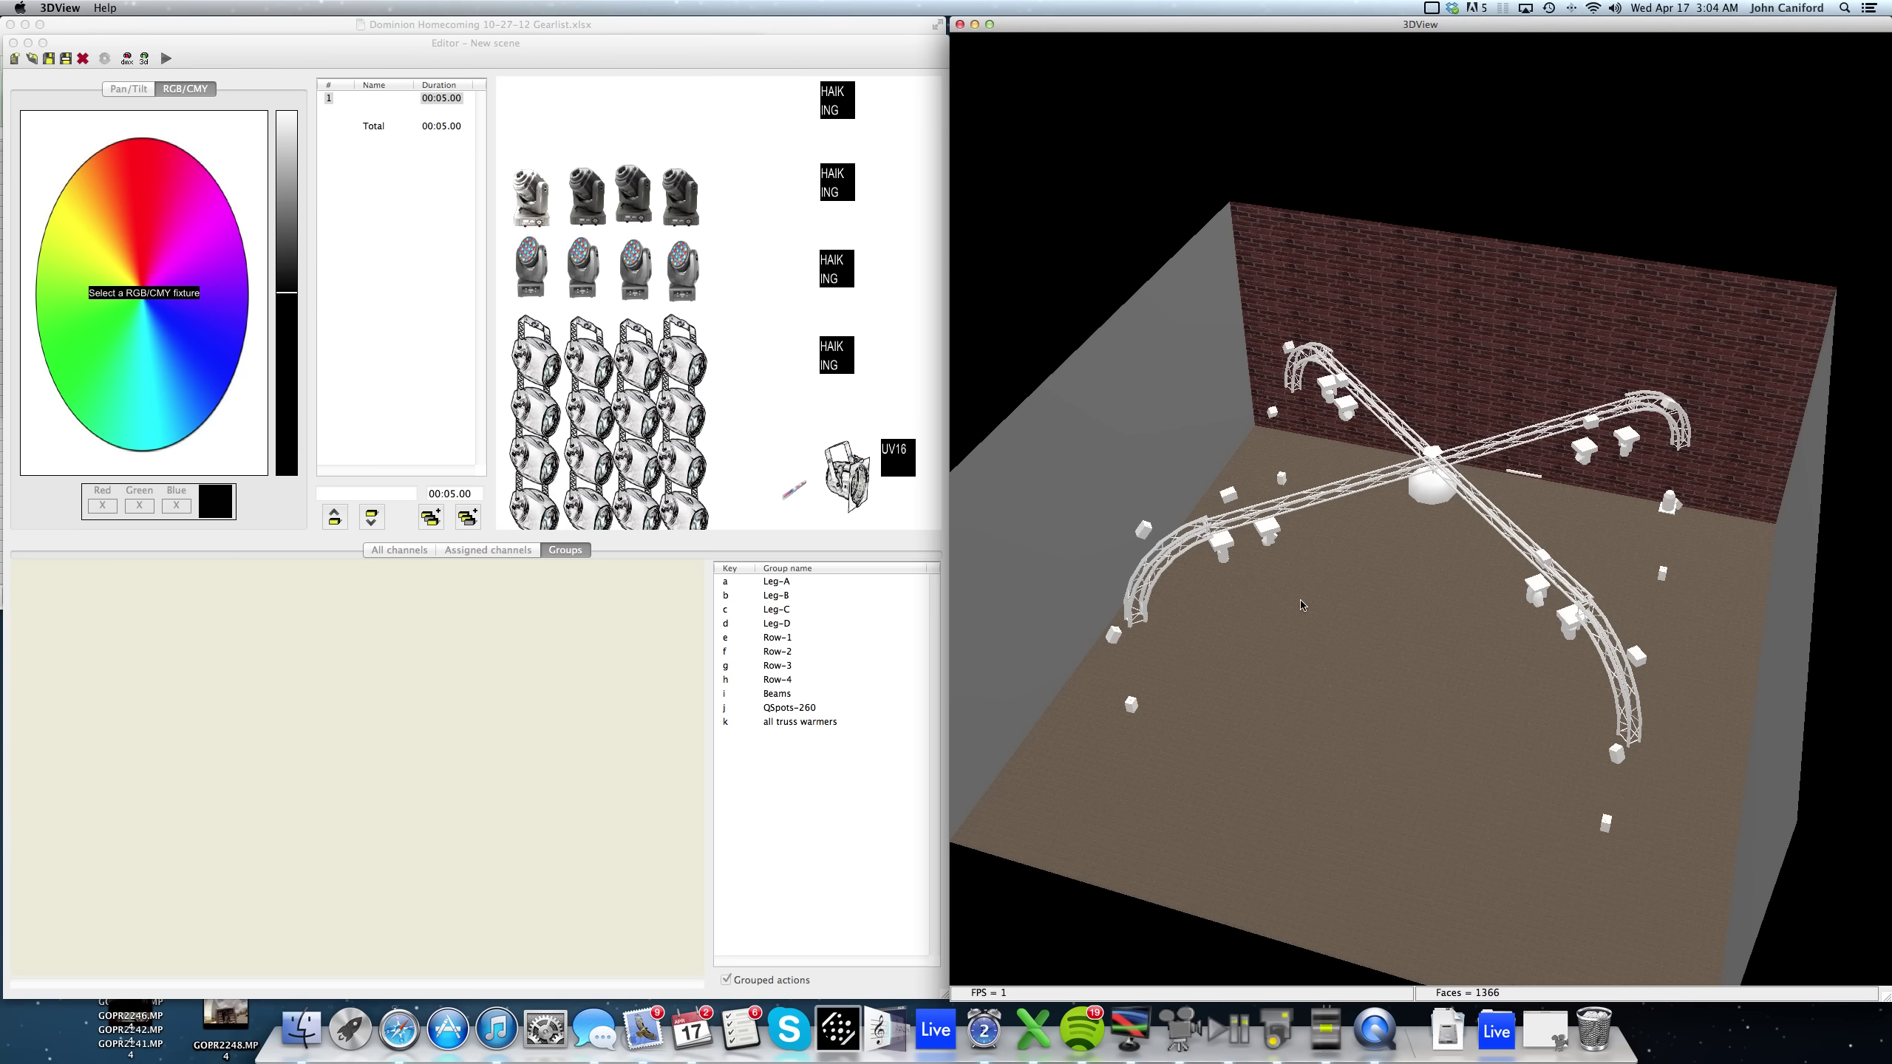
# Orbit the stage from several angles, ending looking down on the truss.
pyautogui.moveTo(1301, 605); pyautogui.dragTo(1301, 553)
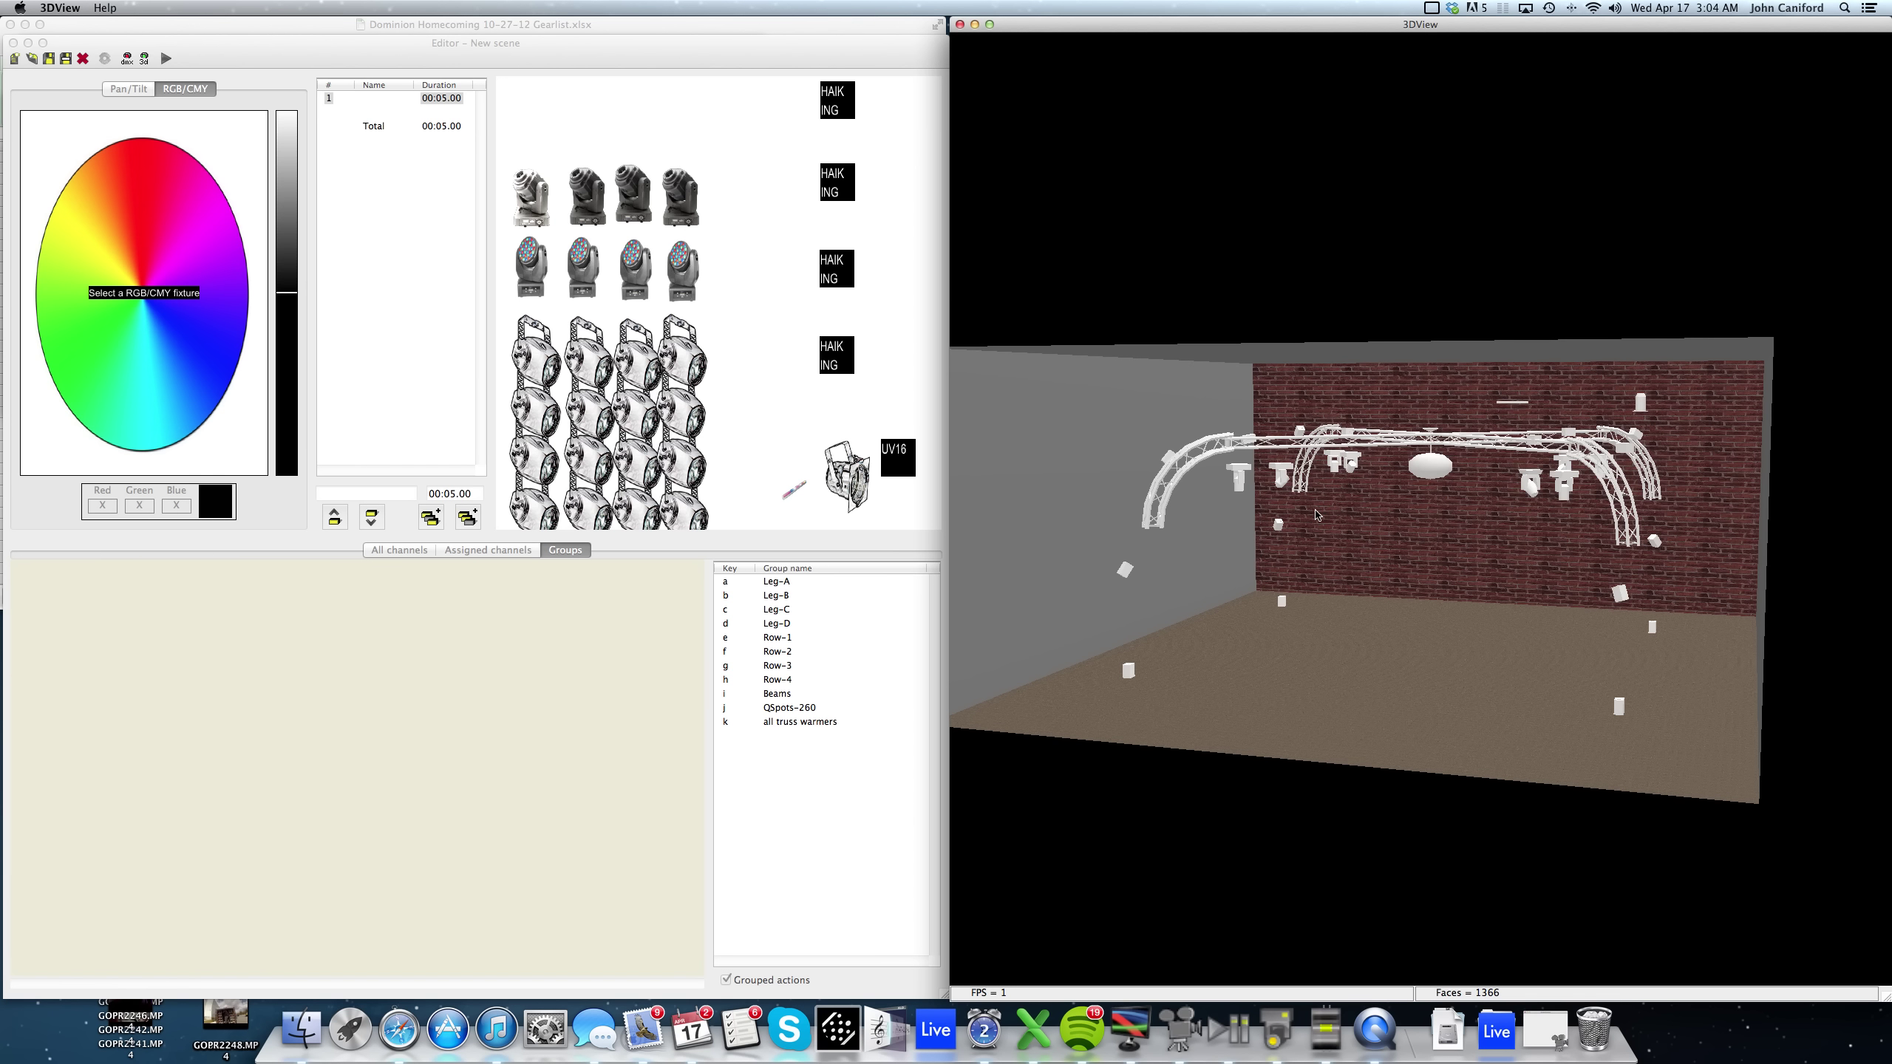
pyautogui.moveTo(1326, 513); pyautogui.dragTo(1266, 518)
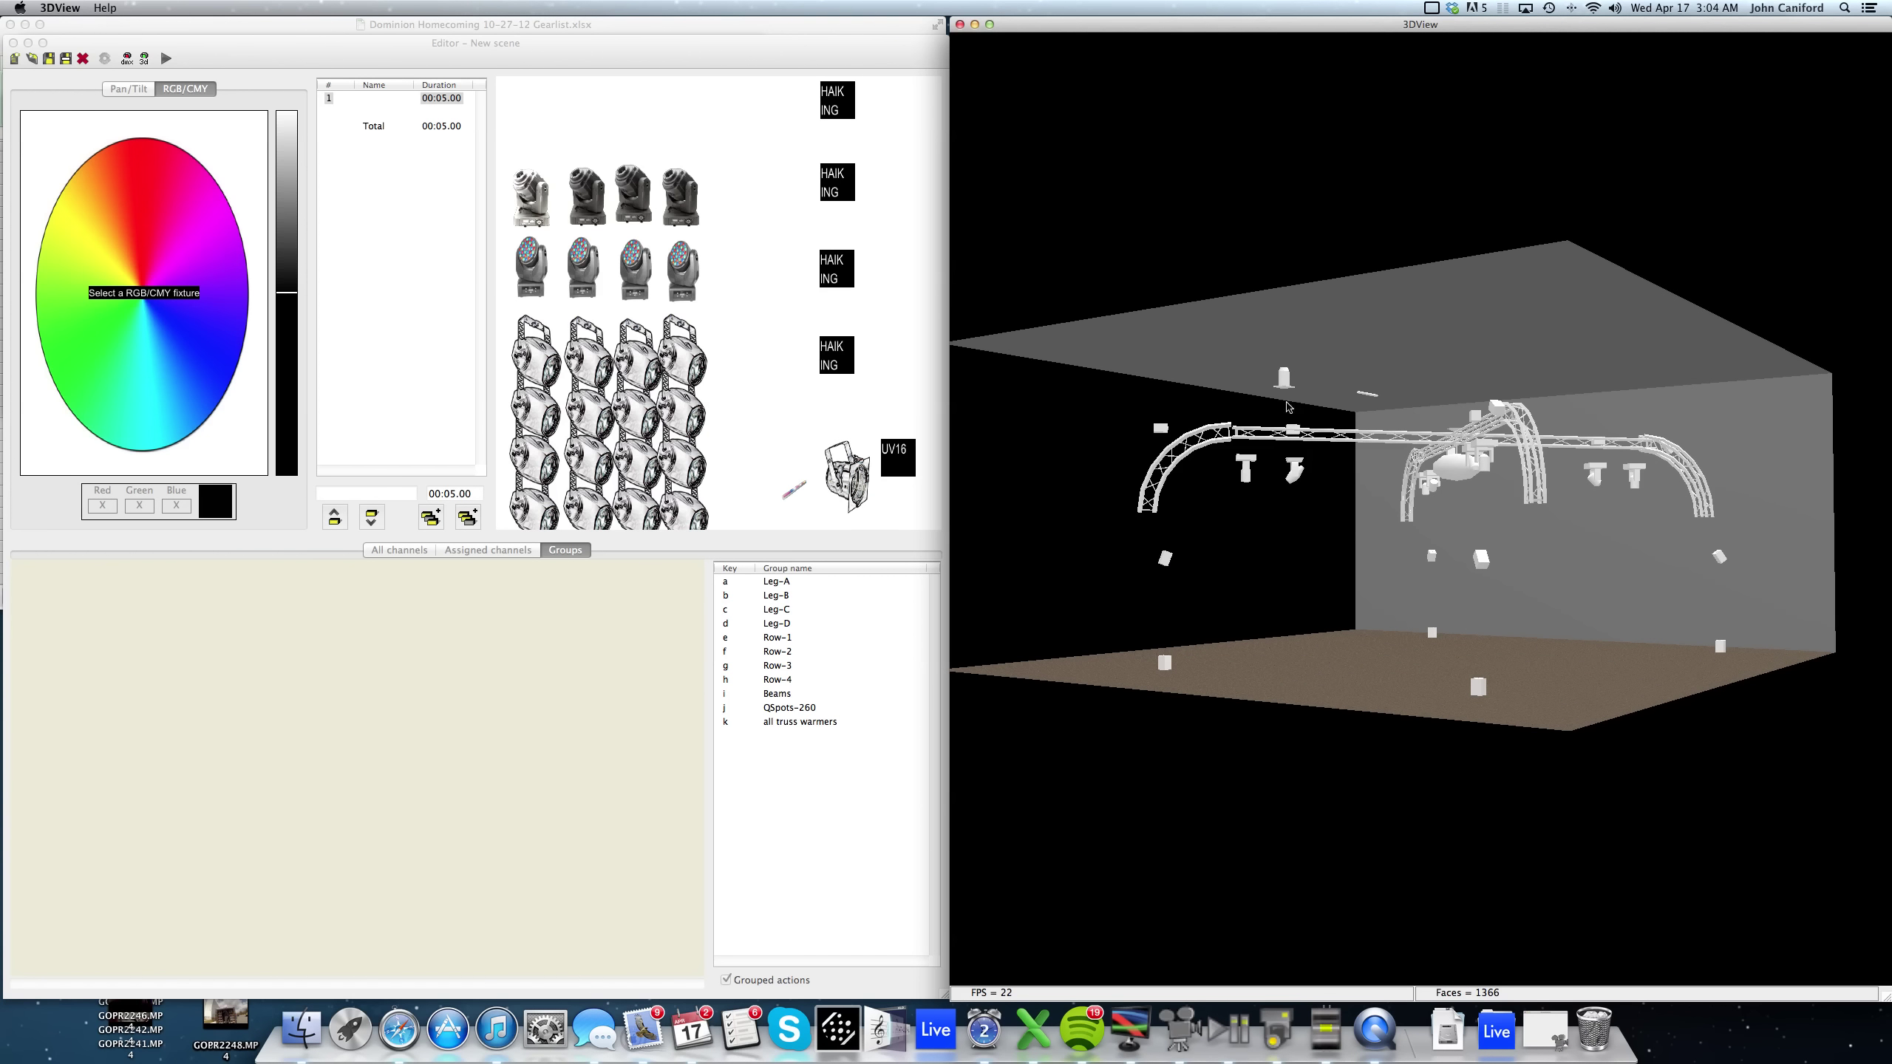
pyautogui.moveTo(1244, 394)
pyautogui.mouseDown()
pyautogui.moveTo(1242, 419)
pyautogui.moveTo(1245, 402)
pyautogui.mouseUp()
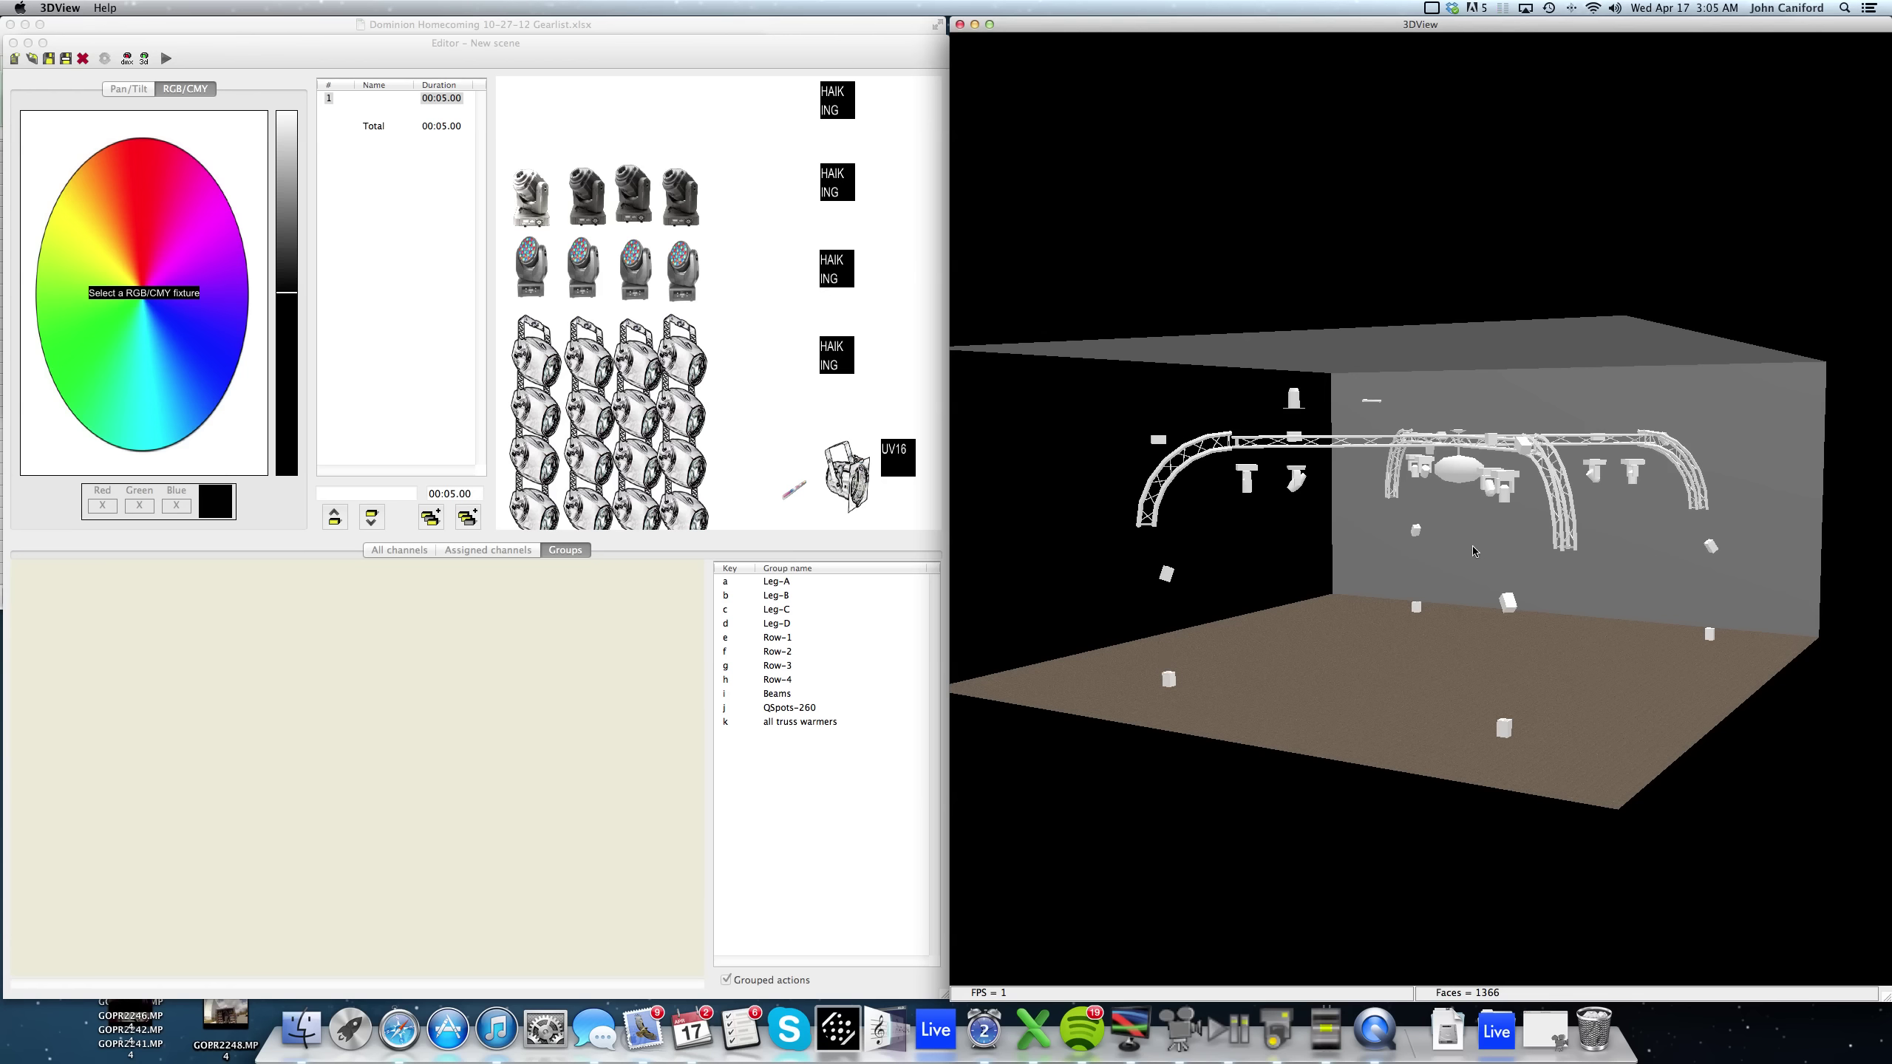
pyautogui.moveTo(1480, 553); pyautogui.dragTo(1335, 546)
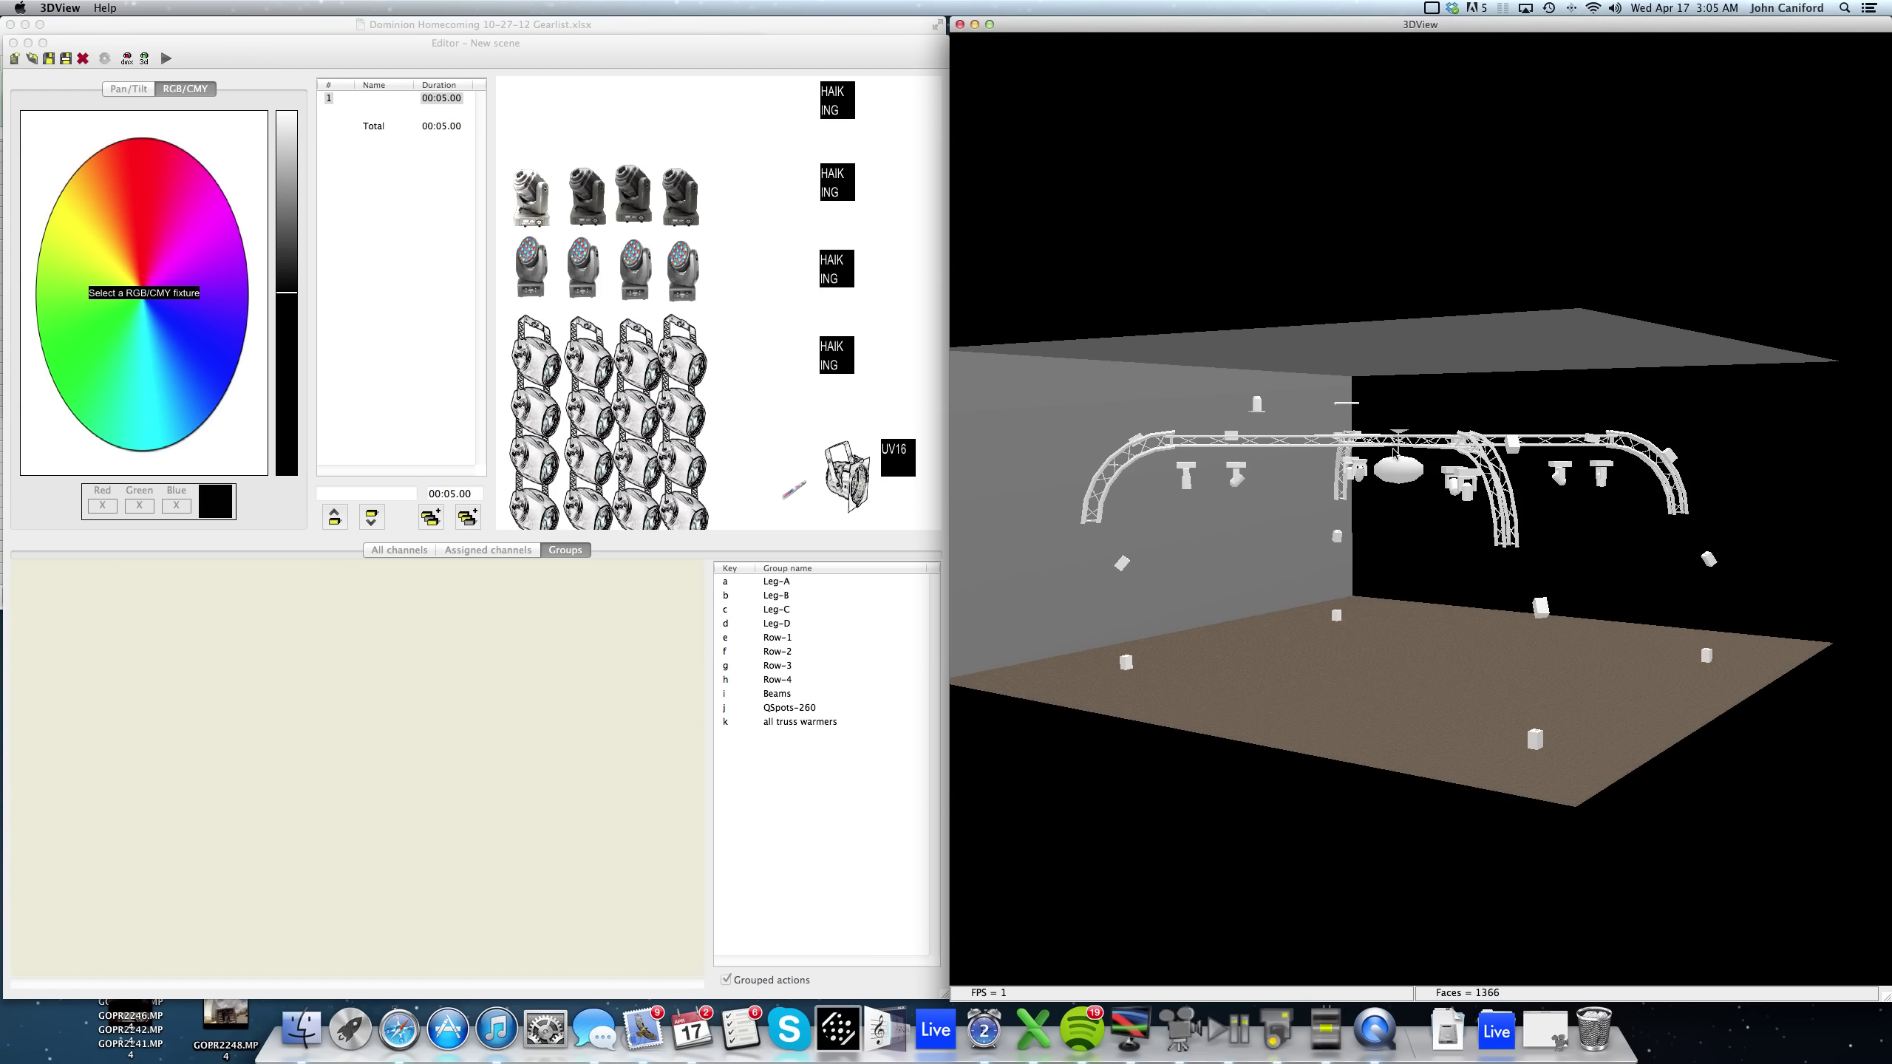
pyautogui.moveTo(1402, 458); pyautogui.dragTo(1698, 479)
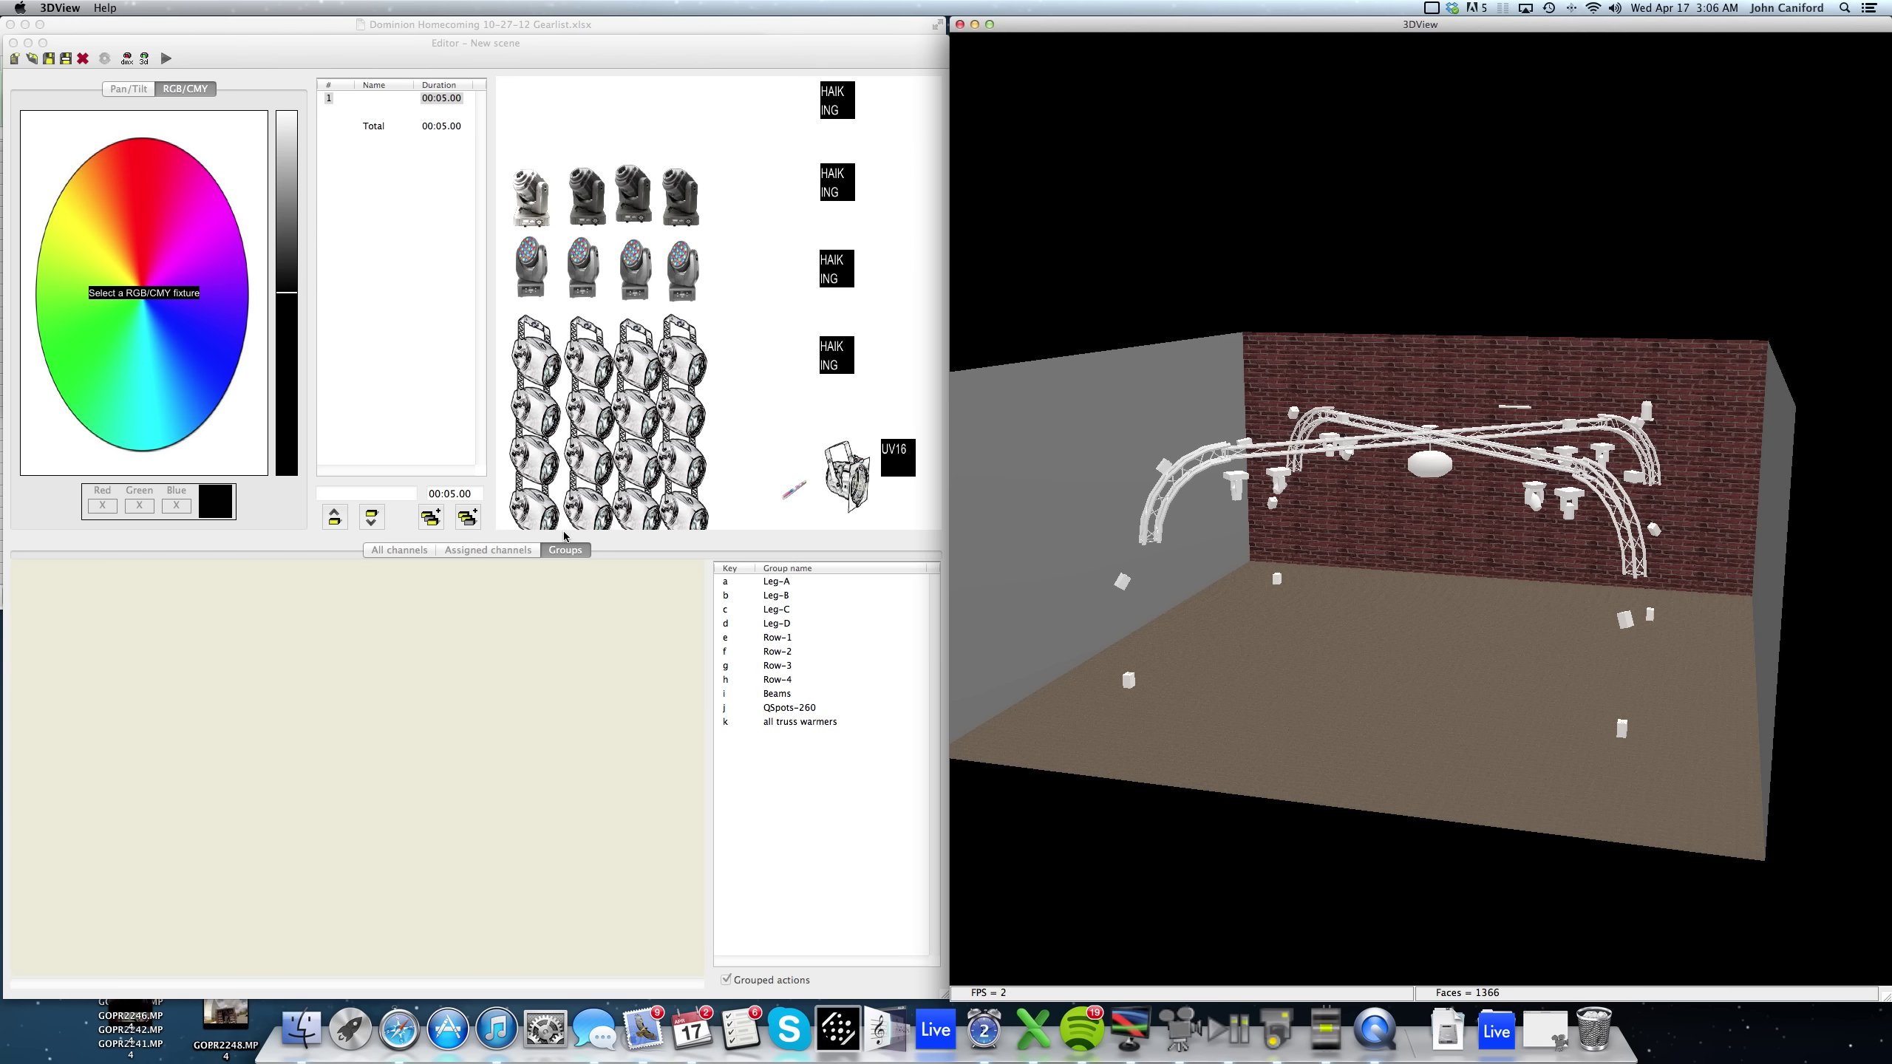
# Select the Leg-A group and turn the stage view to face the brick wall.
pyautogui.click(318, 668)
pyautogui.press('a')
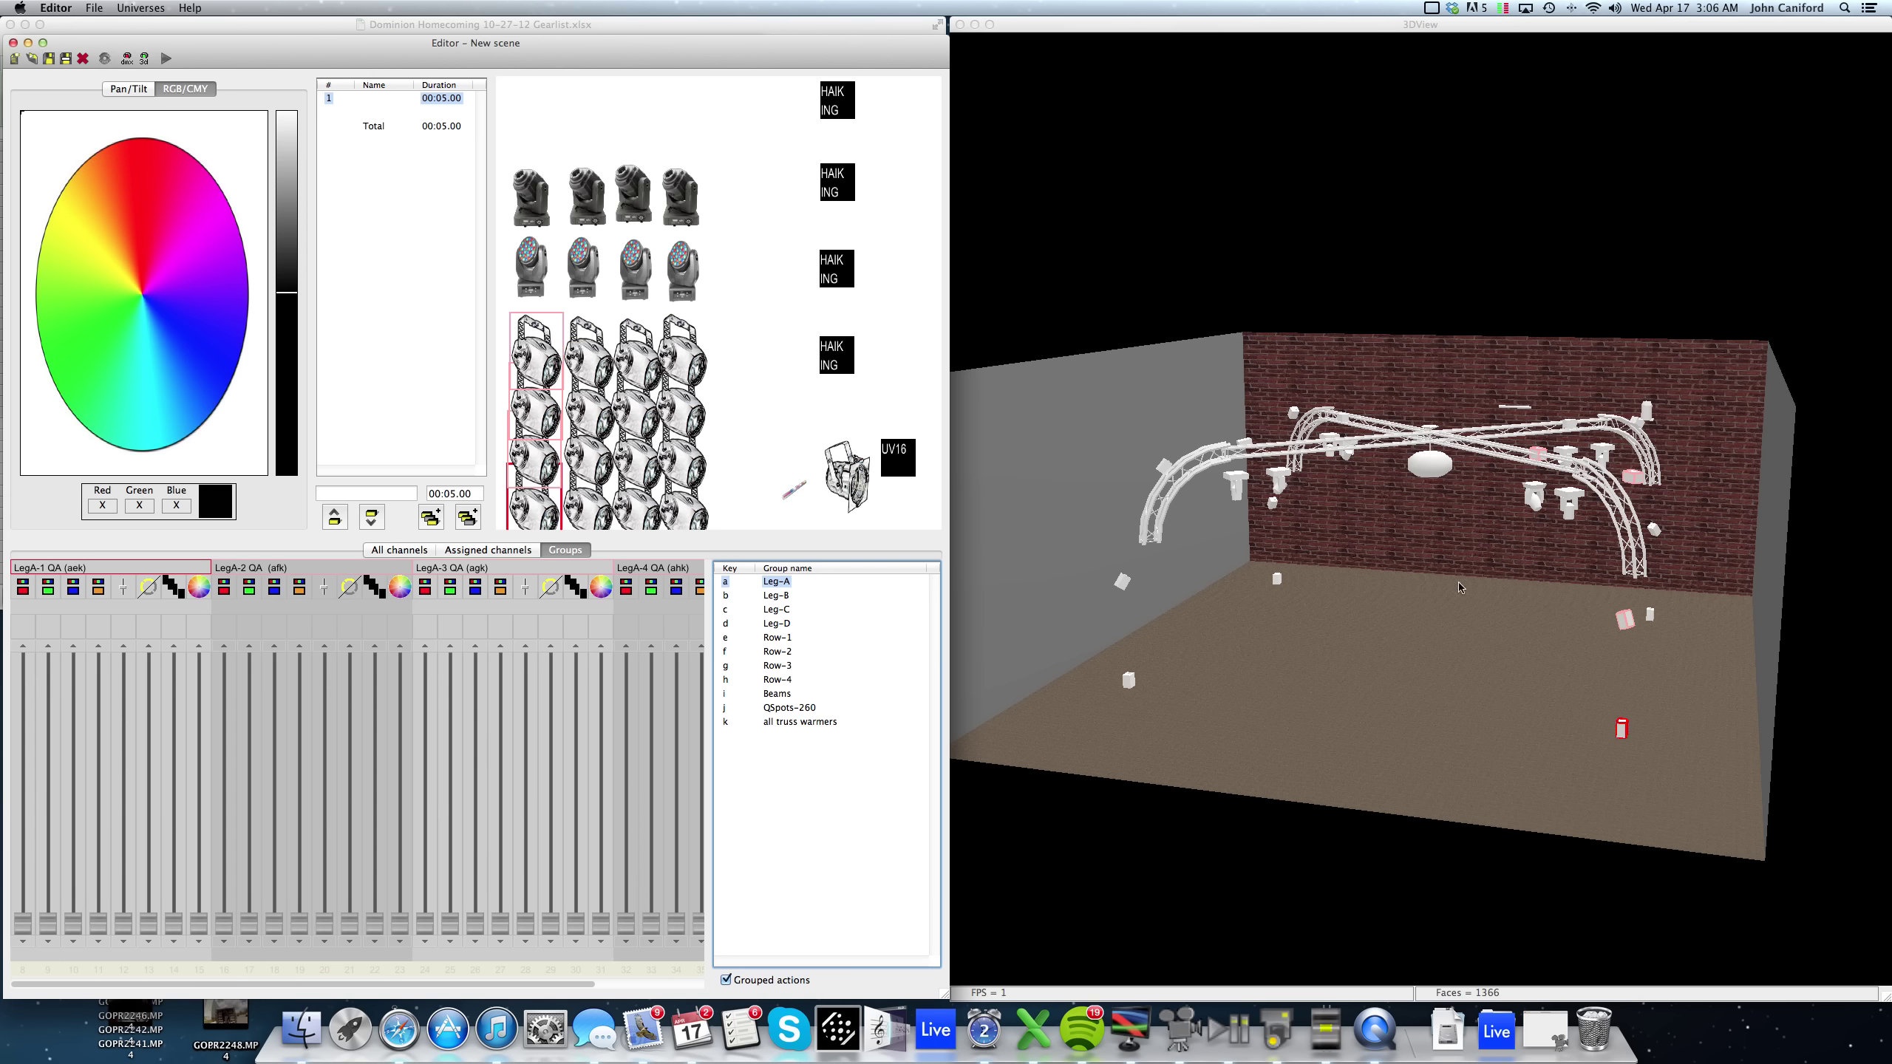
pyautogui.click(1485, 574)
pyautogui.moveTo(1505, 548); pyautogui.dragTo(1525, 547)
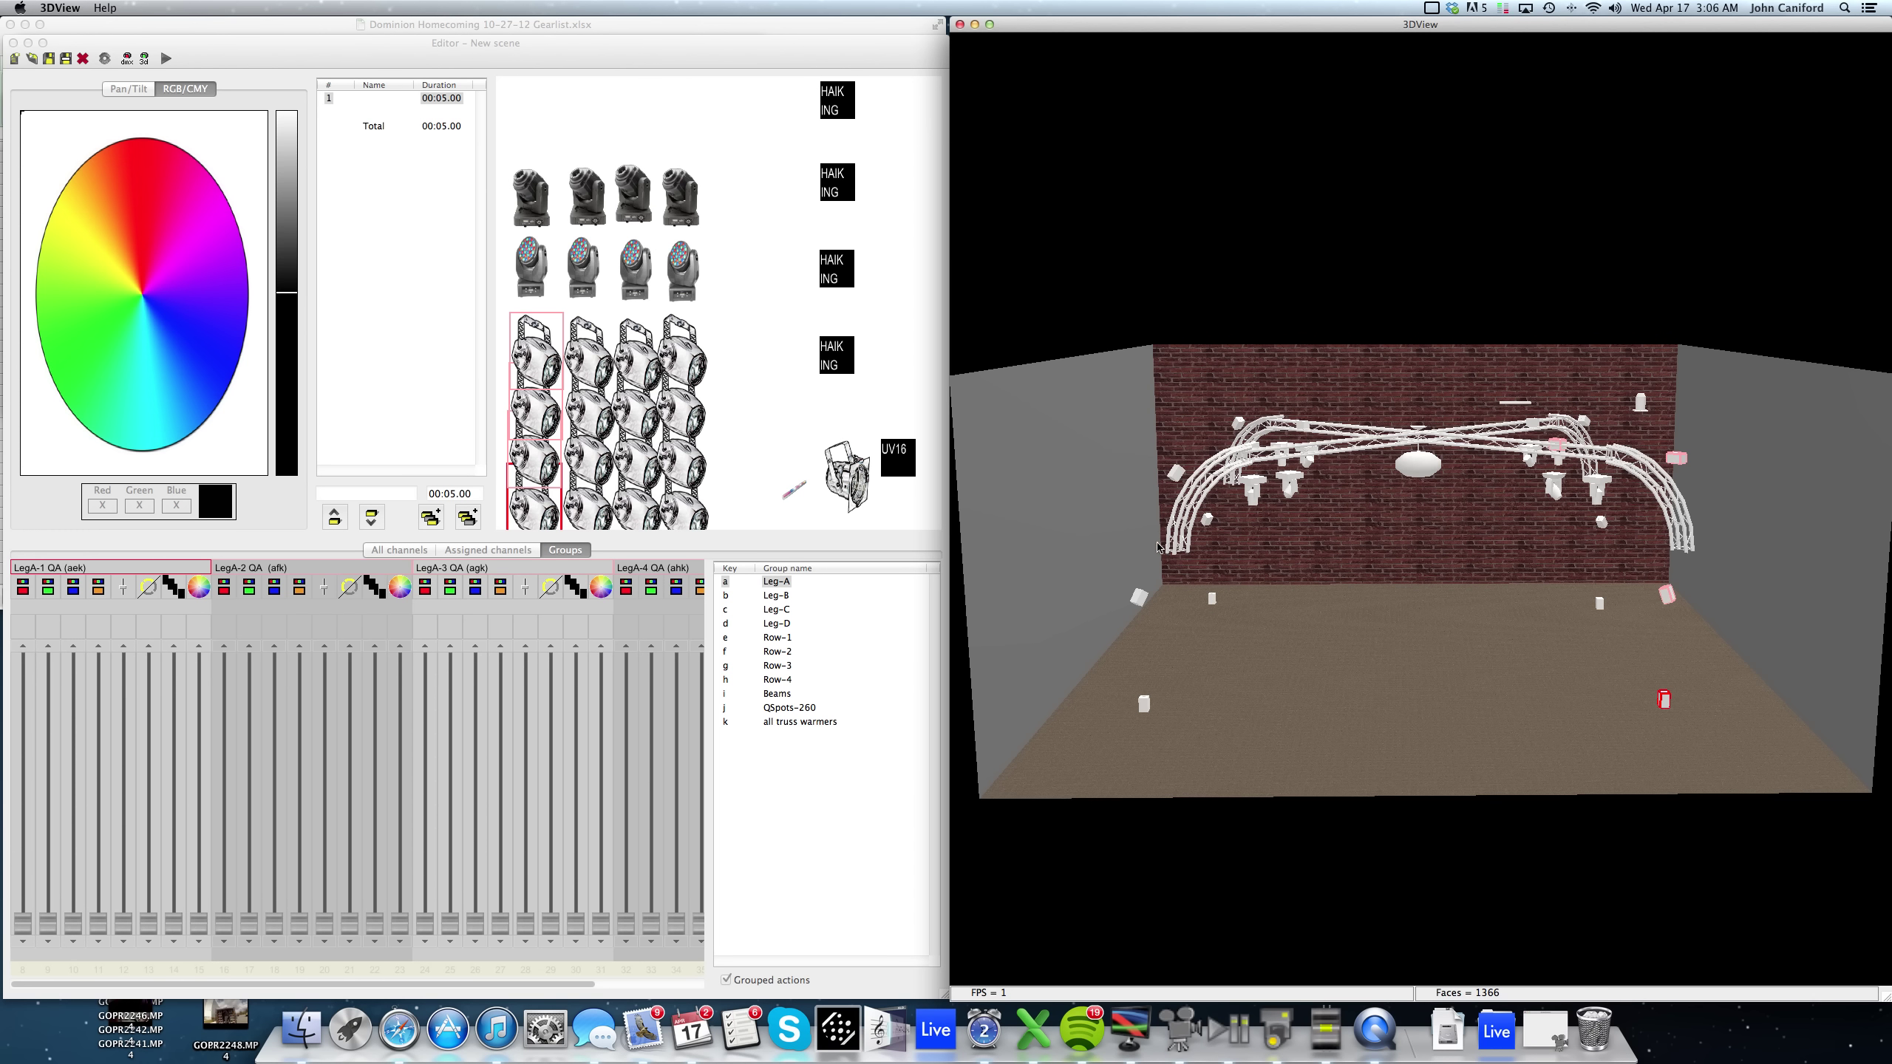
# Step through groups Leg-B, C and D, the Beam and QSpot 260 fixtures, then back to Leg-A.
pyautogui.click(537, 378)
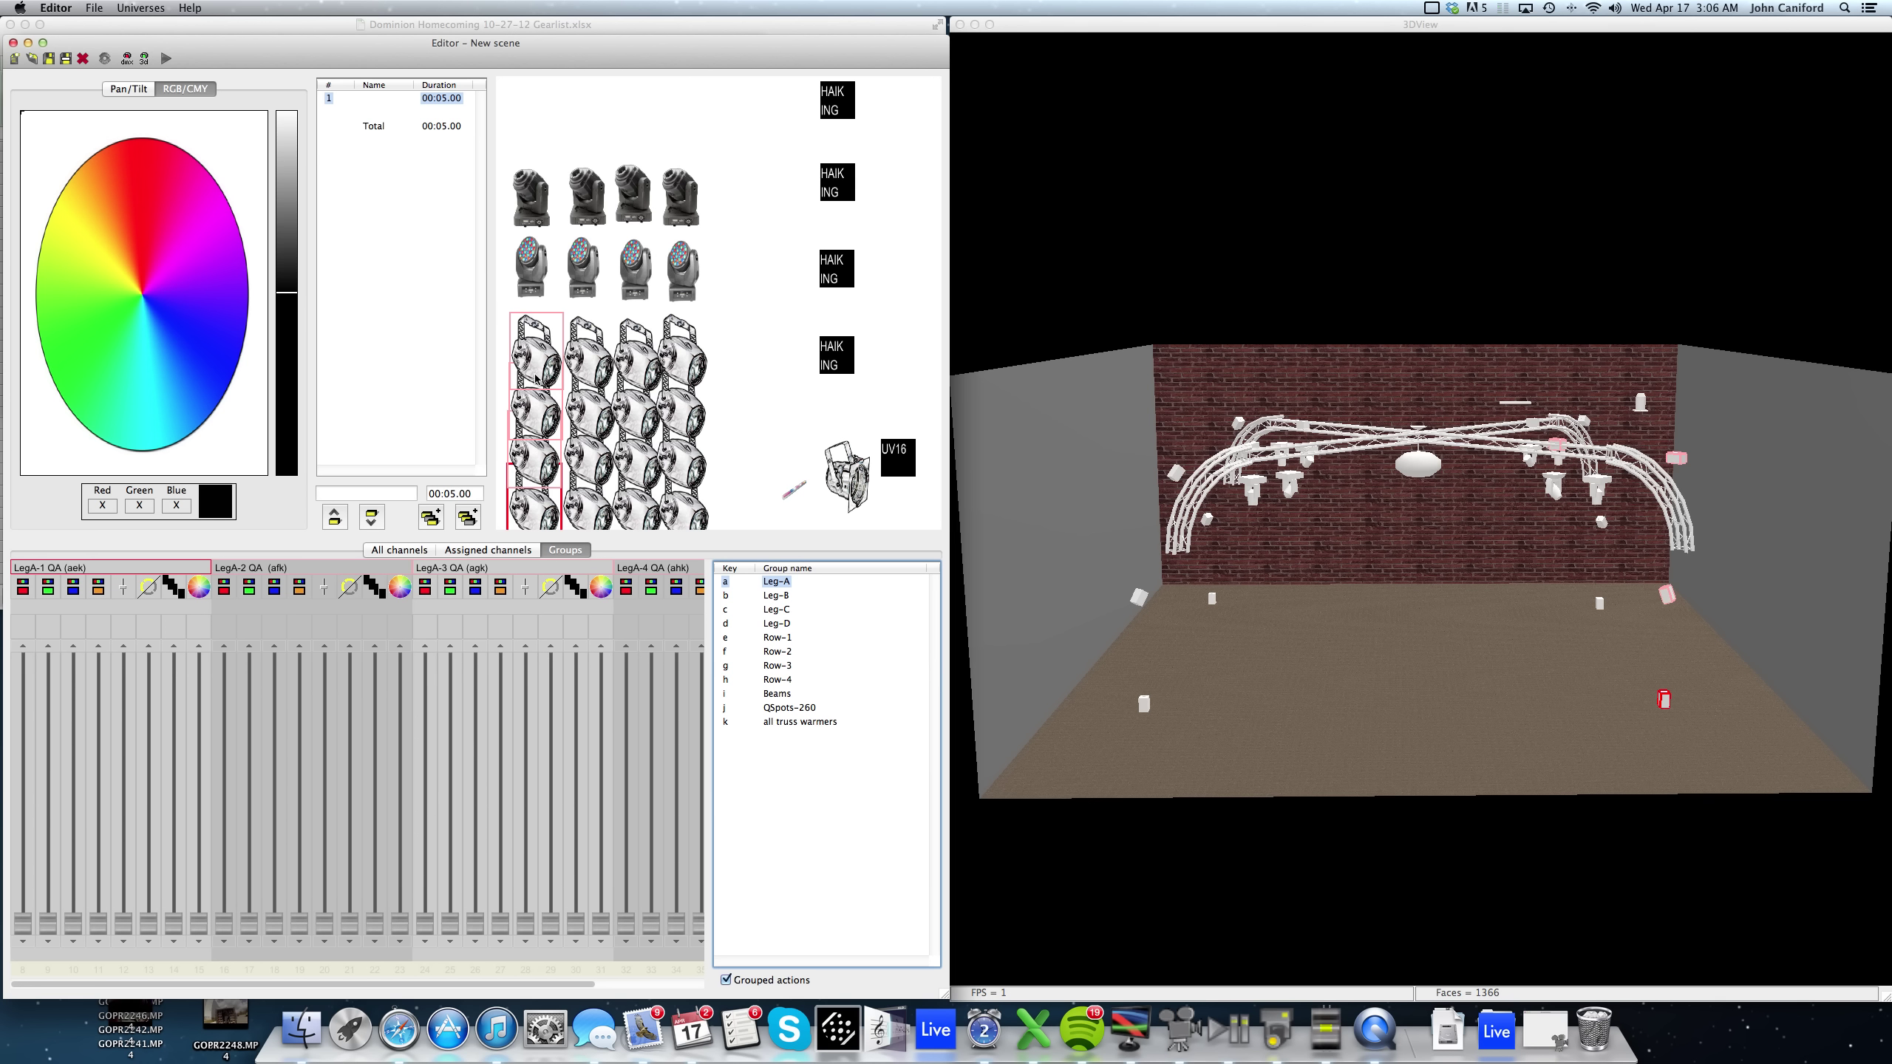
pyautogui.press('b')
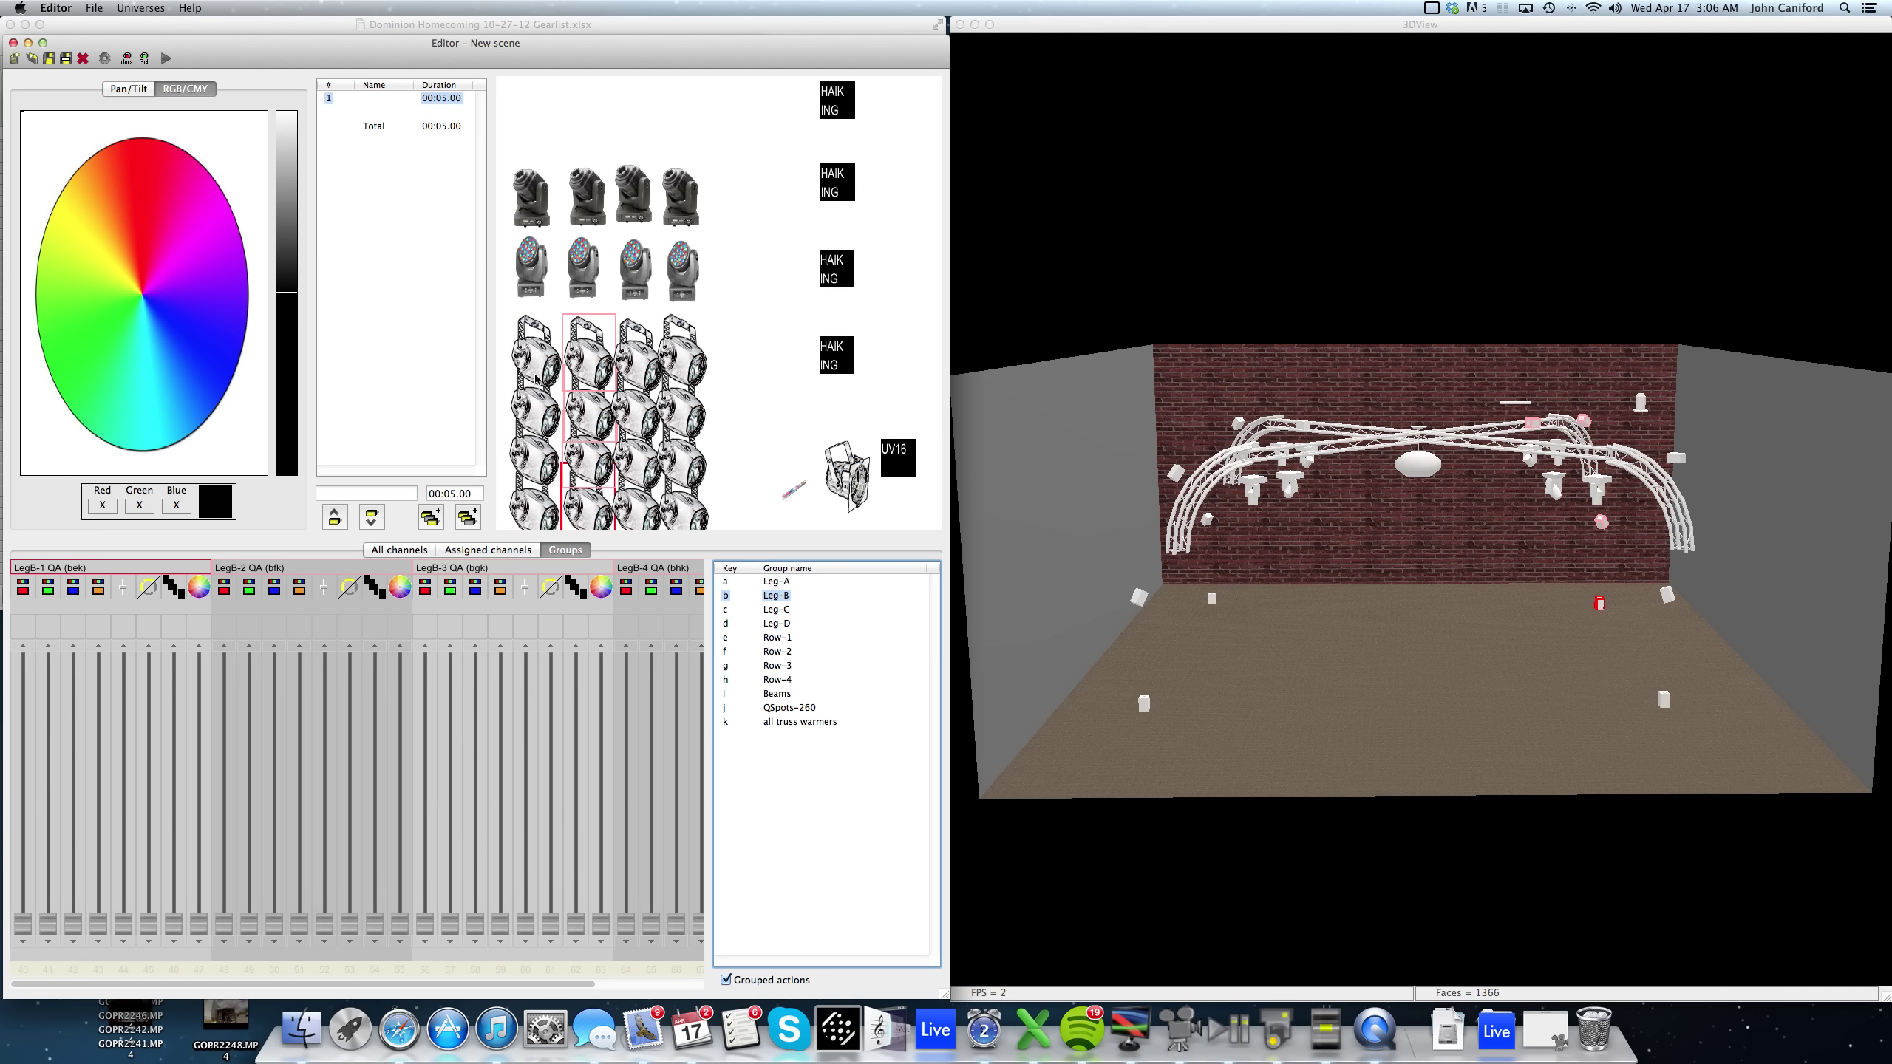
pyautogui.press('c')
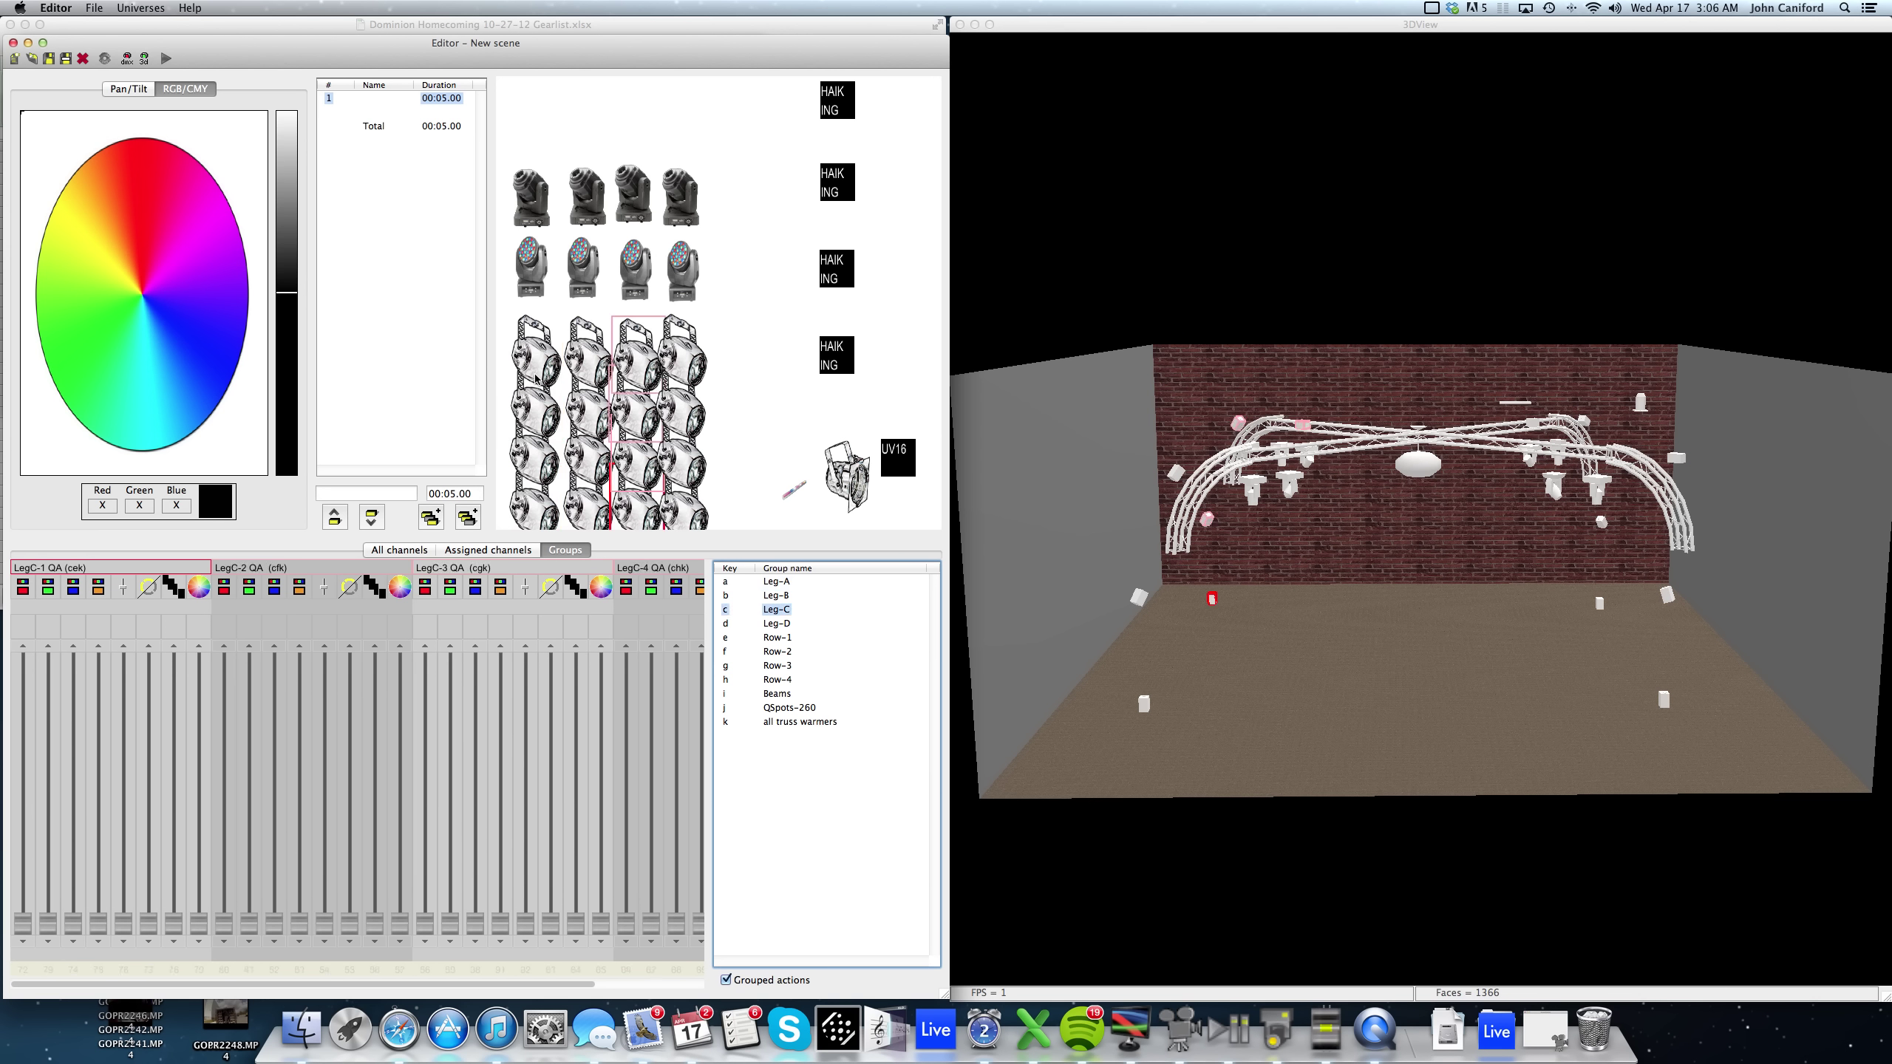
pyautogui.press('d')
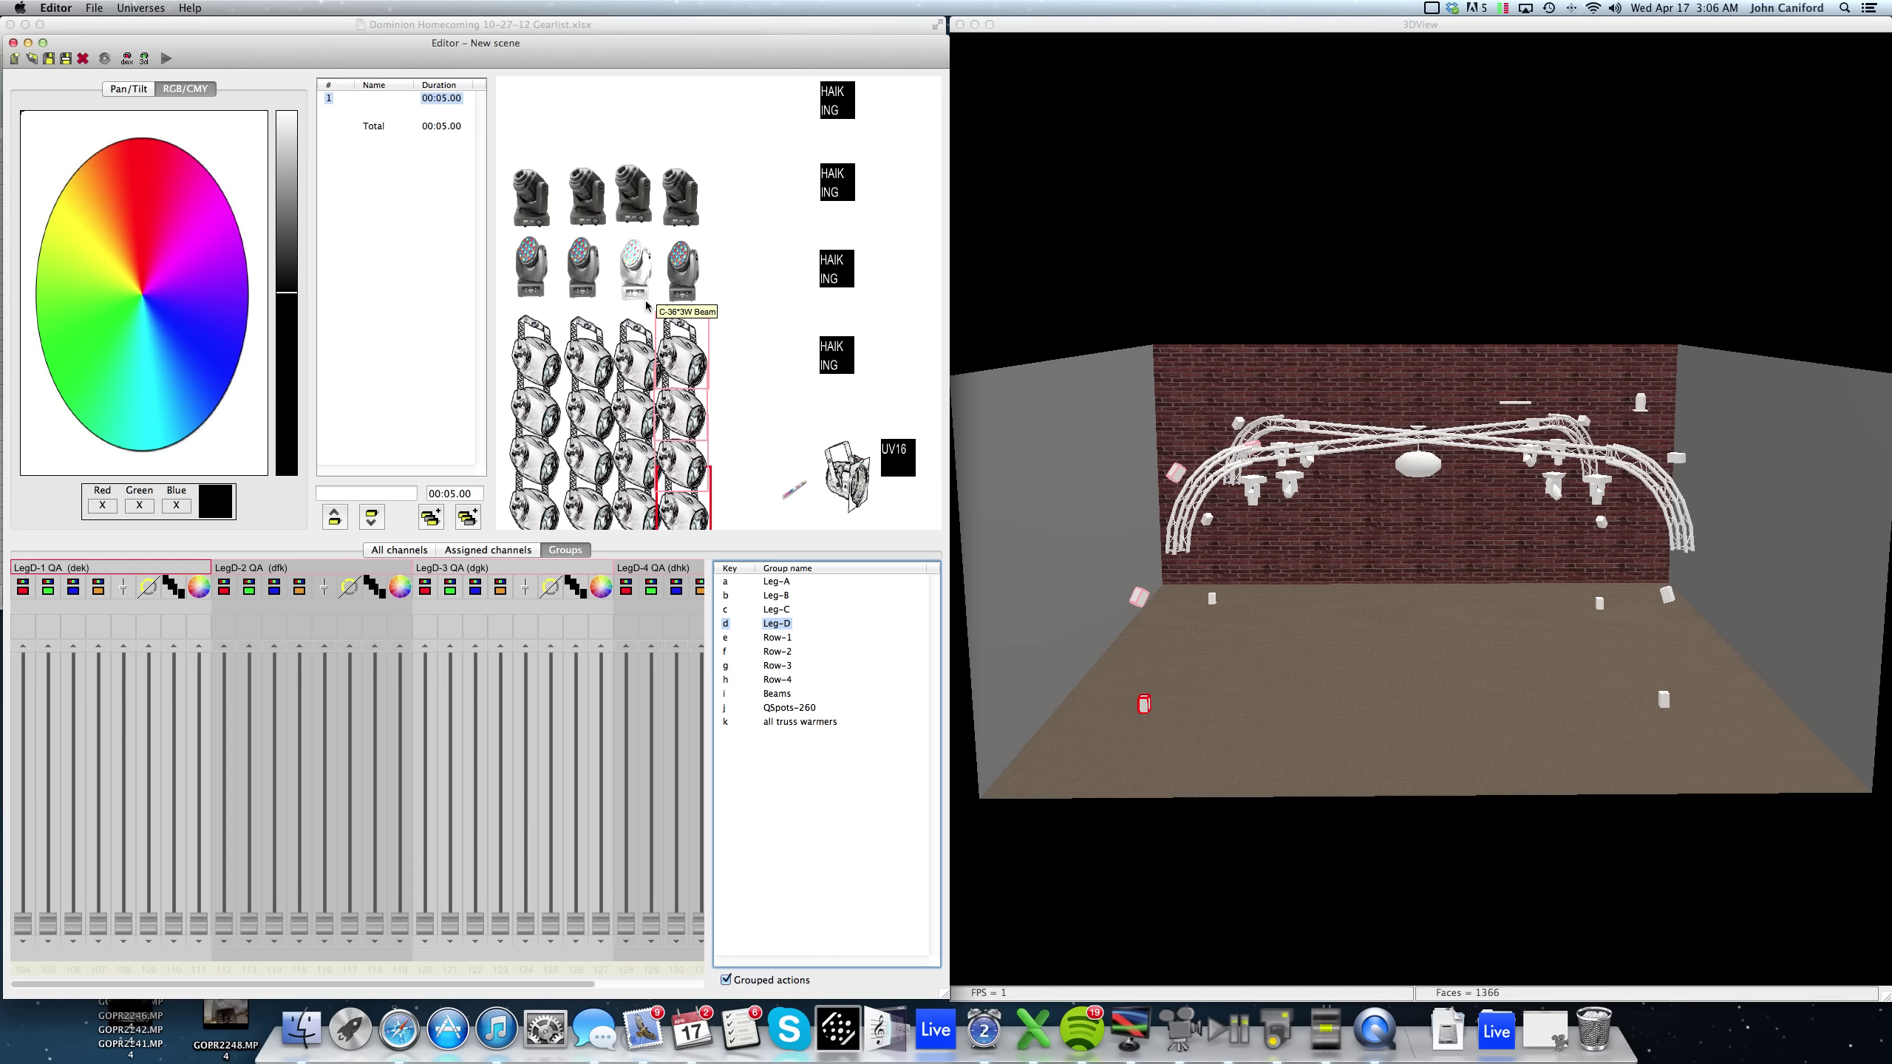
pyautogui.click(535, 268)
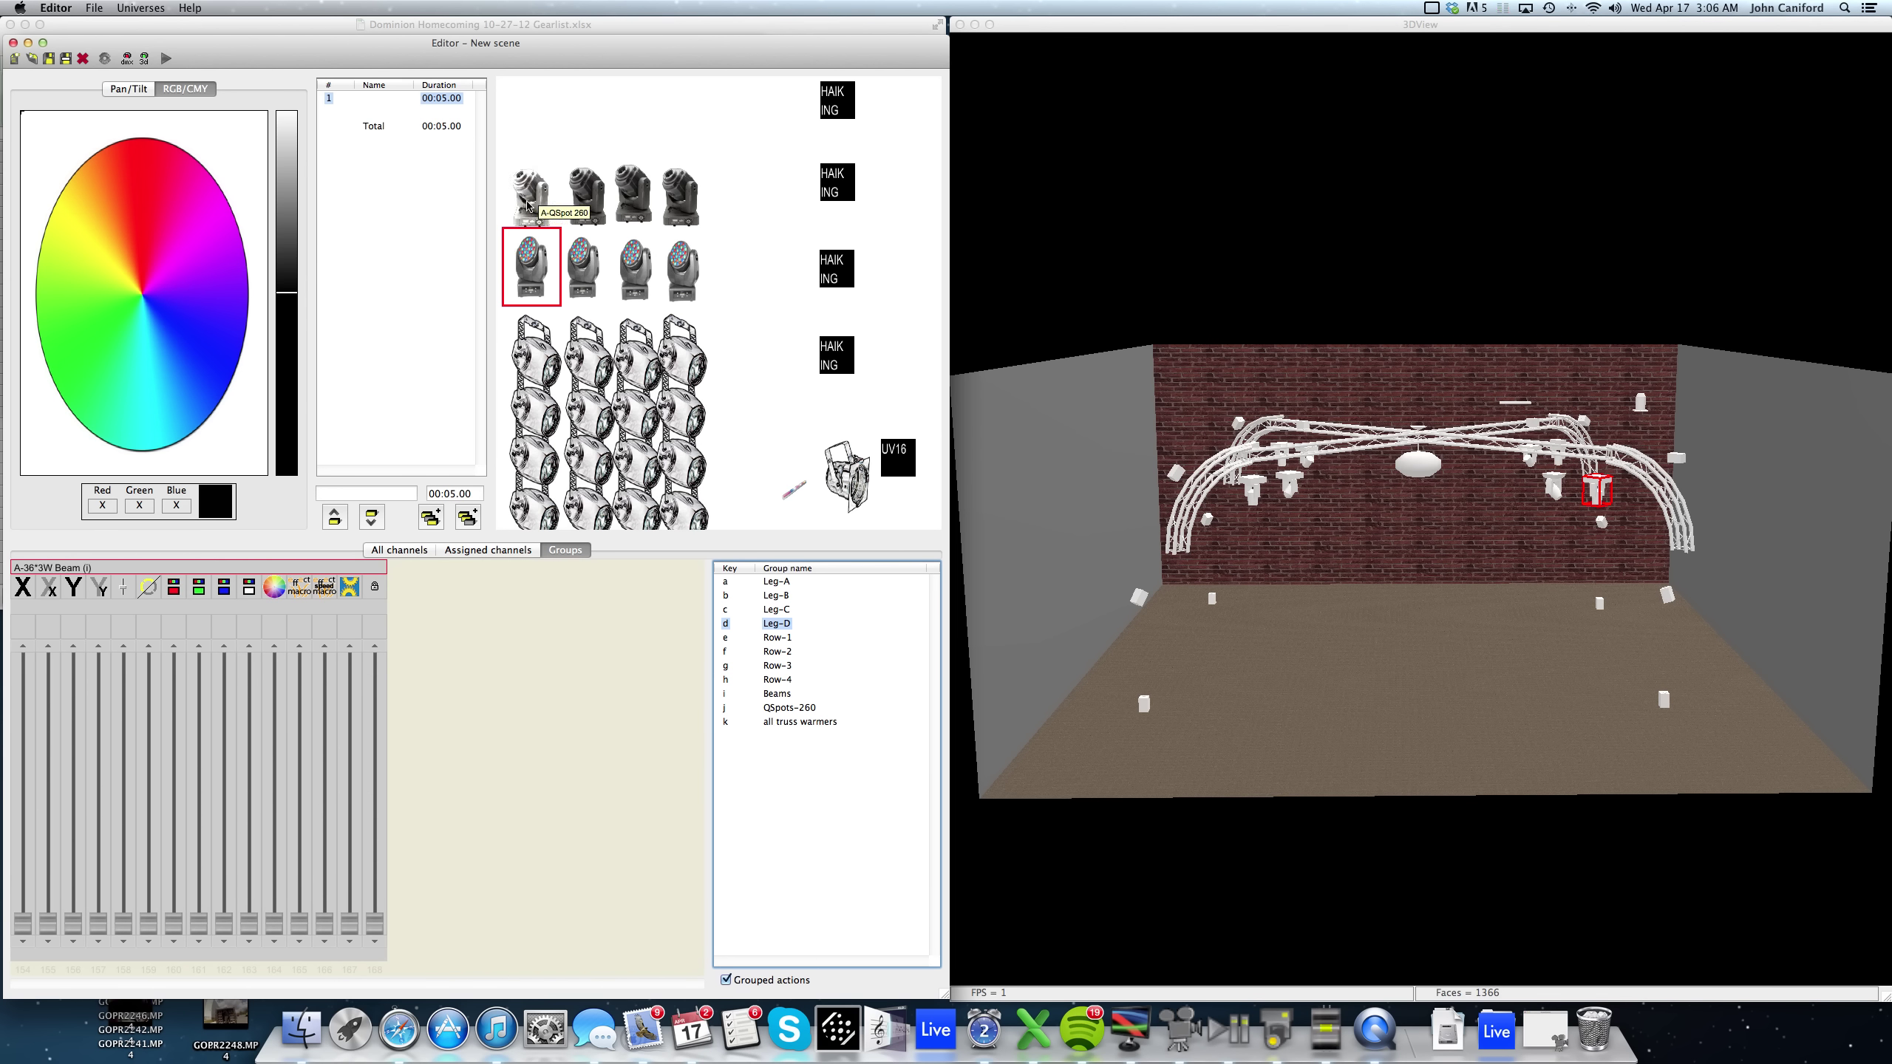
pyautogui.click(528, 205)
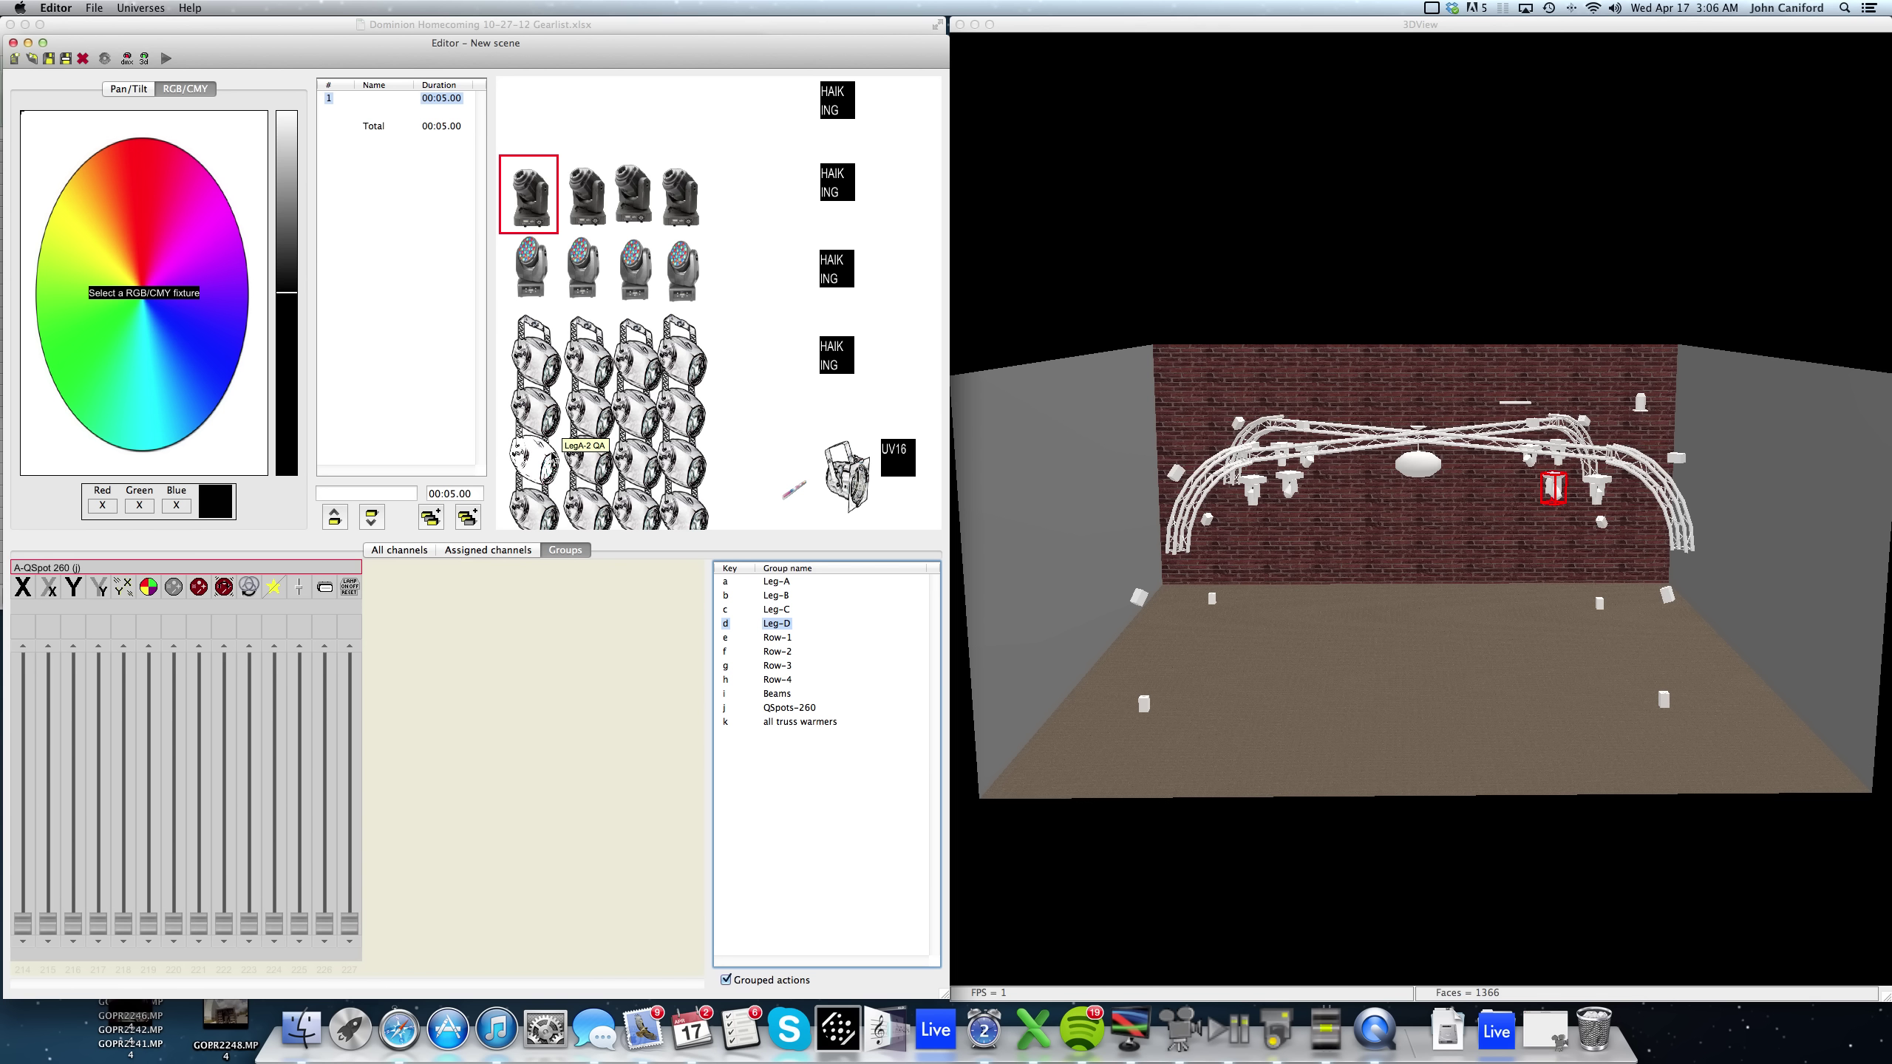
pyautogui.press('a')
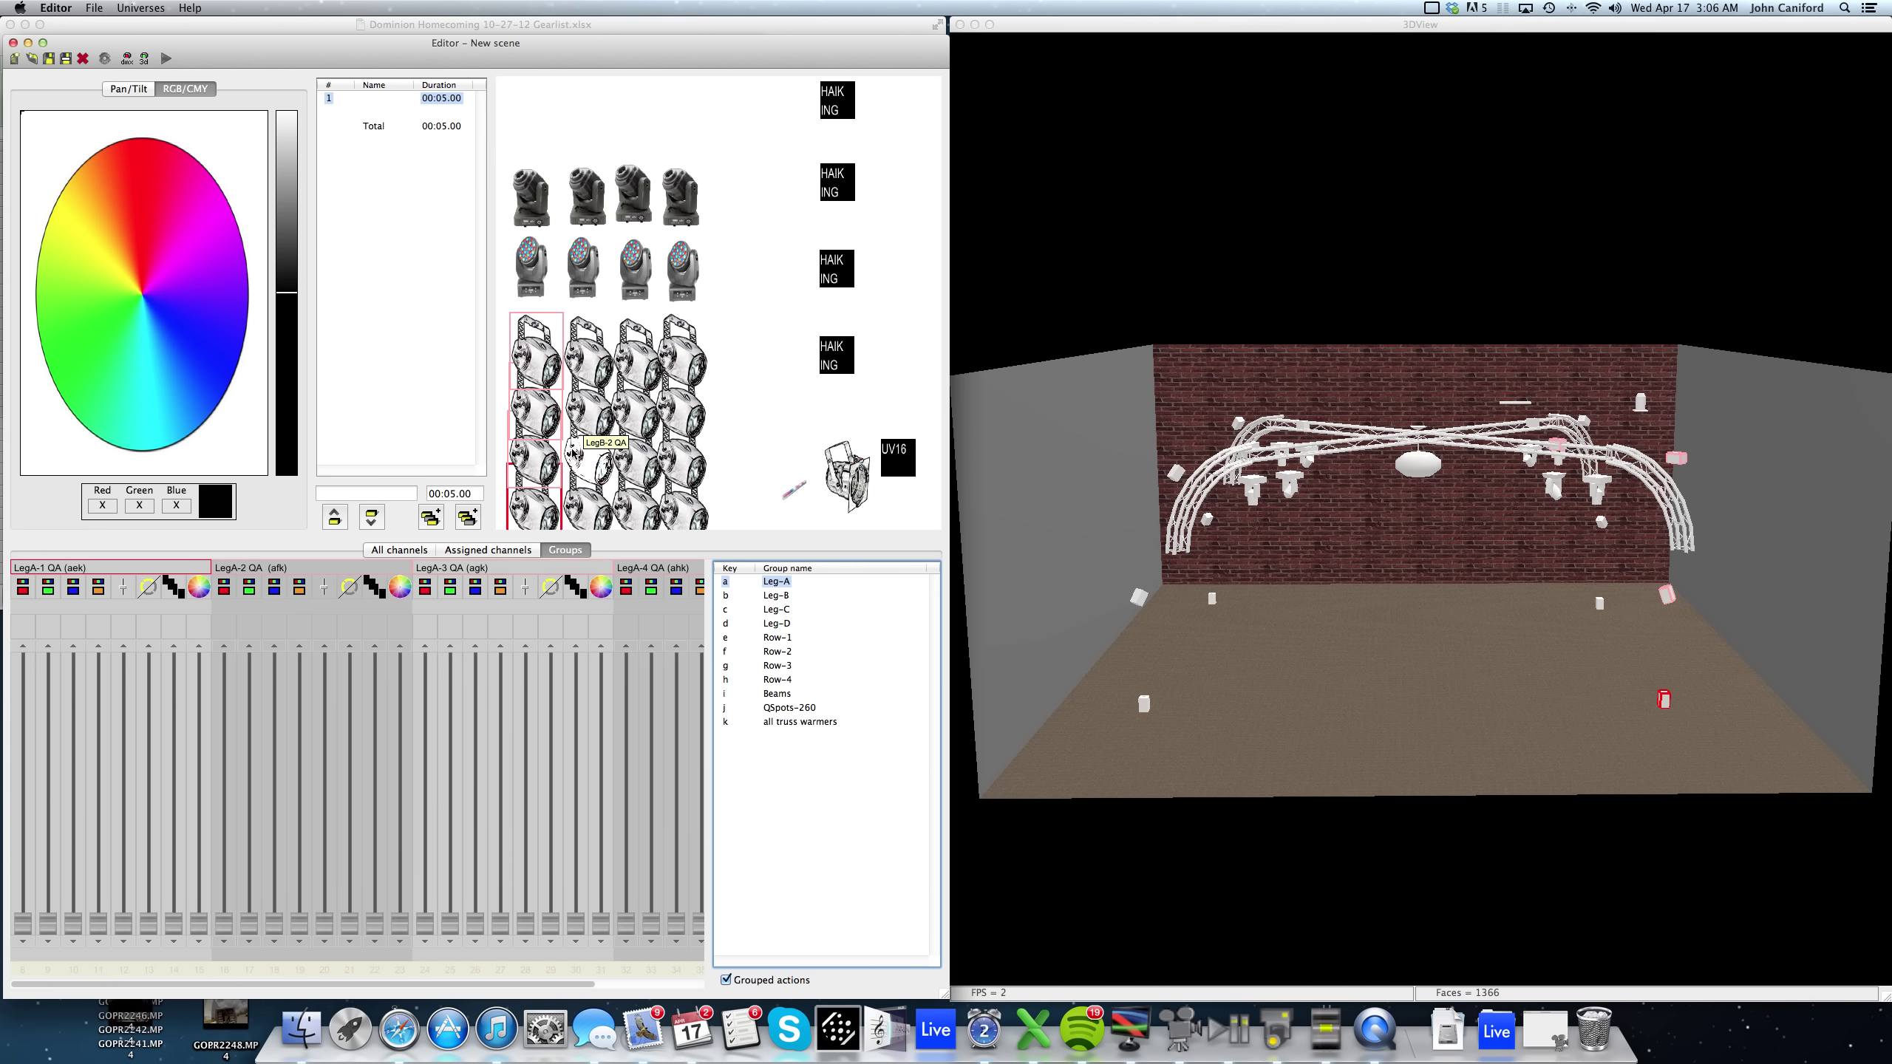
# Select all truss warmers, test red at 225, then disable the red channel.
pyautogui.click(779, 727)
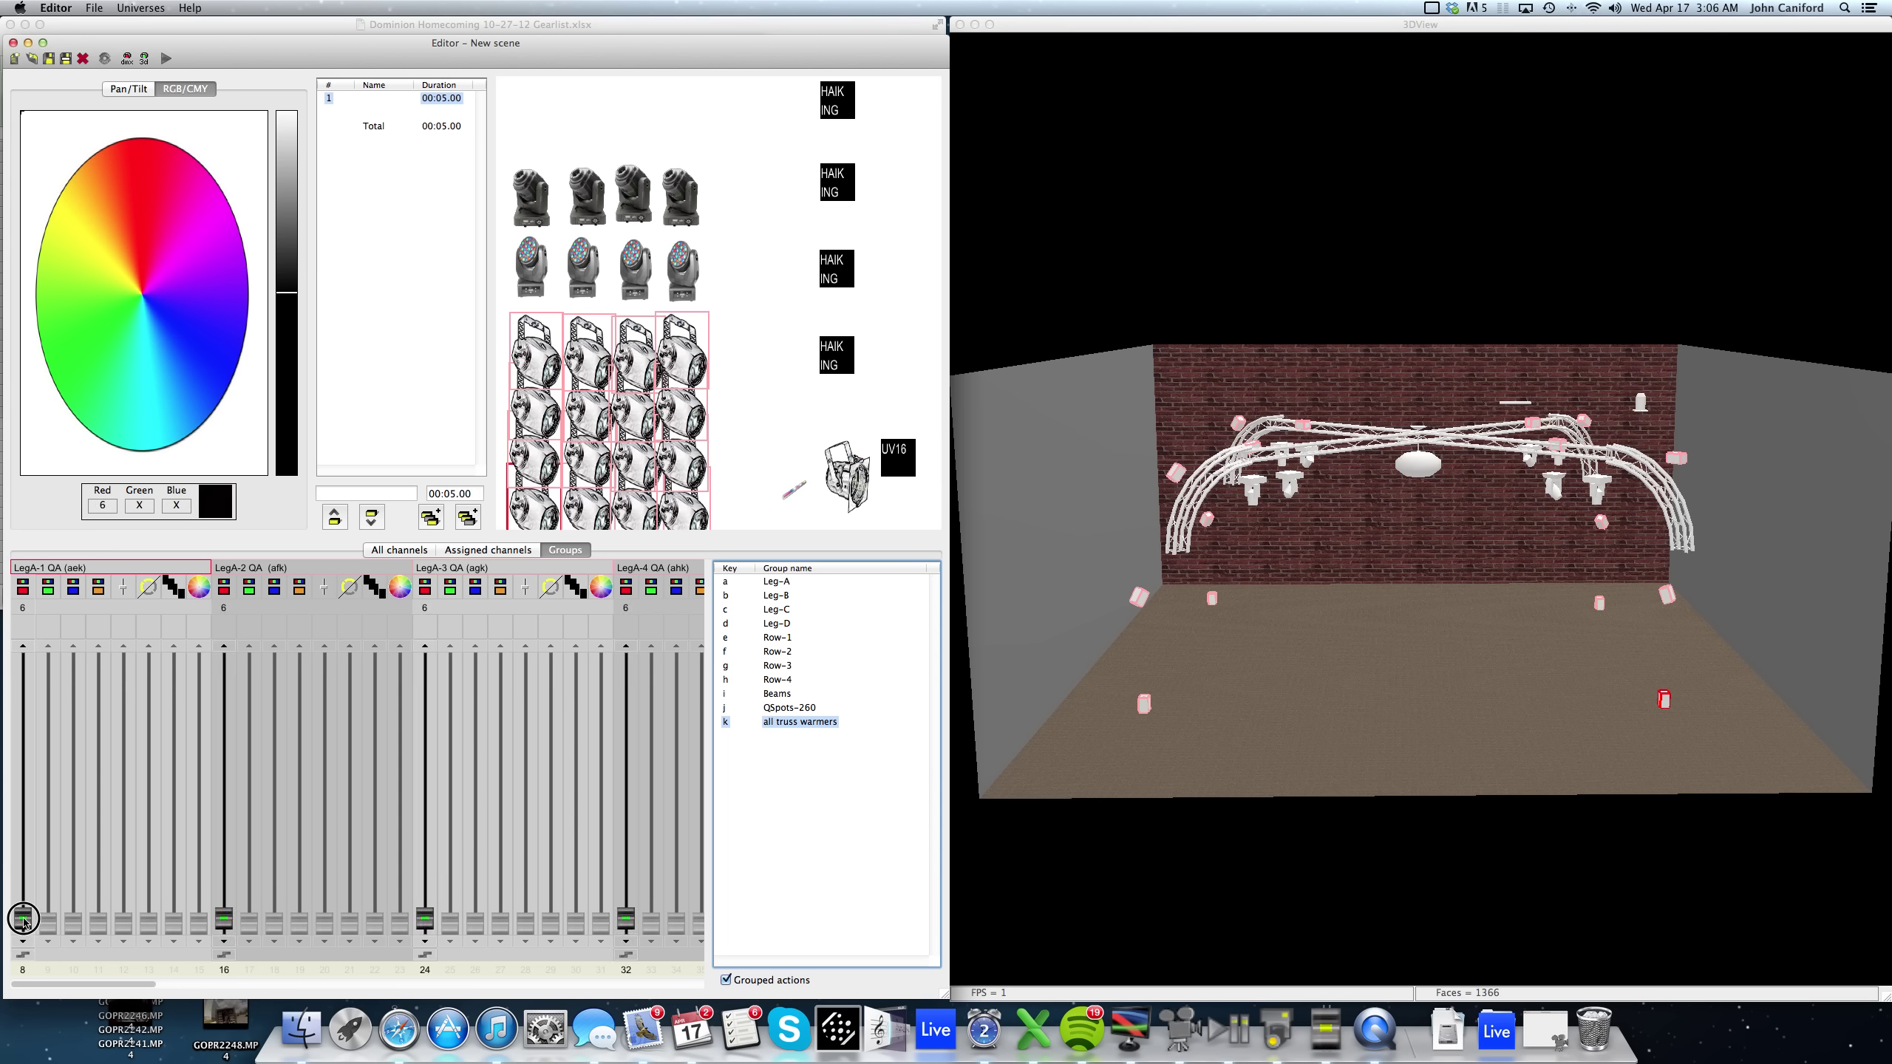
pyautogui.moveTo(23, 921)
pyautogui.mouseDown()
pyautogui.moveTo(42, 700)
pyautogui.moveTo(26, 945)
pyautogui.mouseUp()
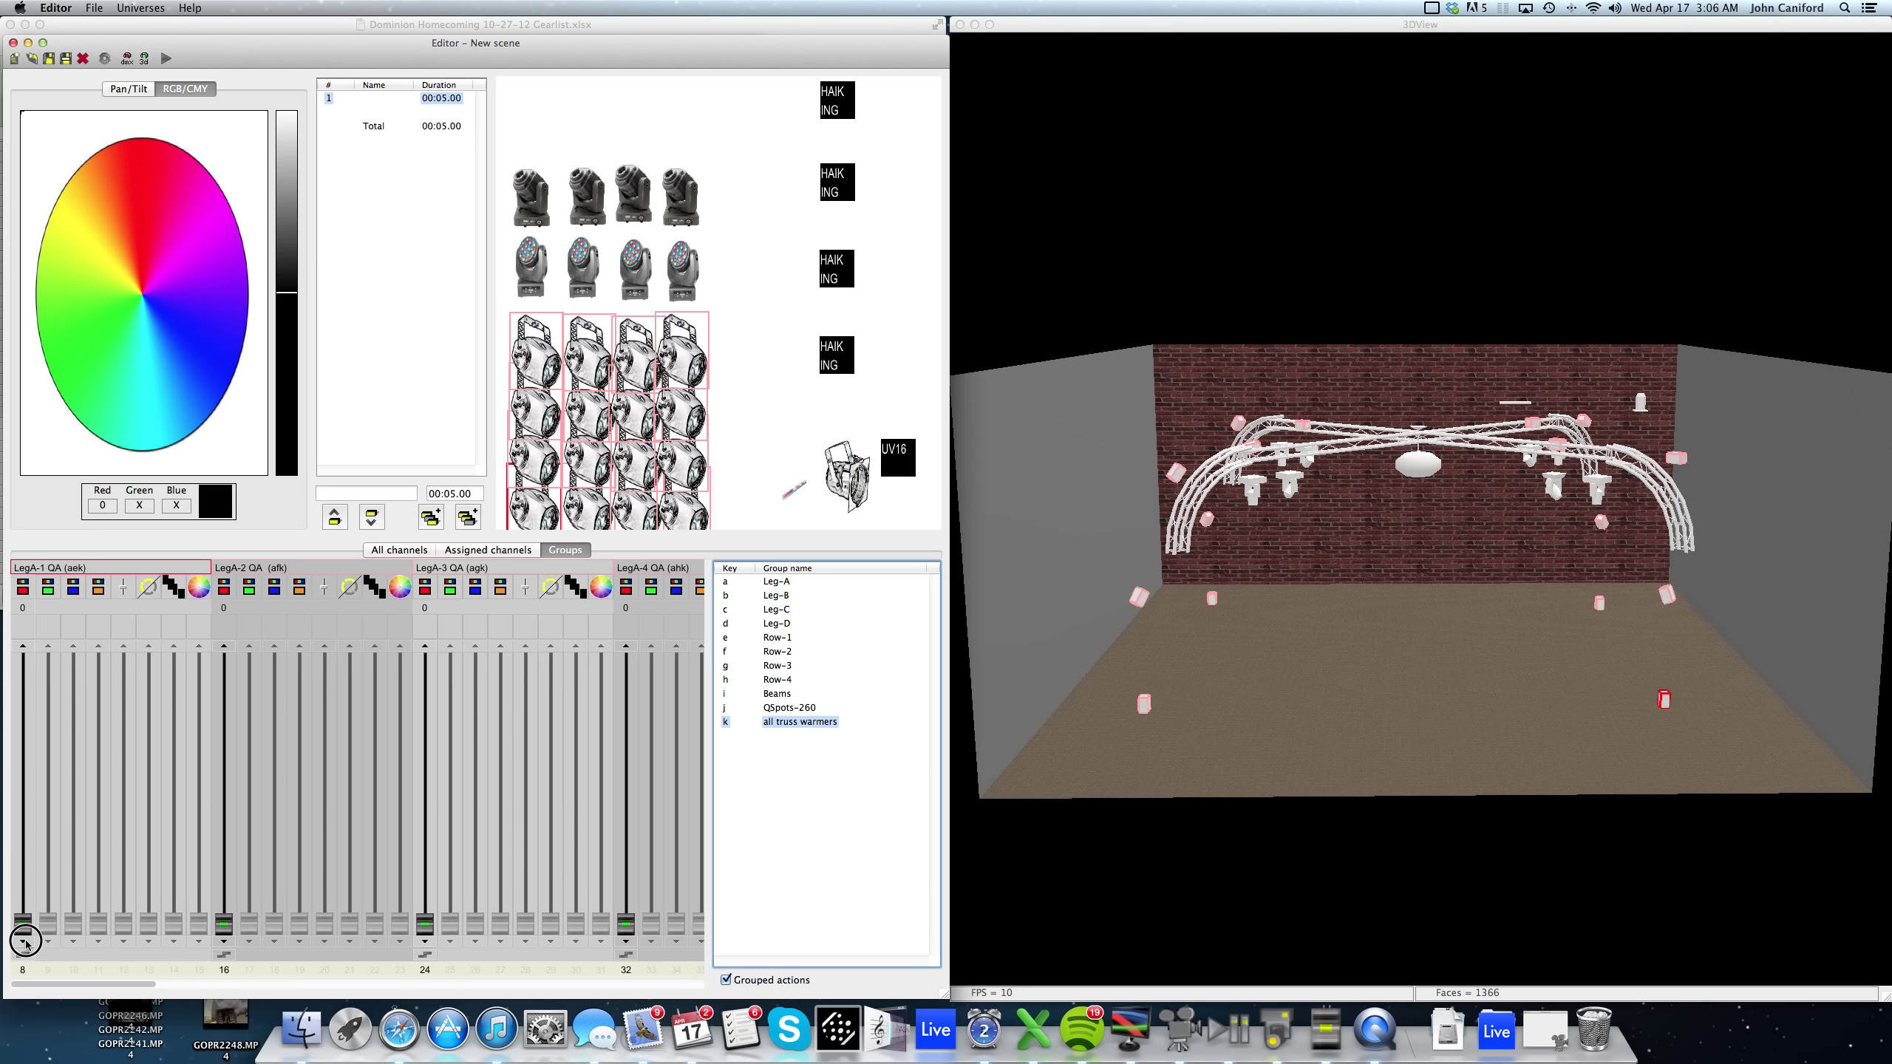
pyautogui.rightClick(27, 926)
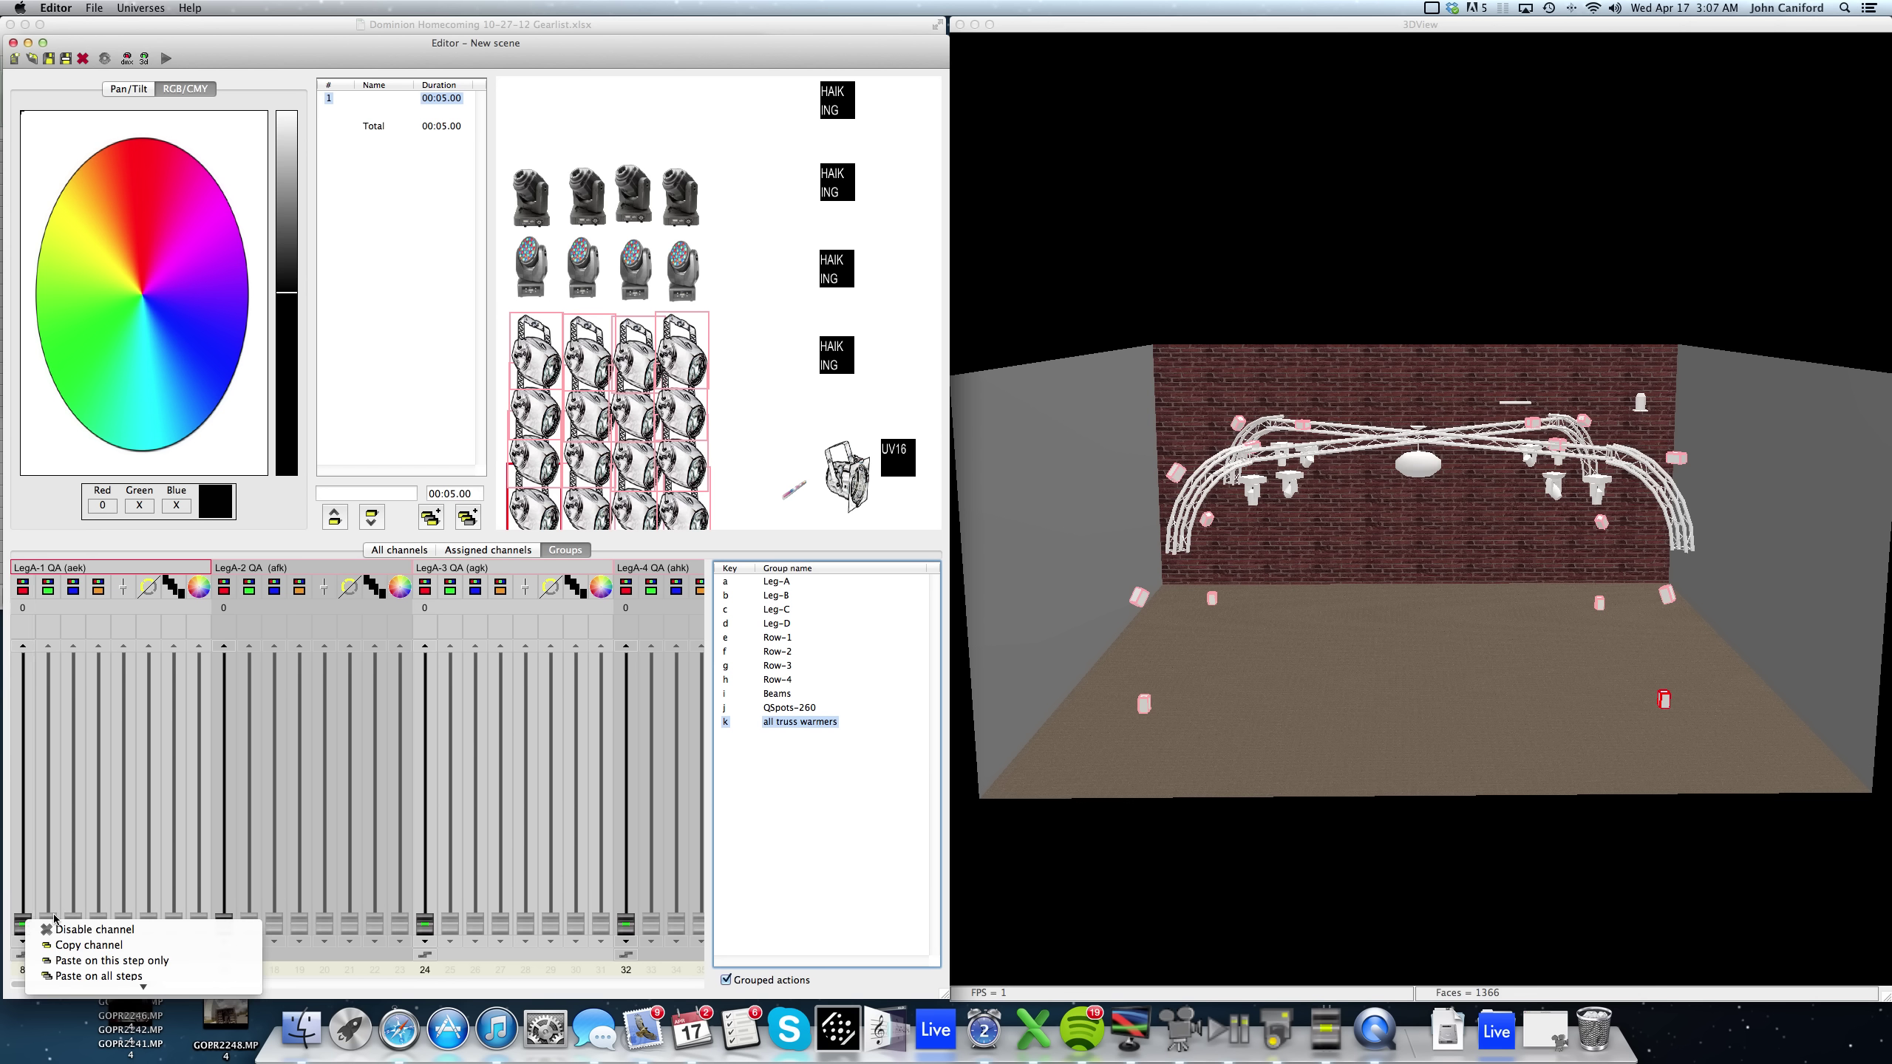
pyautogui.click(52, 930)
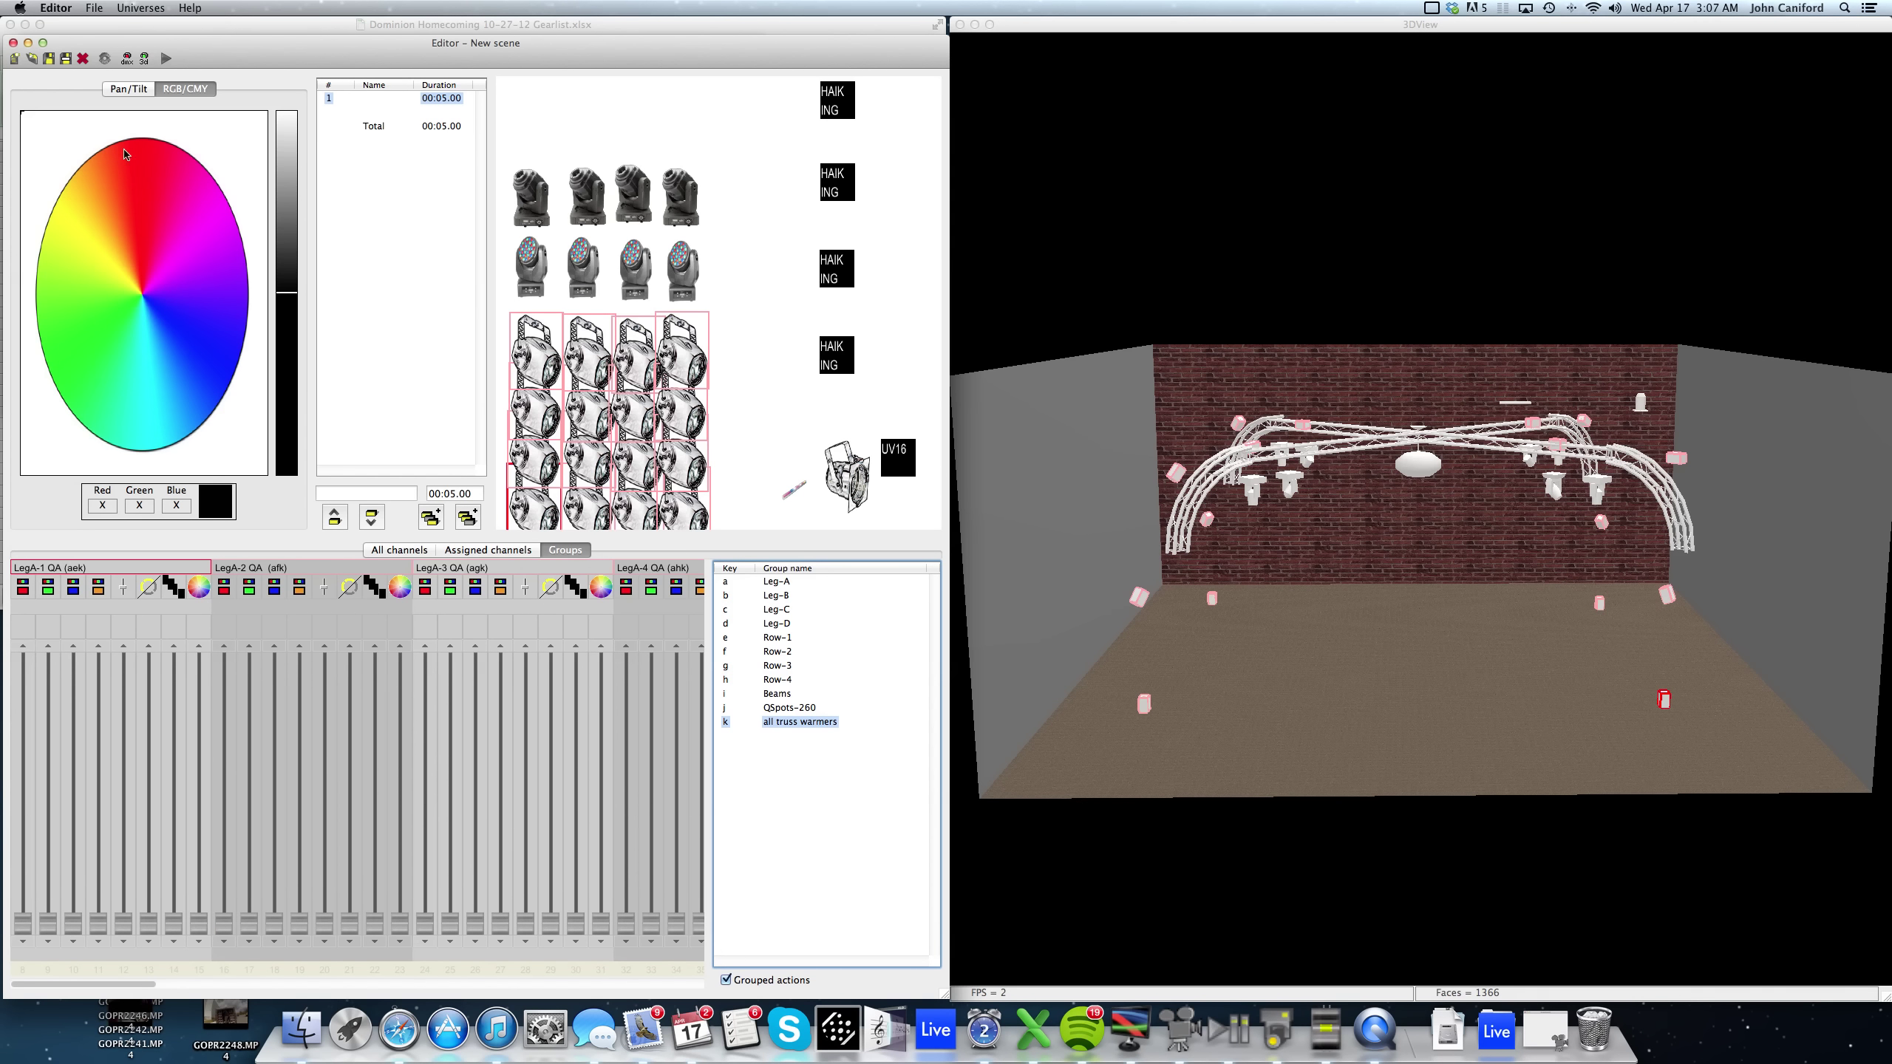
# Open the Generator for all truss warmers, enable dimmer, select red and load the sin curve.
pyautogui.click(105, 59)
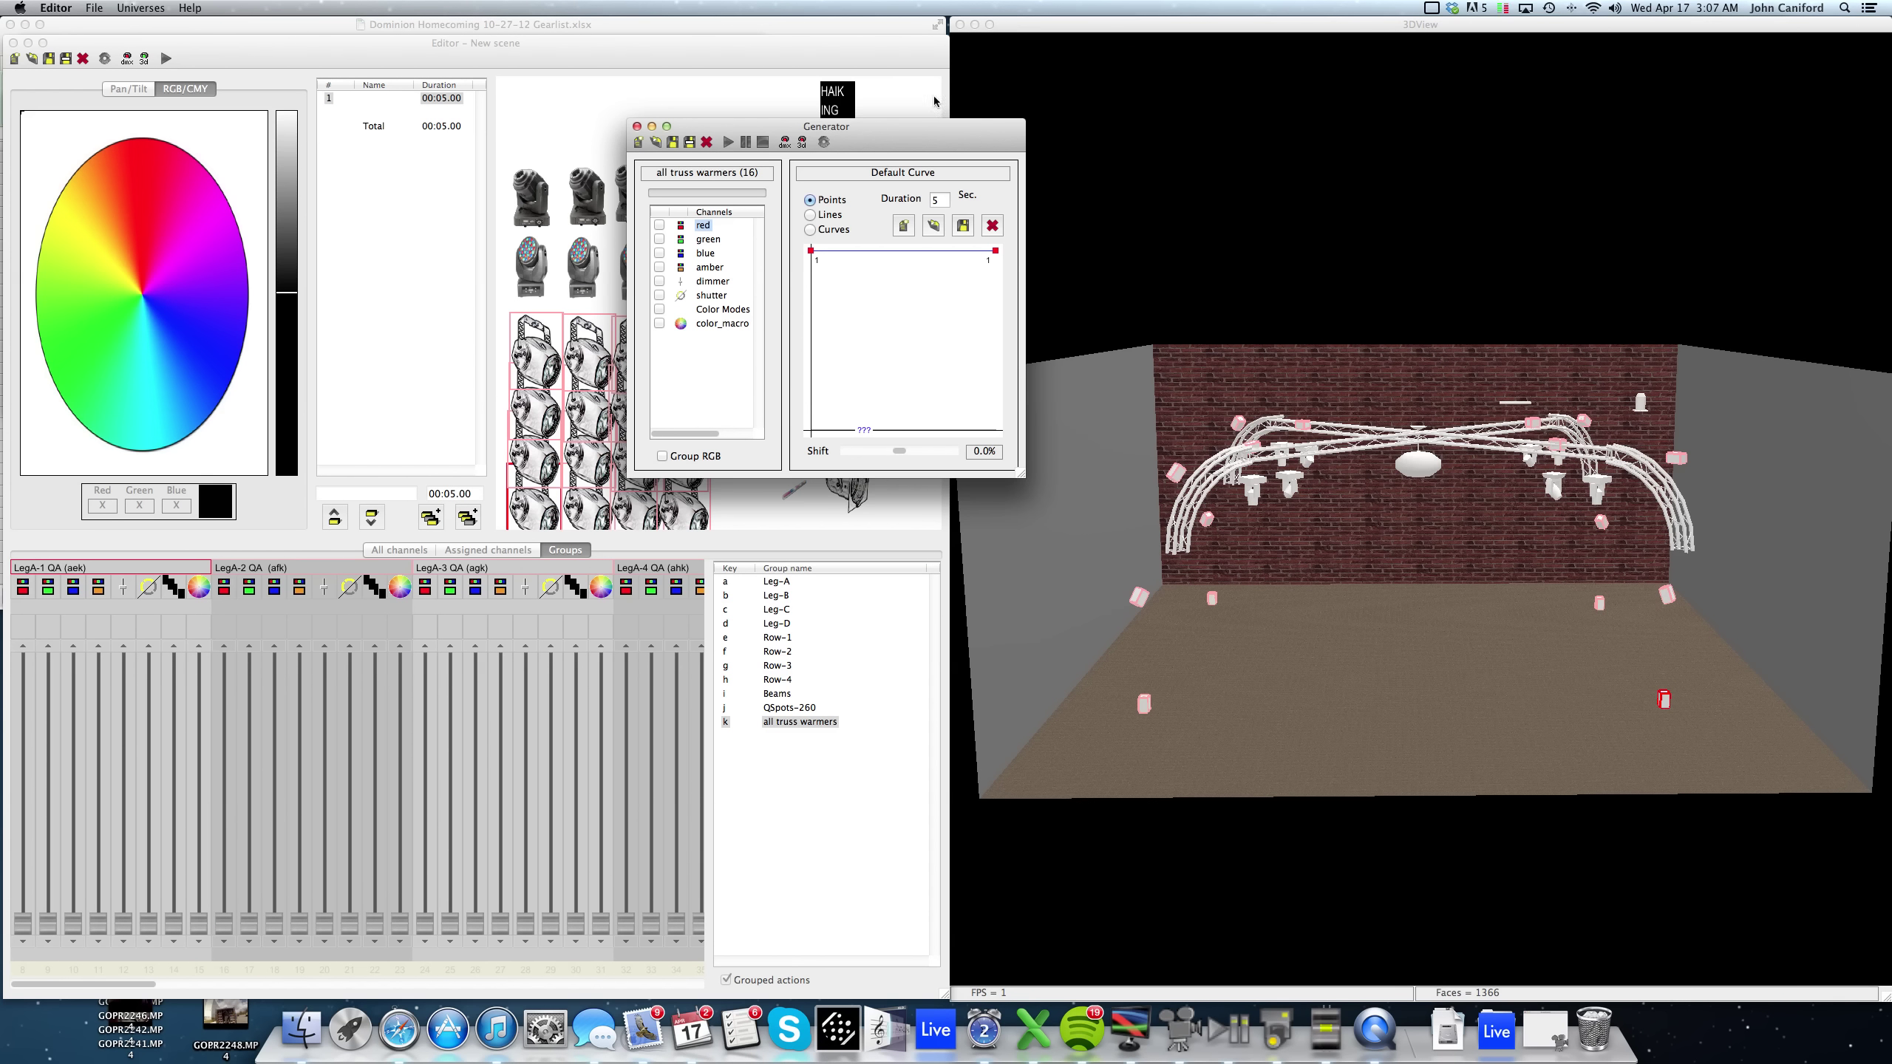
pyautogui.click(659, 281)
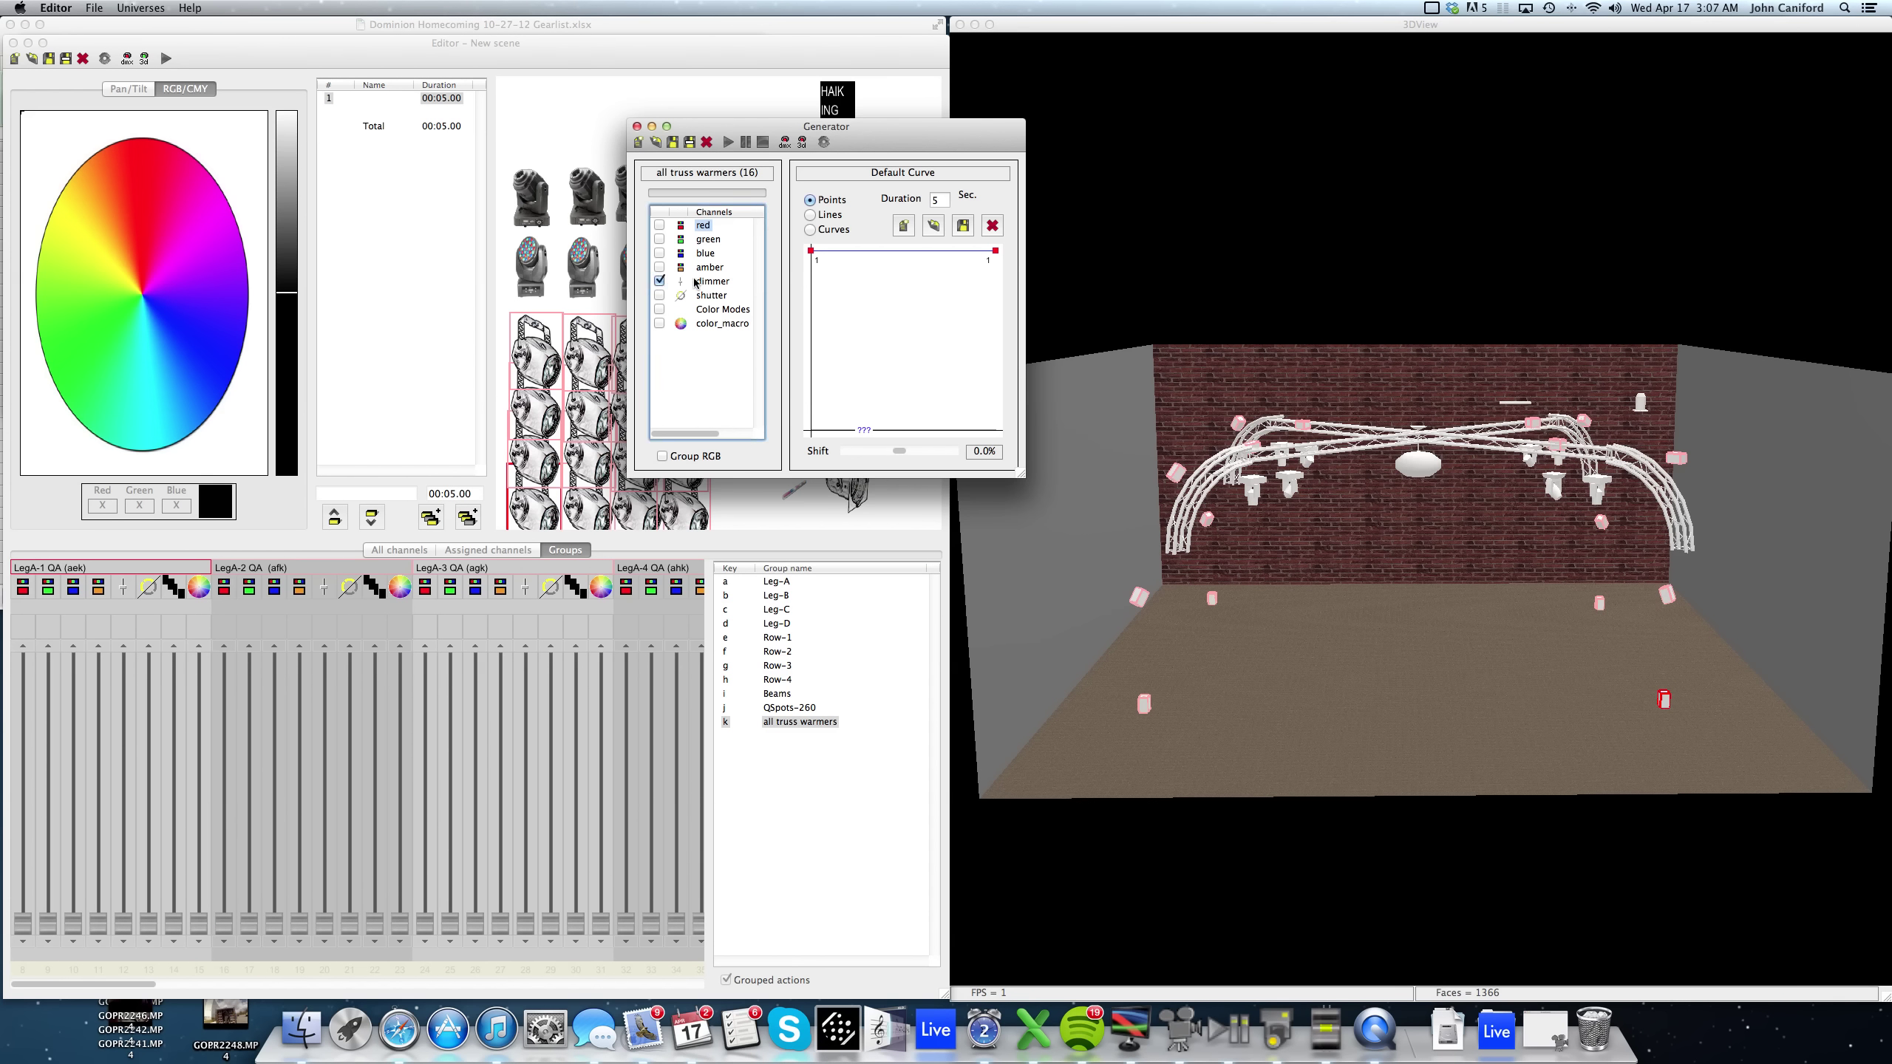
pyautogui.click(696, 282)
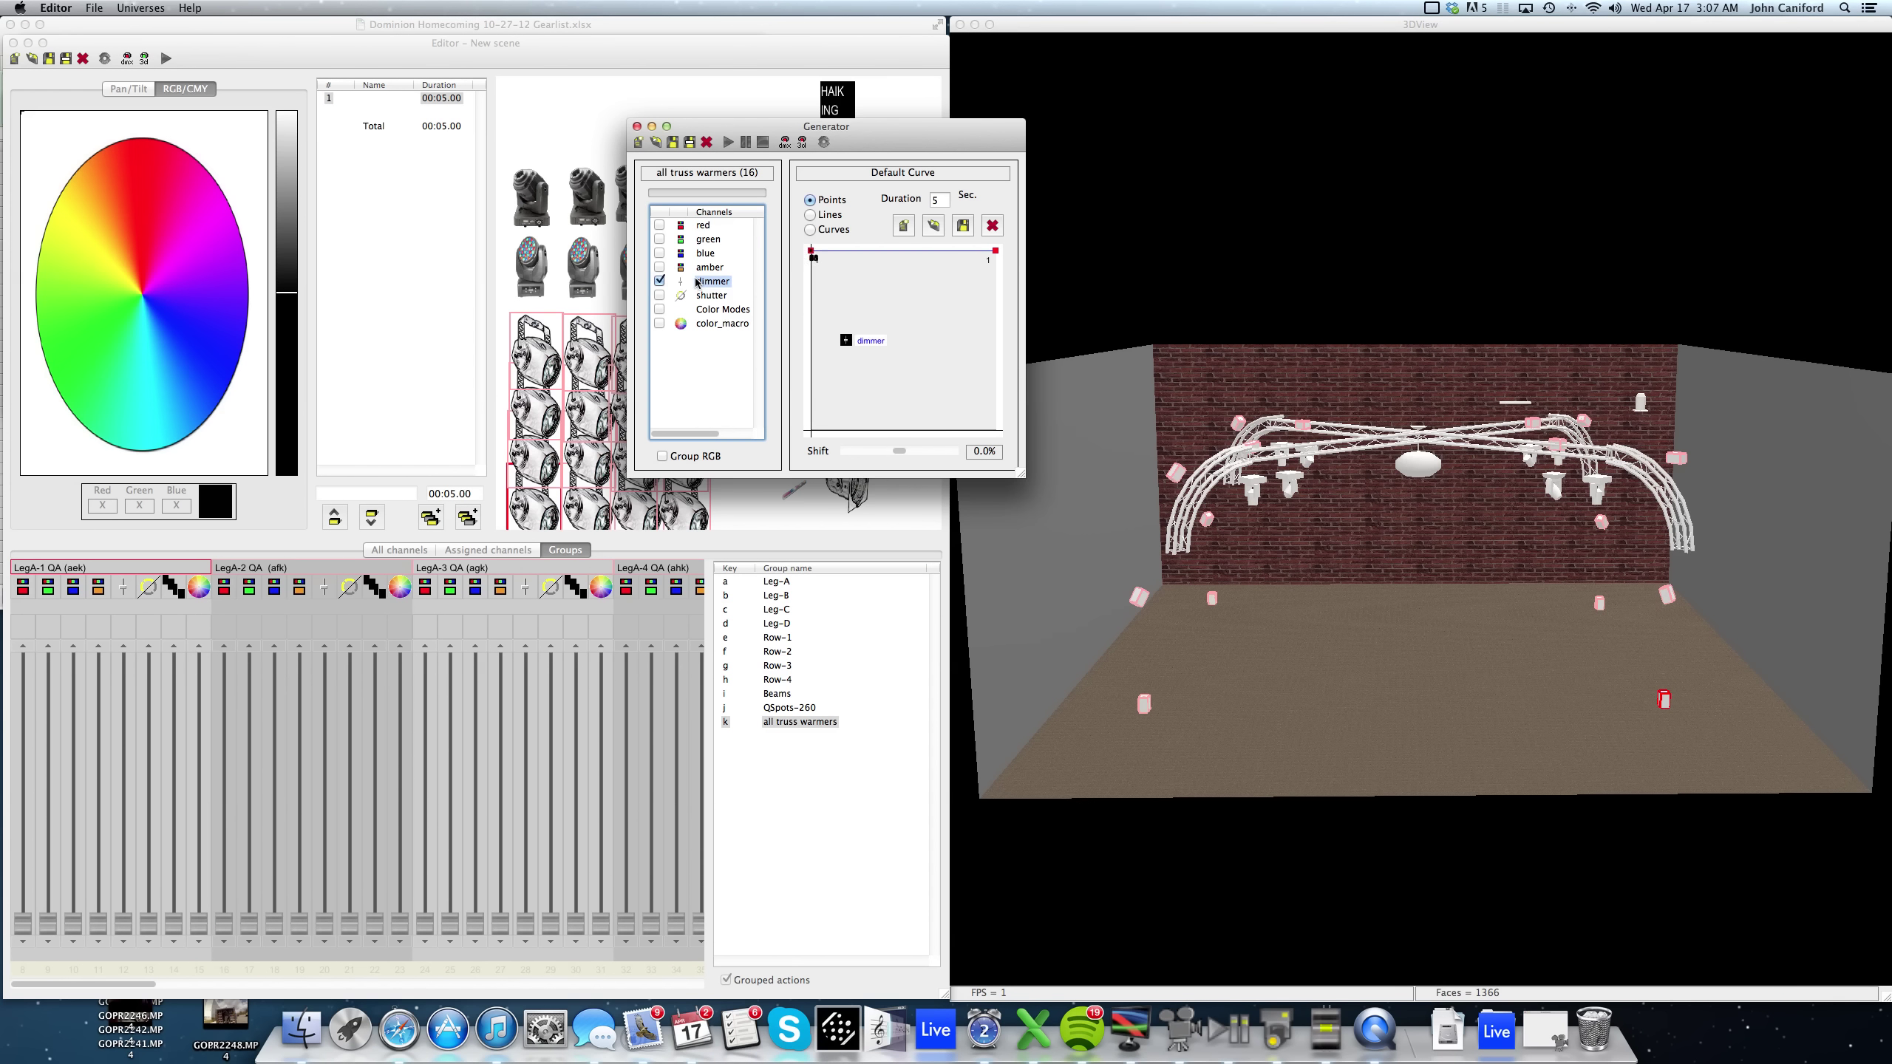
pyautogui.click(704, 227)
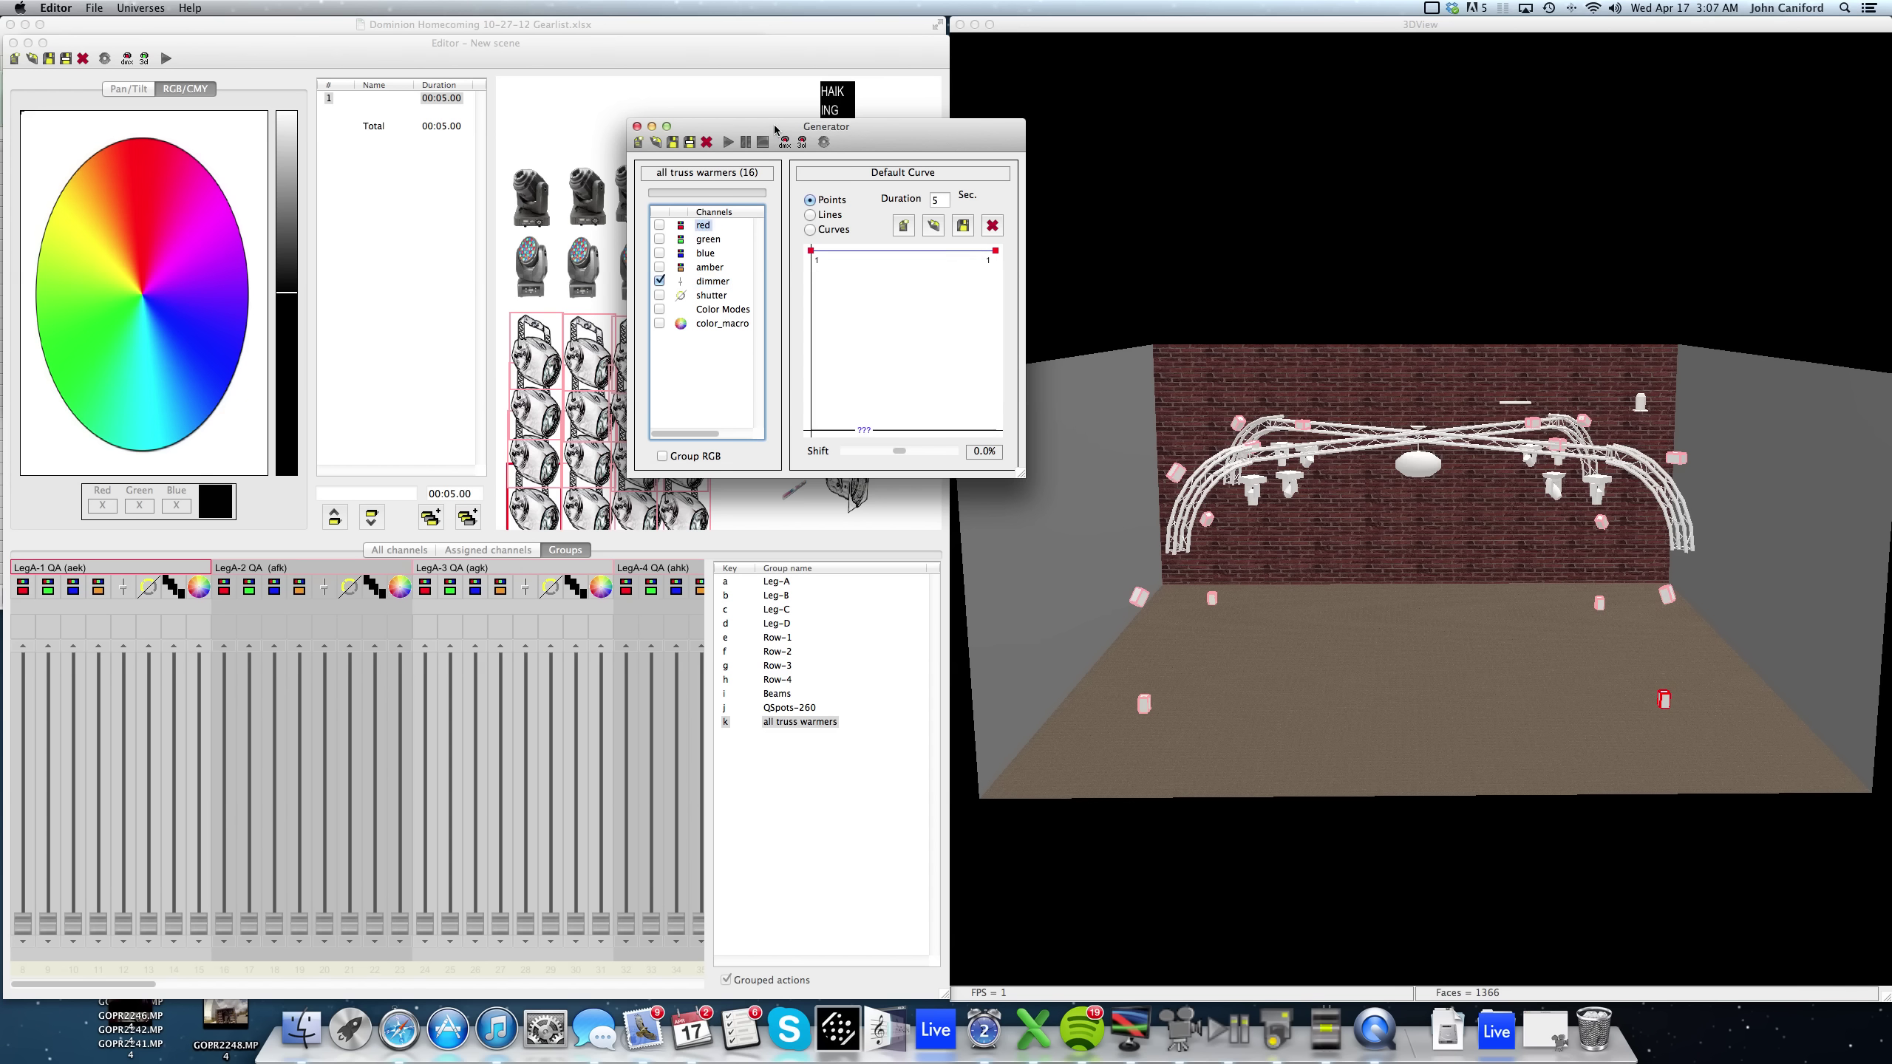
pyautogui.moveTo(774, 130); pyautogui.dragTo(716, 119)
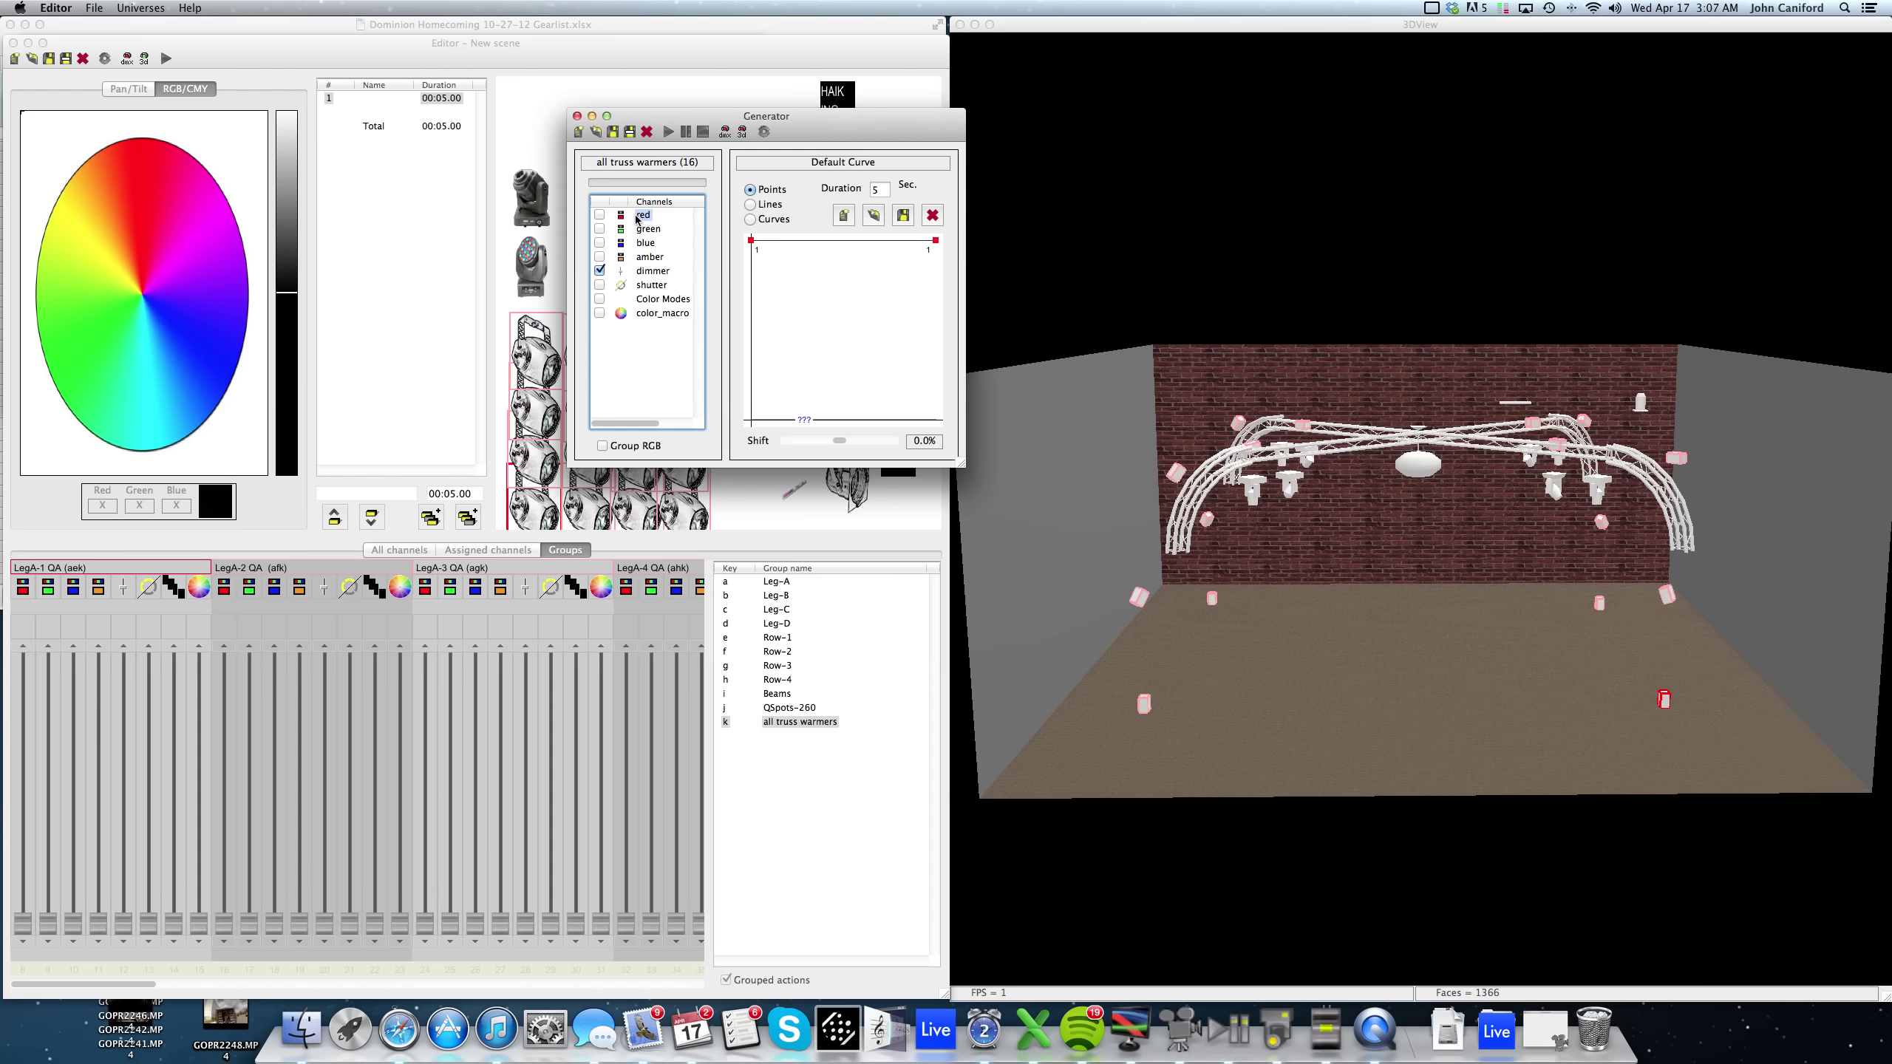
pyautogui.click(875, 215)
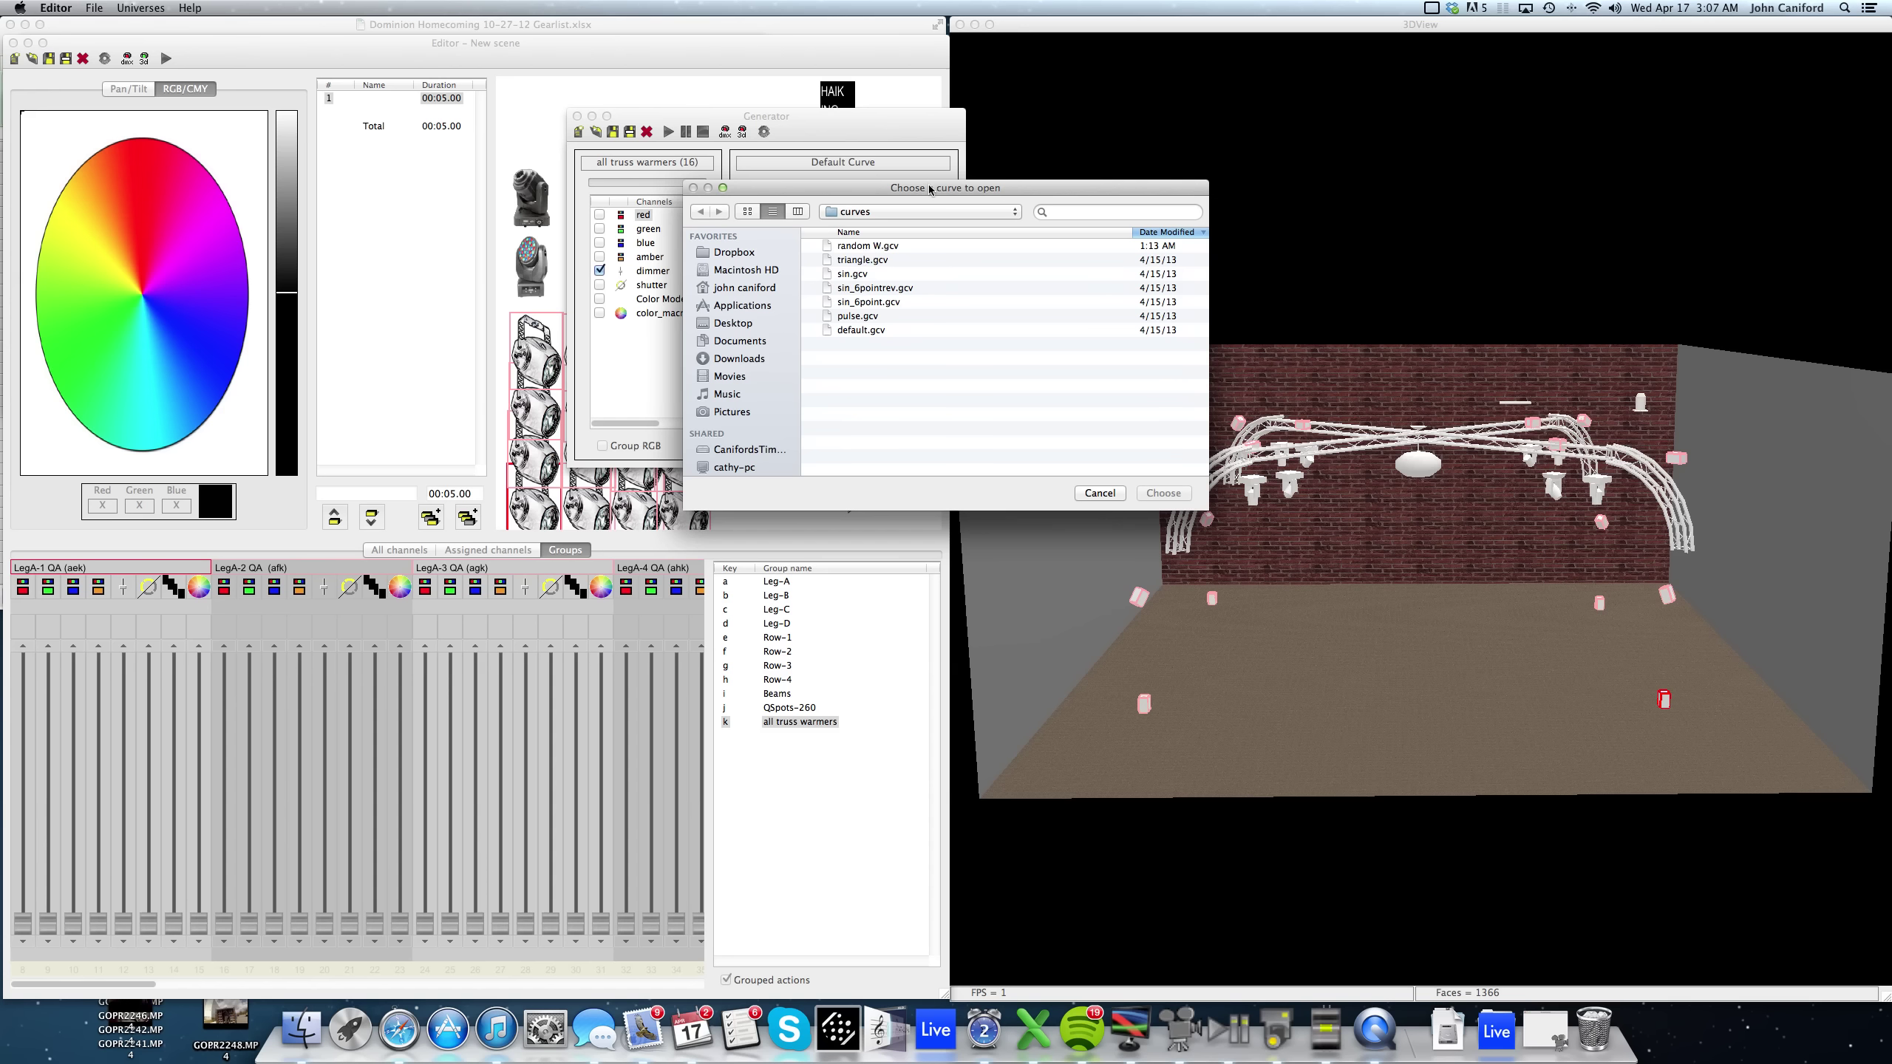
pyautogui.moveTo(930, 190); pyautogui.dragTo(1176, 27)
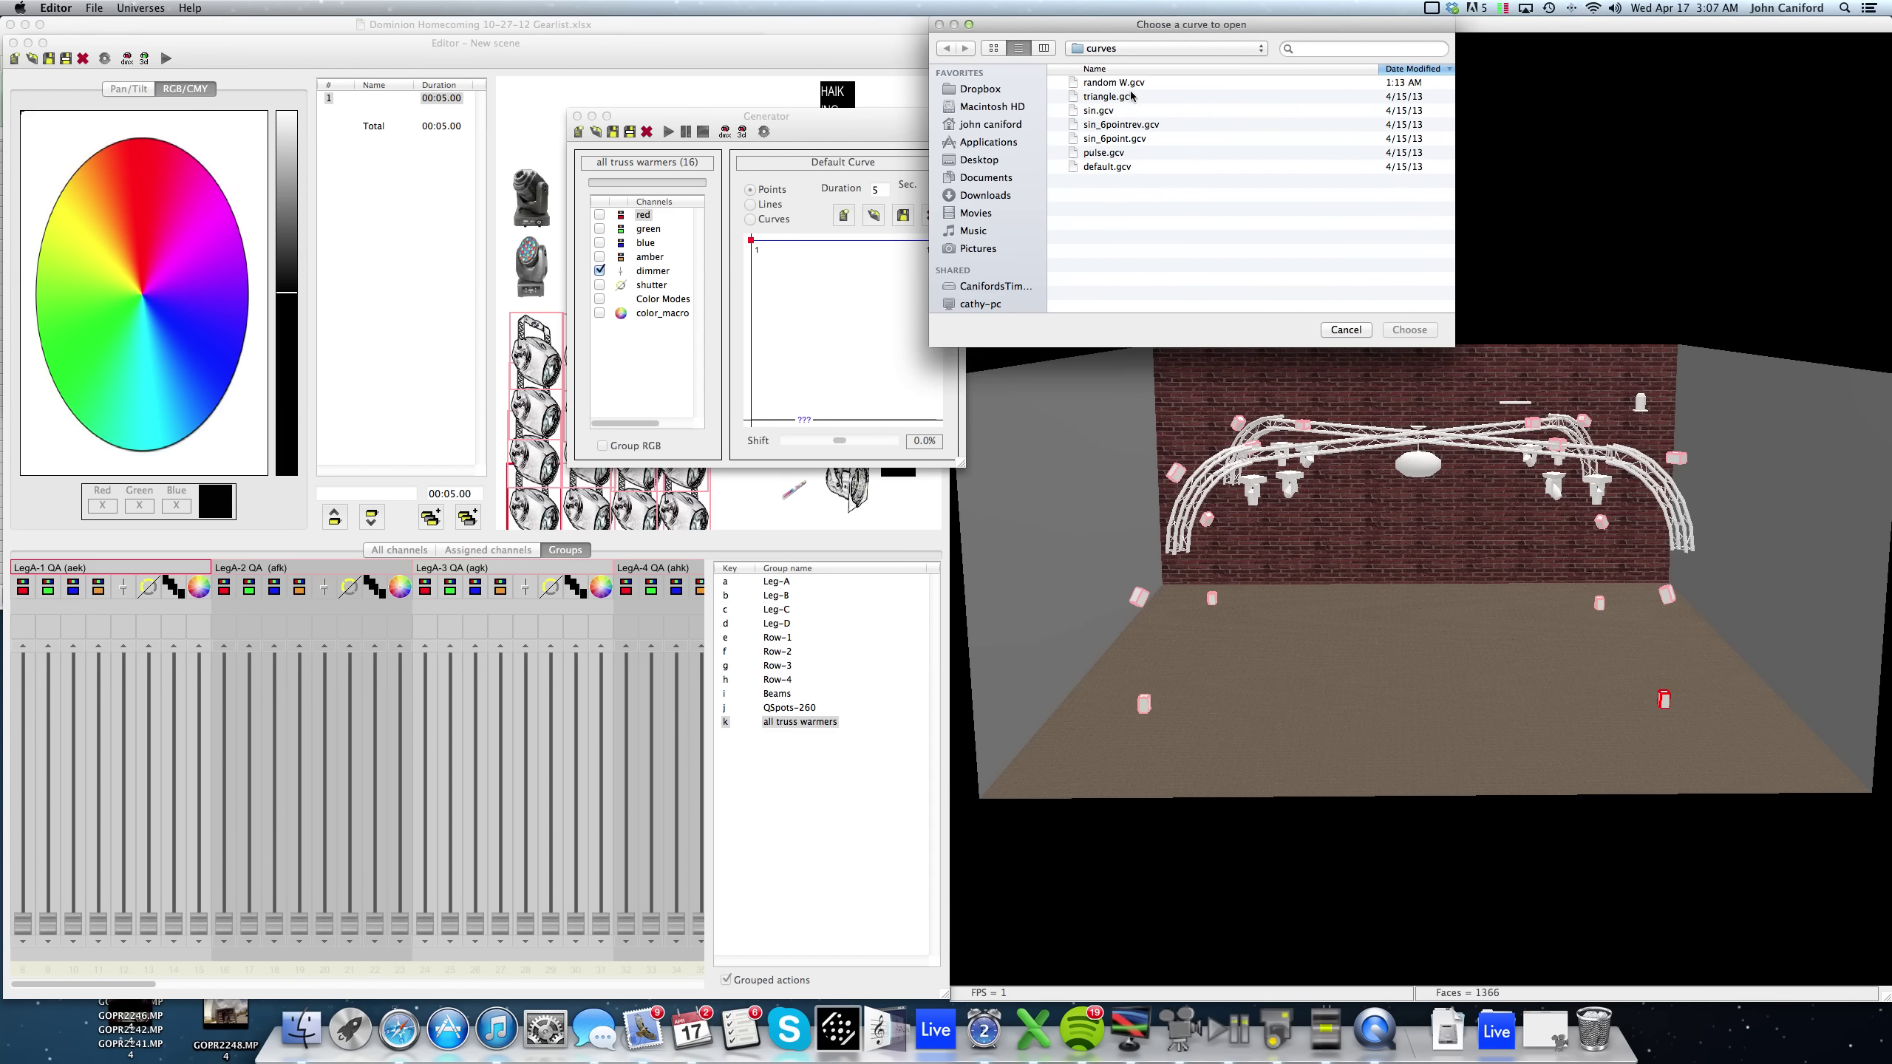
pyautogui.doubleClick(1093, 111)
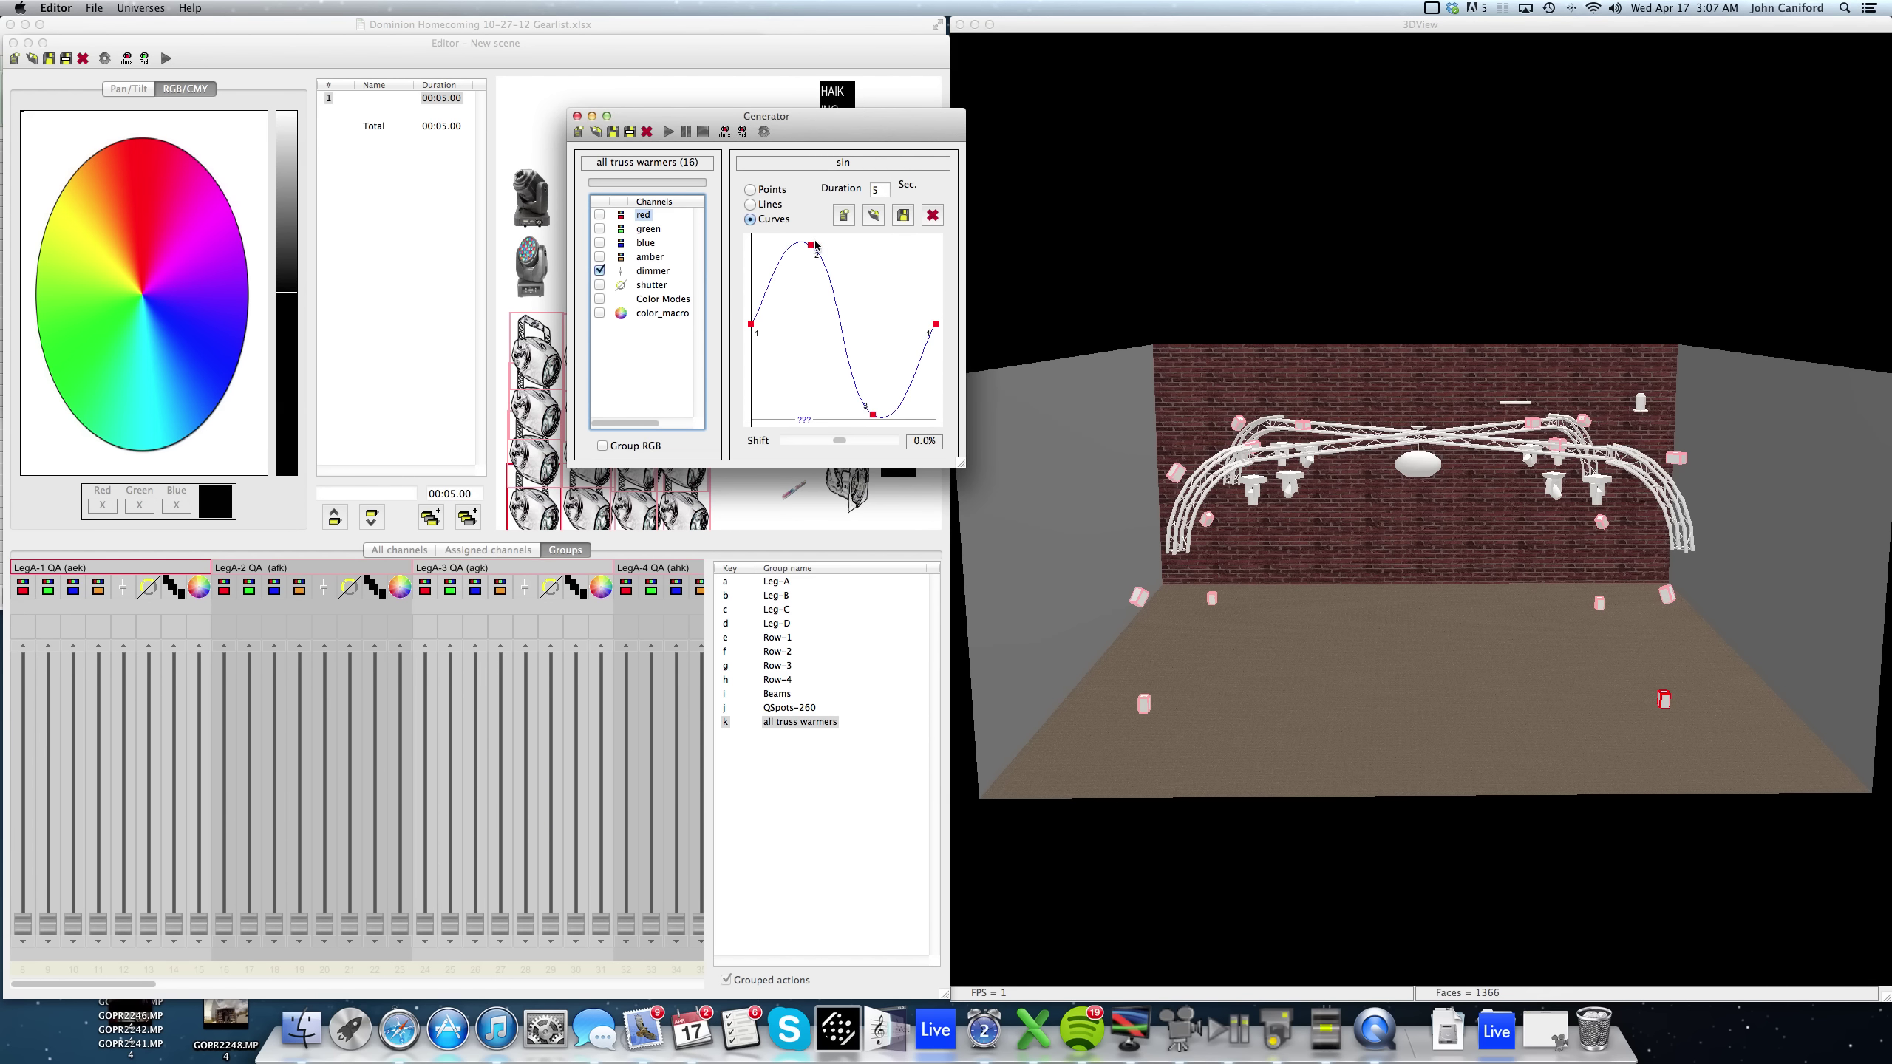
# Enable the red and blue channels and load sin_6point onto blue.
pyautogui.click(600, 215)
pyautogui.click(600, 244)
pyautogui.click(646, 243)
pyautogui.click(844, 216)
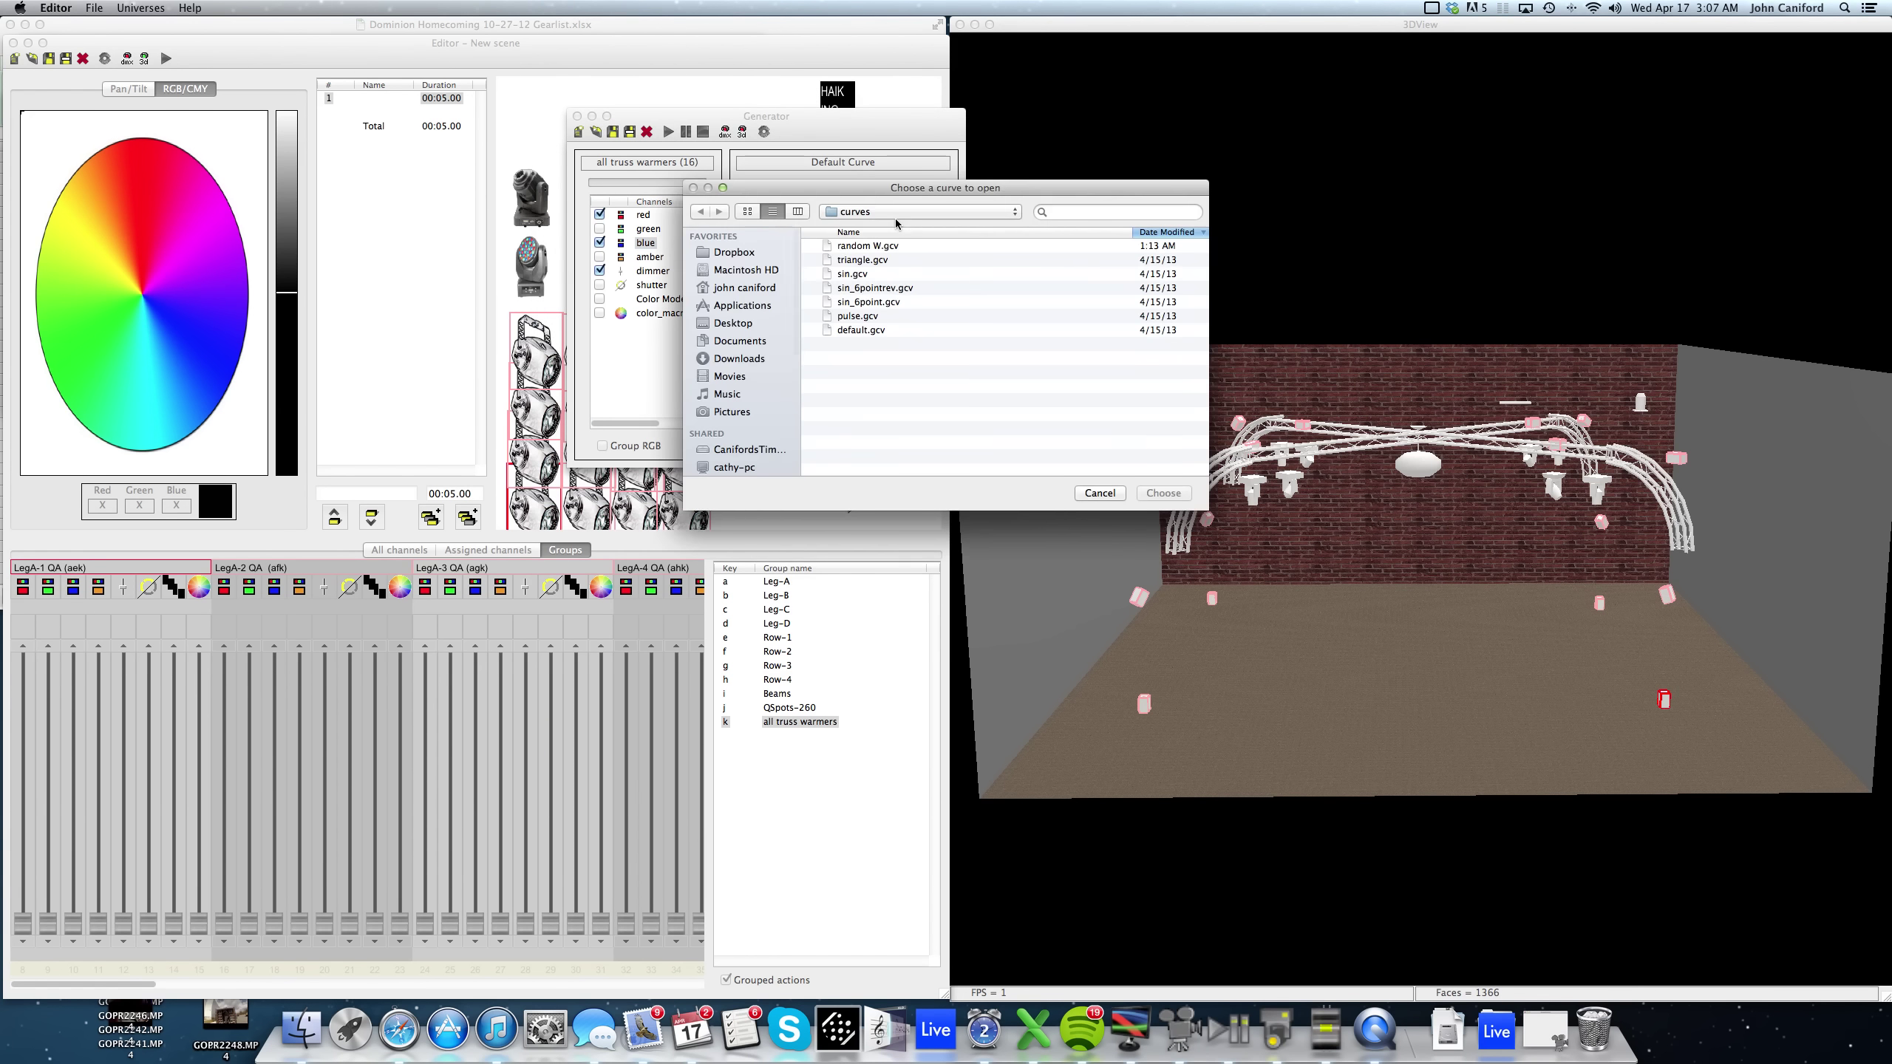
pyautogui.doubleClick(871, 288)
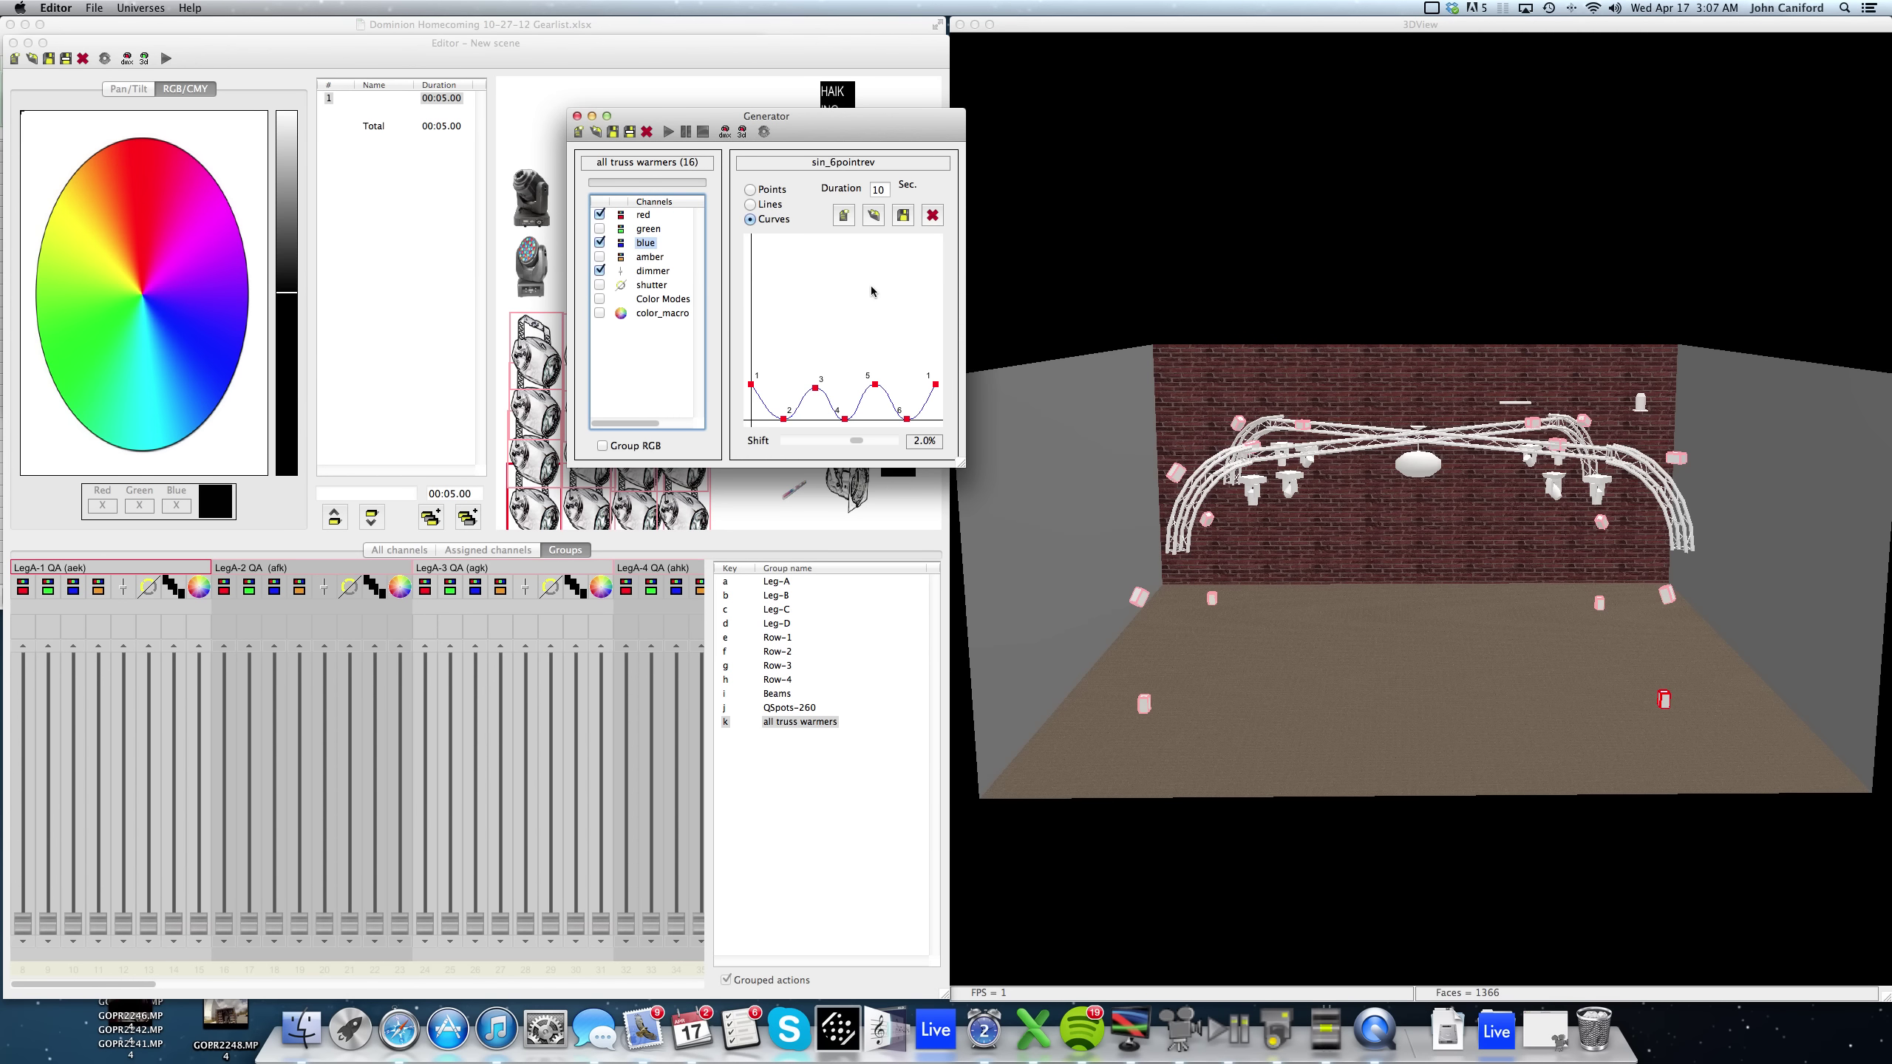
pyautogui.click(878, 216)
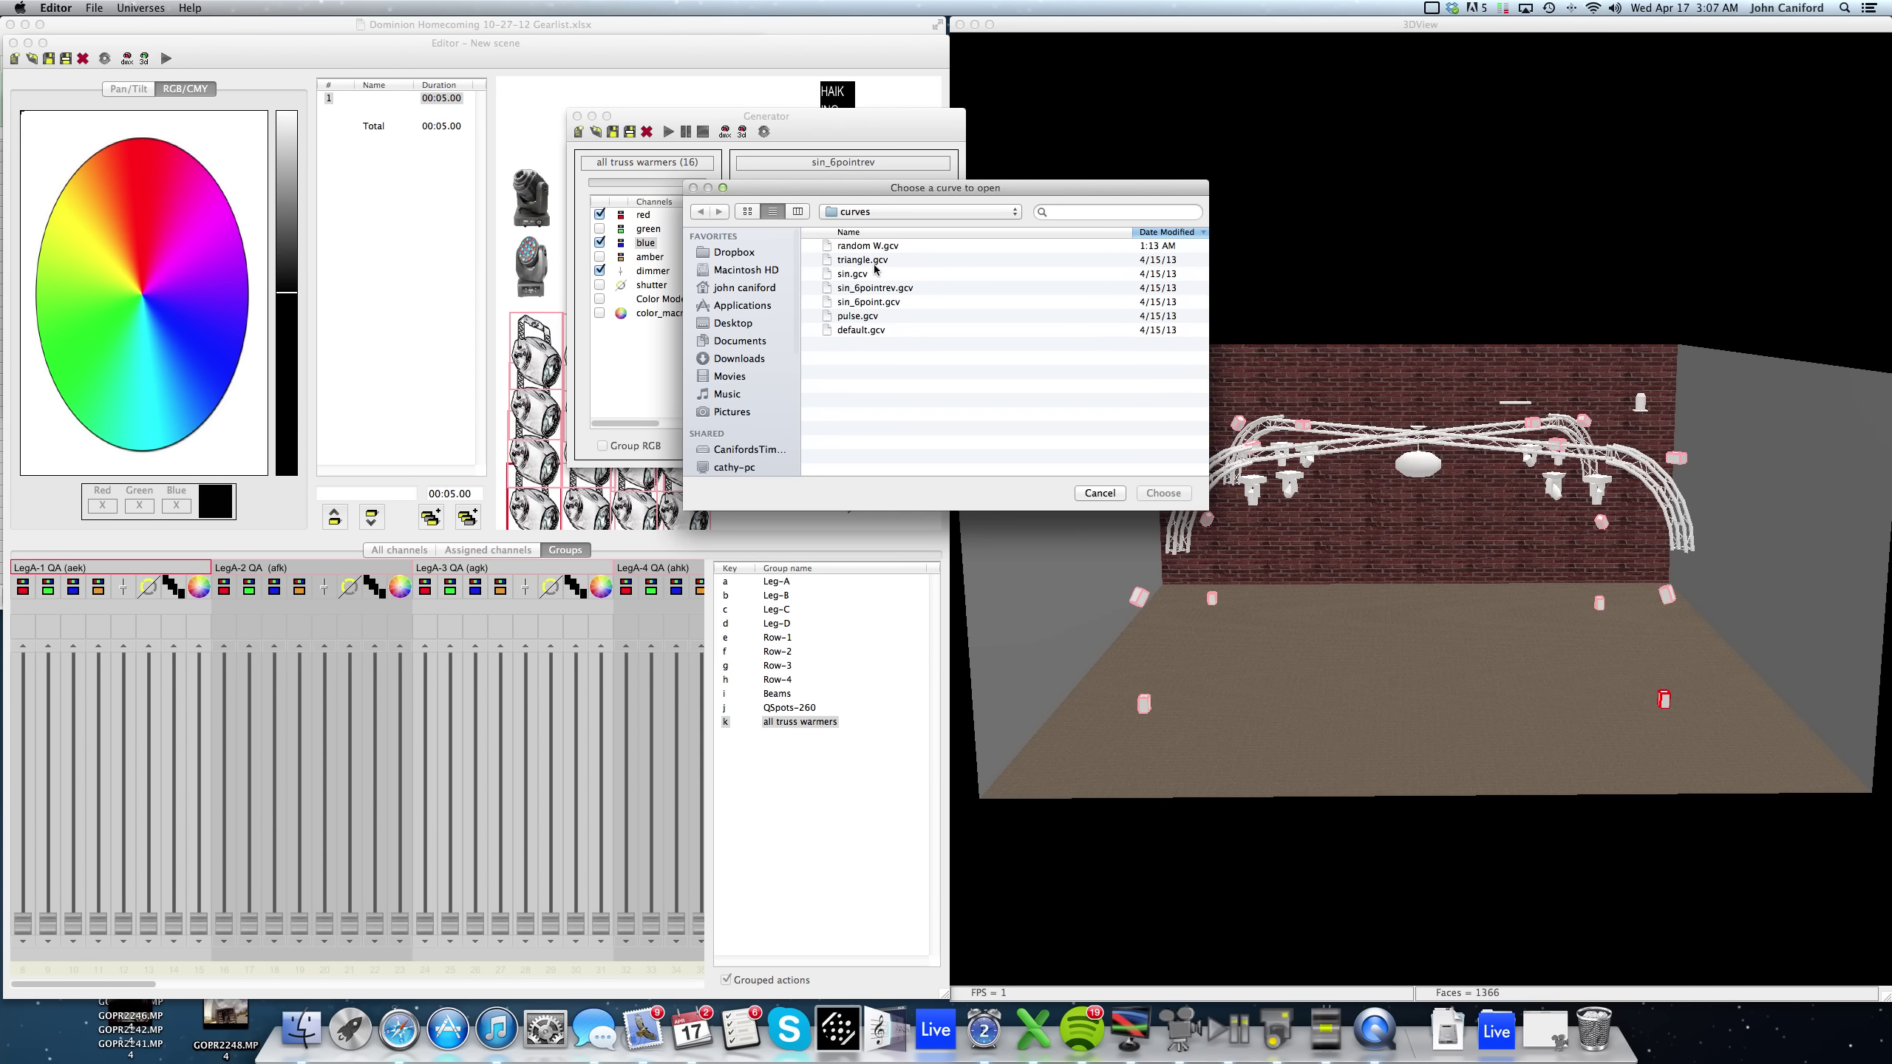
pyautogui.doubleClick(862, 301)
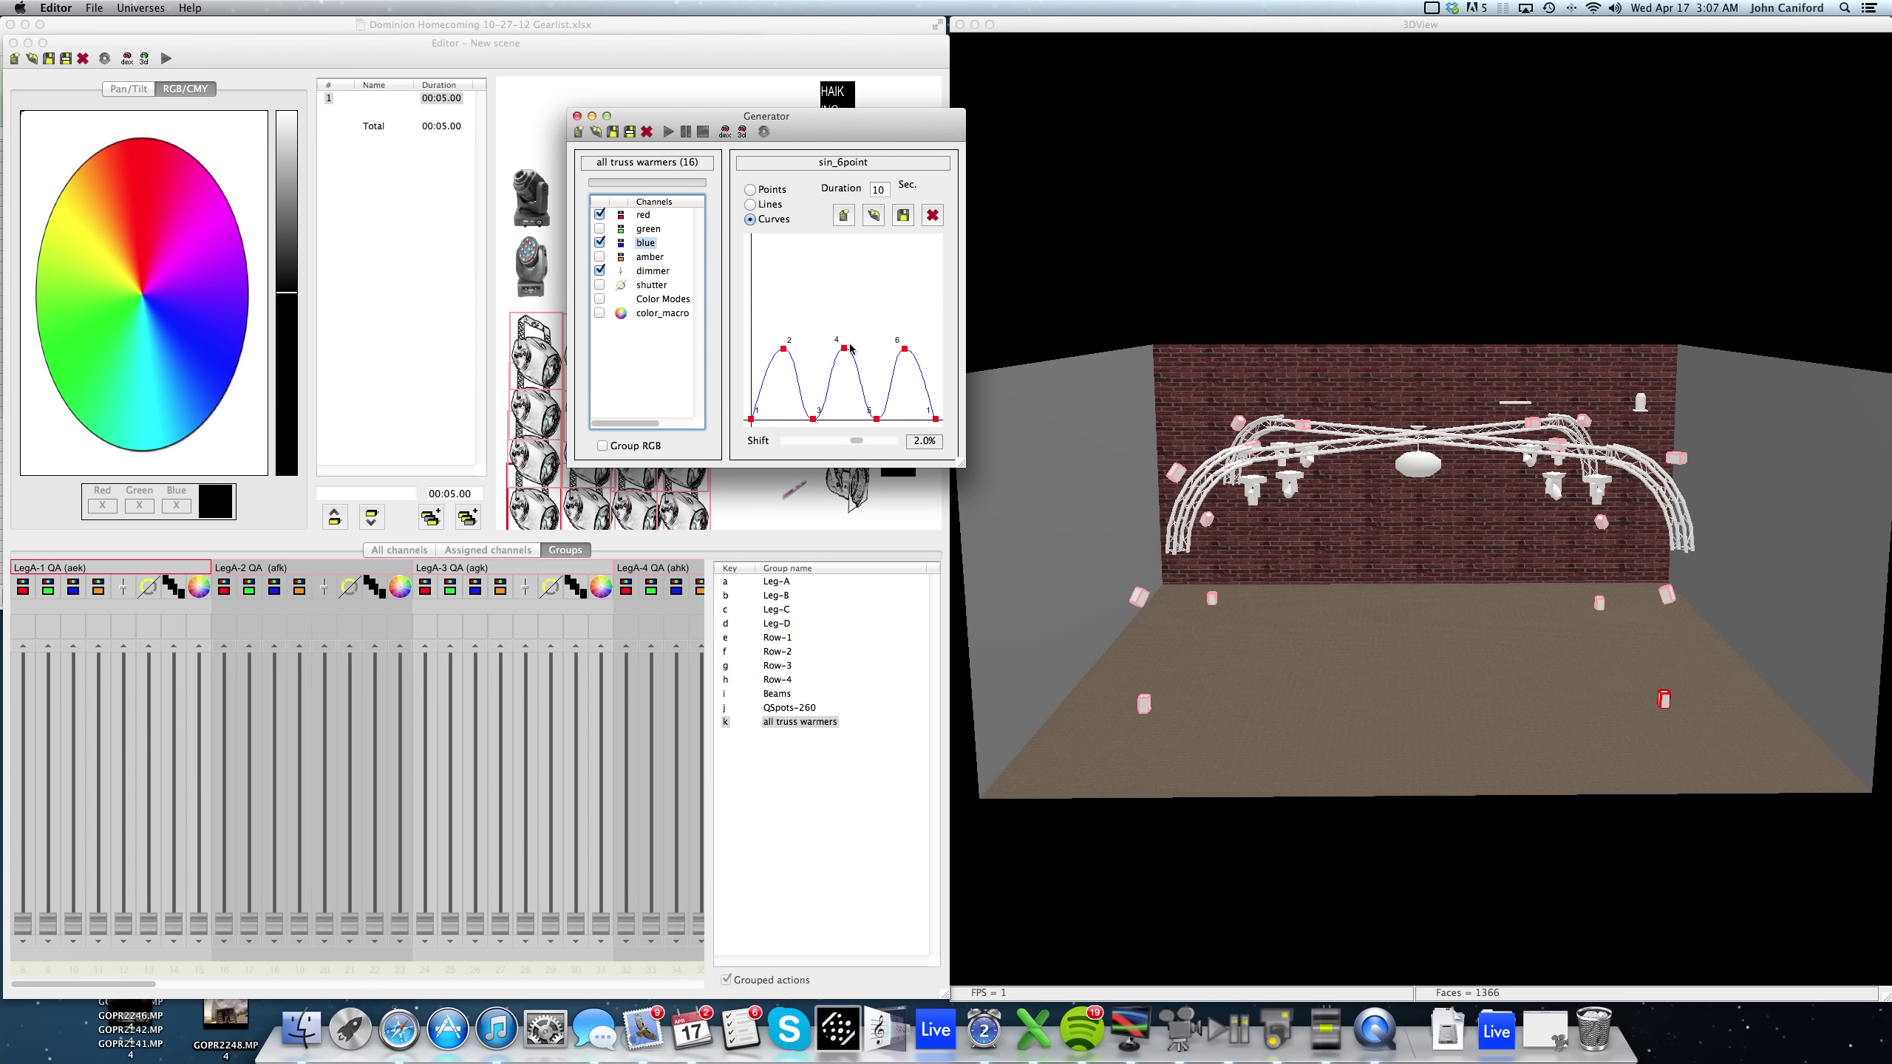
# Drag the blue curve's points so the middle hump peaks above the first and third.
pyautogui.moveTo(847, 349); pyautogui.dragTo(842, 422)
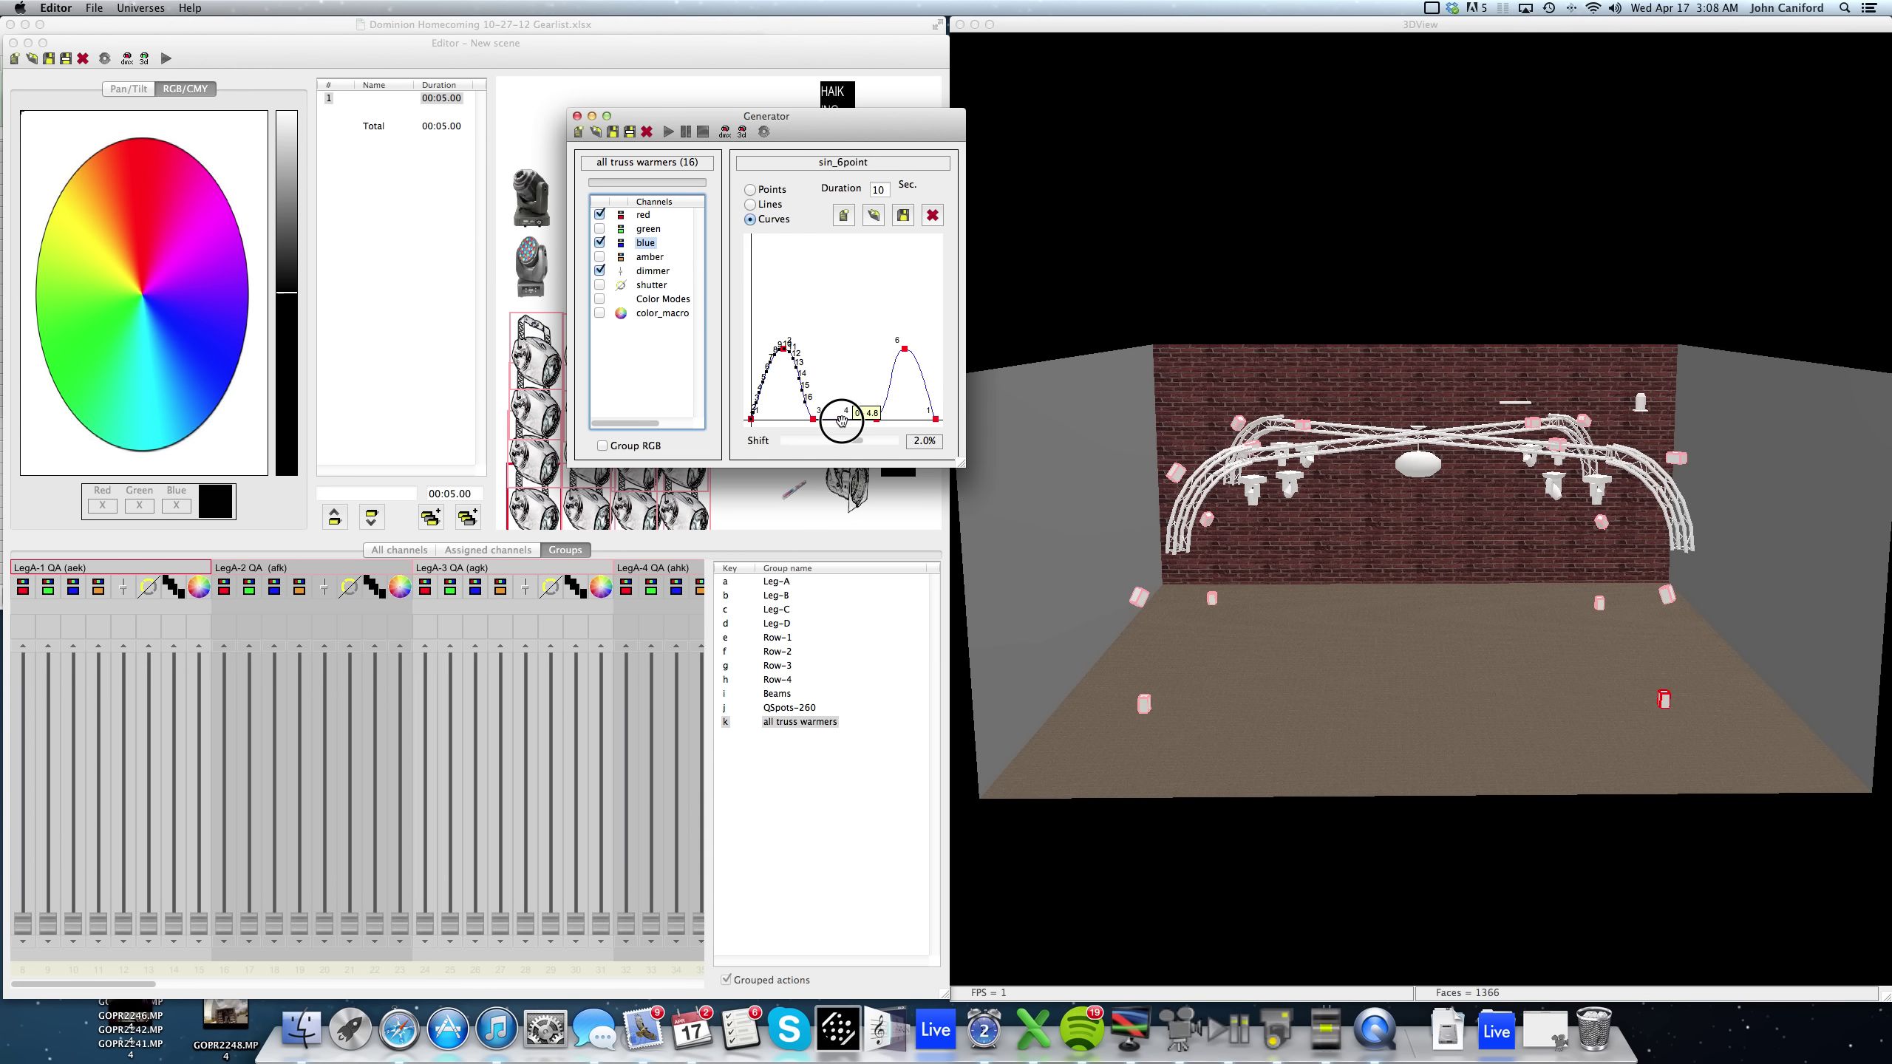
pyautogui.moveTo(841, 422); pyautogui.dragTo(850, 240)
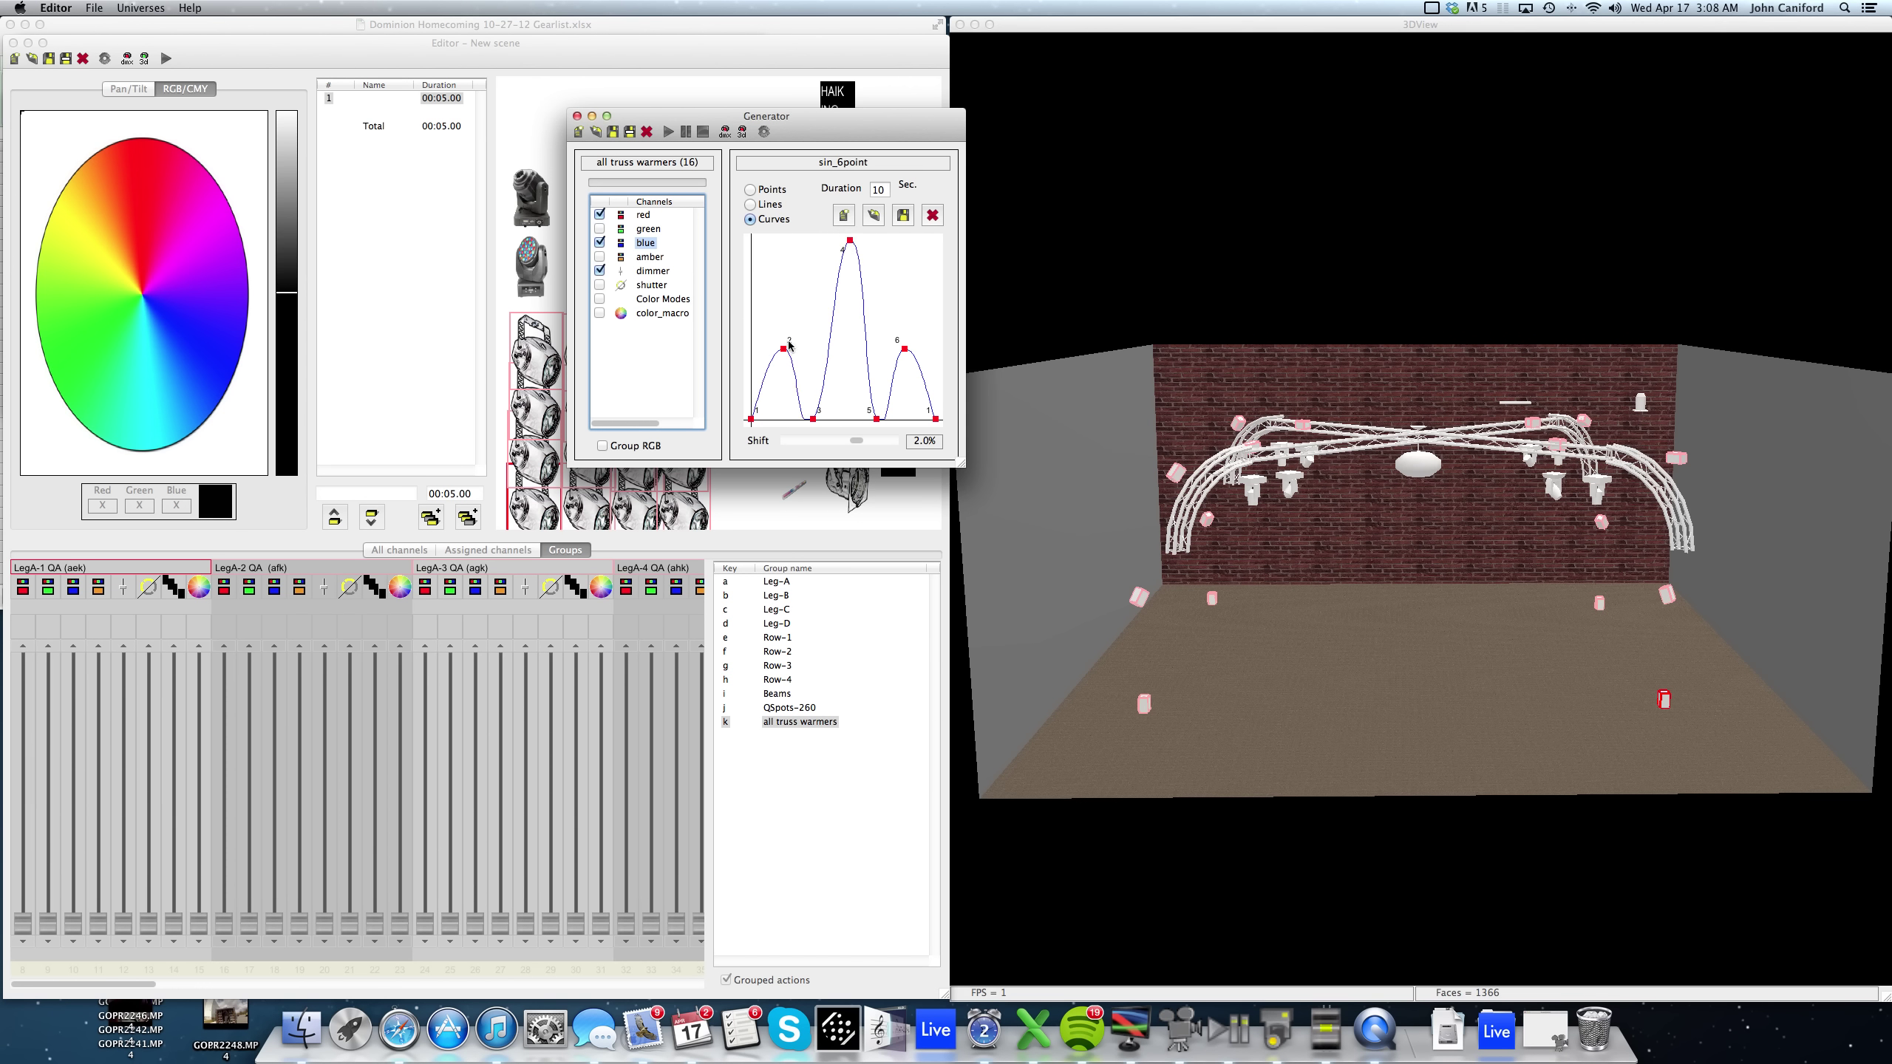
pyautogui.moveTo(789, 349); pyautogui.dragTo(784, 318)
pyautogui.moveTo(912, 353); pyautogui.dragTo(912, 317)
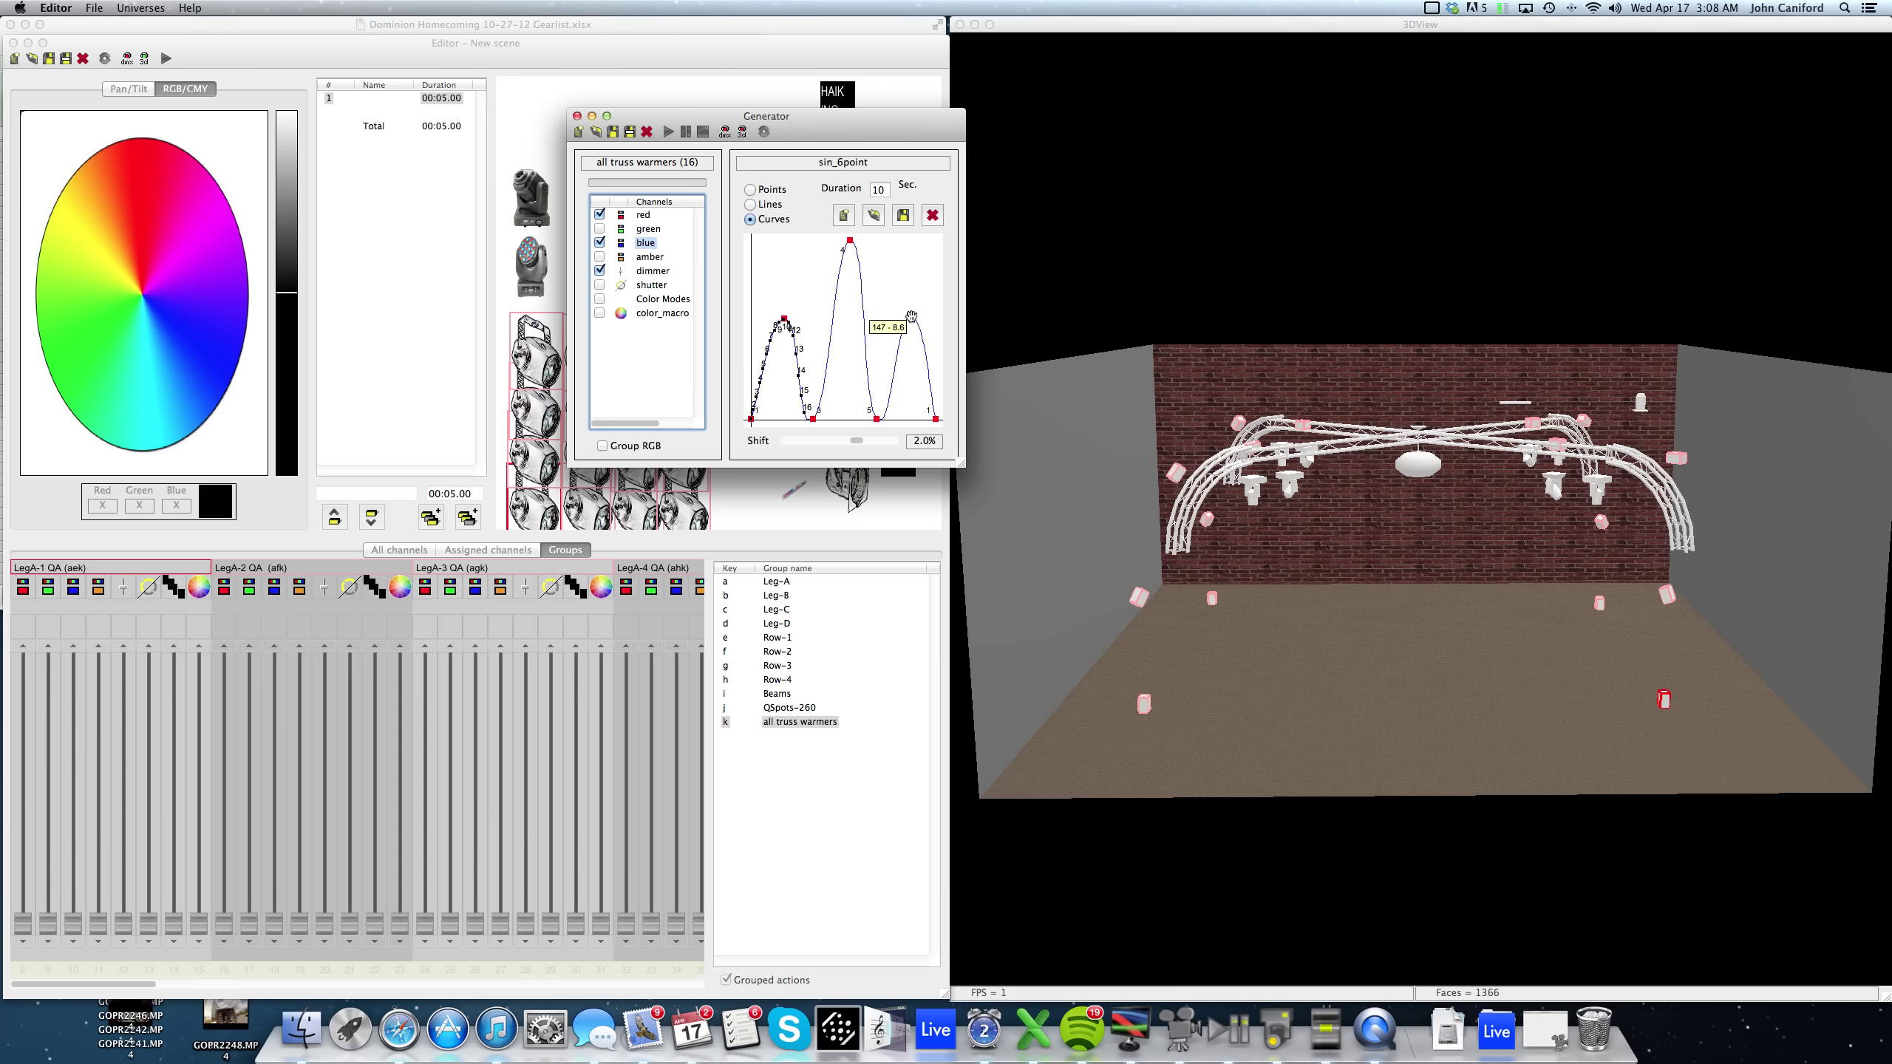
pyautogui.moveTo(911, 317); pyautogui.dragTo(911, 317)
# Enable the green channel and load sin_6pointrev.gcv onto it.
pyautogui.click(599, 229)
pyautogui.click(642, 230)
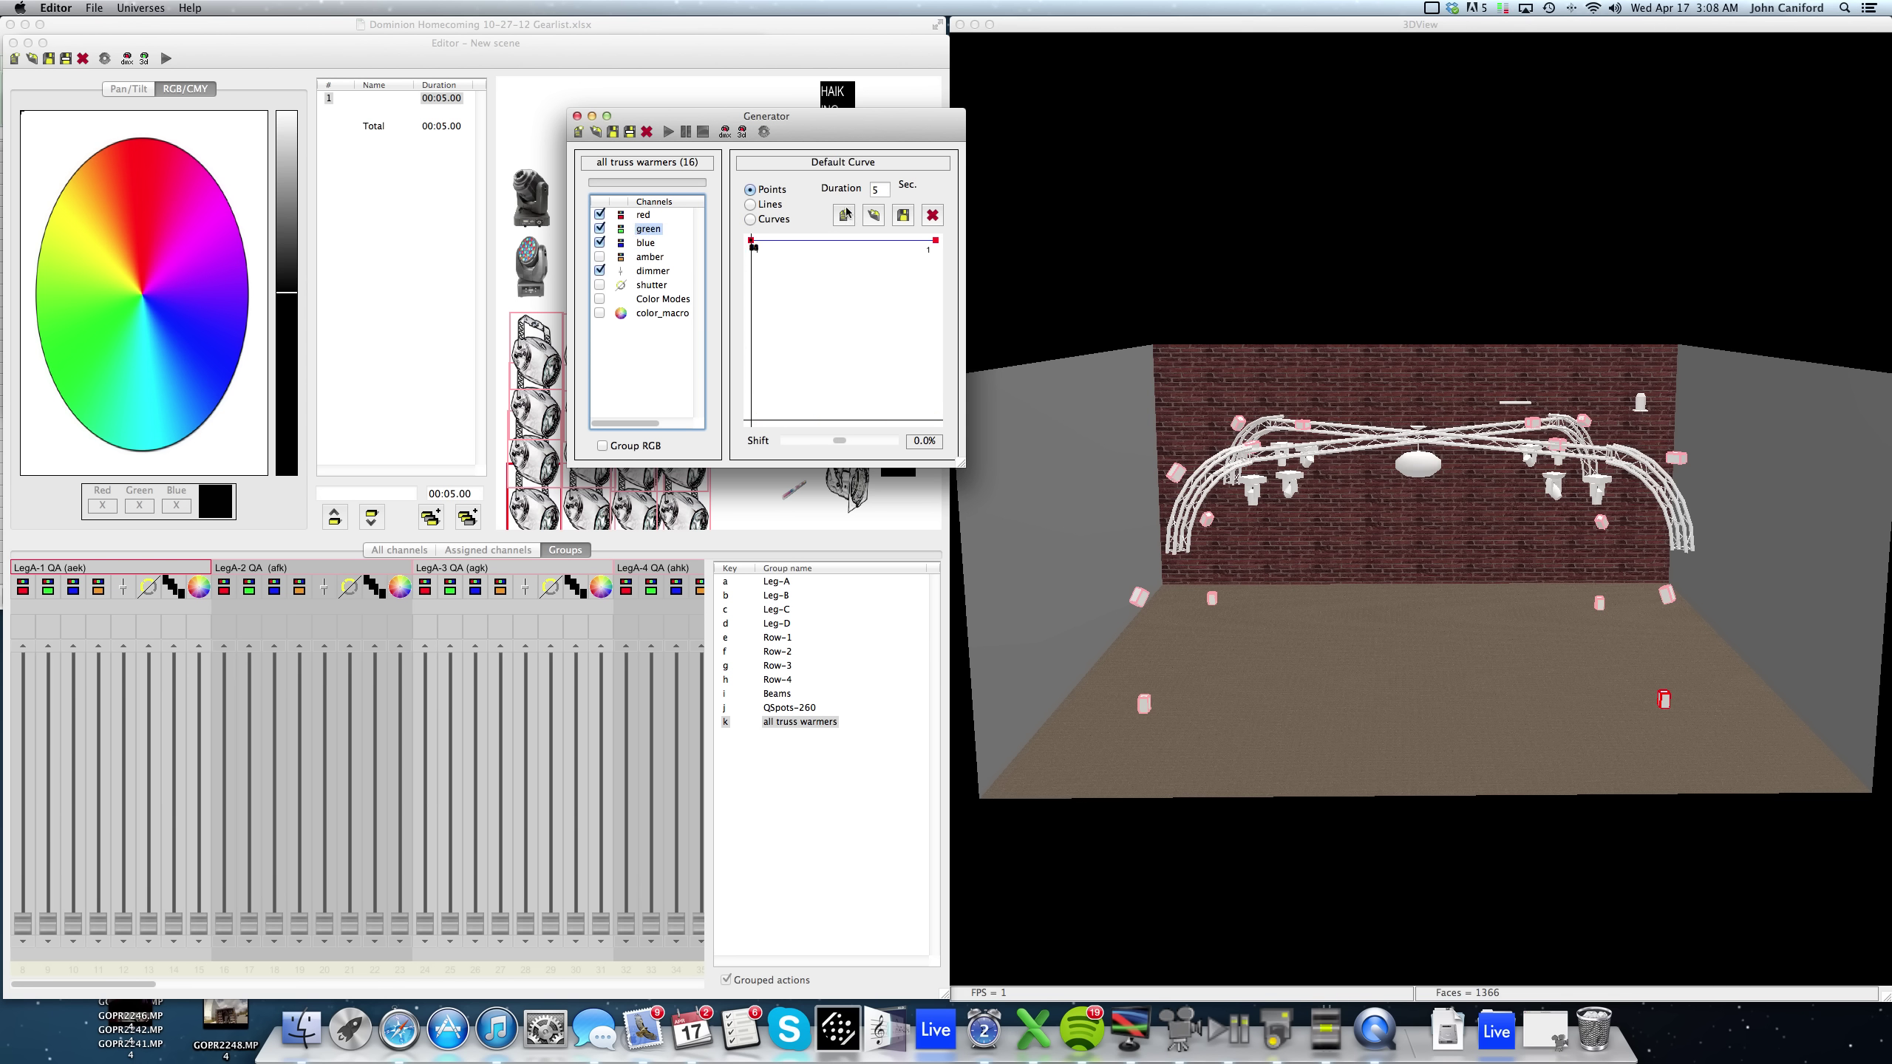
pyautogui.click(874, 216)
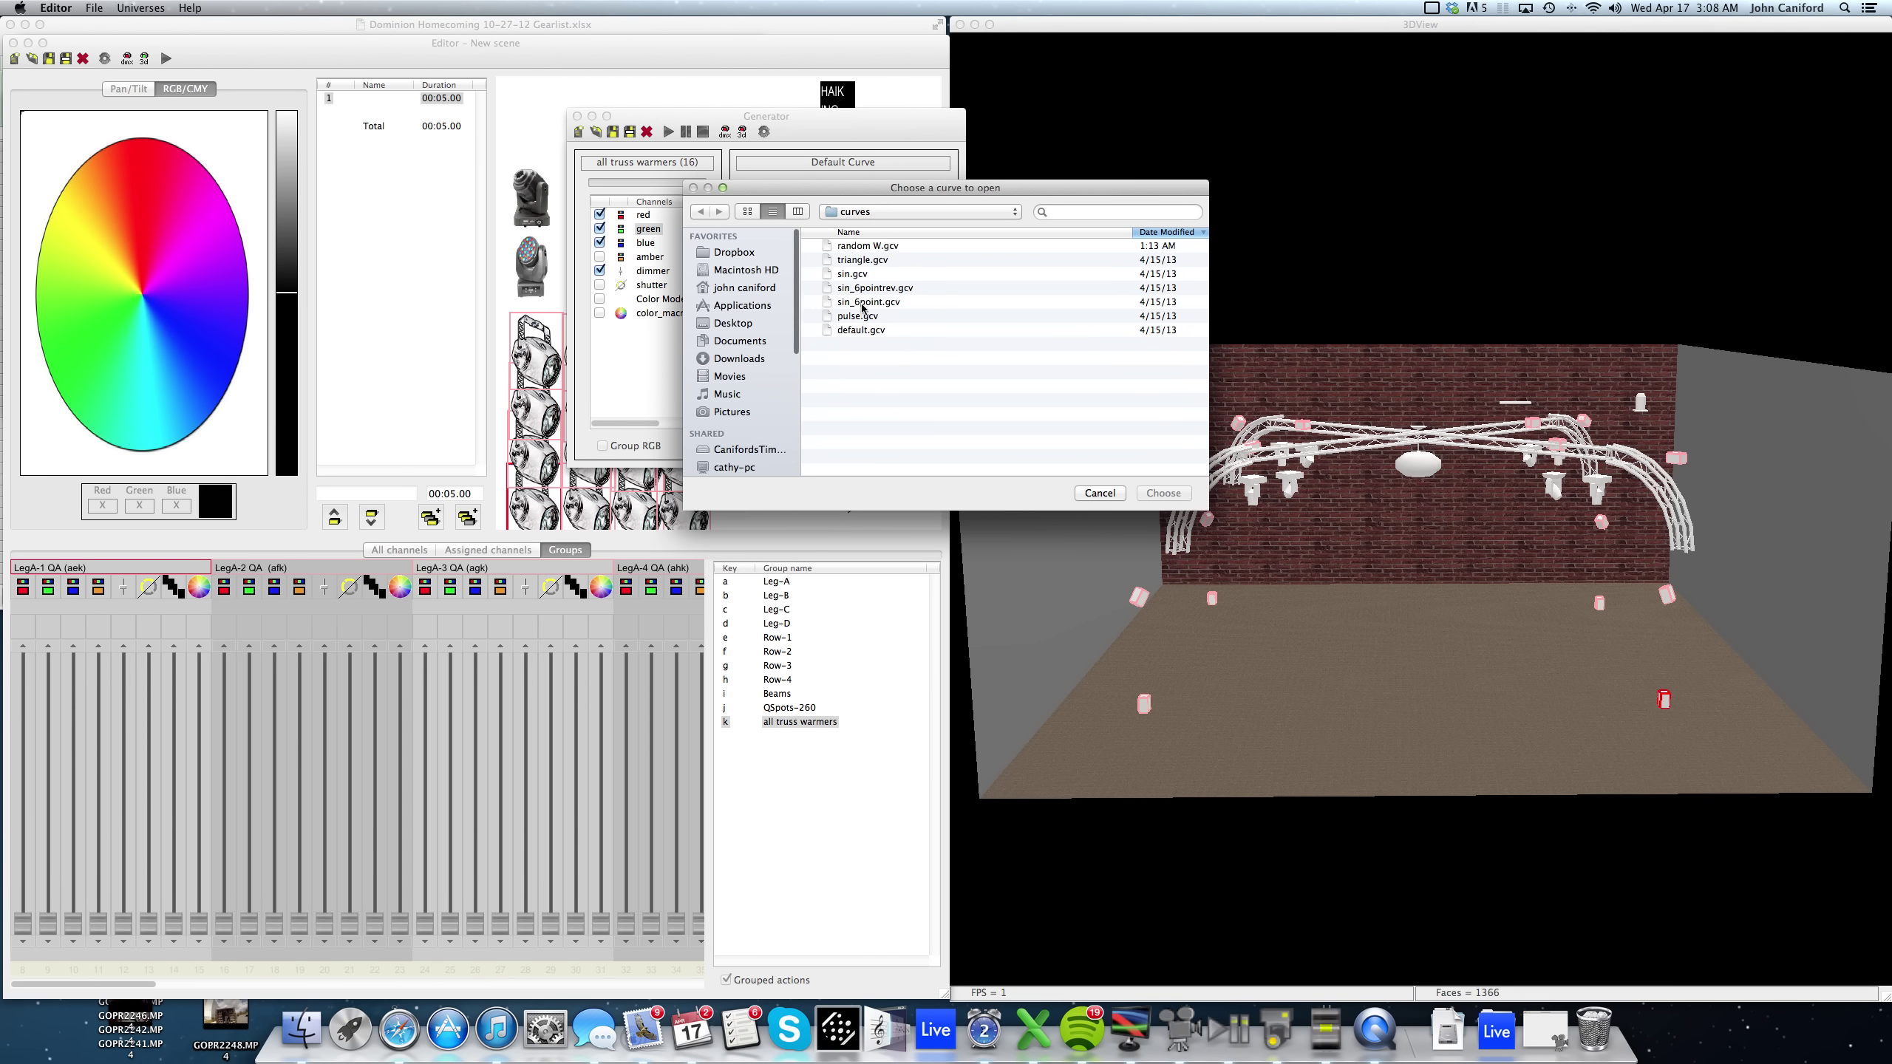
pyautogui.click(869, 288)
pyautogui.doubleClick(868, 302)
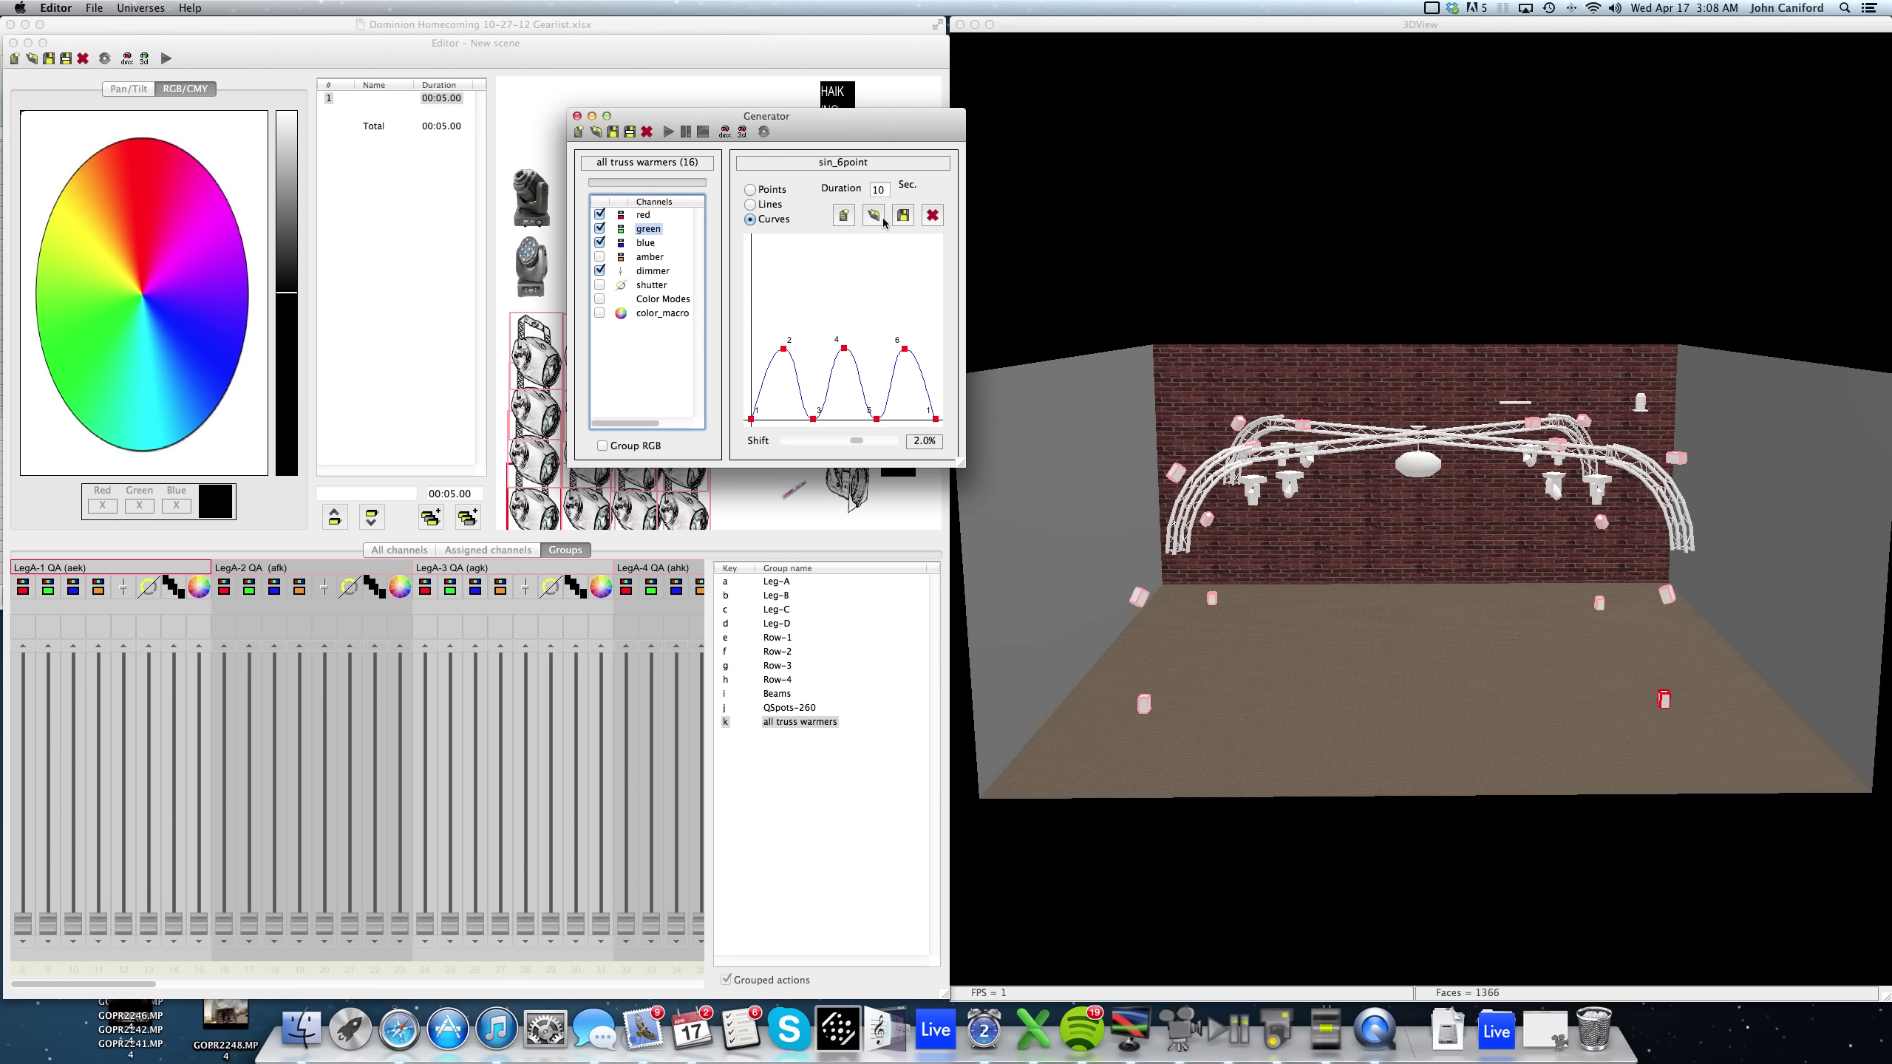
pyautogui.click(874, 216)
pyautogui.doubleClick(903, 292)
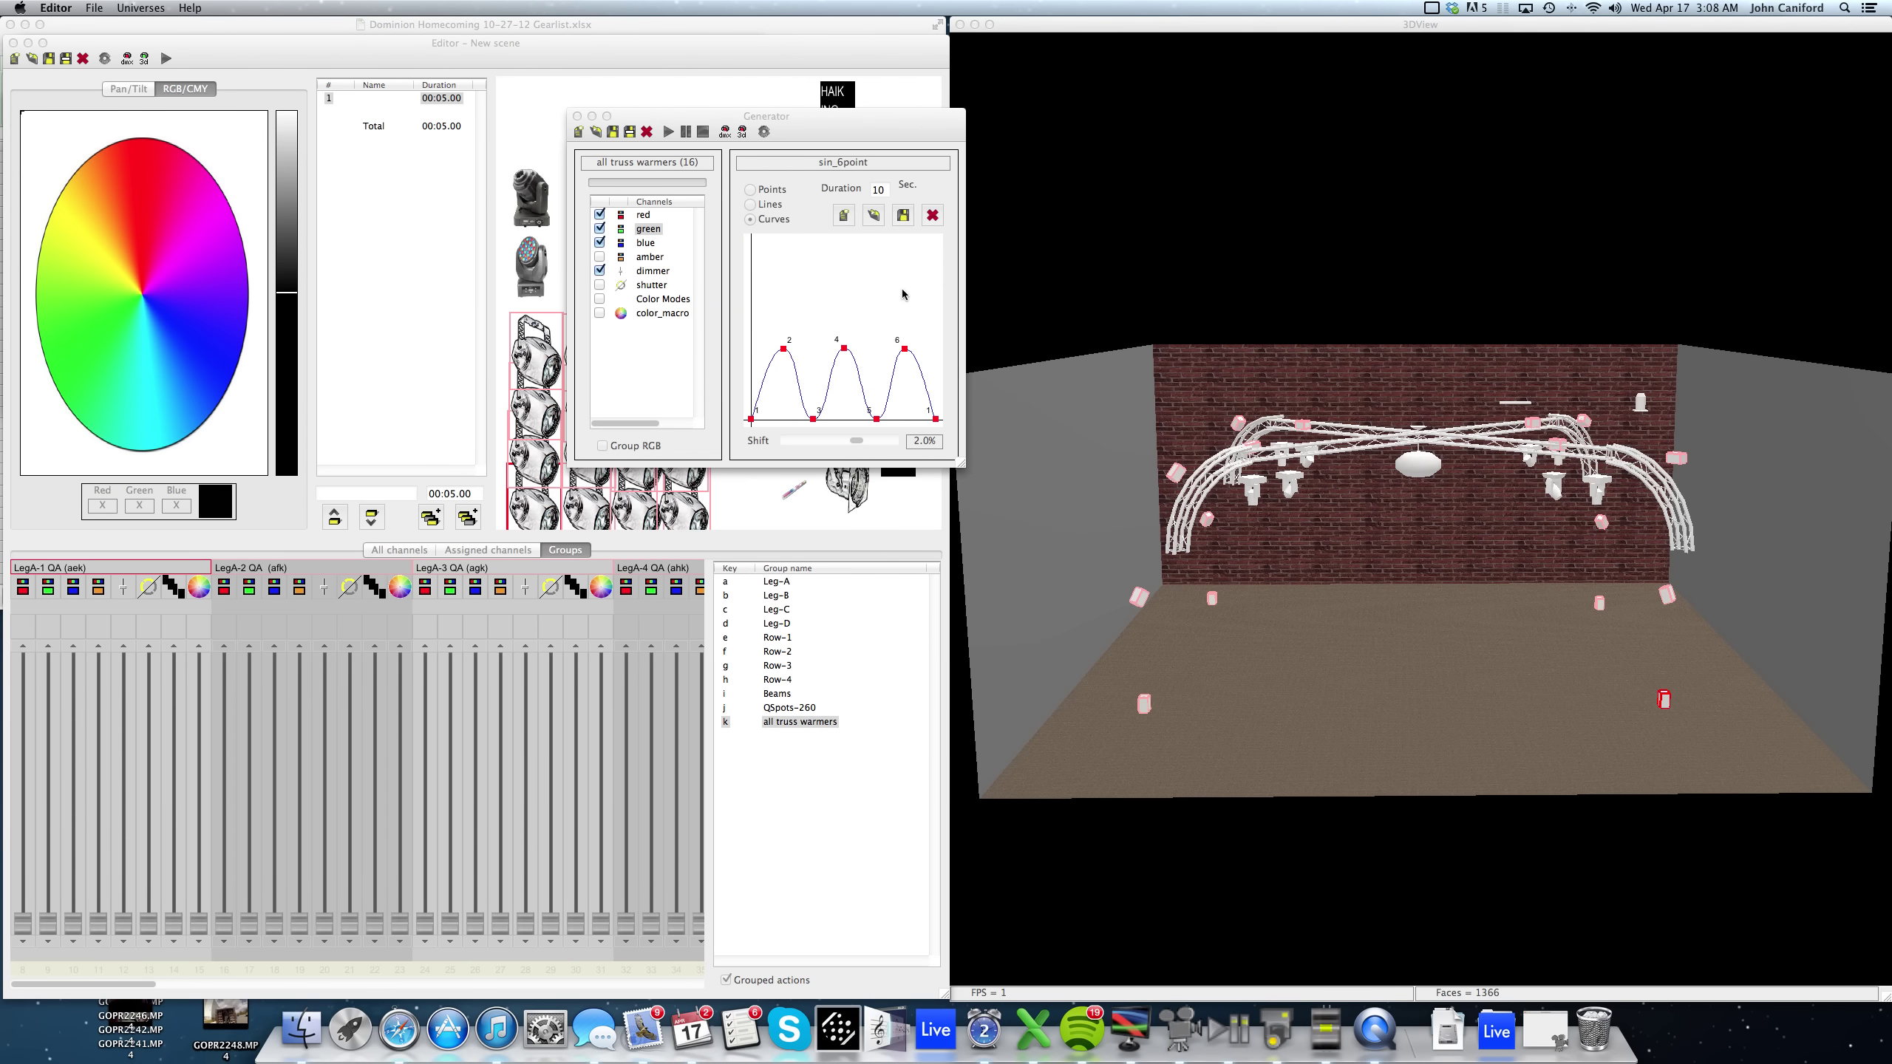
pyautogui.moveTo(753, 384)
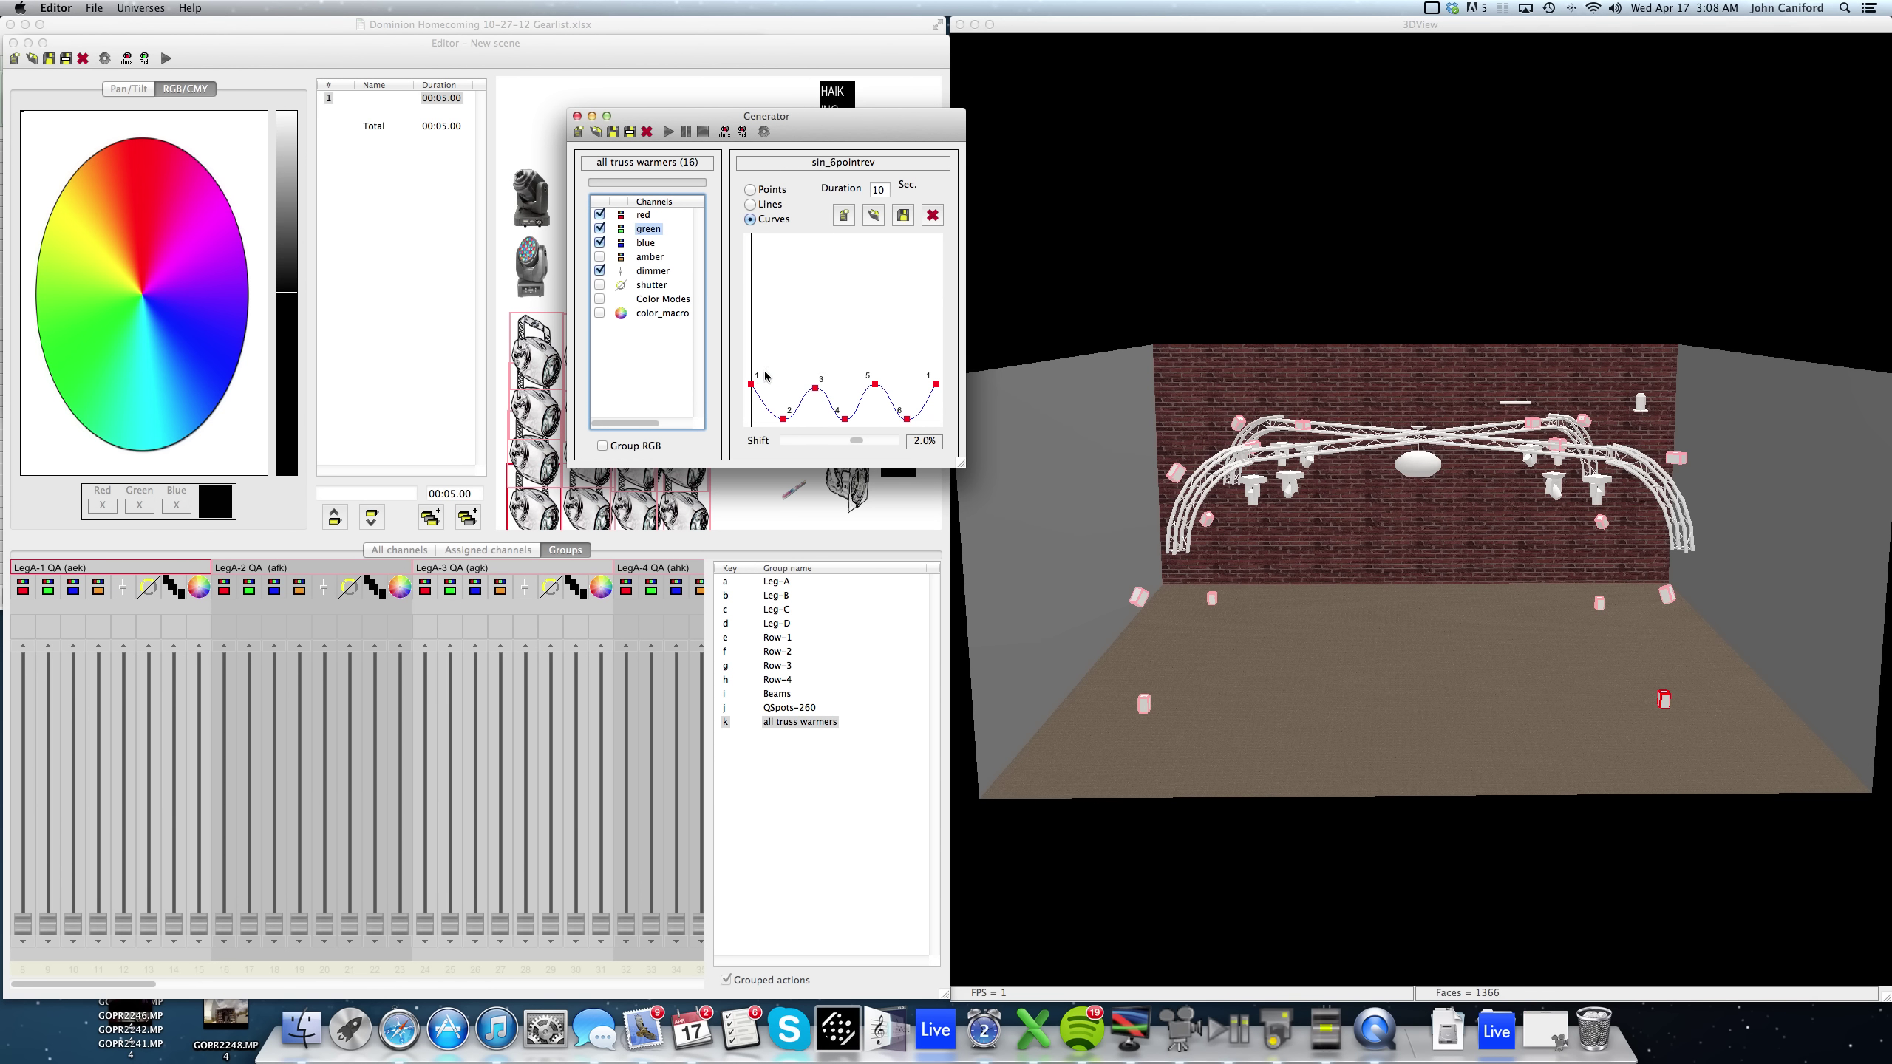
# Play the chase live, toggle green on and off to compare, then include amber.
pyautogui.click(669, 131)
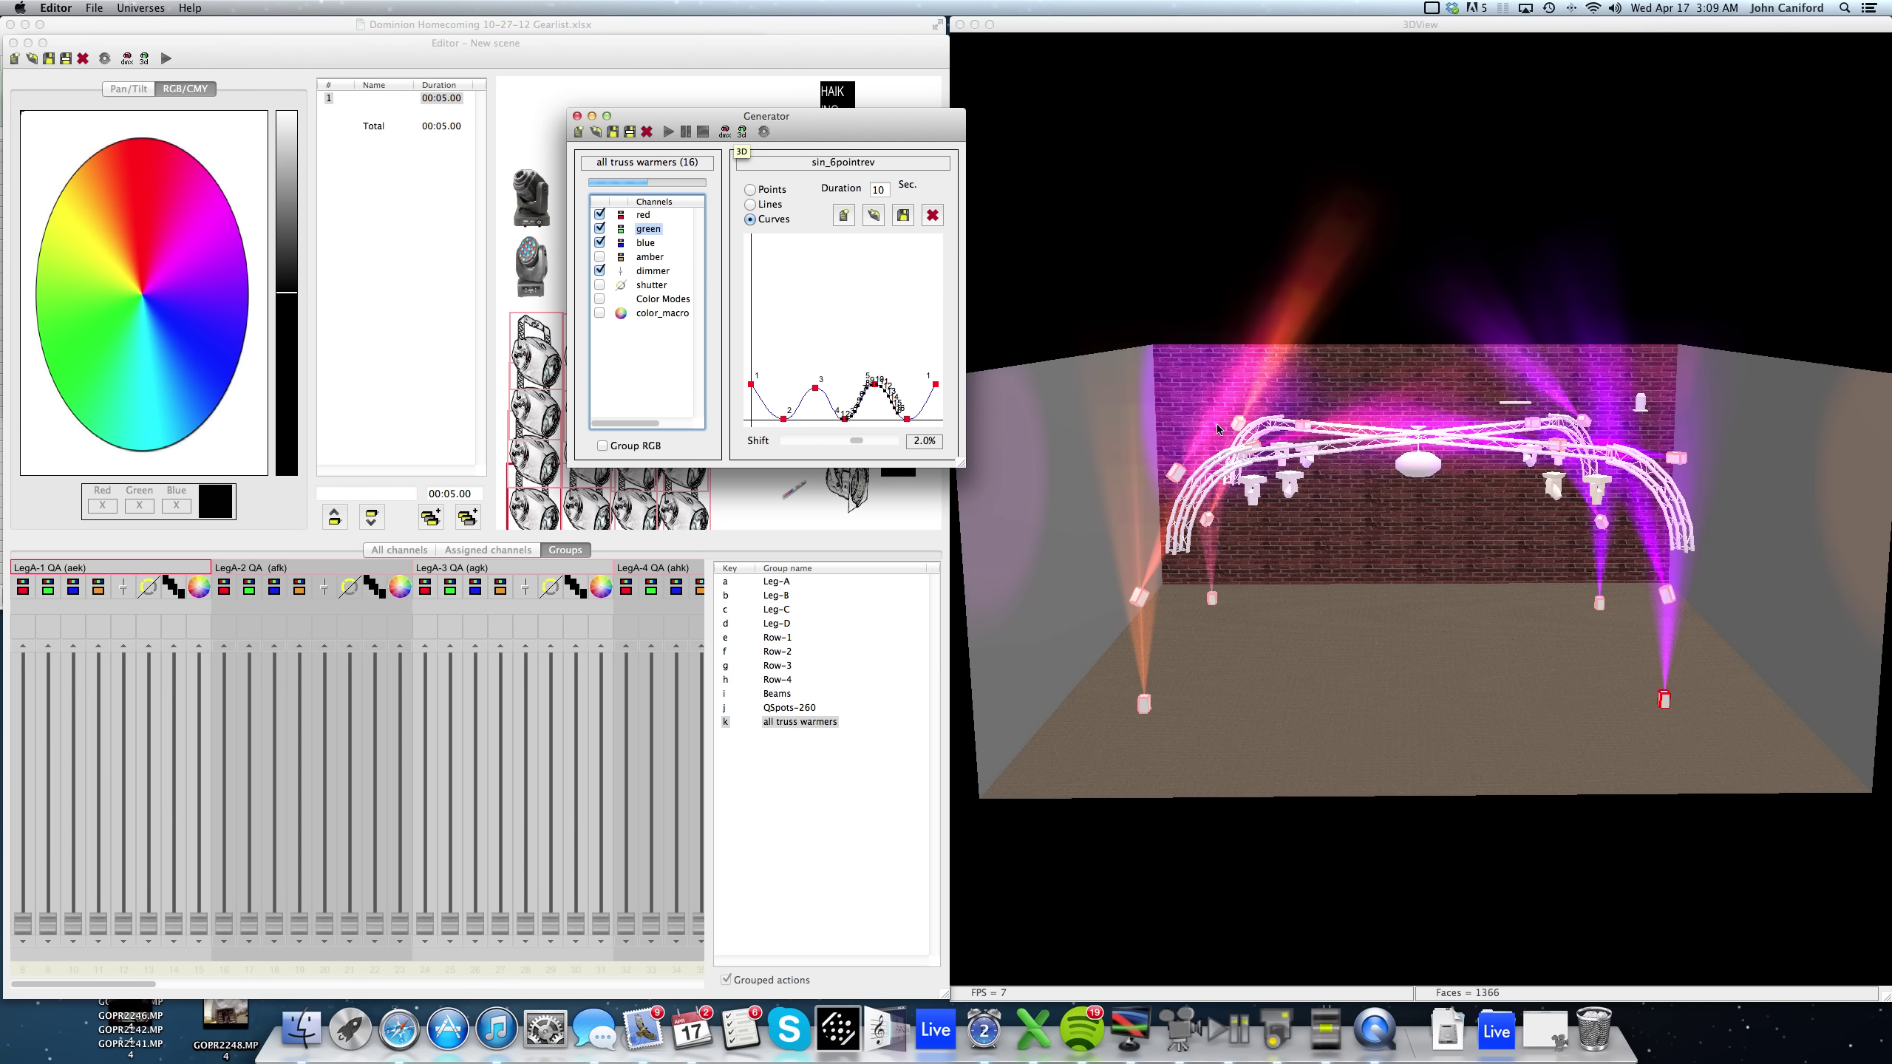
pyautogui.click(599, 229)
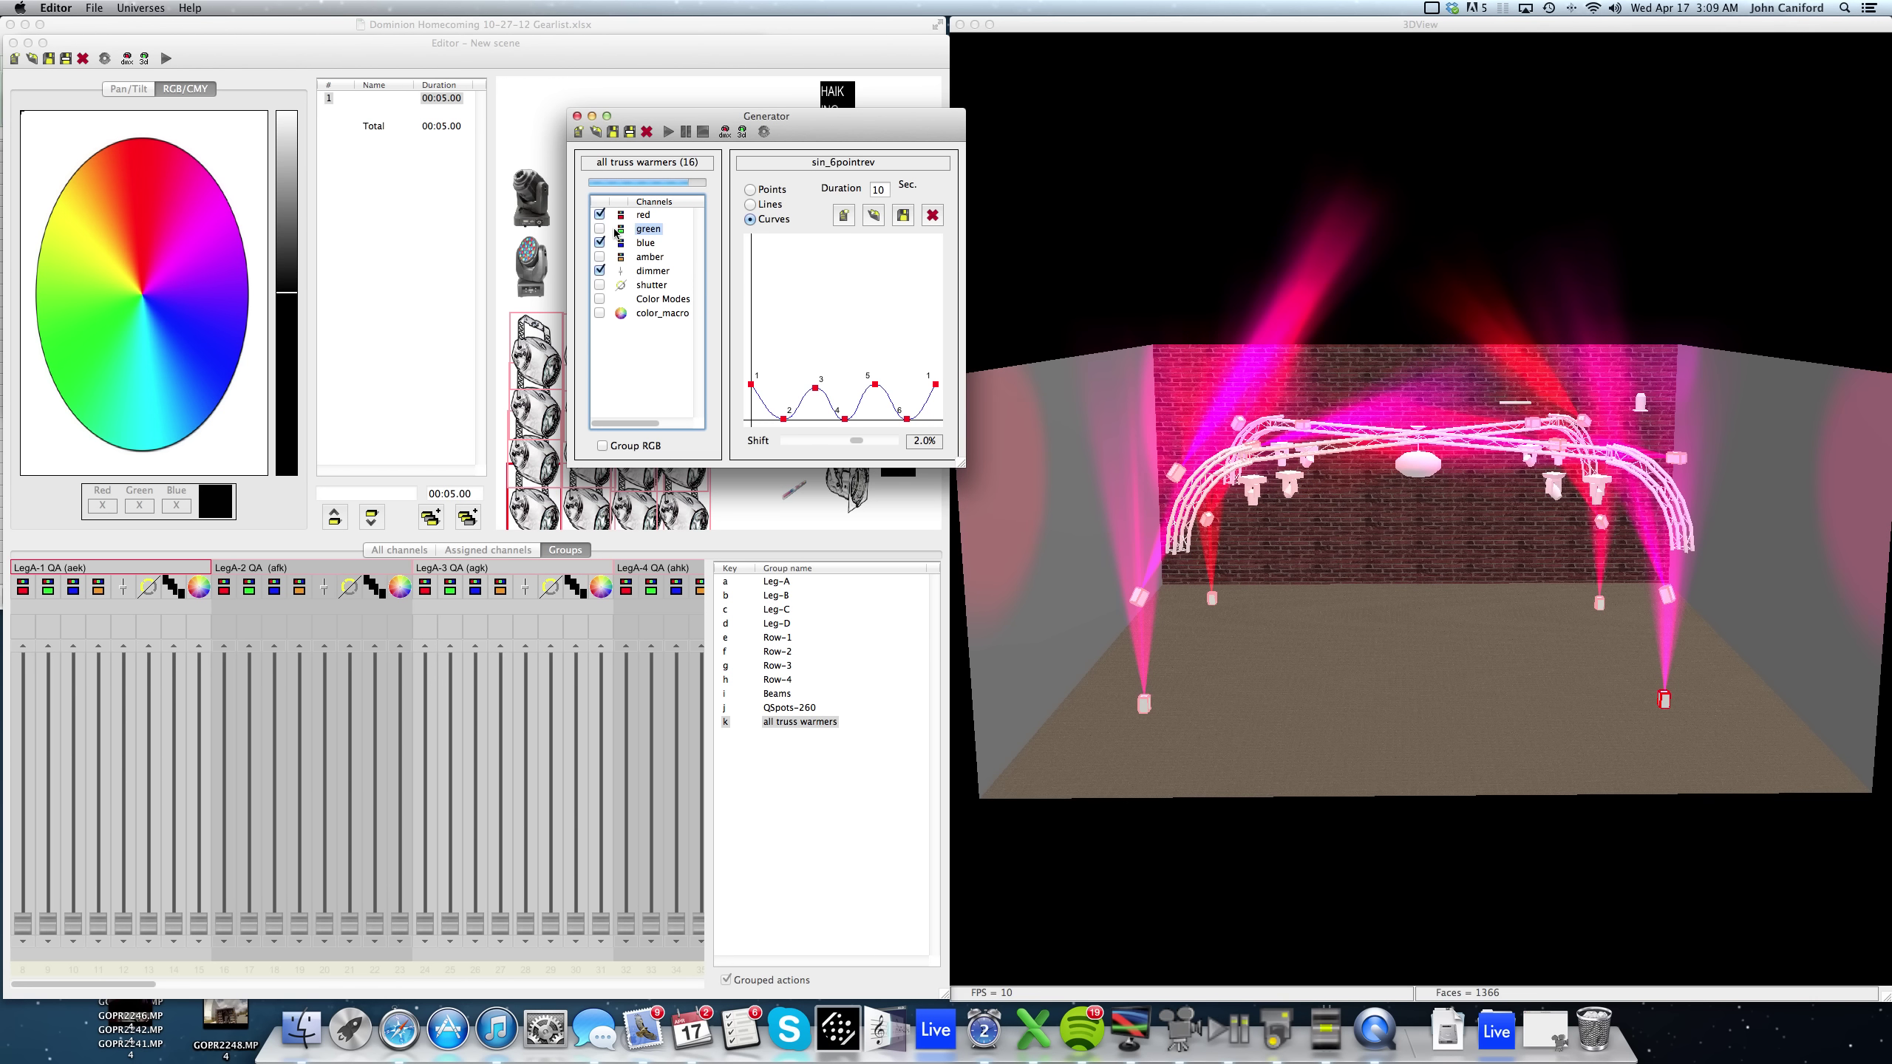
pyautogui.click(600, 230)
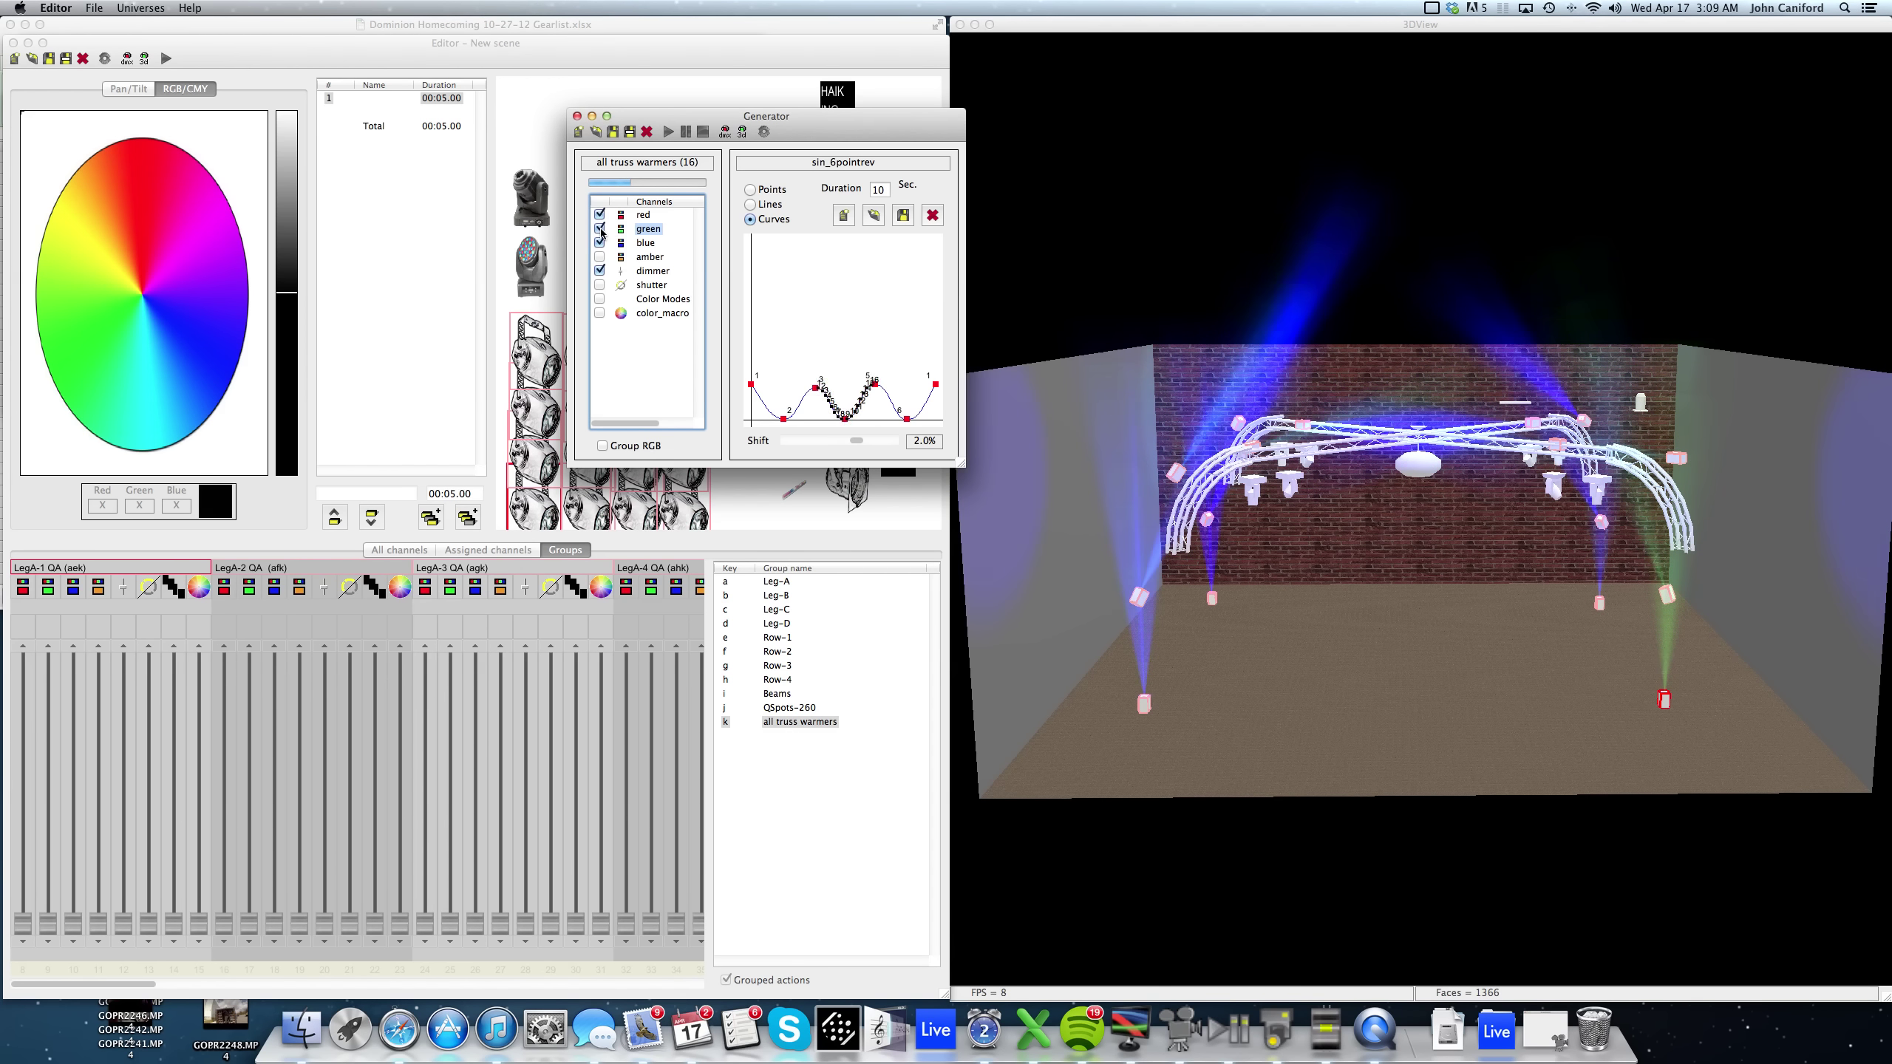
pyautogui.click(600, 229)
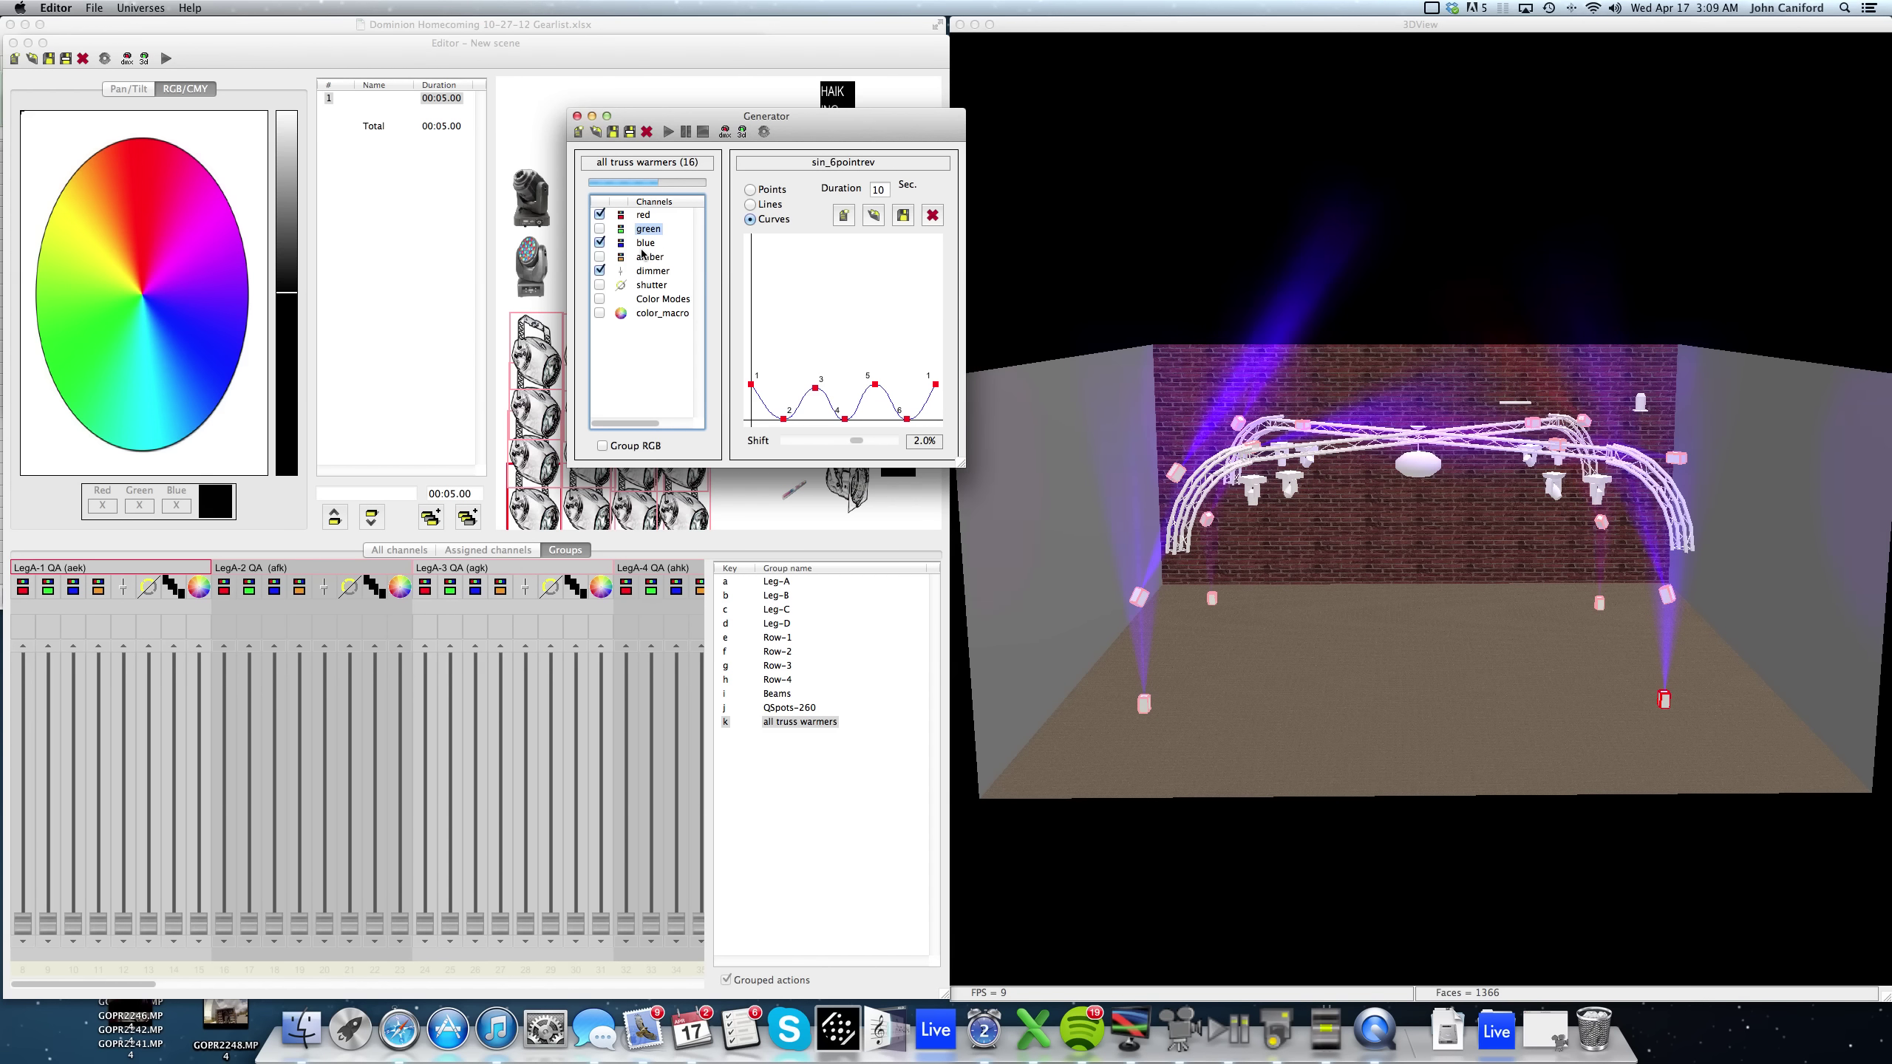
pyautogui.click(600, 256)
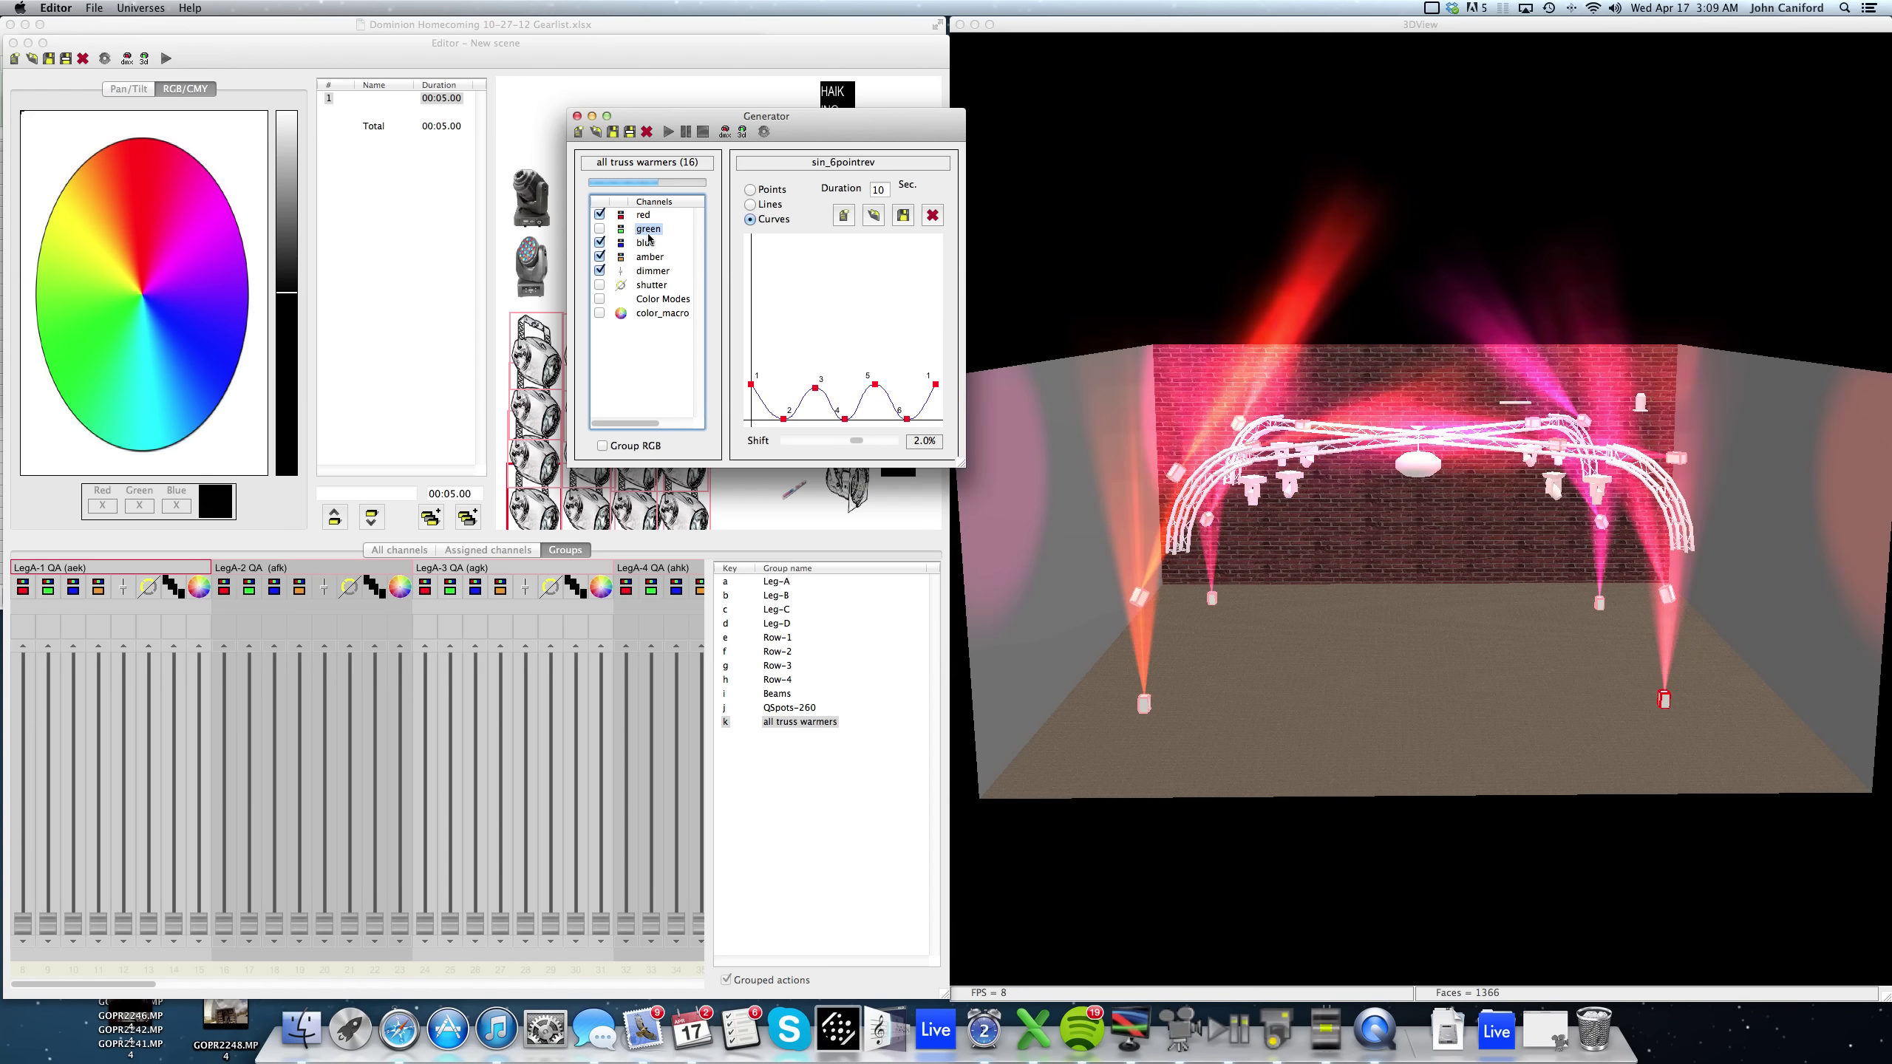
pyautogui.click(842, 215)
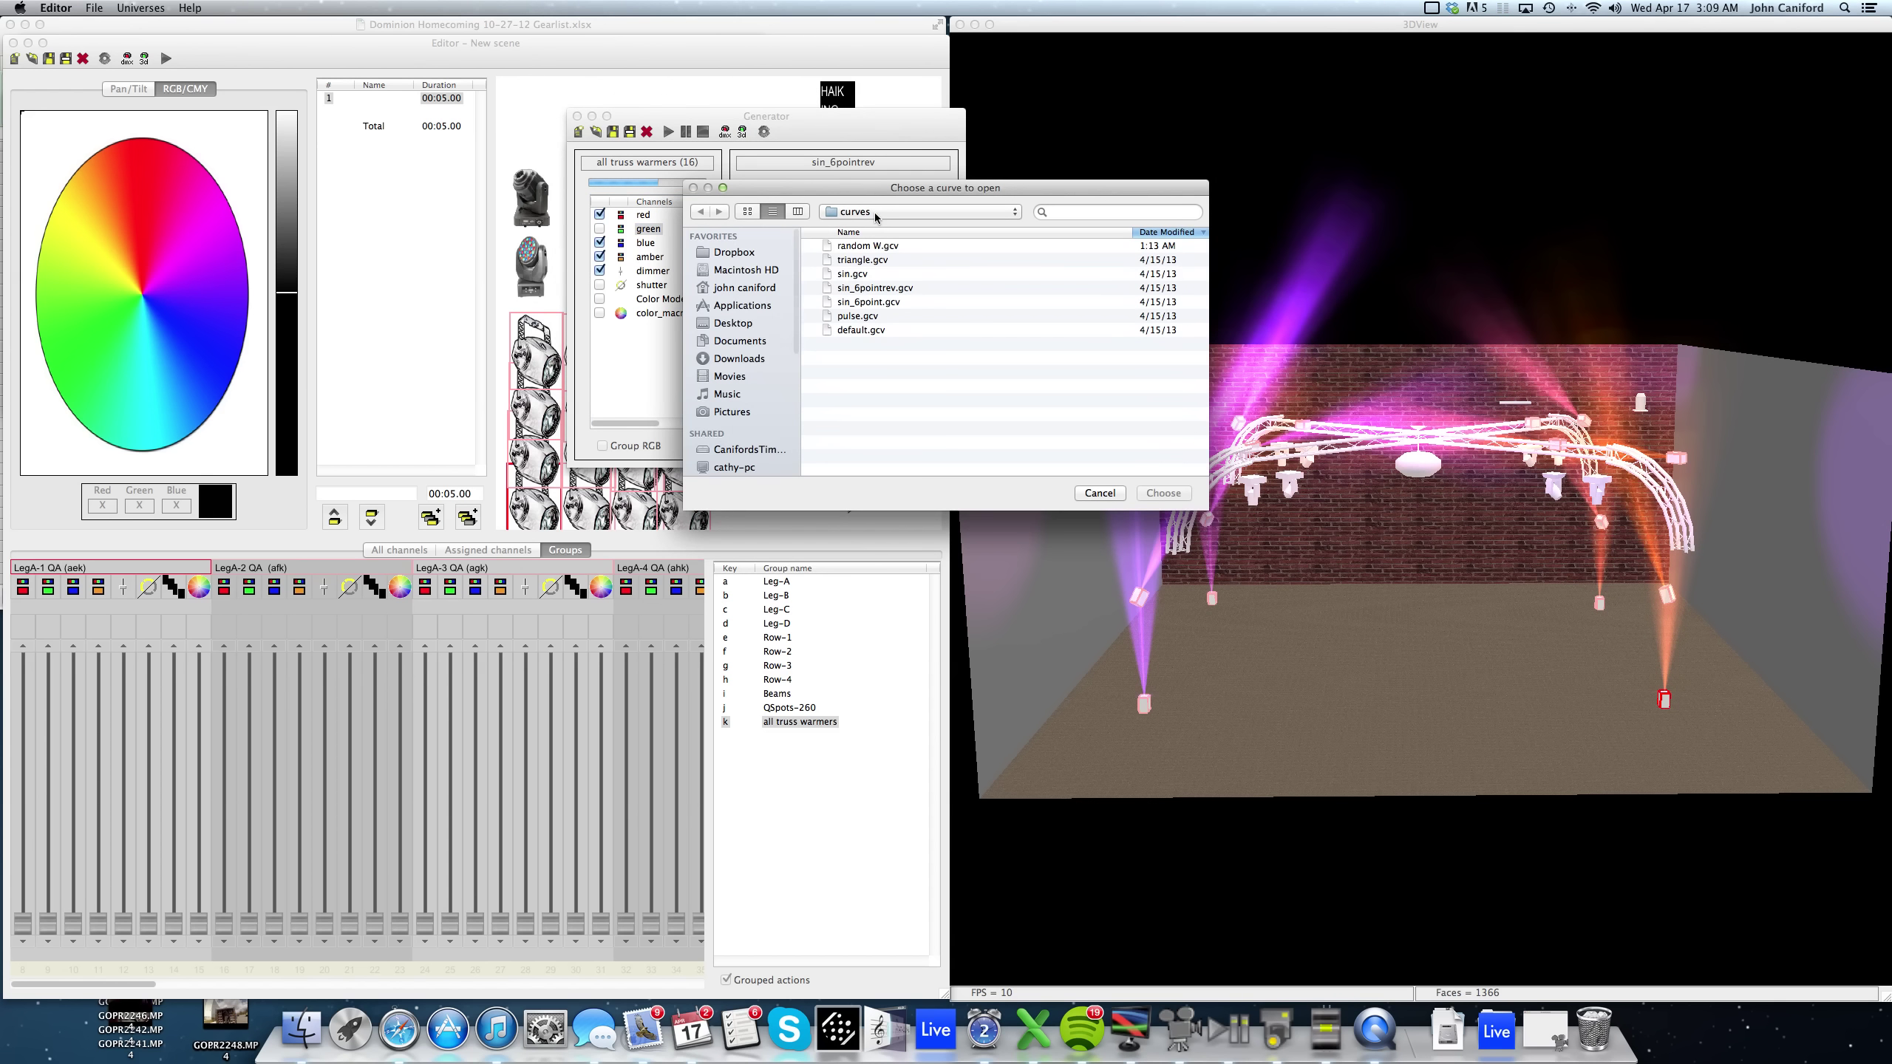
# Load sin_6pointrev.gcv, then select the dimmer and then the amber channel.
pyautogui.doubleClick(856, 288)
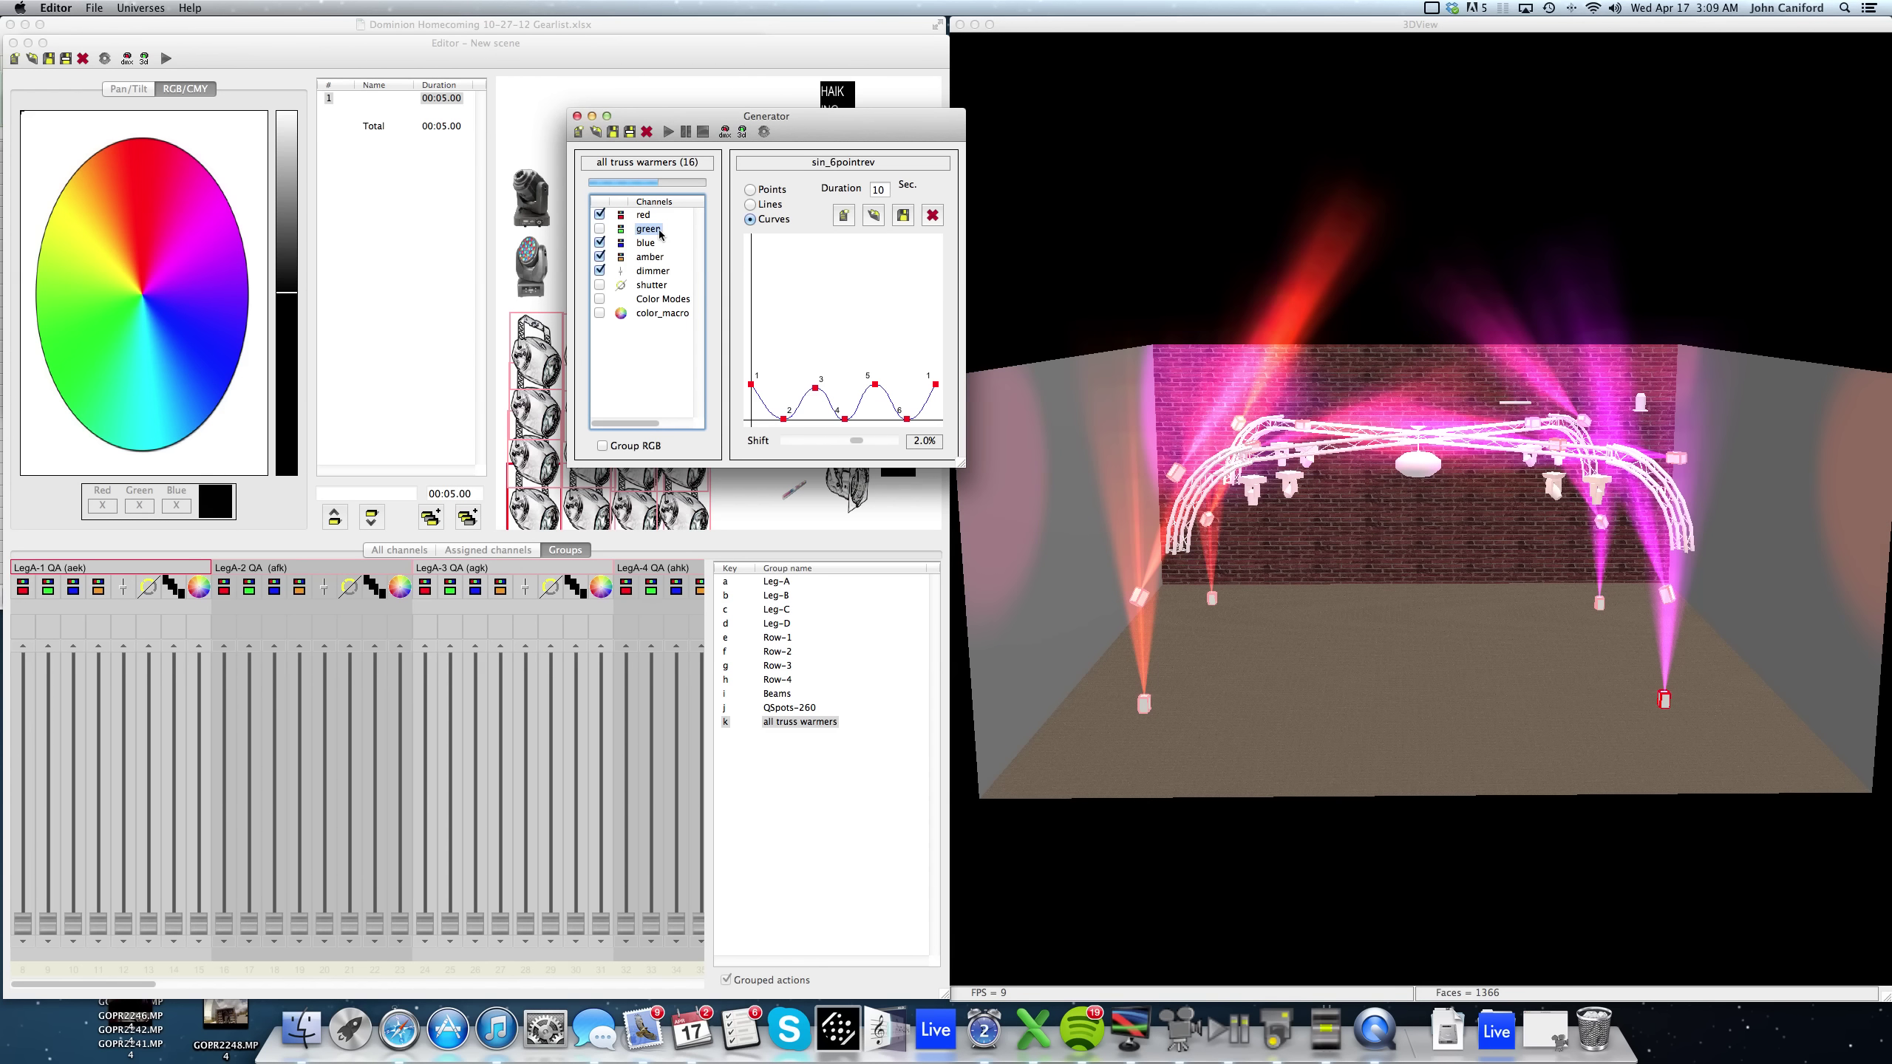
pyautogui.click(666, 271)
pyautogui.click(657, 255)
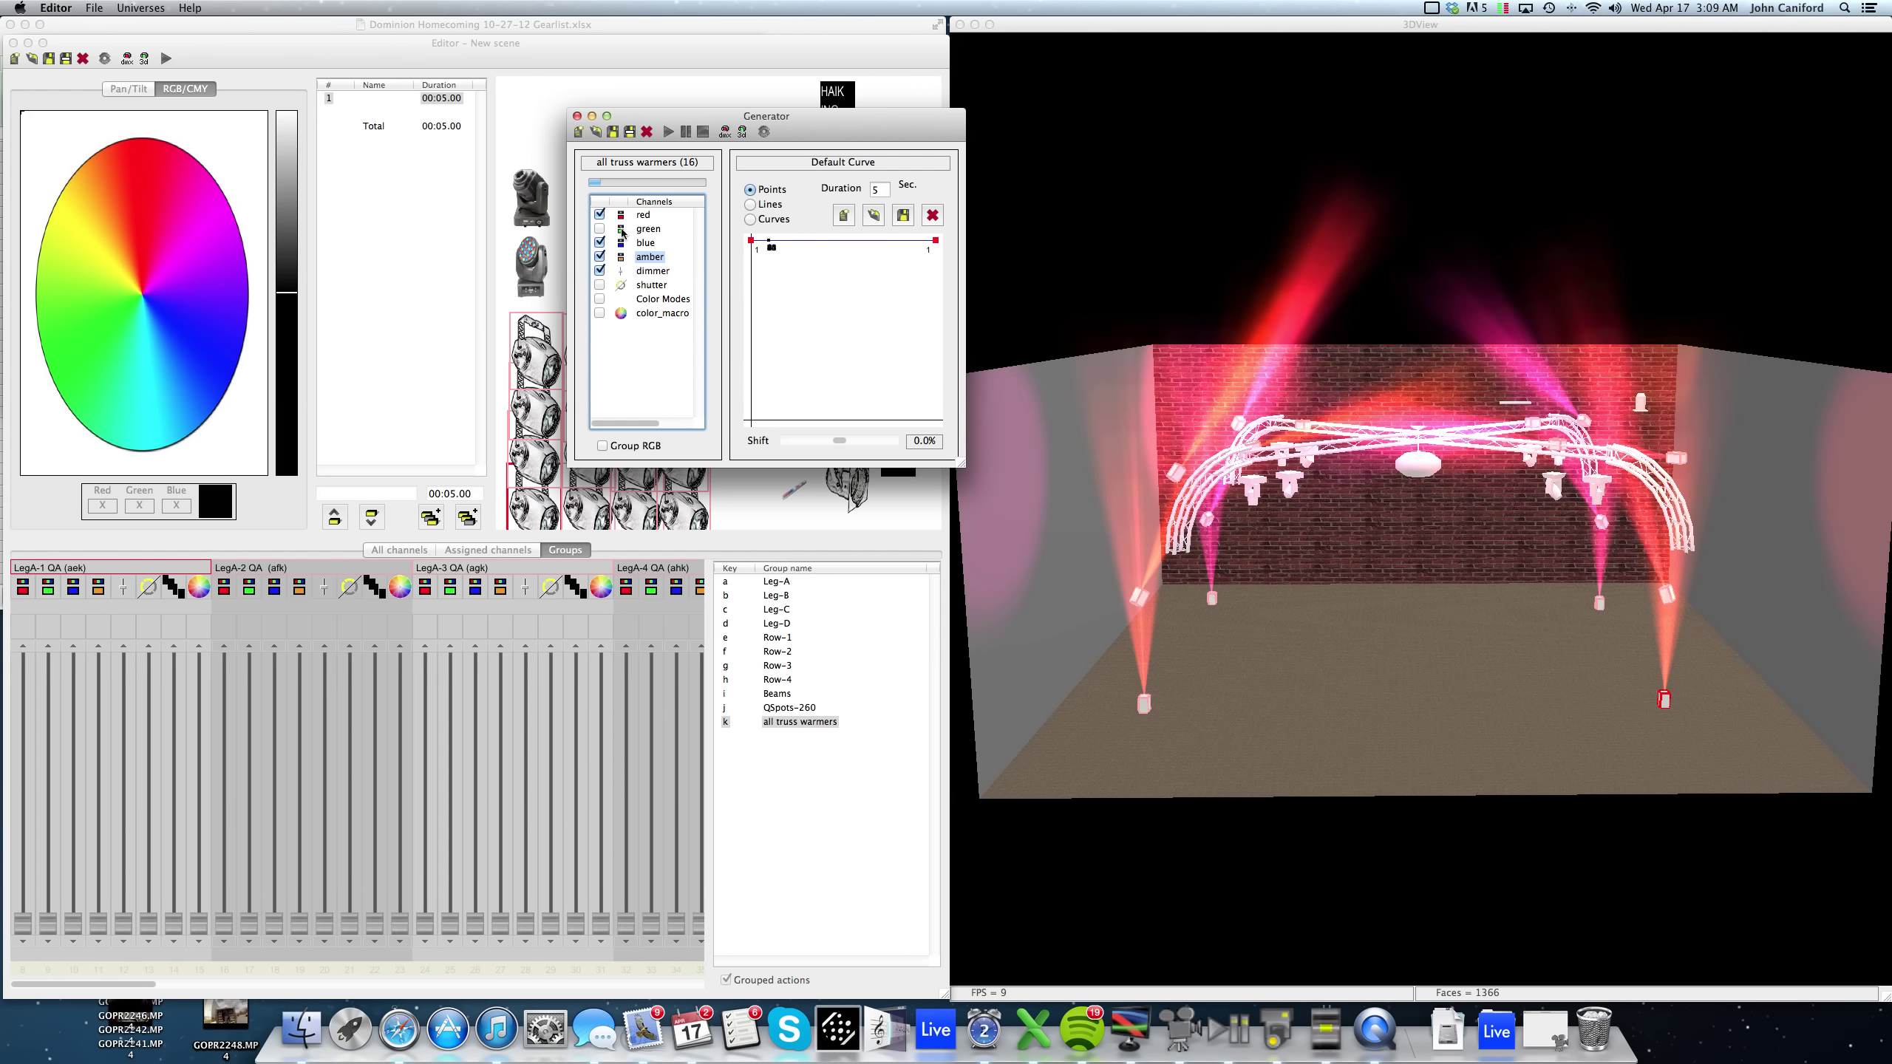
# Set the curve shifts: red 4.8%, blue 5.6%, amber -4.8%.
pyautogui.click(645, 214)
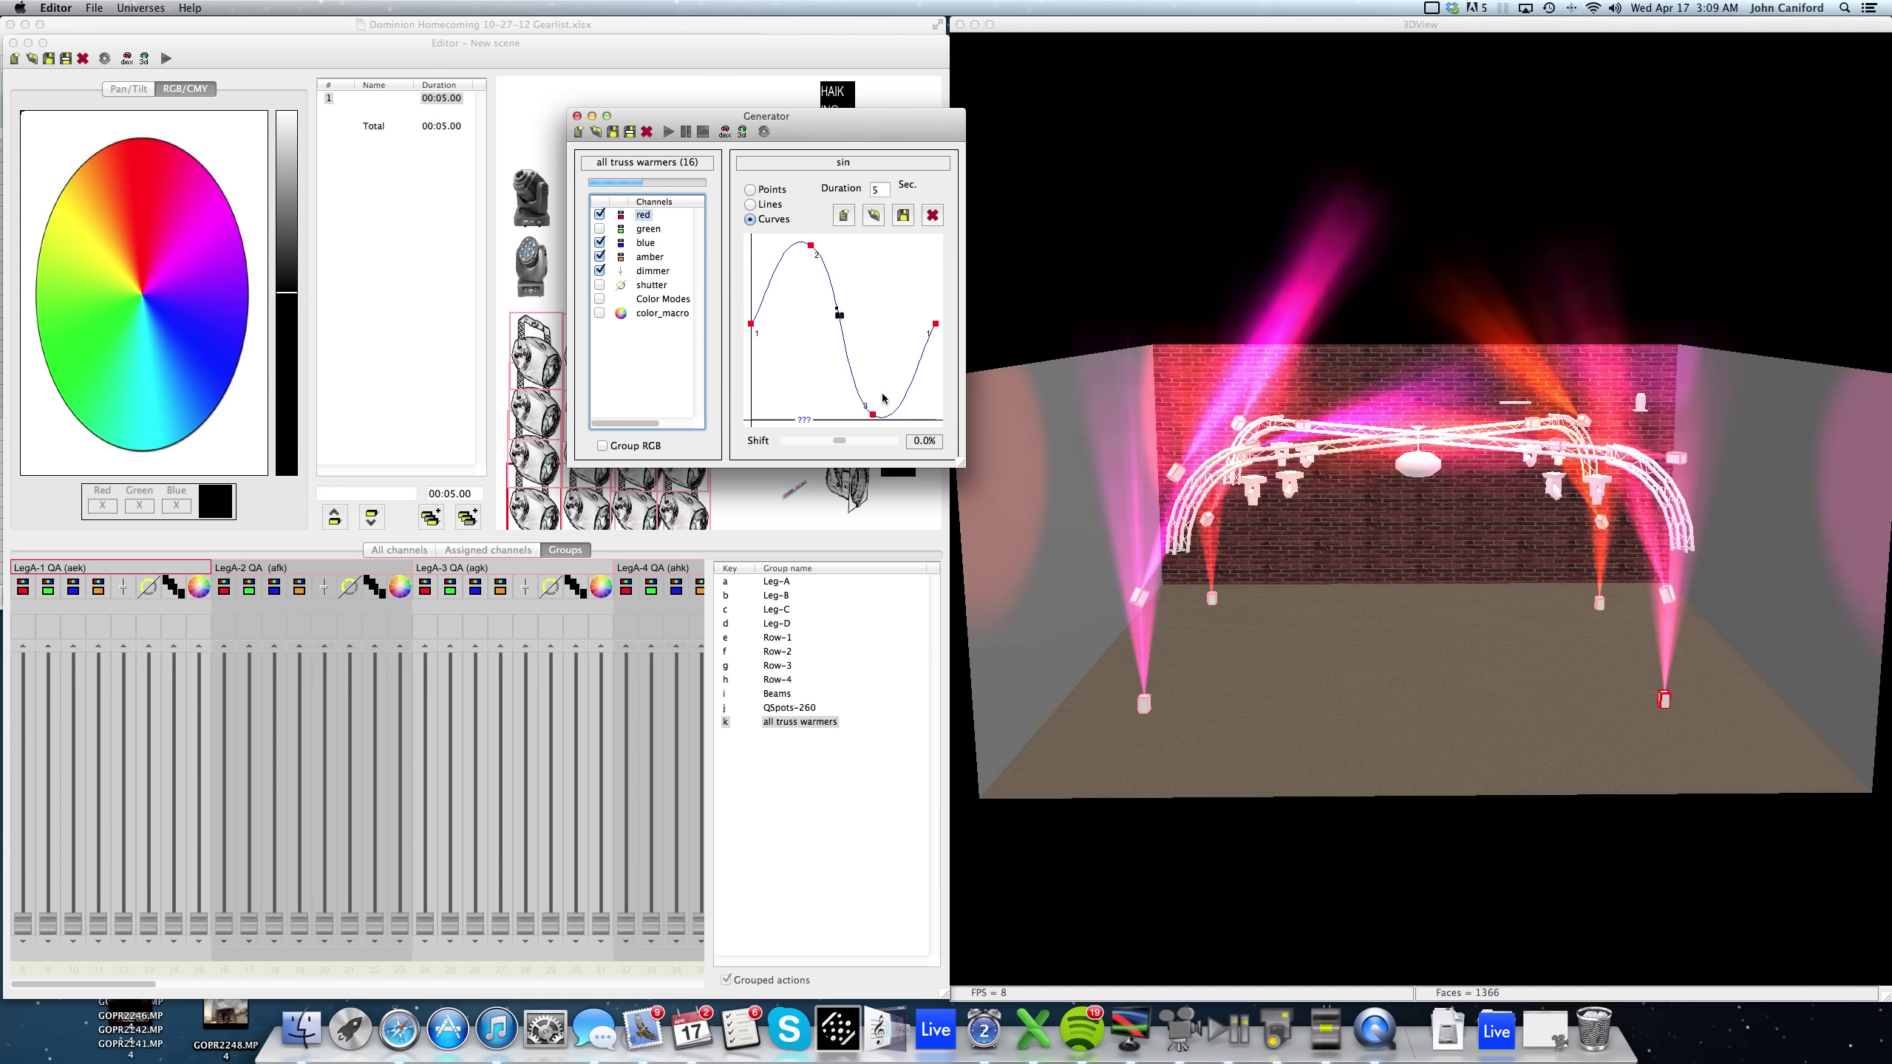
pyautogui.click(884, 442)
pyautogui.click(884, 443)
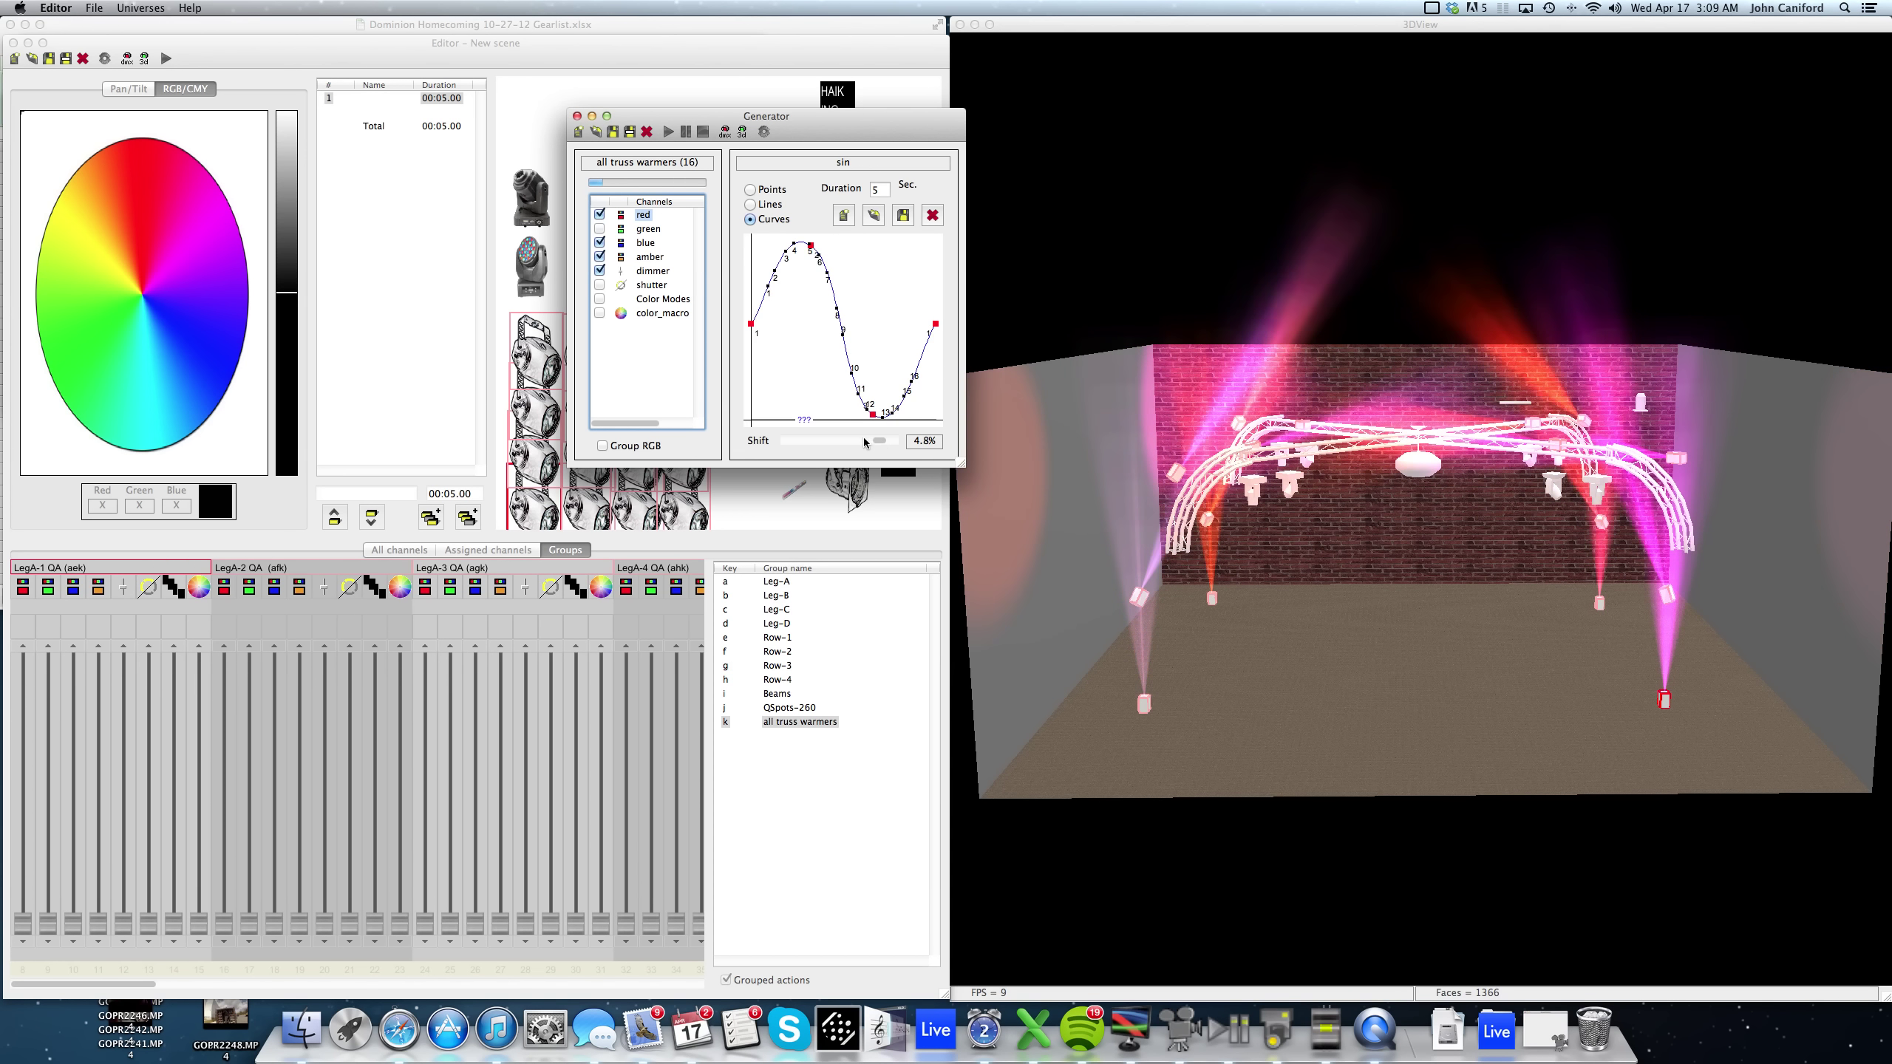
pyautogui.click(642, 245)
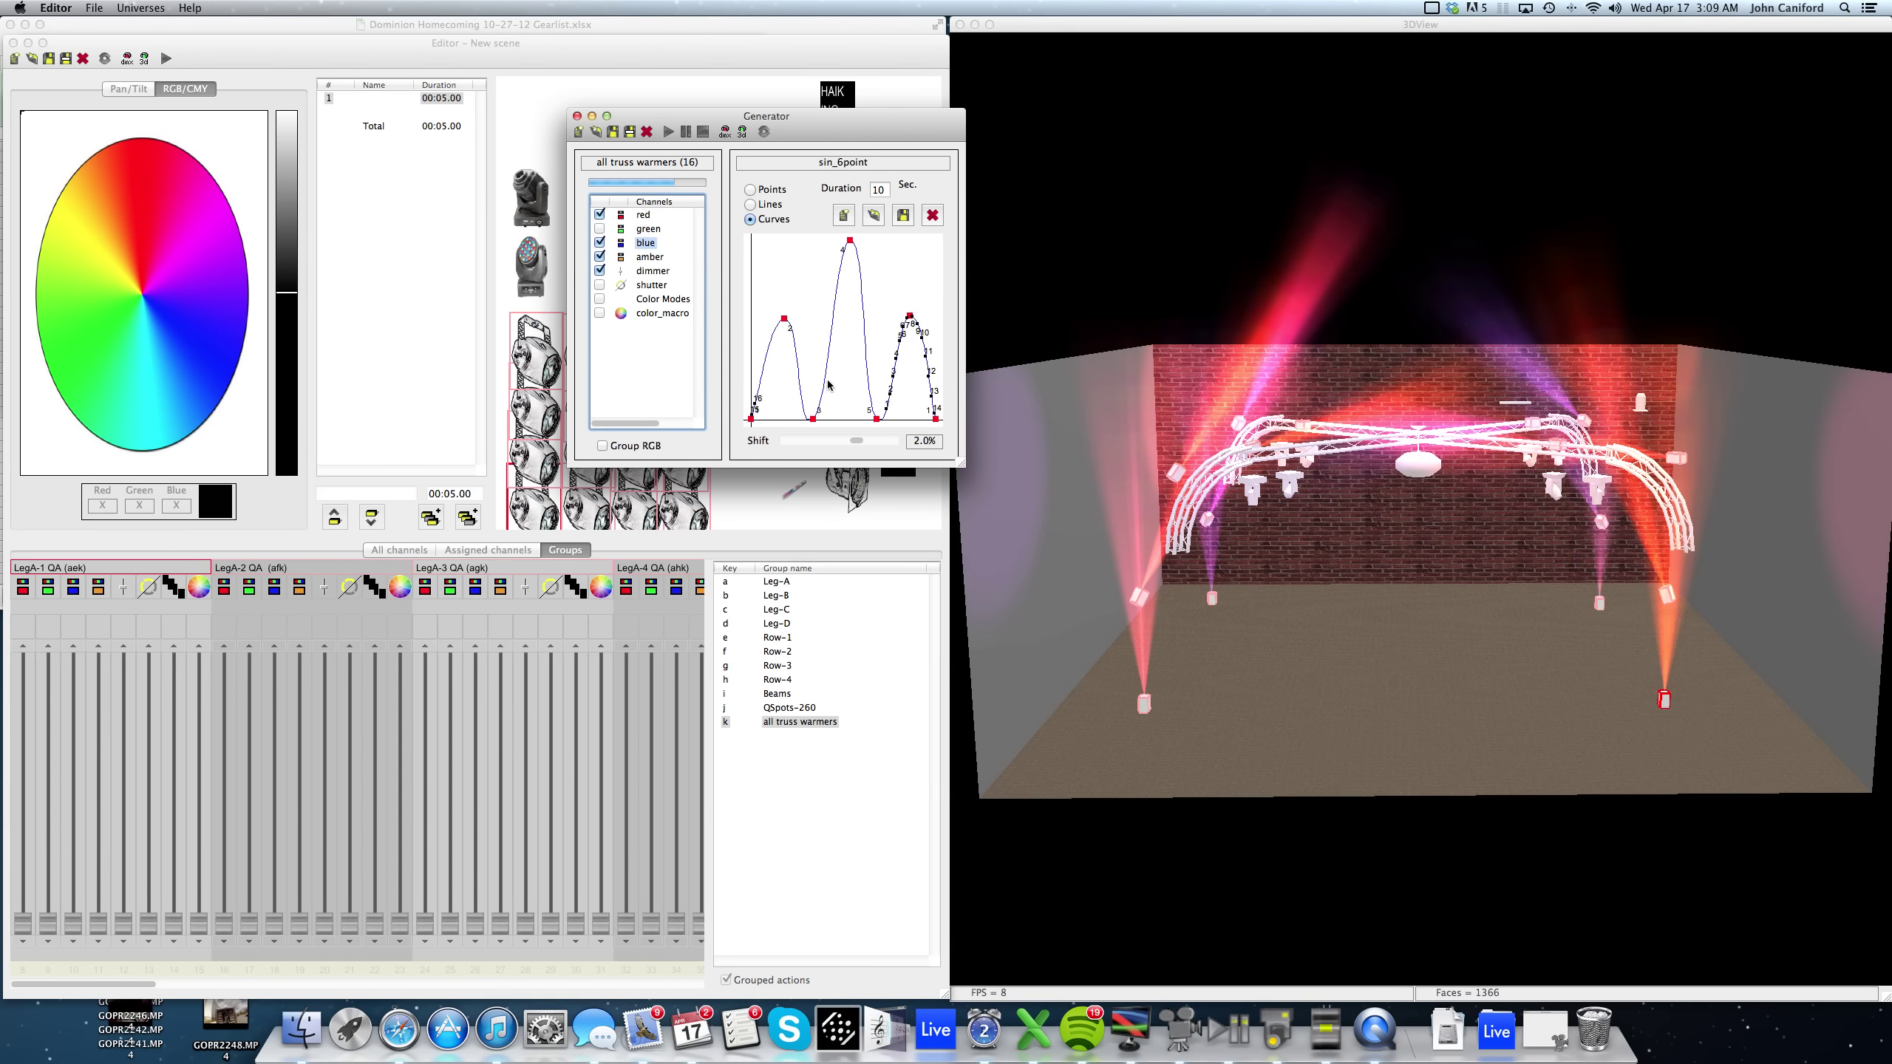
pyautogui.click(875, 444)
pyautogui.moveTo(875, 444); pyautogui.dragTo(890, 446)
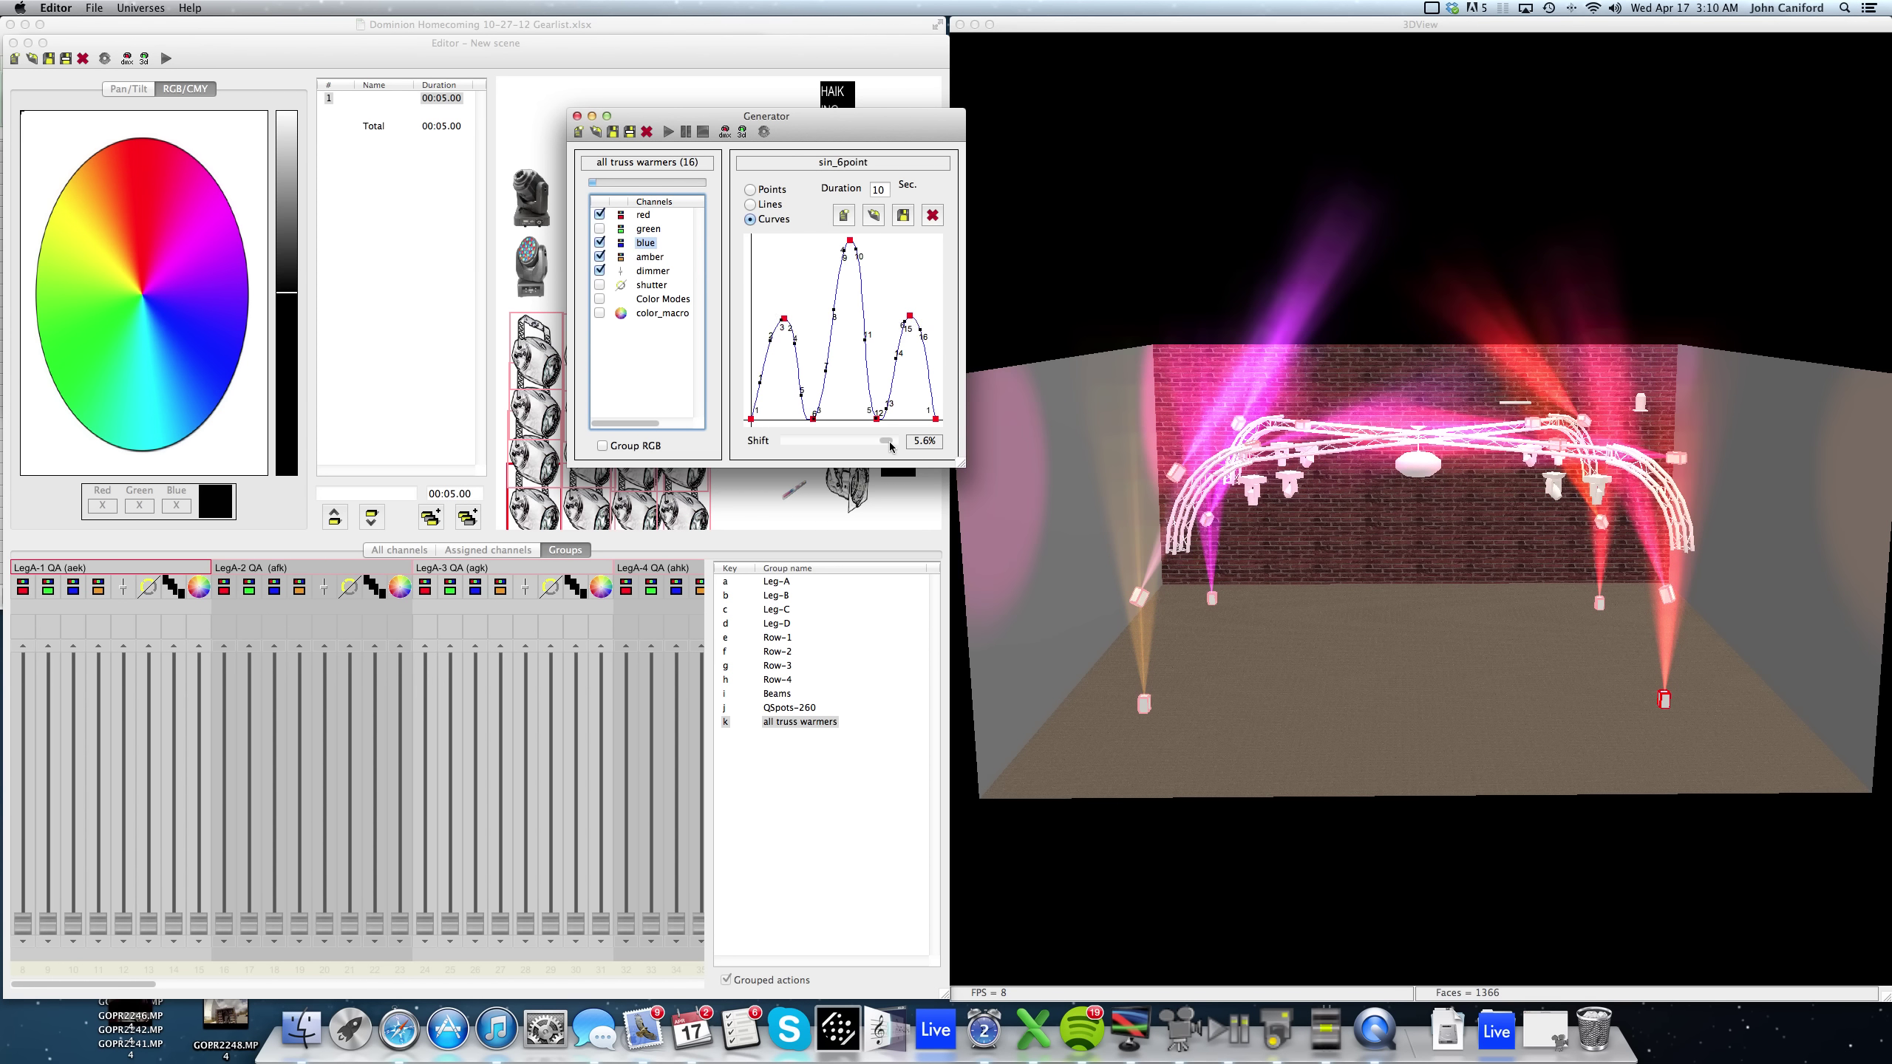
pyautogui.click(654, 255)
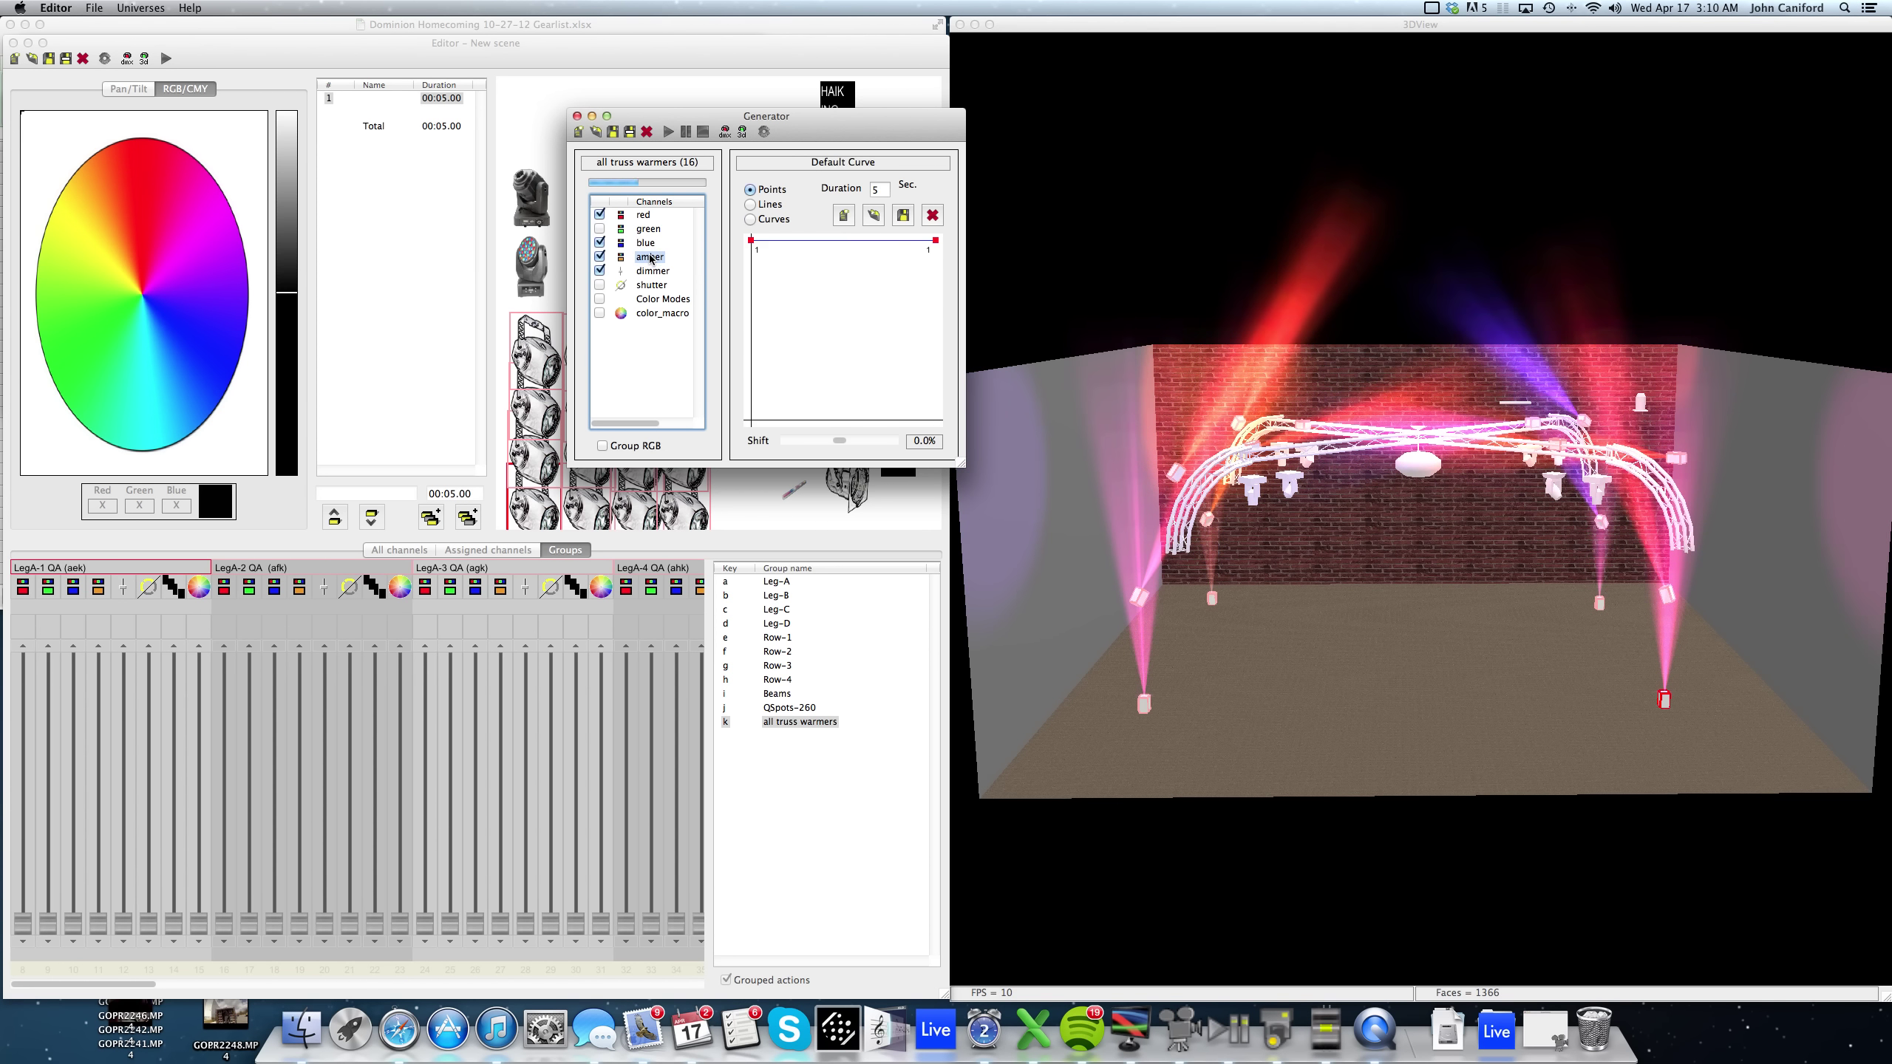
pyautogui.click(790, 445)
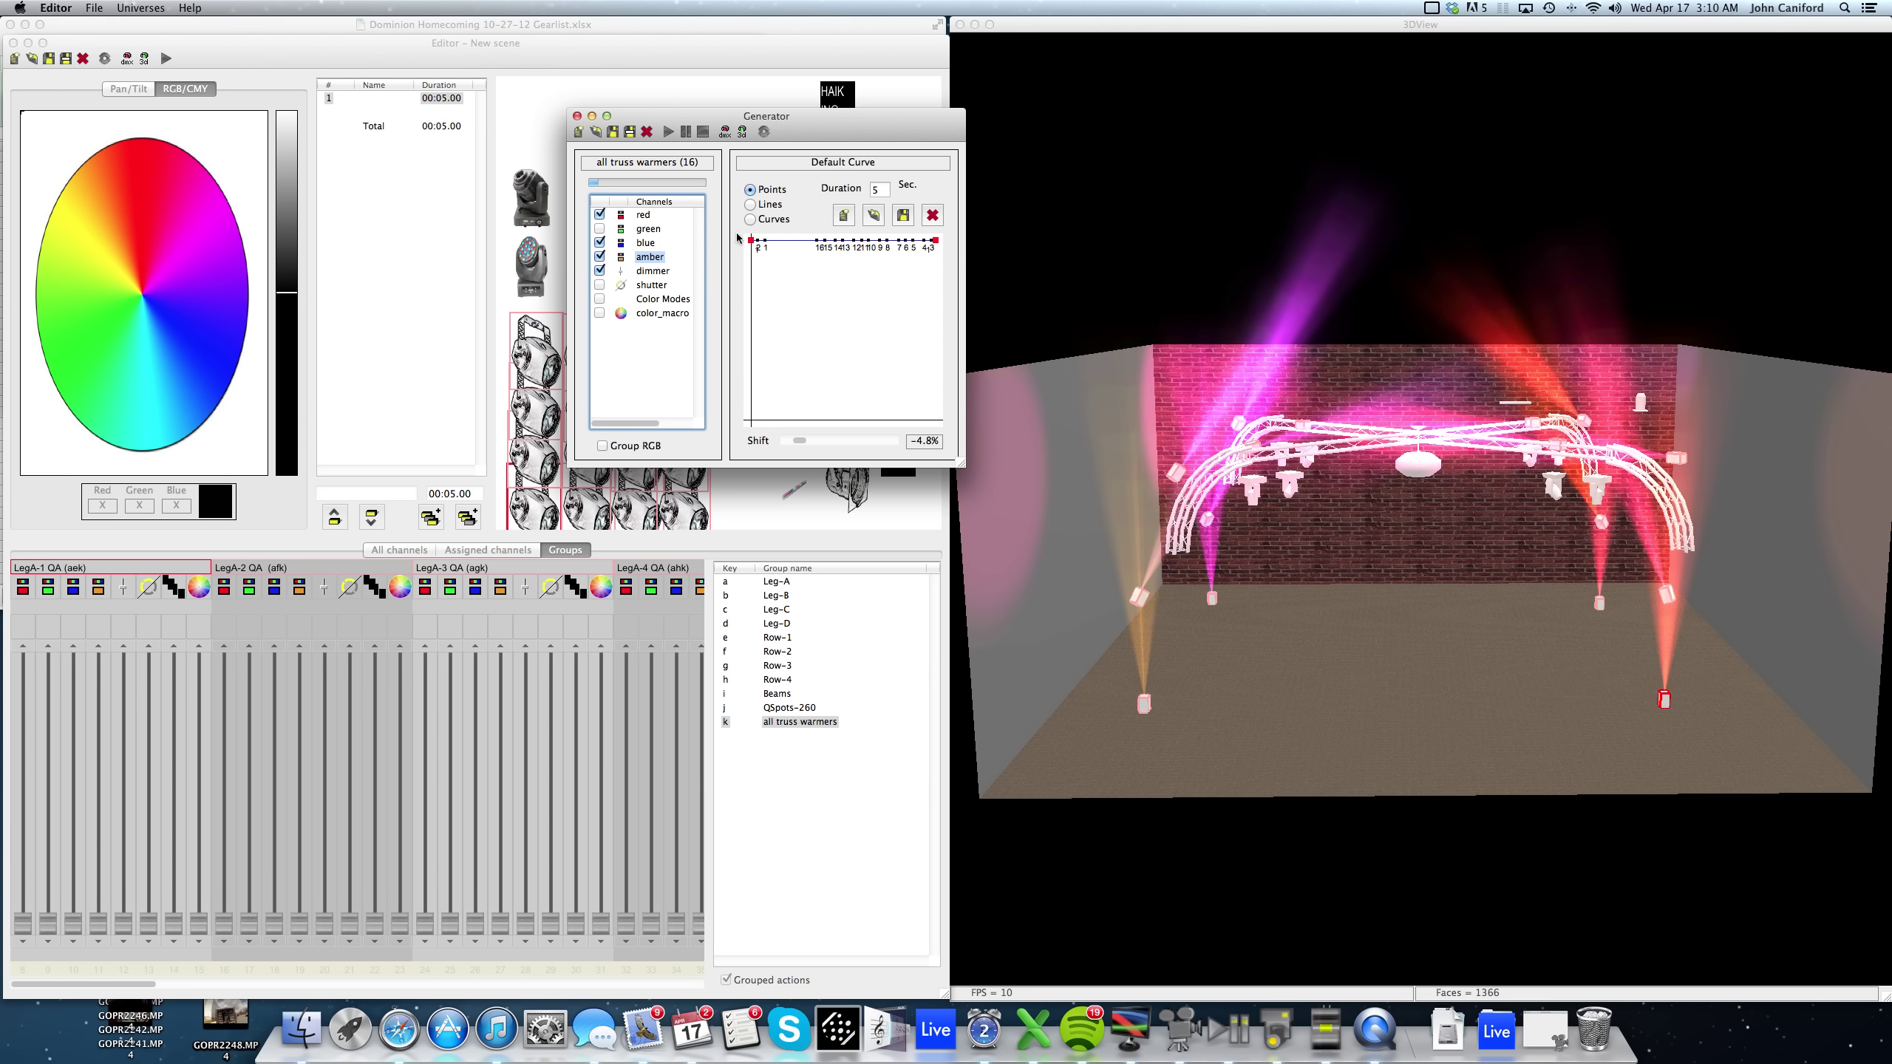
# Review the blue sin_6point curve, then select the dimmer's 5-second Default Curve.
pyautogui.click(642, 243)
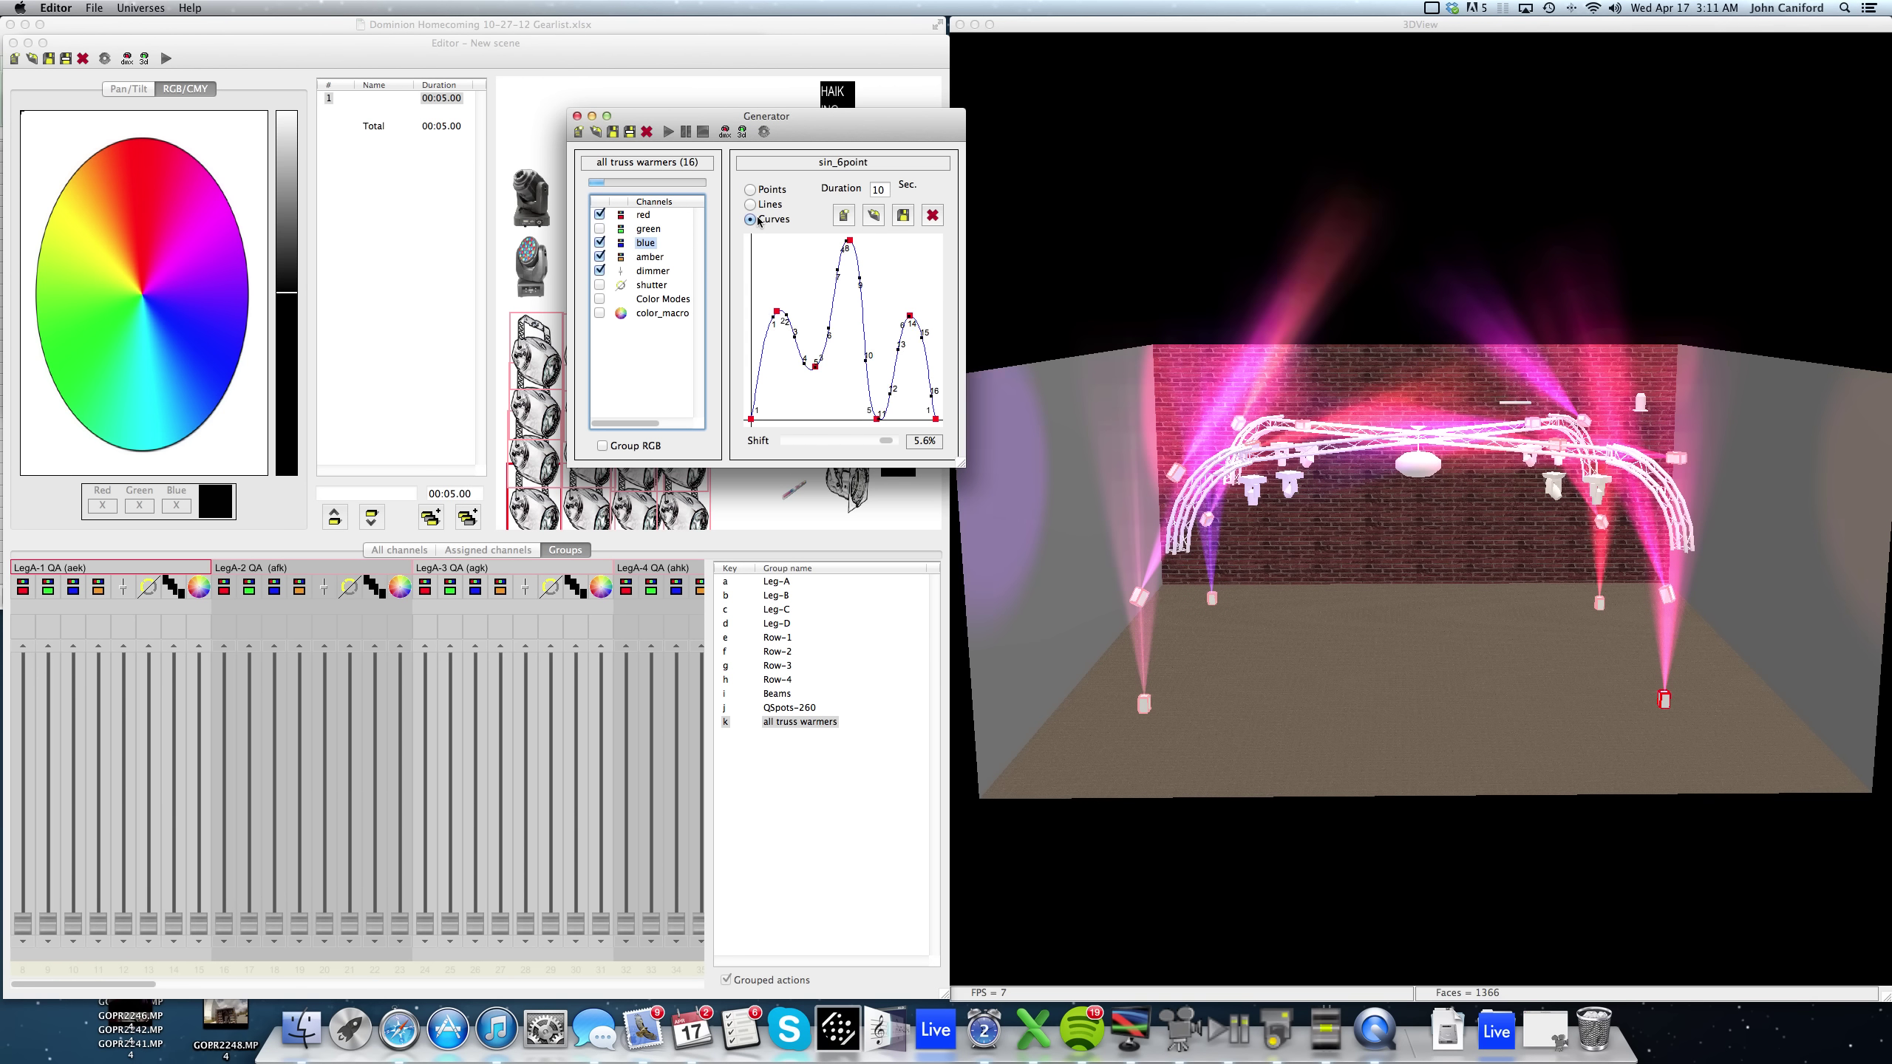
pyautogui.click(645, 273)
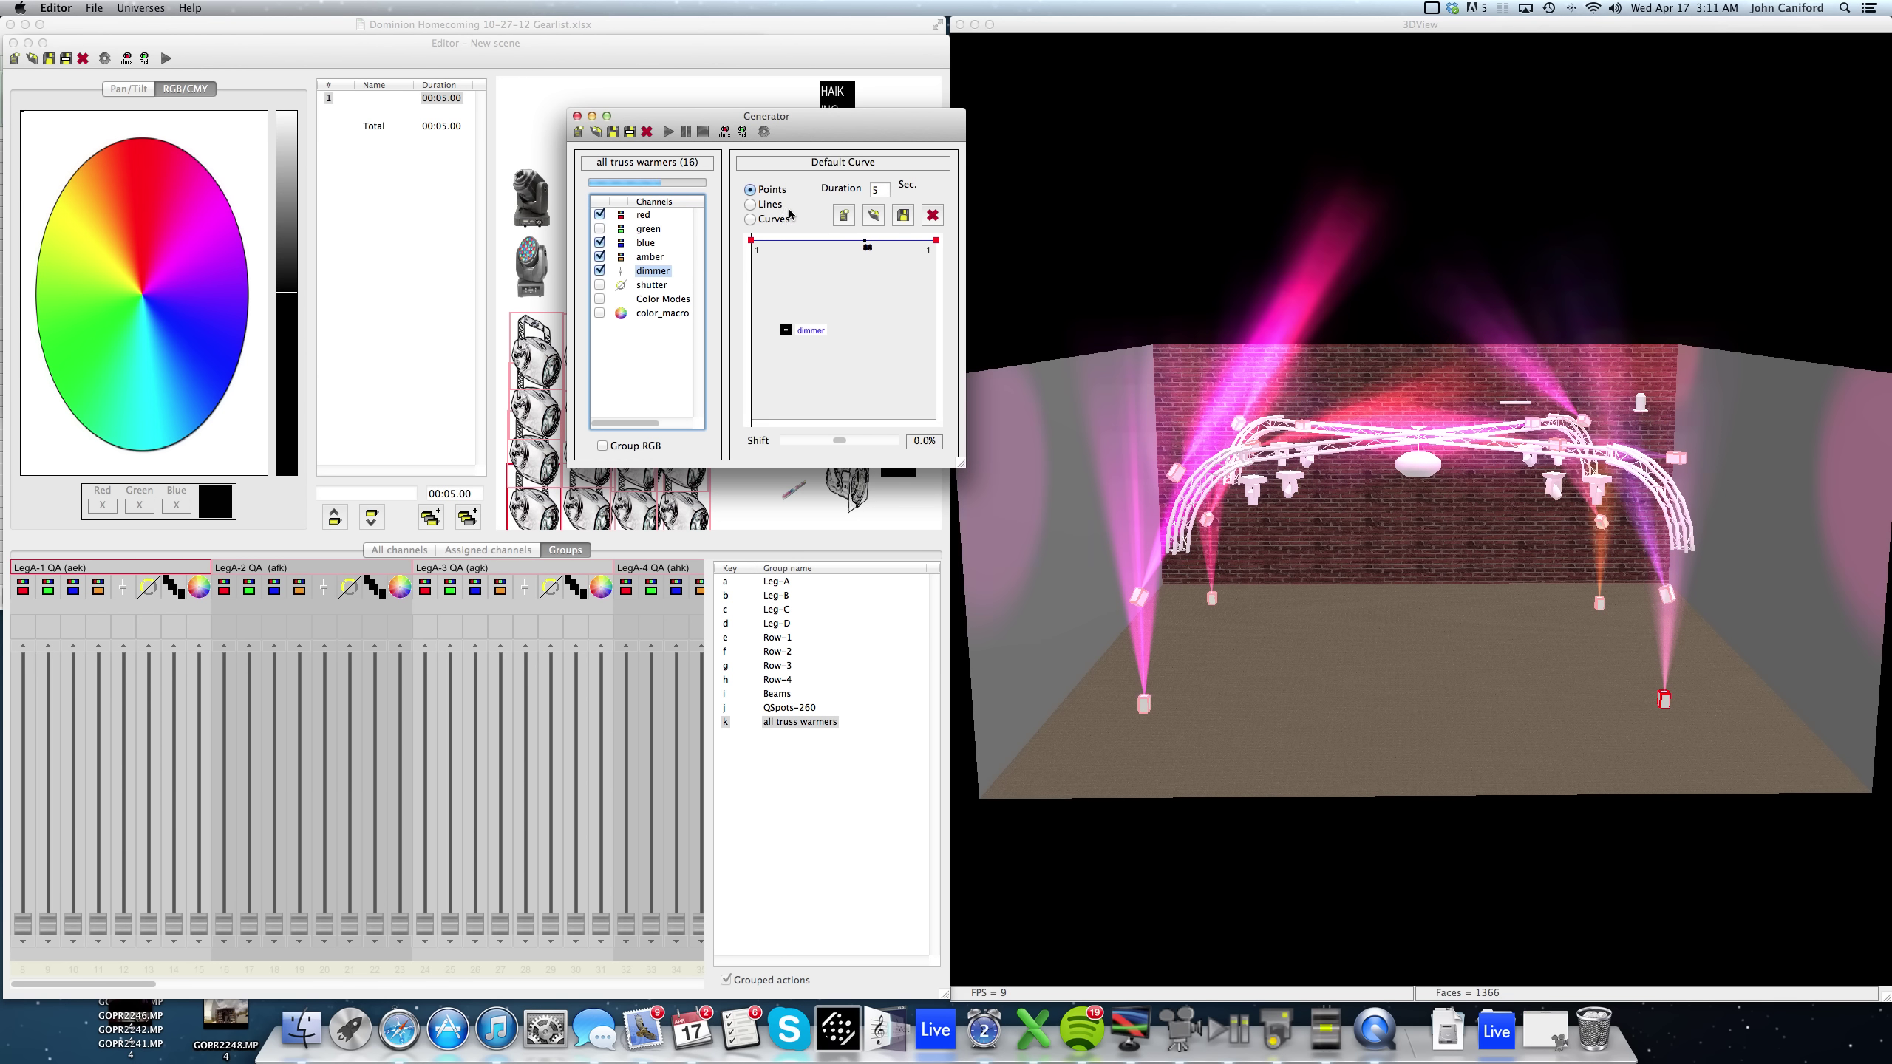
# Add a point to the dimmer curve, make it smooth and pull the middle point down.
pyautogui.rightClick(830, 241)
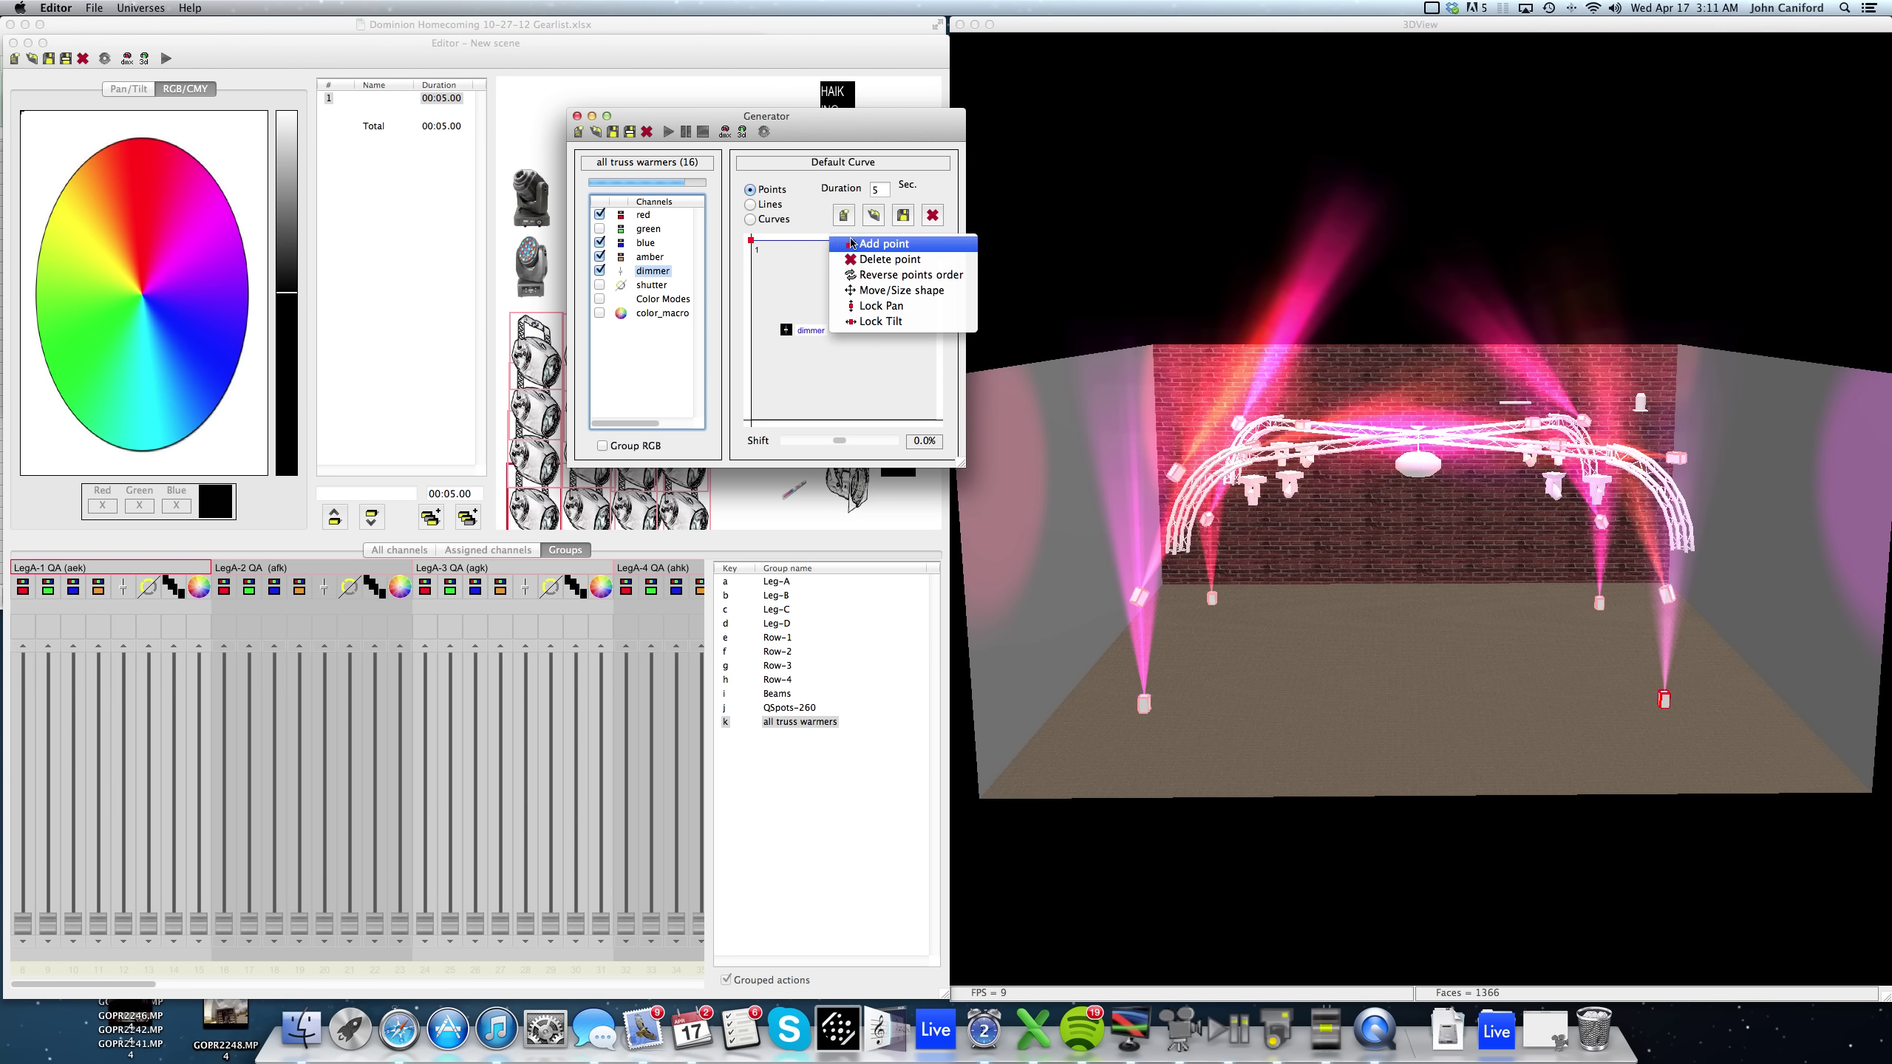
pyautogui.click(859, 245)
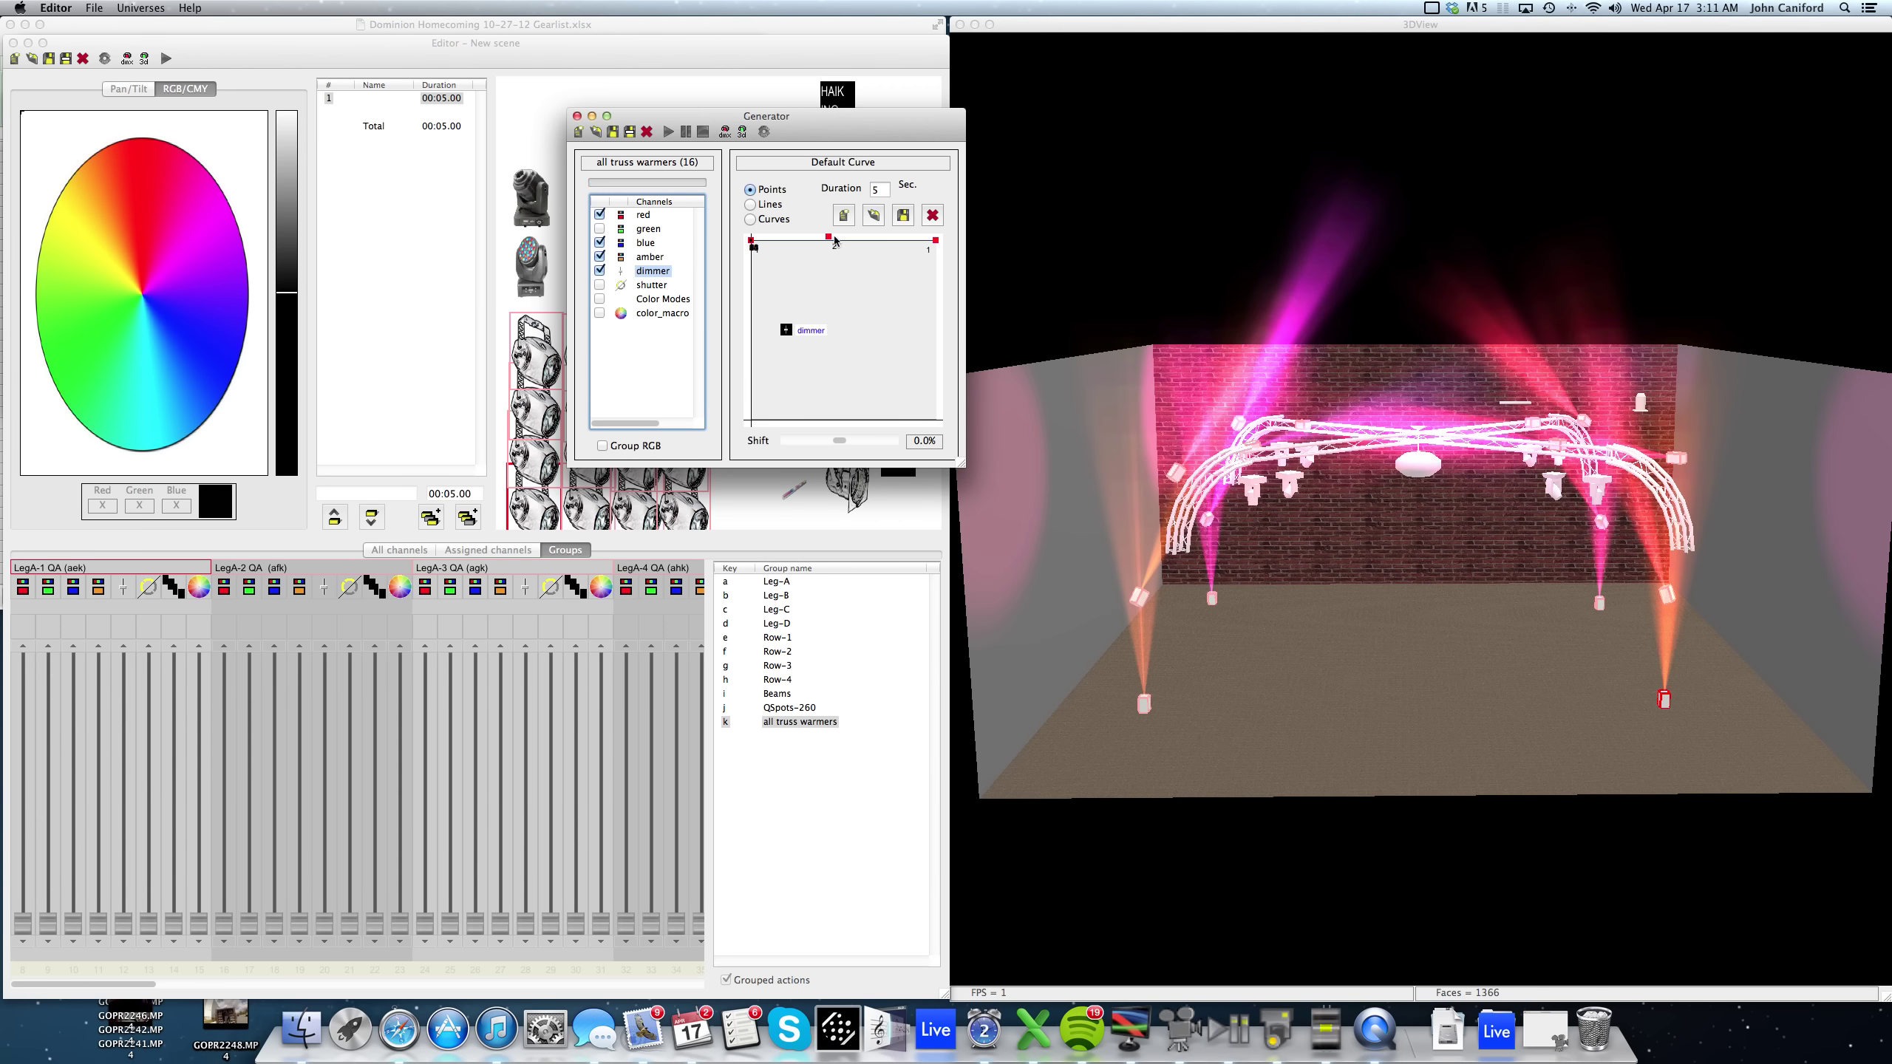
pyautogui.click(751, 219)
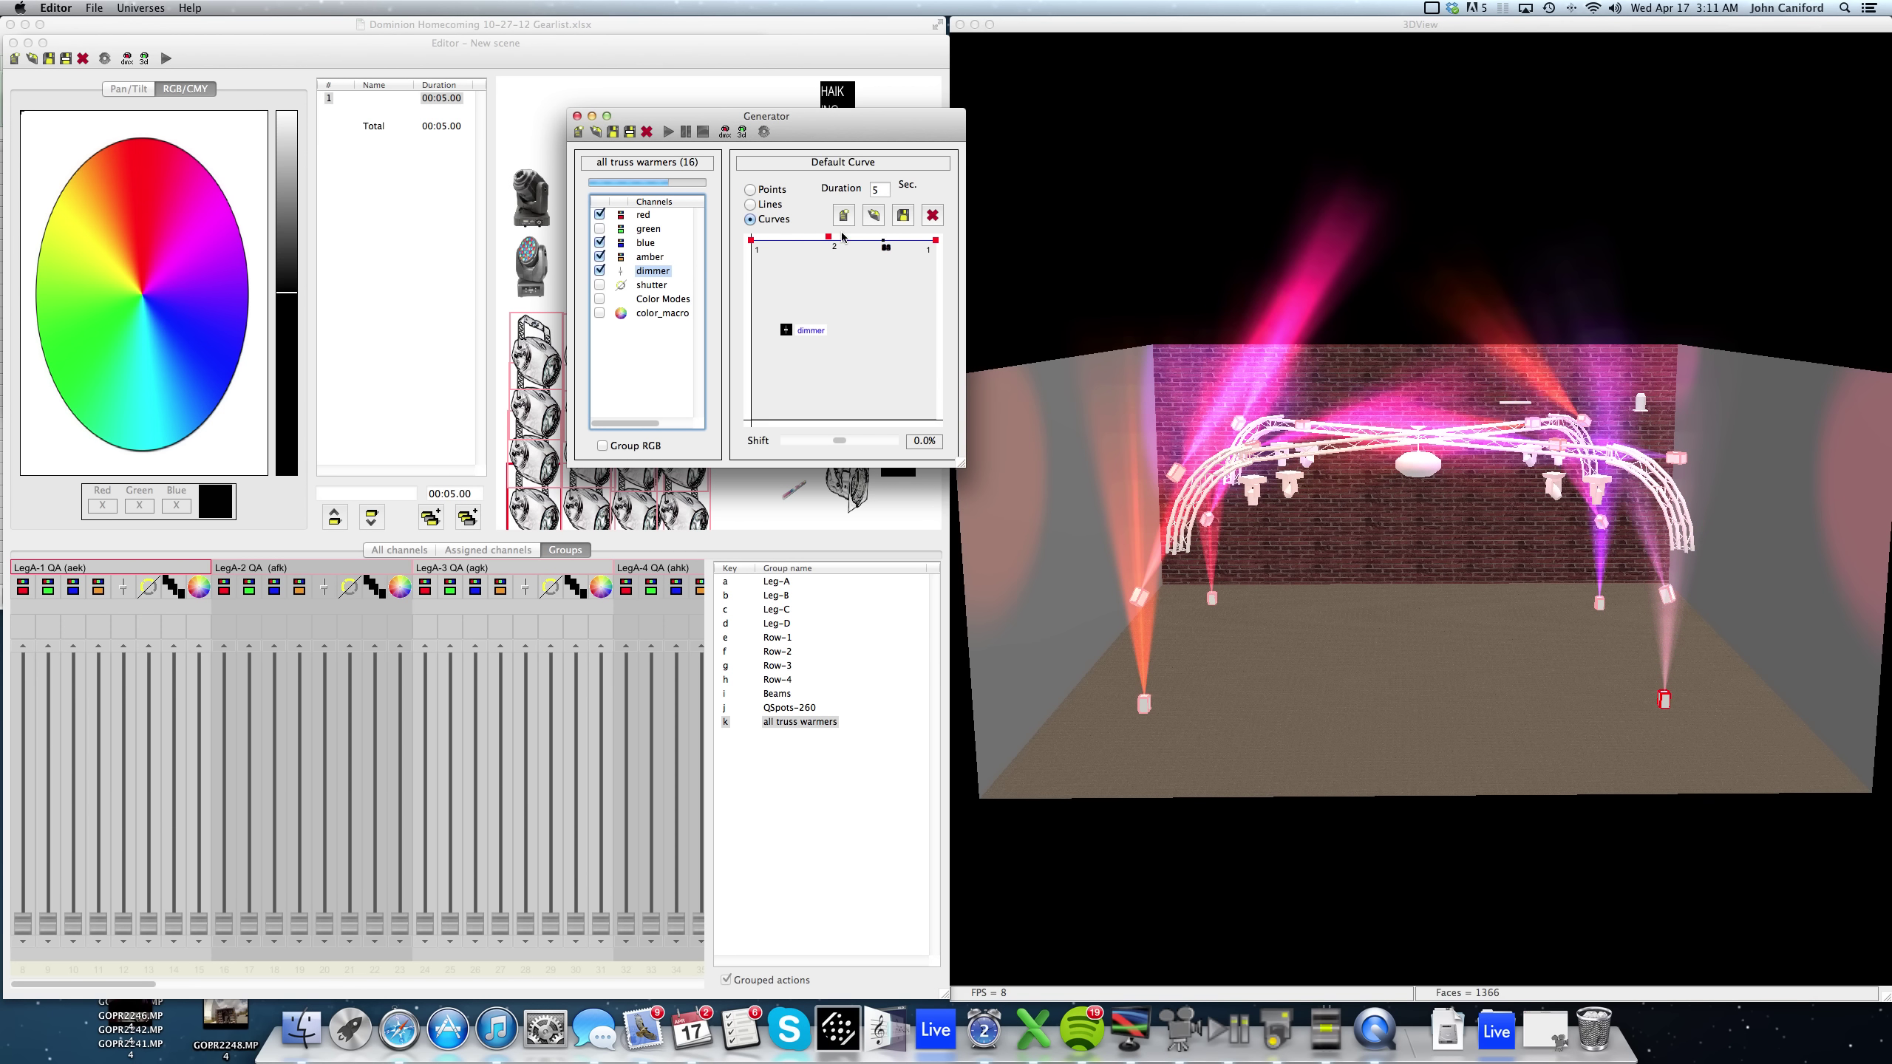
pyautogui.moveTo(828, 238); pyautogui.dragTo(842, 369)
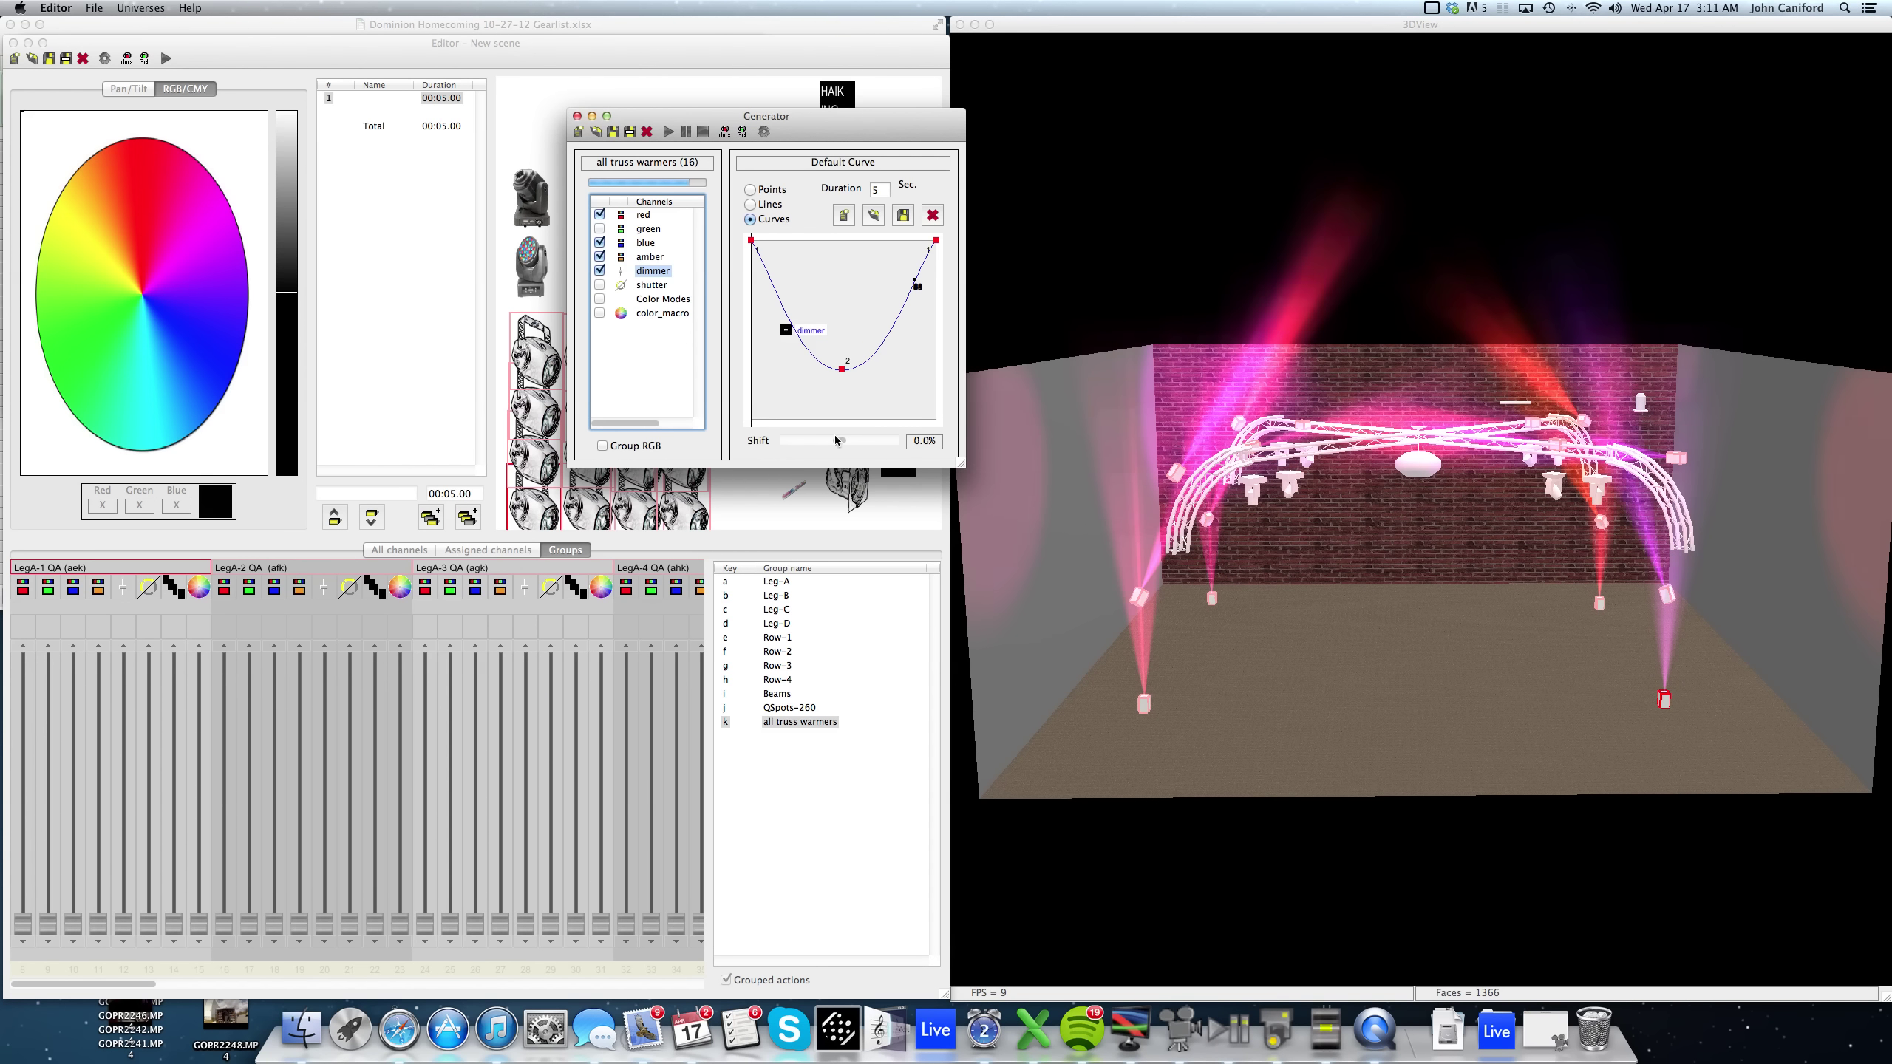
# Set a 3.6% shift and straighten the curve into a V dipping to zero.
pyautogui.click(870, 444)
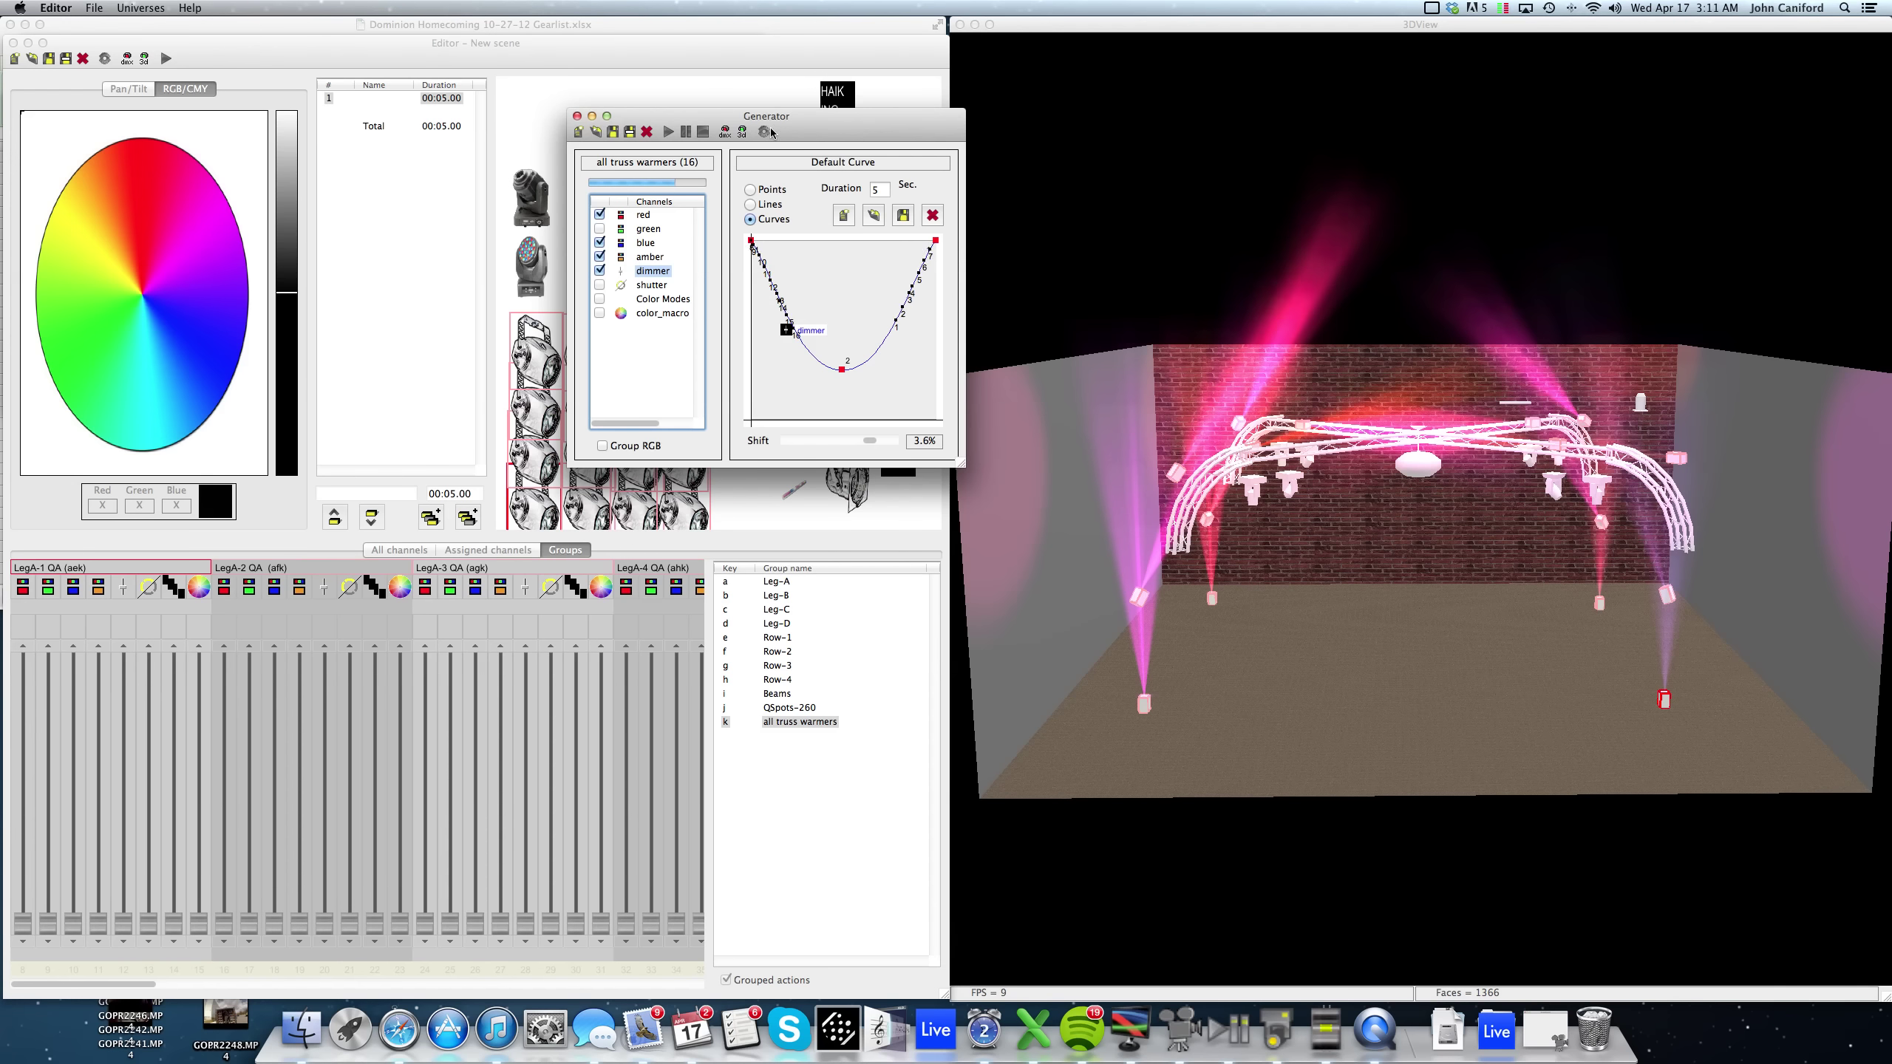
pyautogui.click(750, 204)
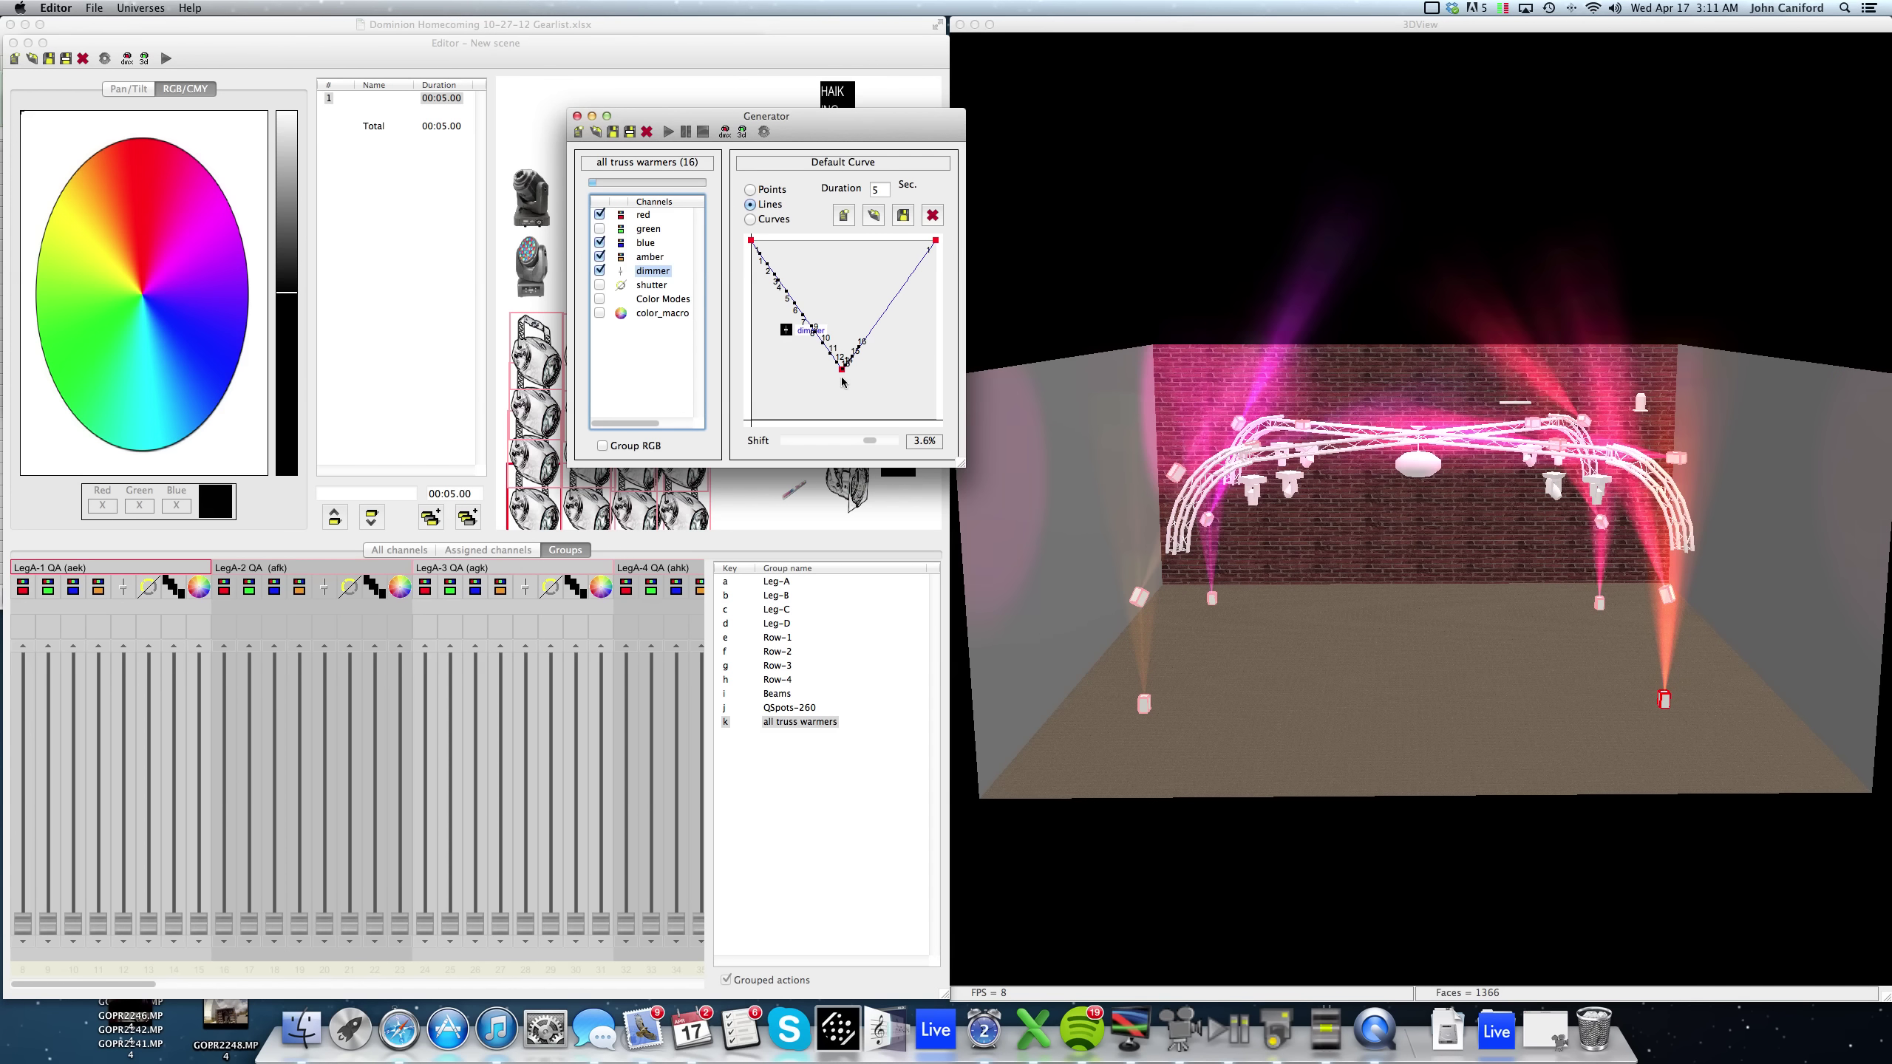
pyautogui.moveTo(842, 370); pyautogui.dragTo(836, 422)
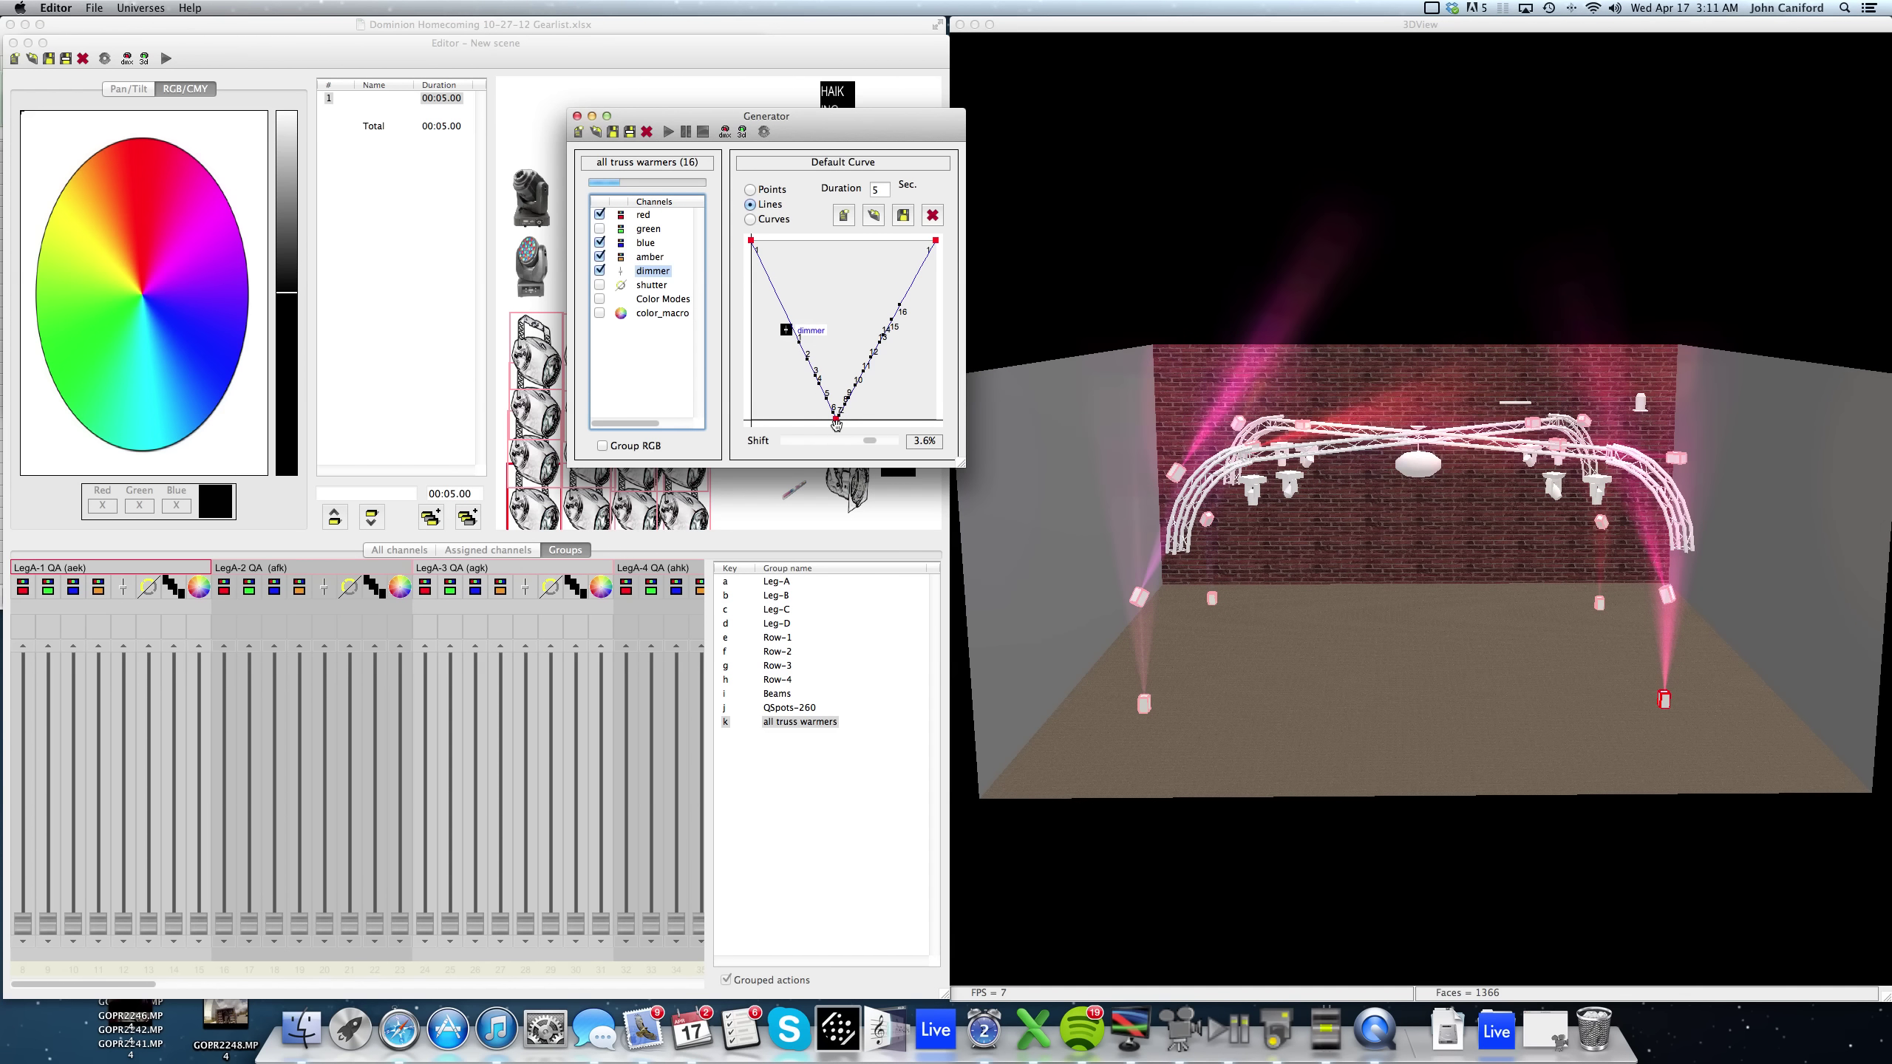
pyautogui.click(880, 187)
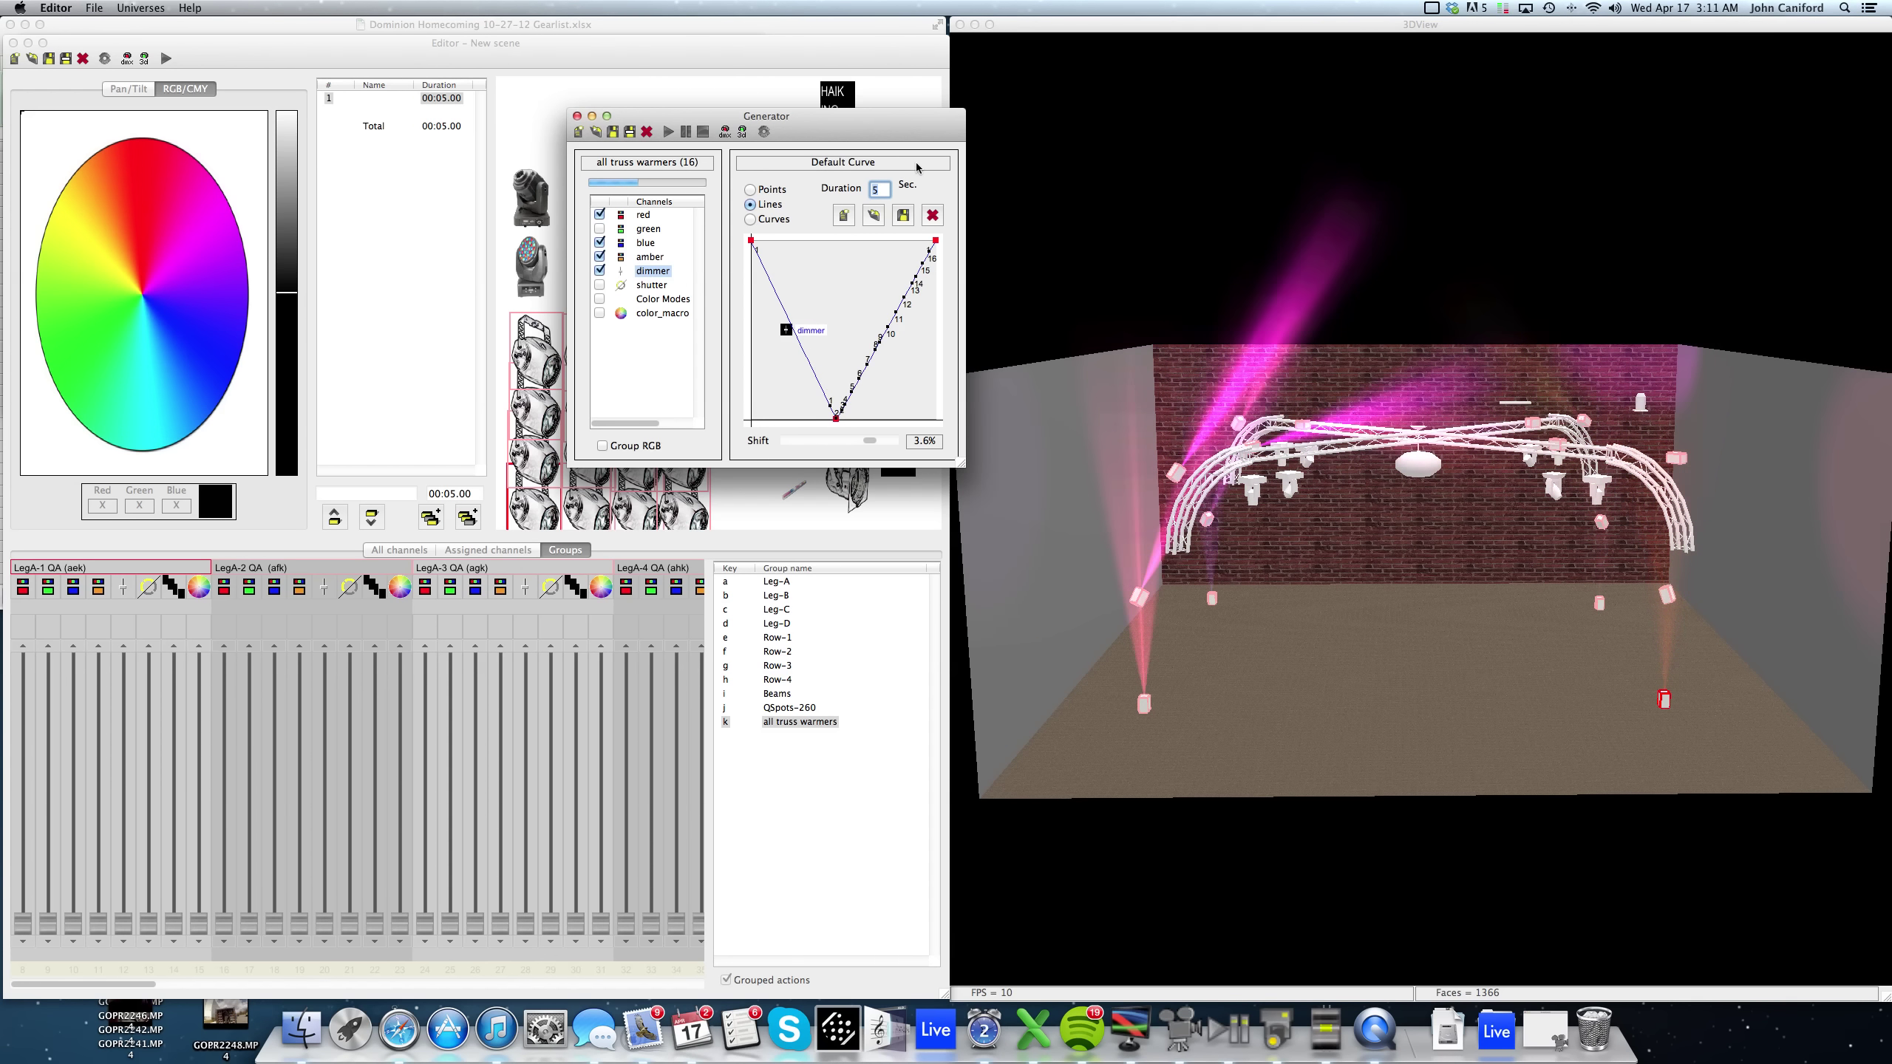
# Compare the channel curves, then cut blue's sin_6point duration from 10 to 5 seconds.
pyautogui.click(642, 257)
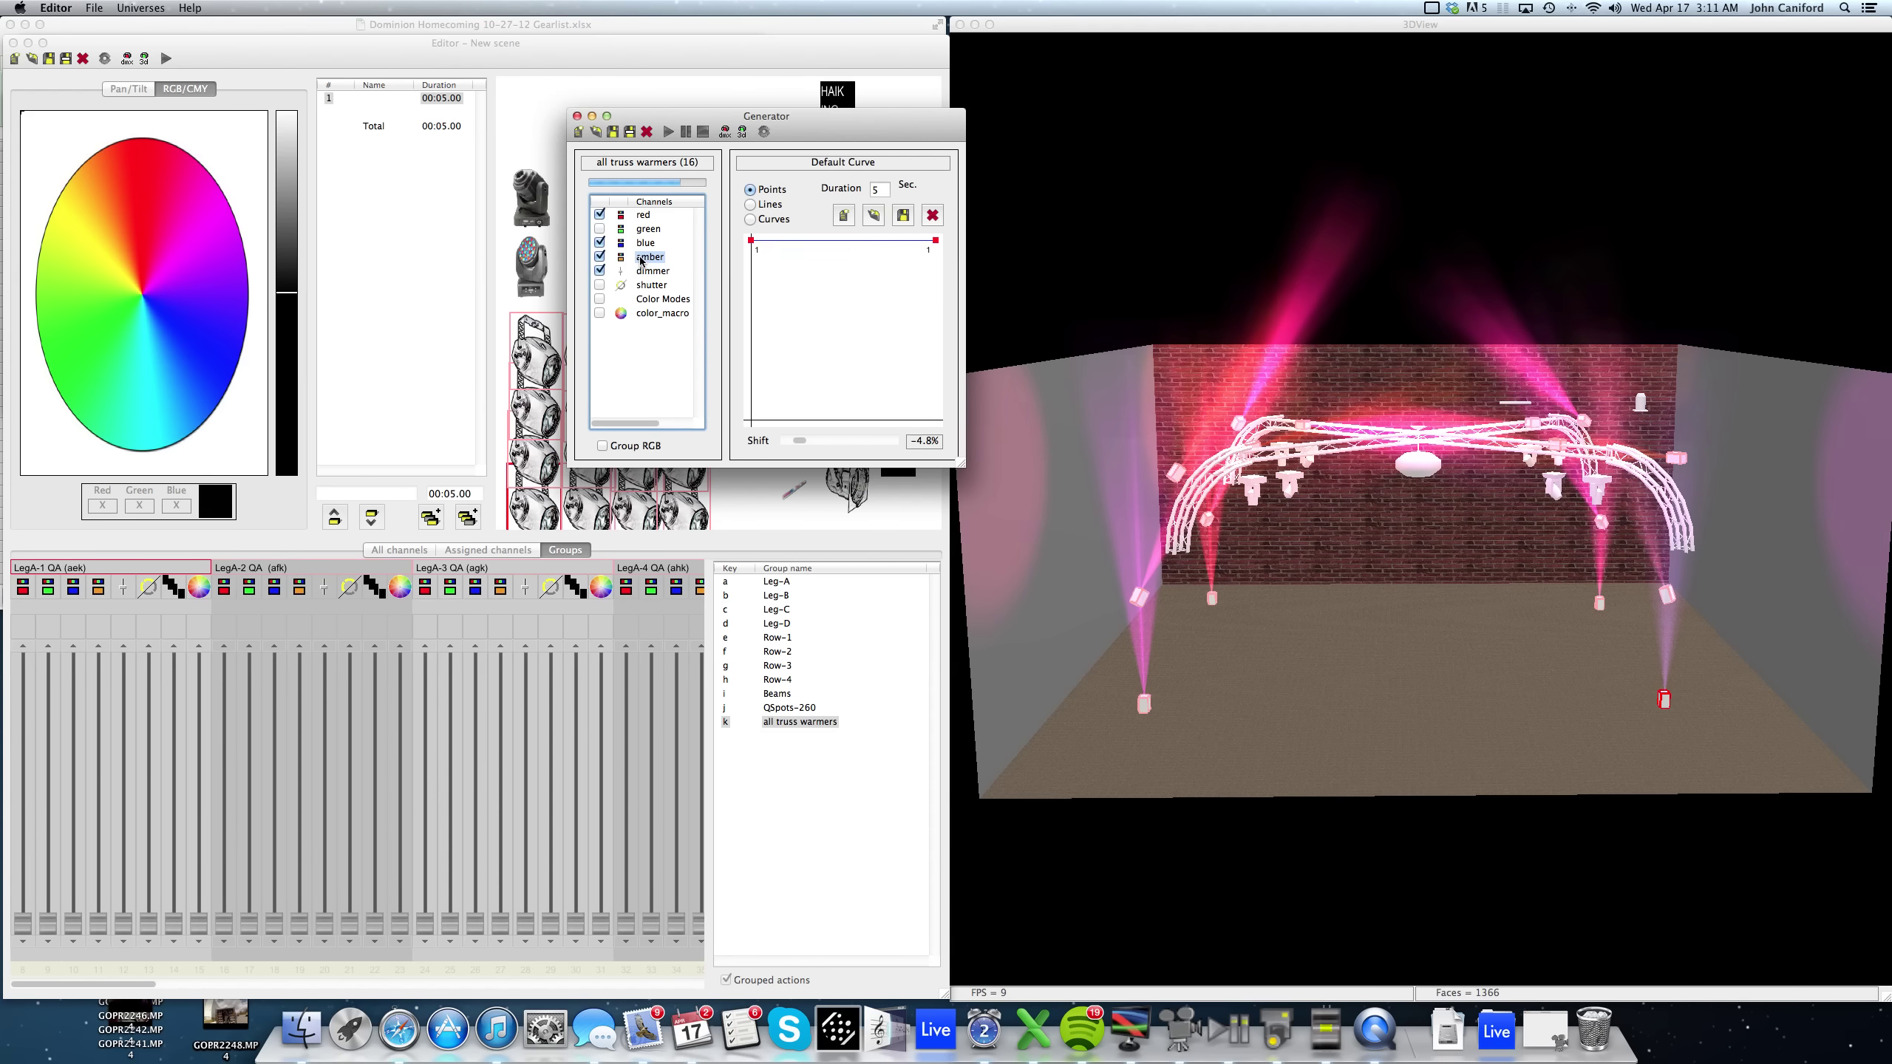
pyautogui.click(645, 243)
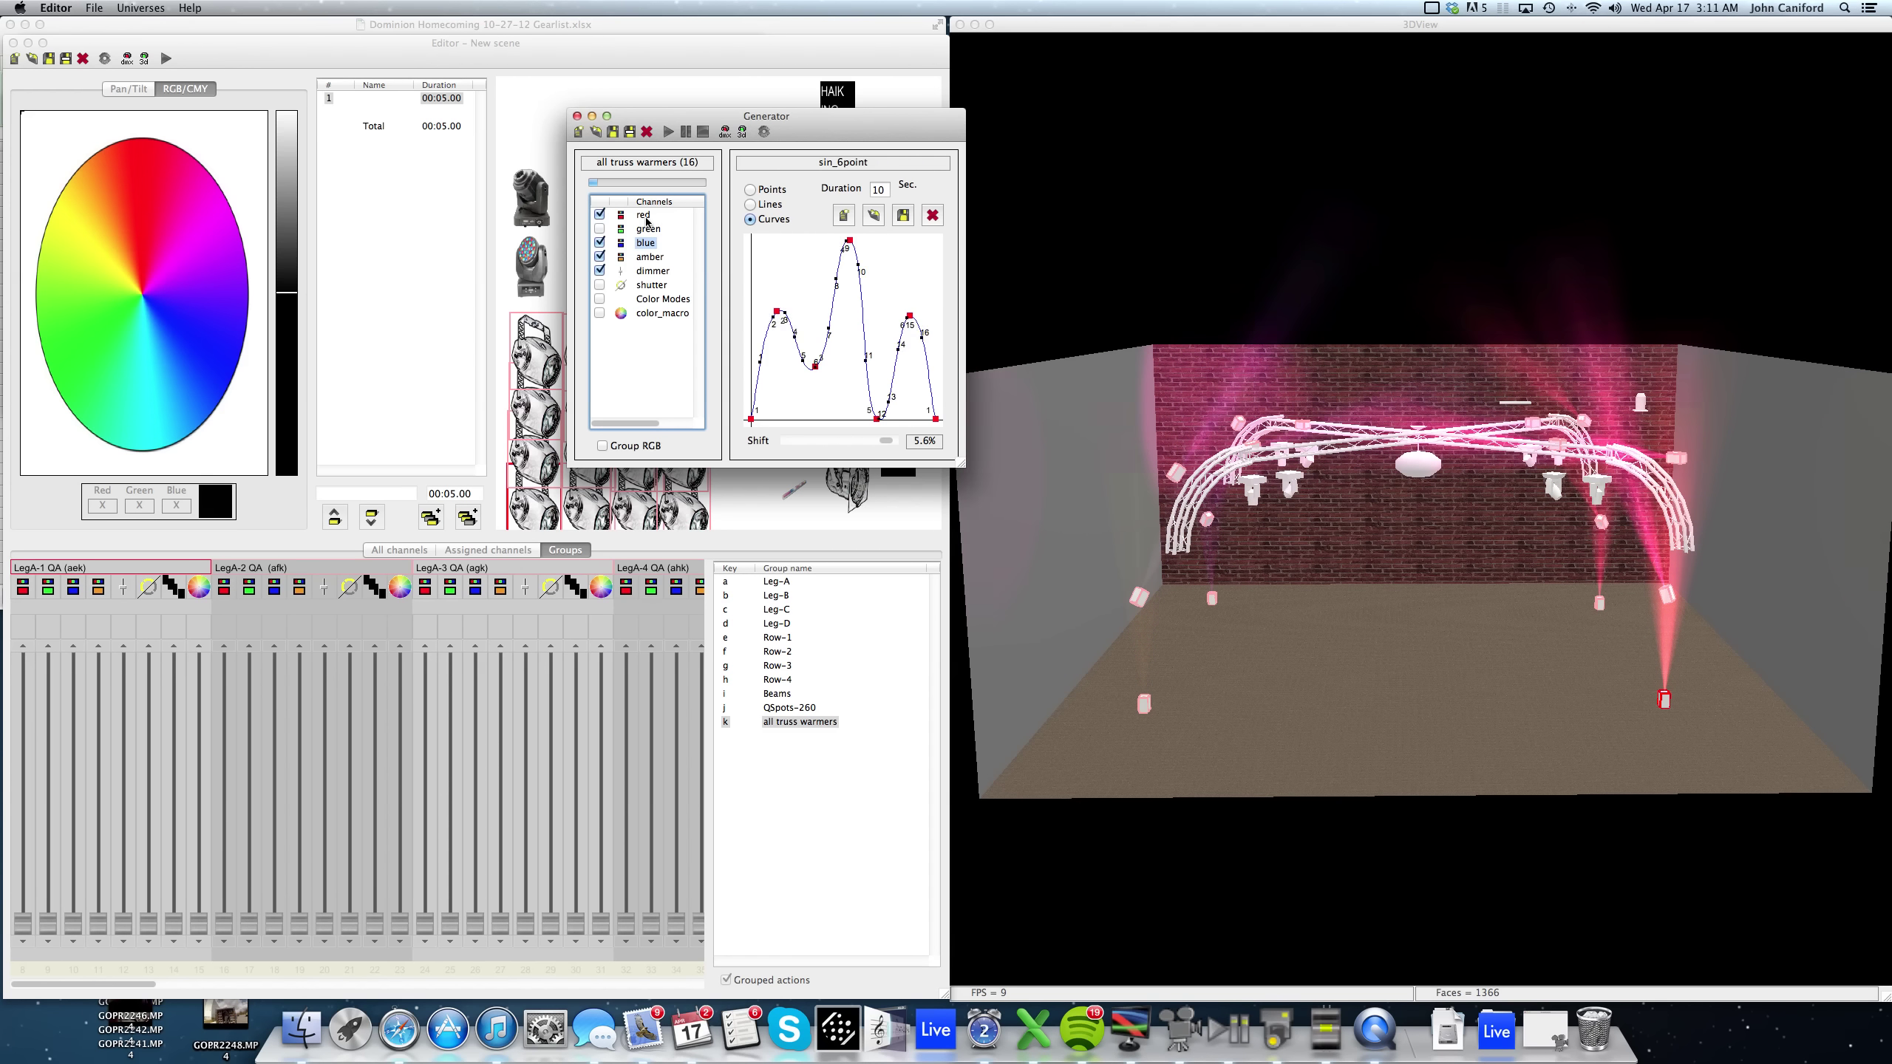
pyautogui.click(646, 216)
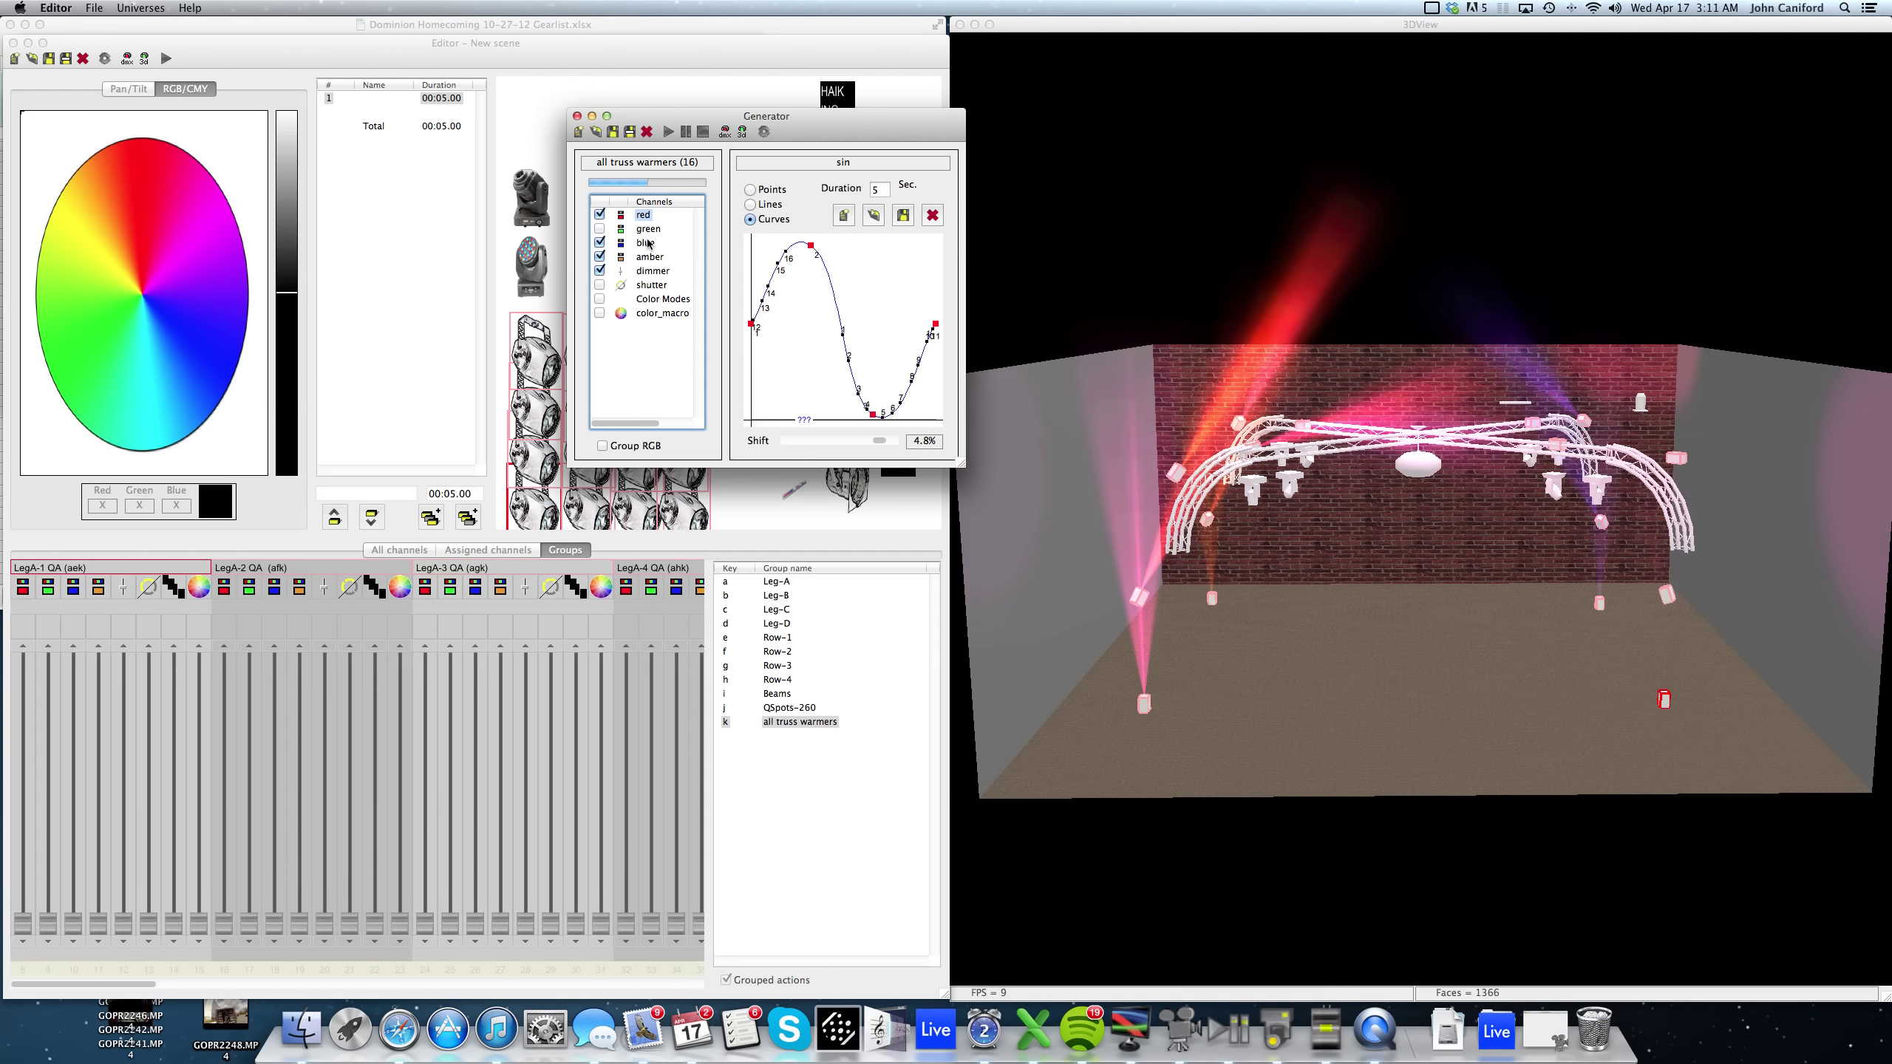
pyautogui.click(647, 244)
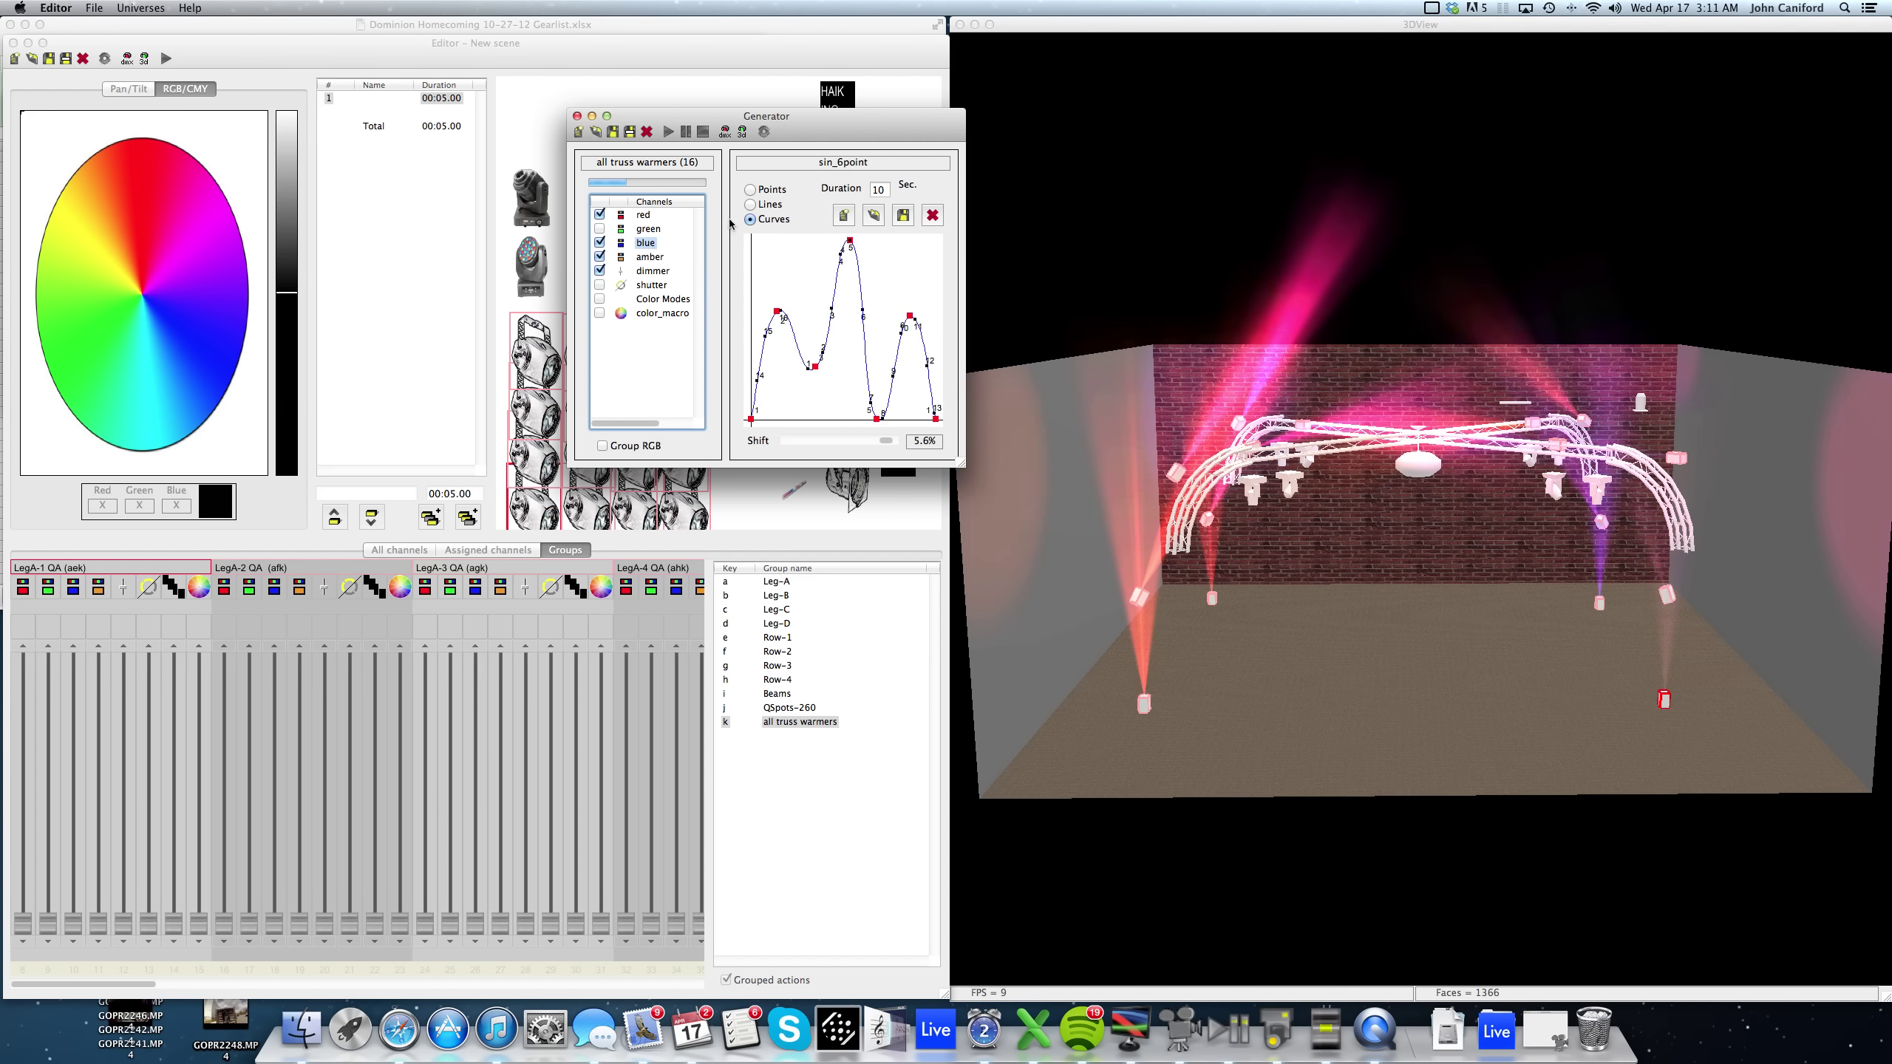
pyautogui.click(879, 190)
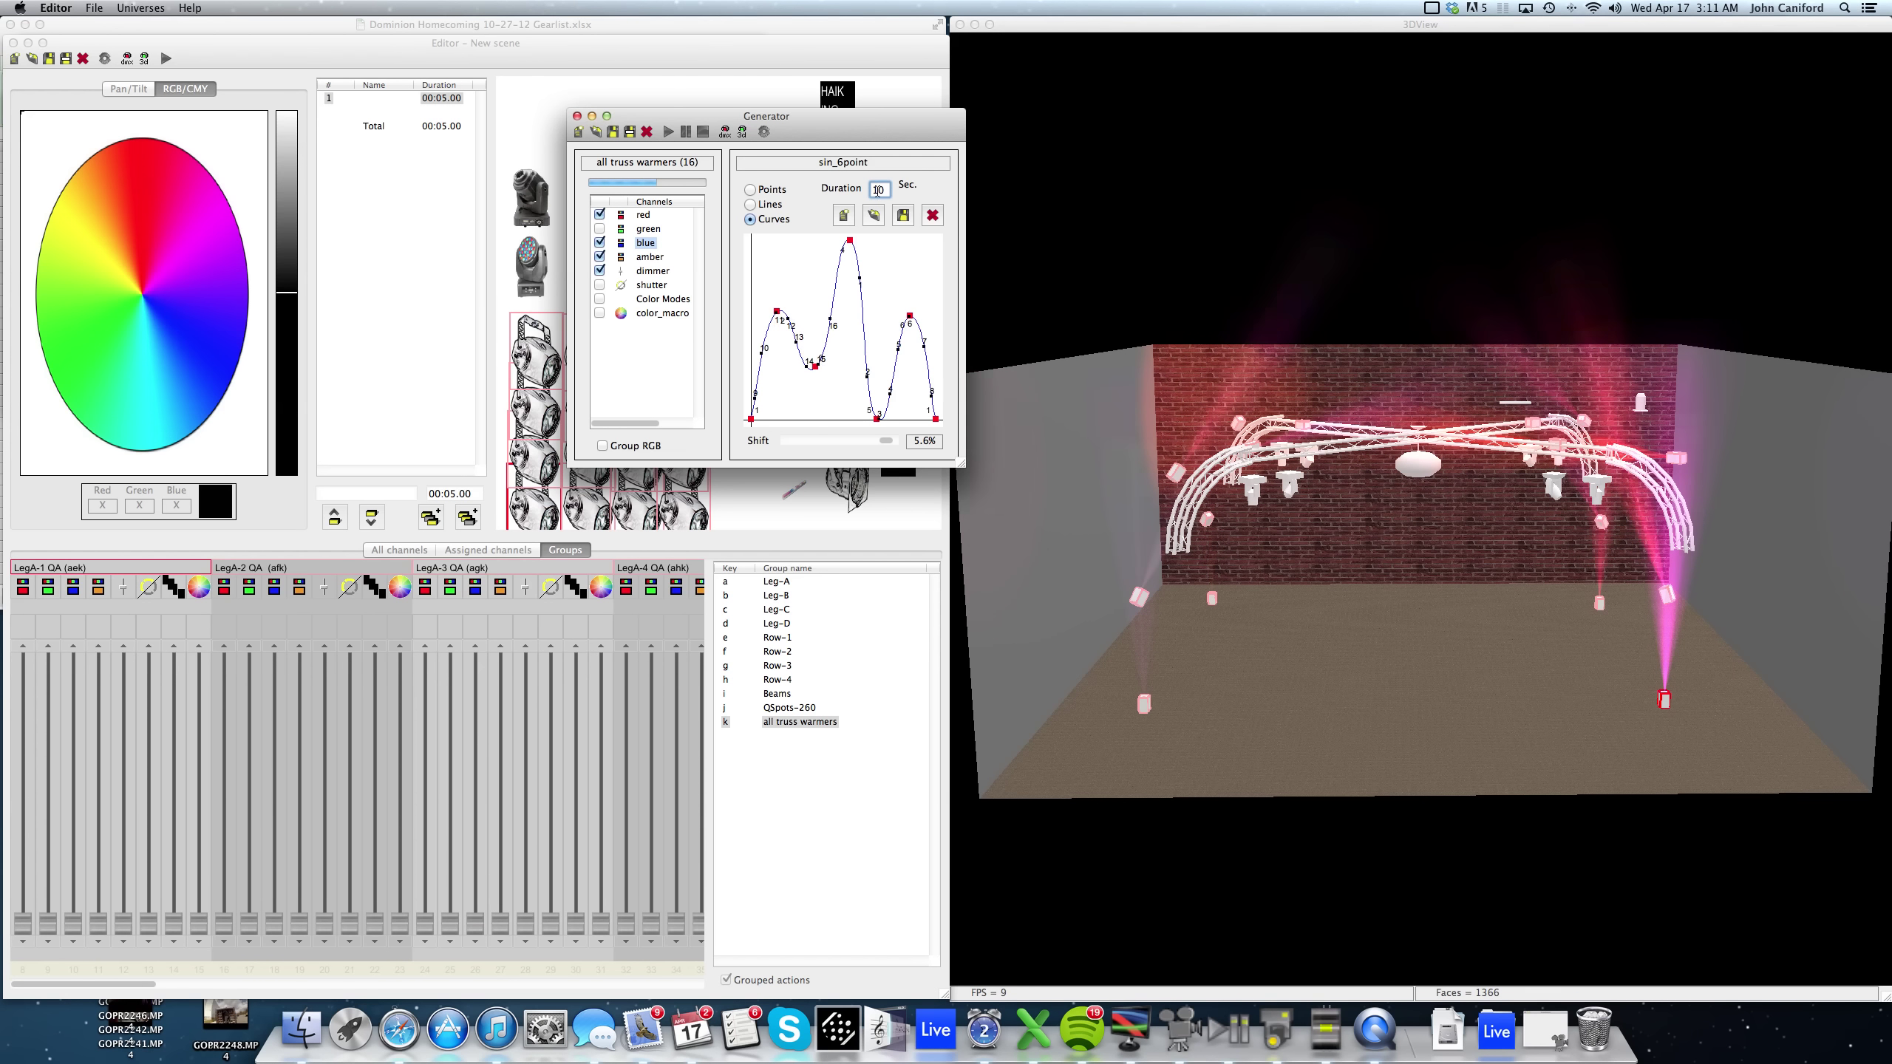
pyautogui.doubleClick(879, 190)
pyautogui.write('5')
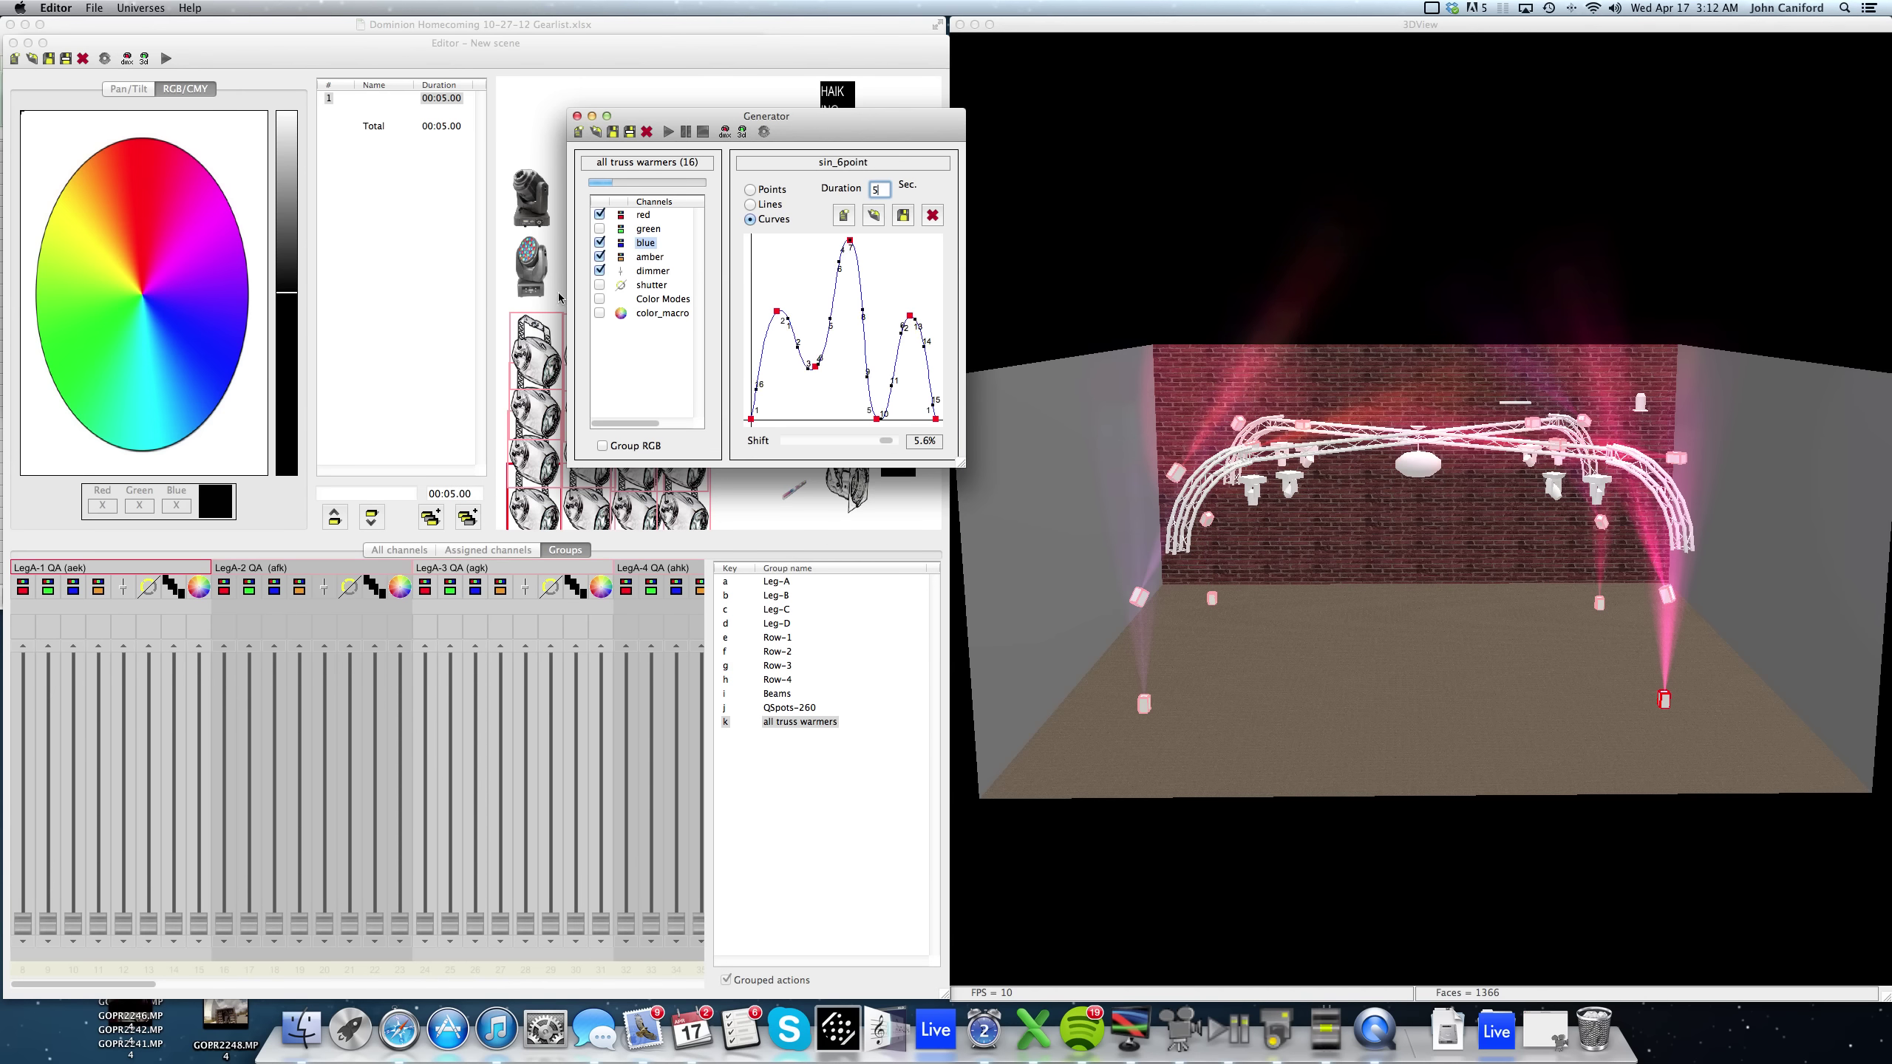
pyautogui.click(651, 270)
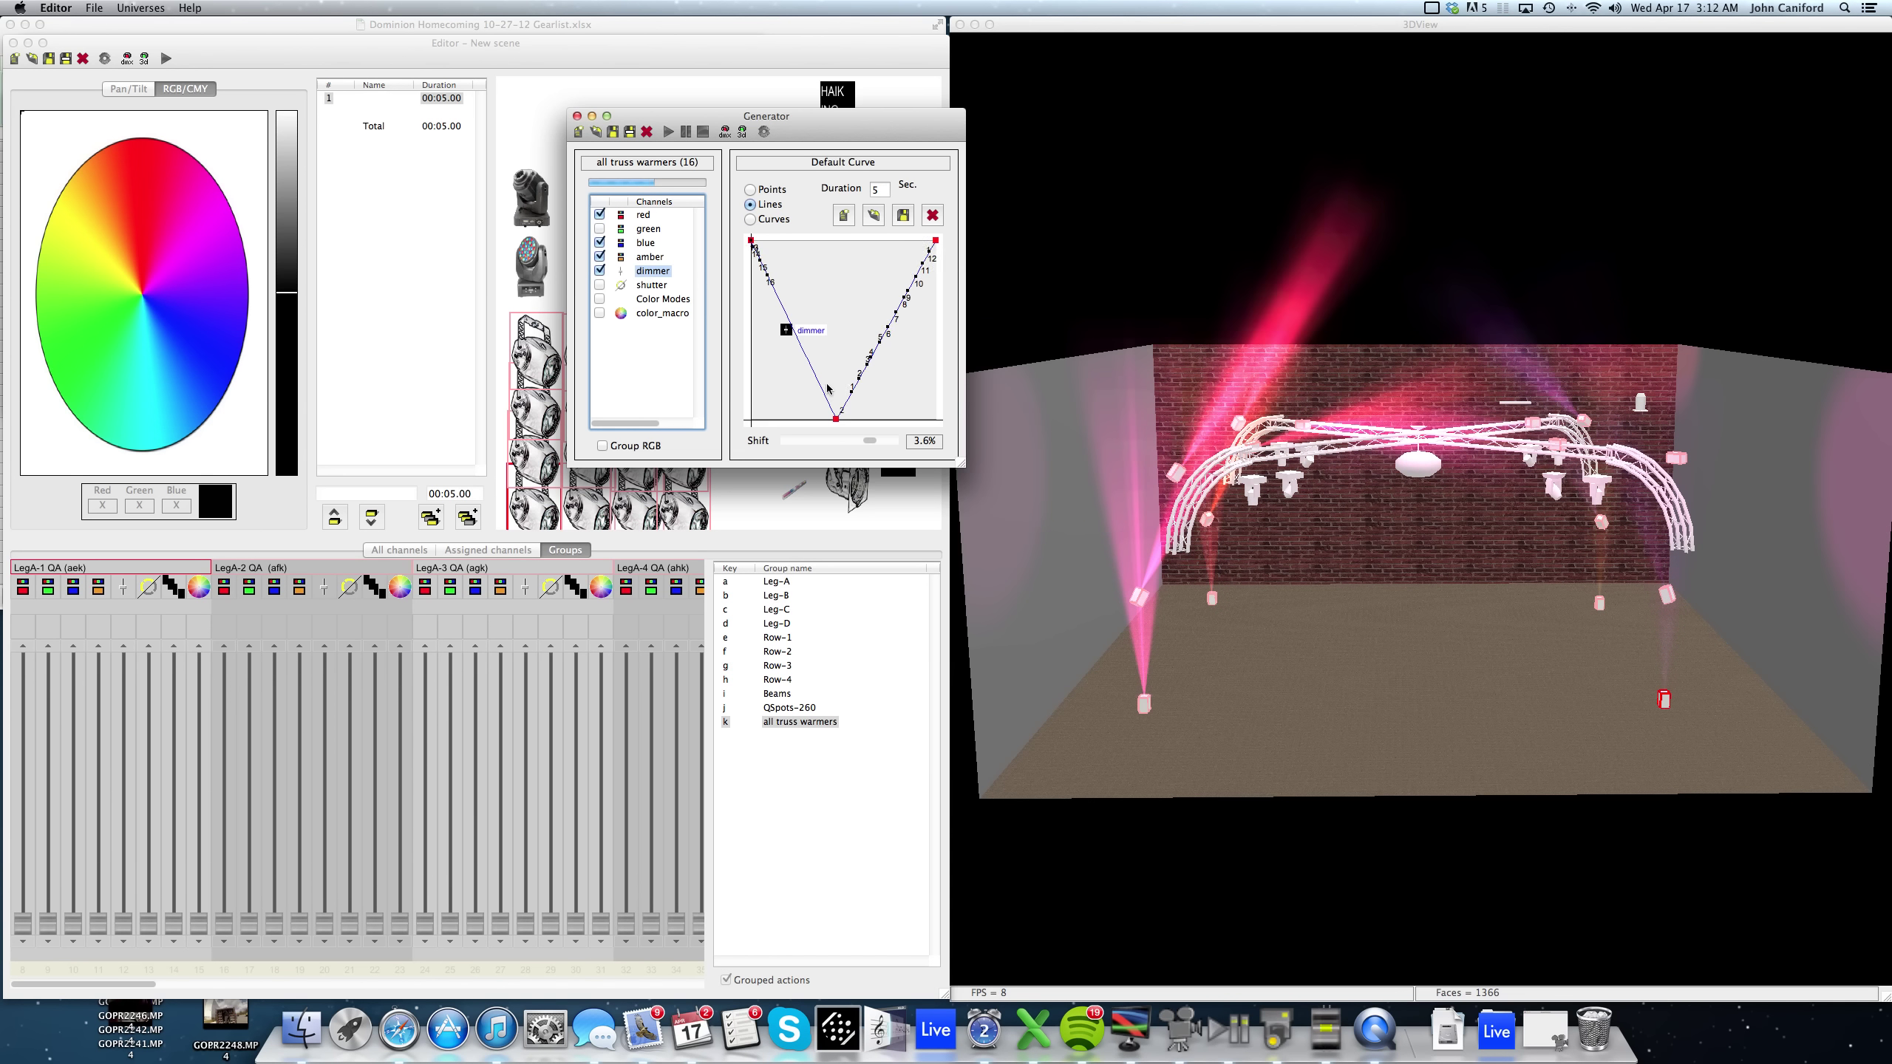
# Raise the dimmer curve's bottom point to full and orbit the 3D view to check the rig.
pyautogui.moveTo(836, 418); pyautogui.dragTo(830, 242)
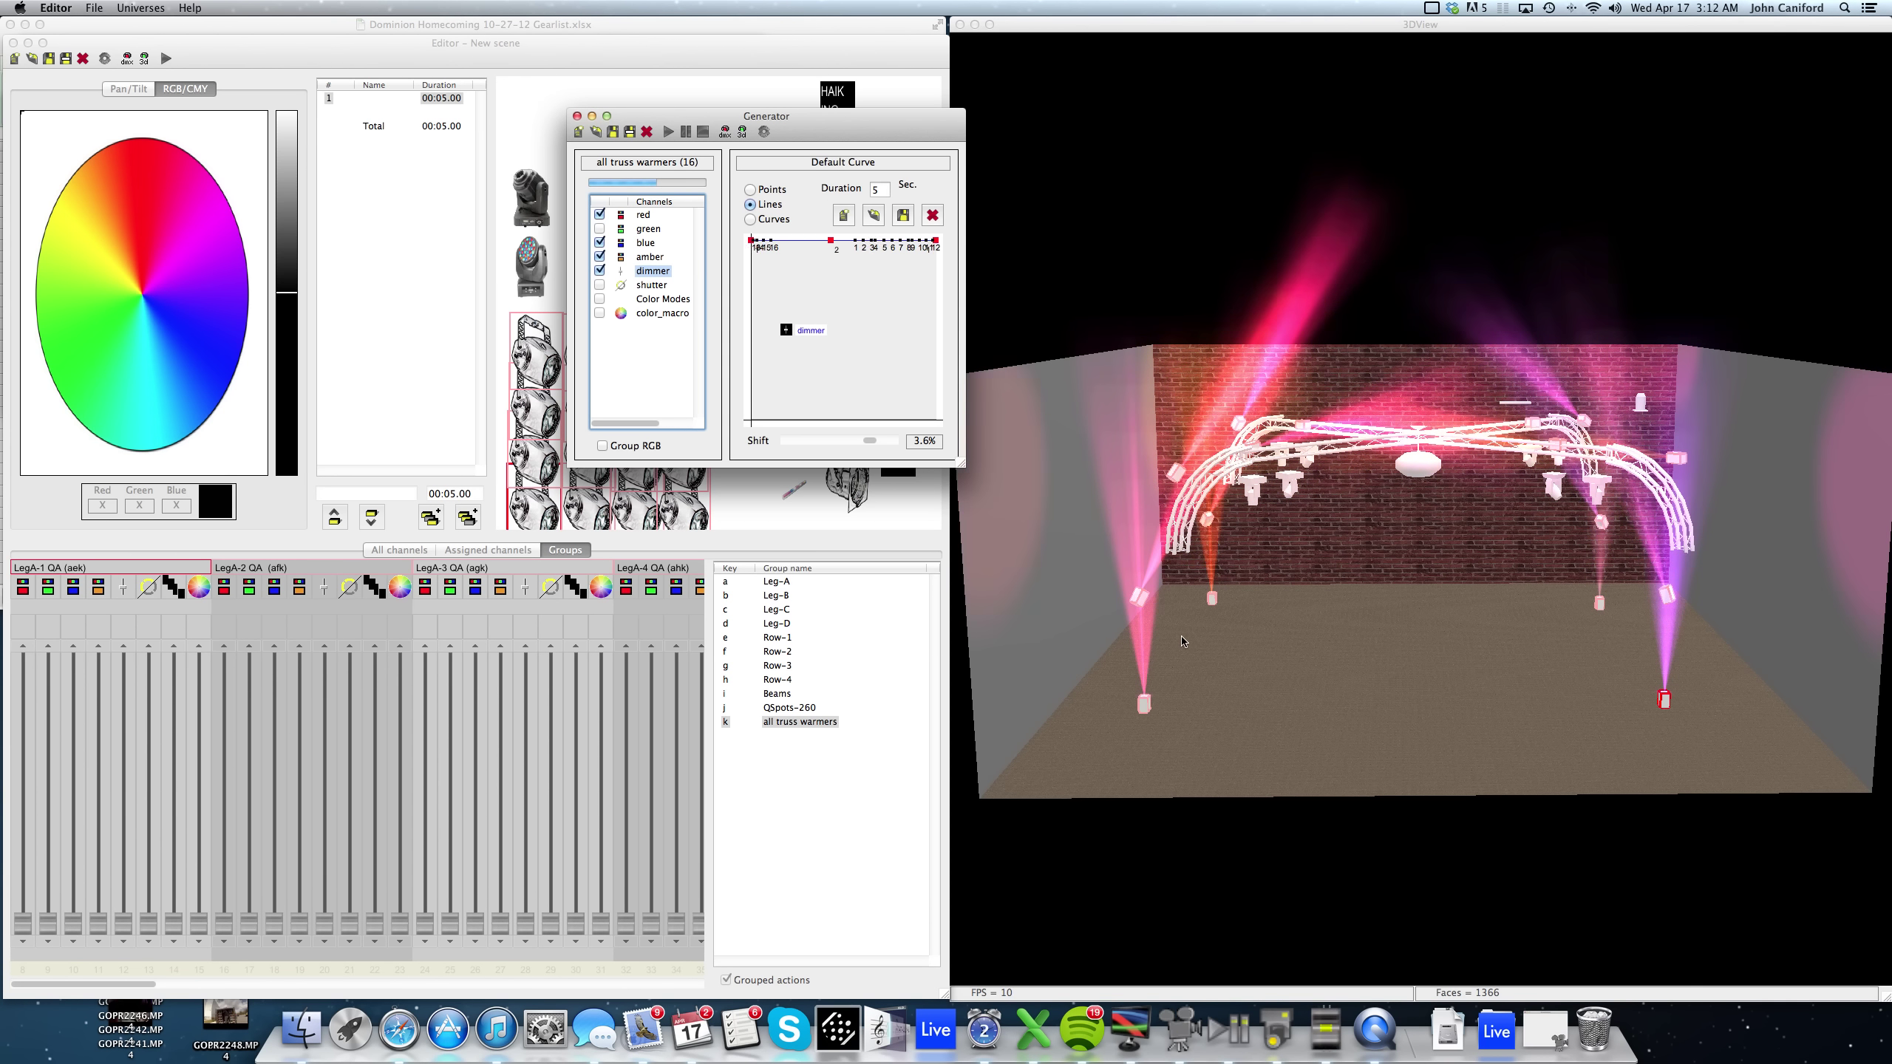
pyautogui.click(1334, 549)
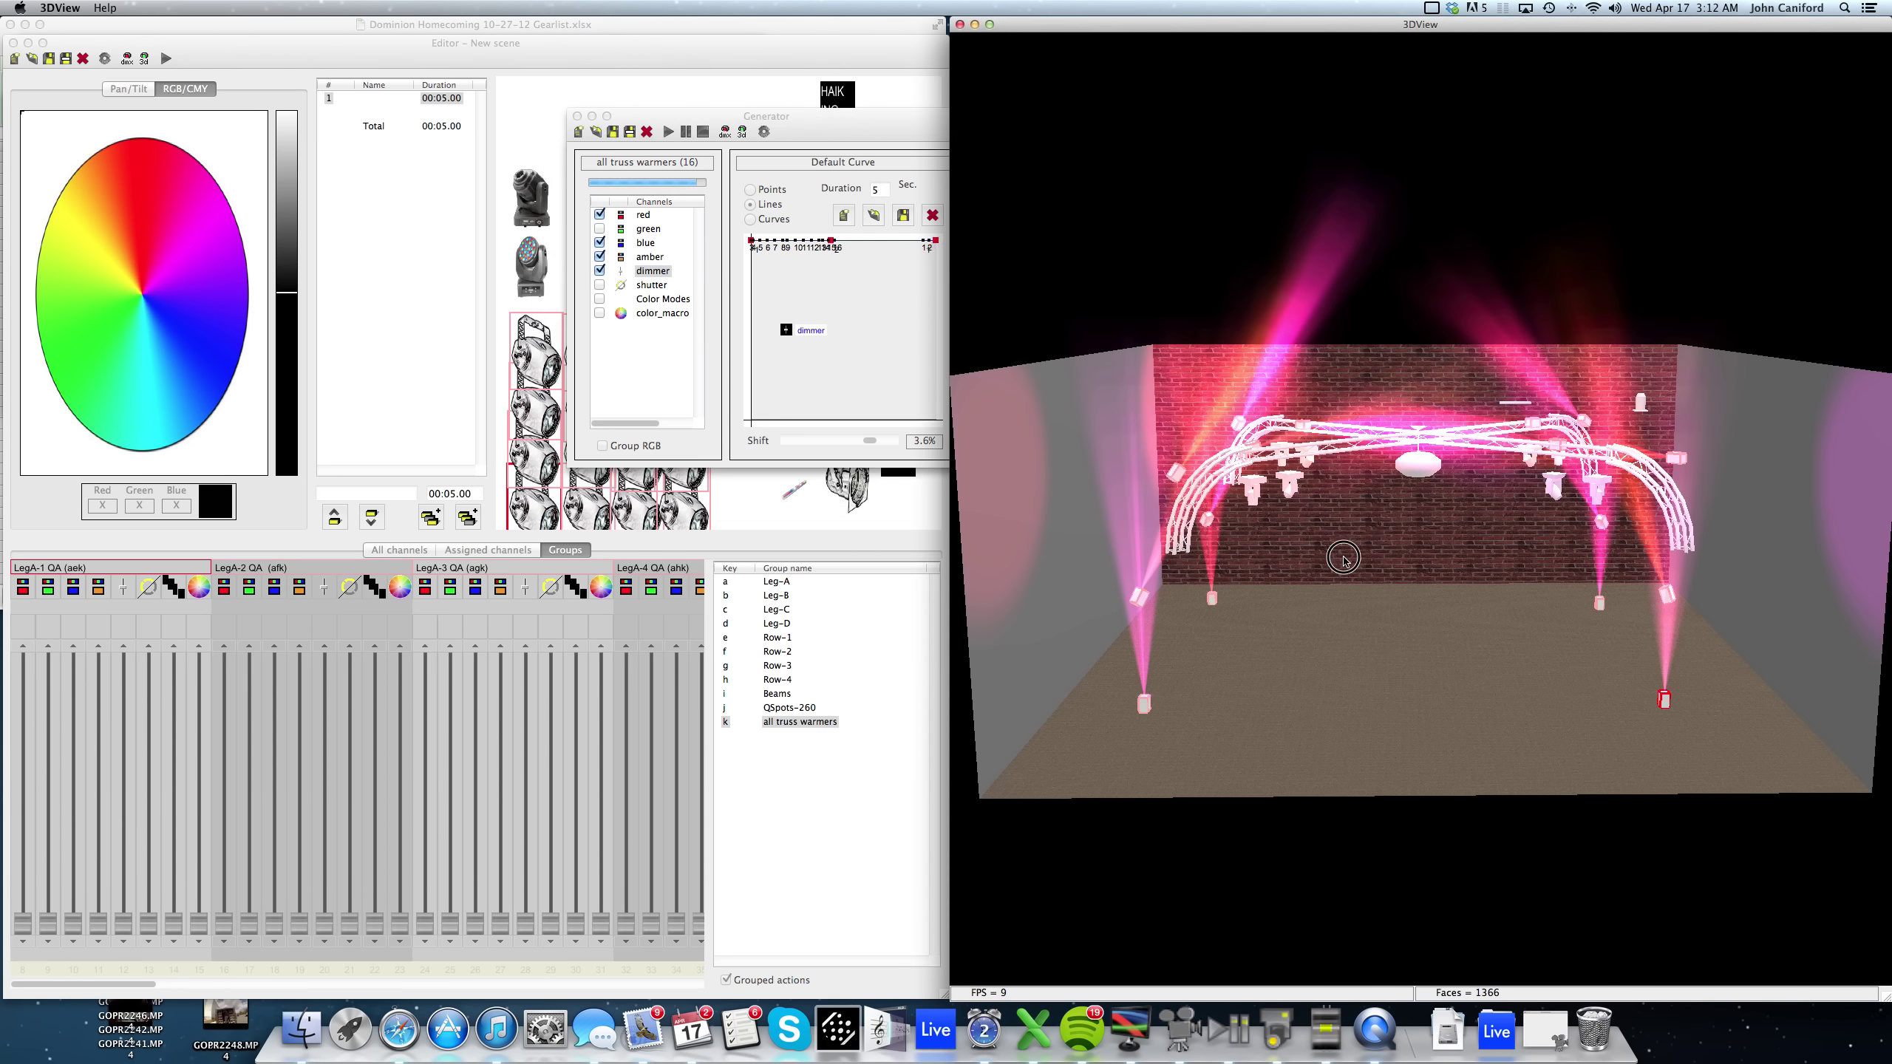
pyautogui.moveTo(1334, 549); pyautogui.dragTo(1460, 544)
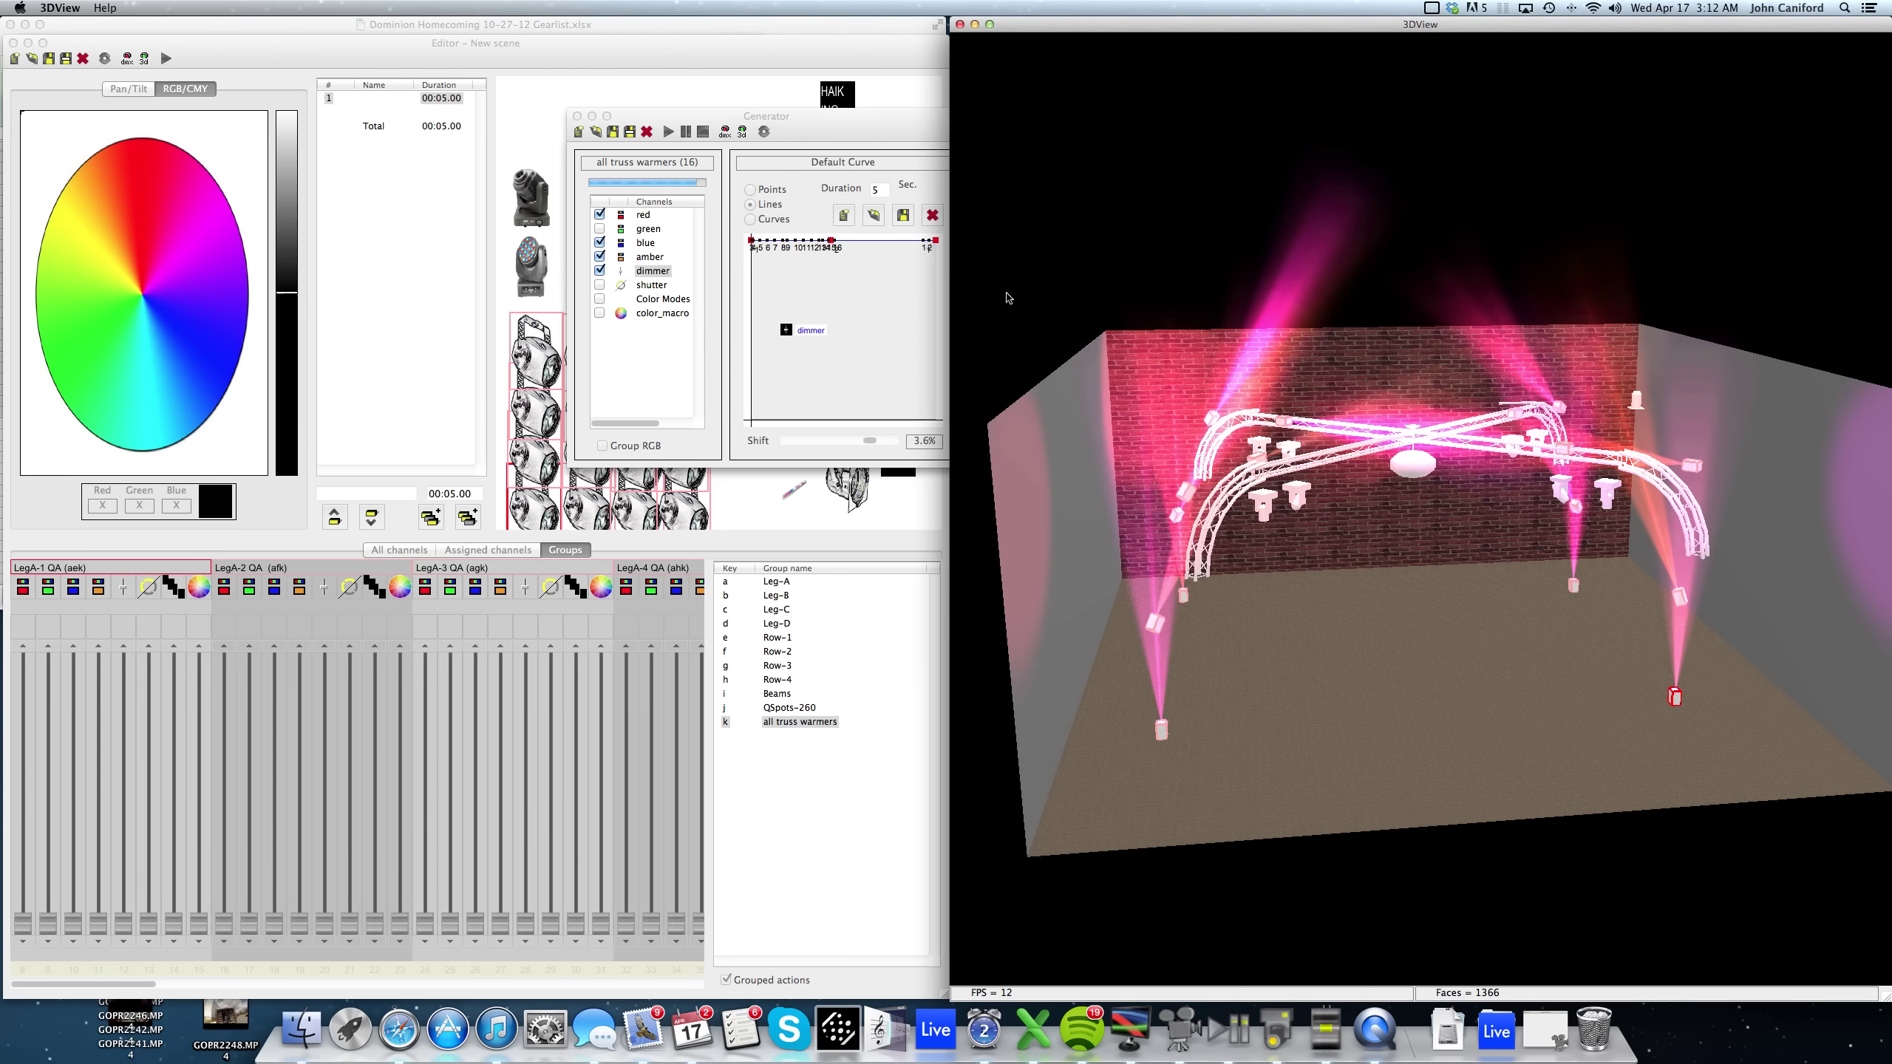
pyautogui.click(615, 214)
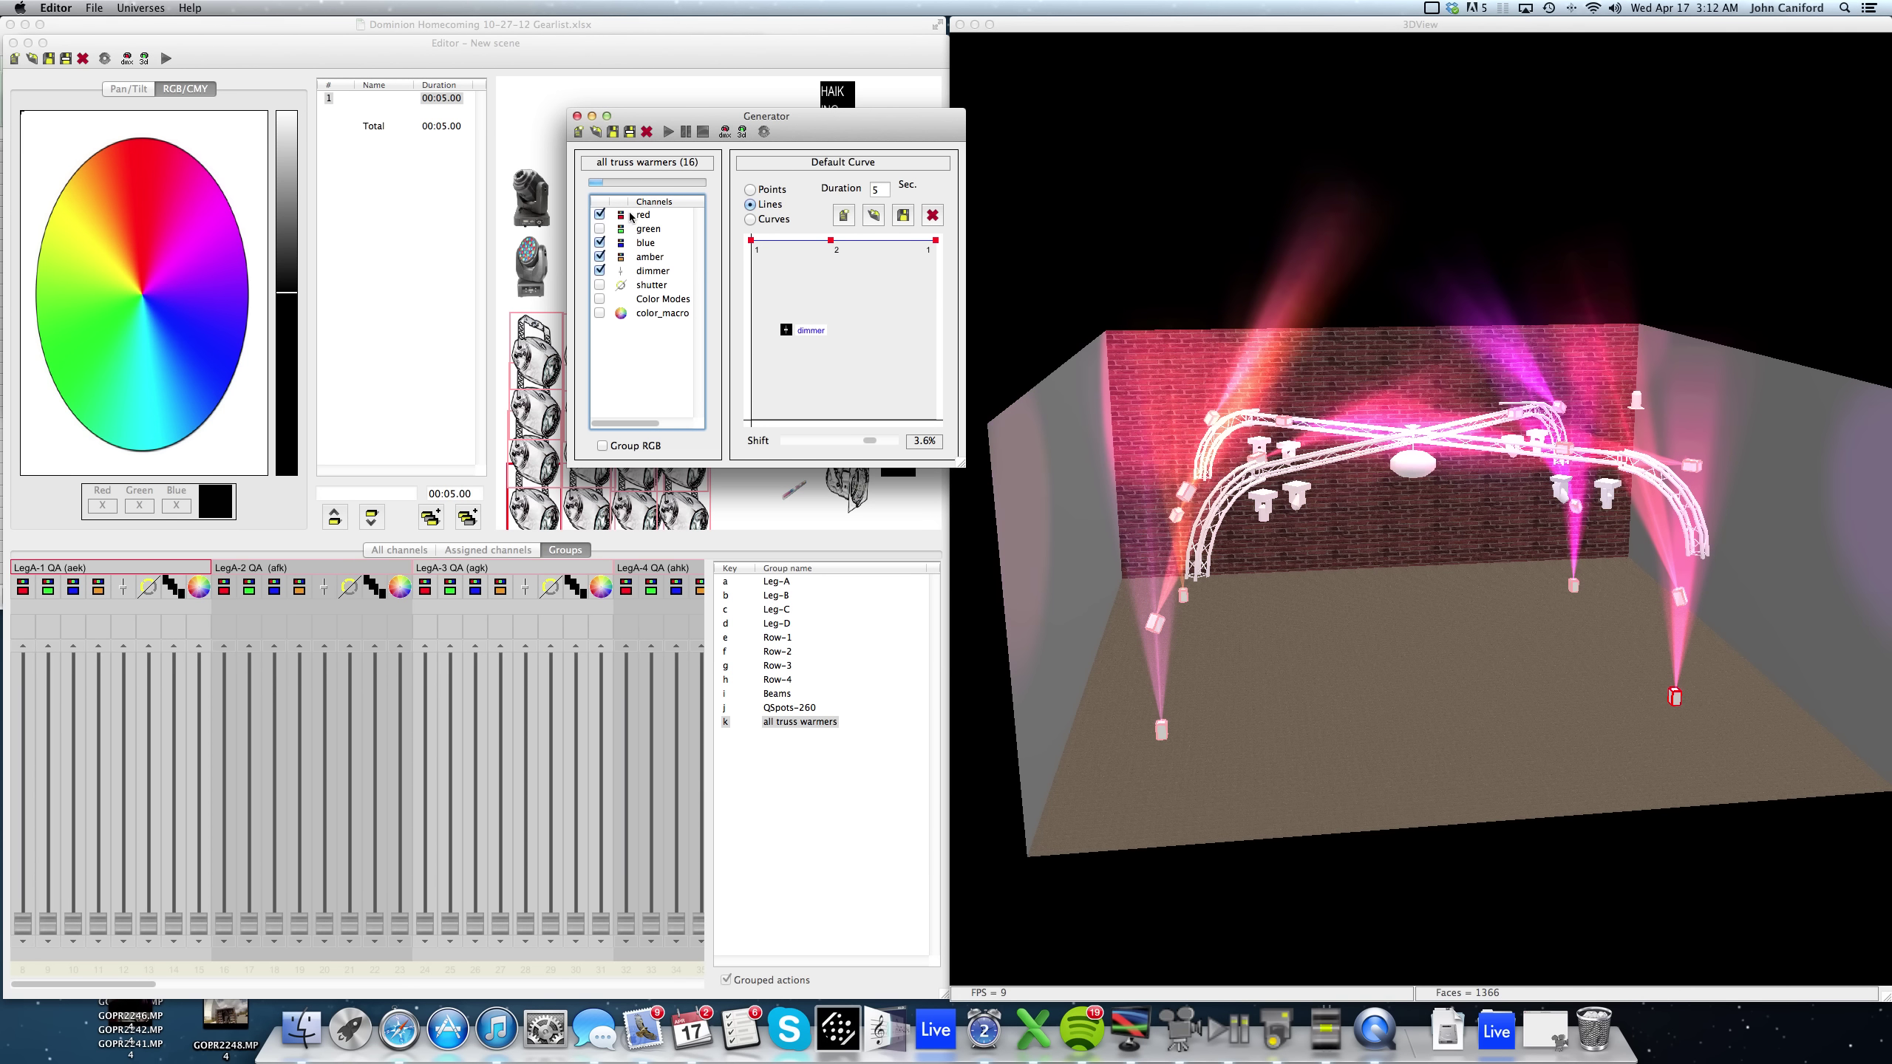
# Drop the red sin curve's shift to 1.2% and check the chase in the 3D view.
pyautogui.click(637, 214)
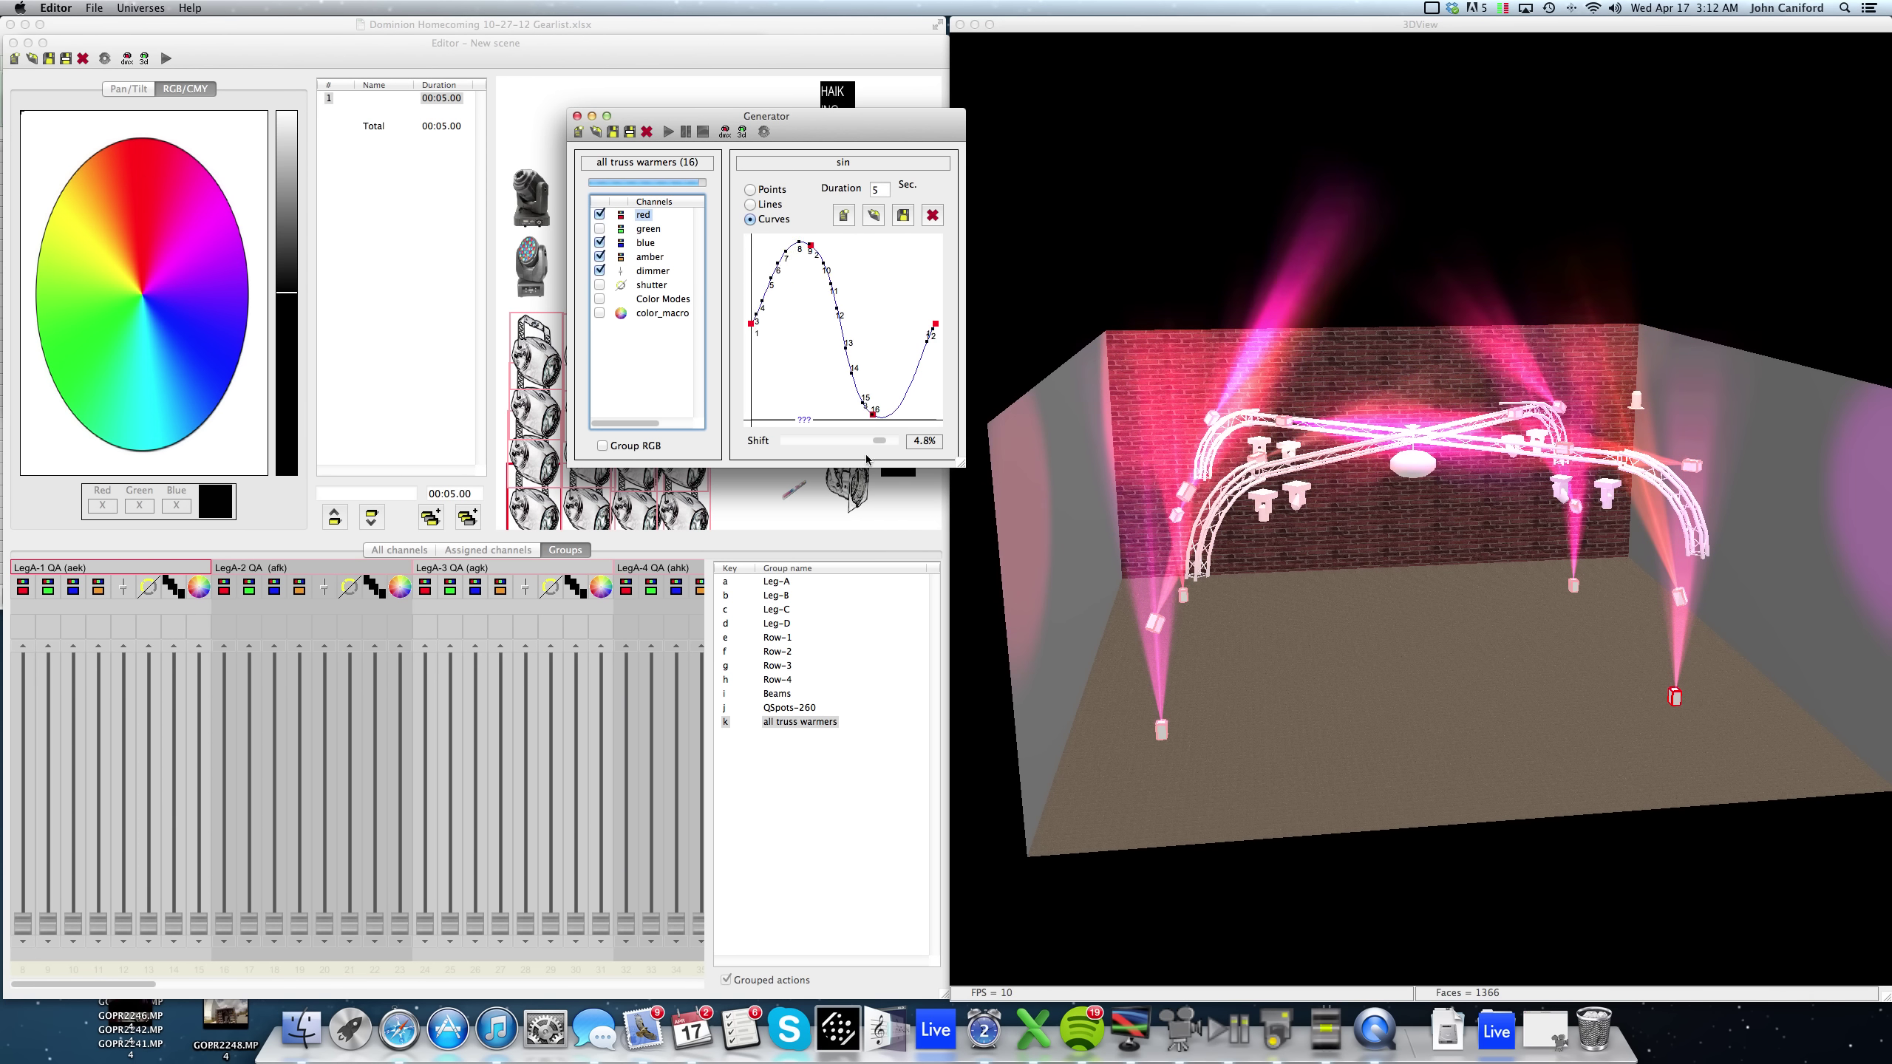
pyautogui.moveTo(879, 440); pyautogui.dragTo(846, 448)
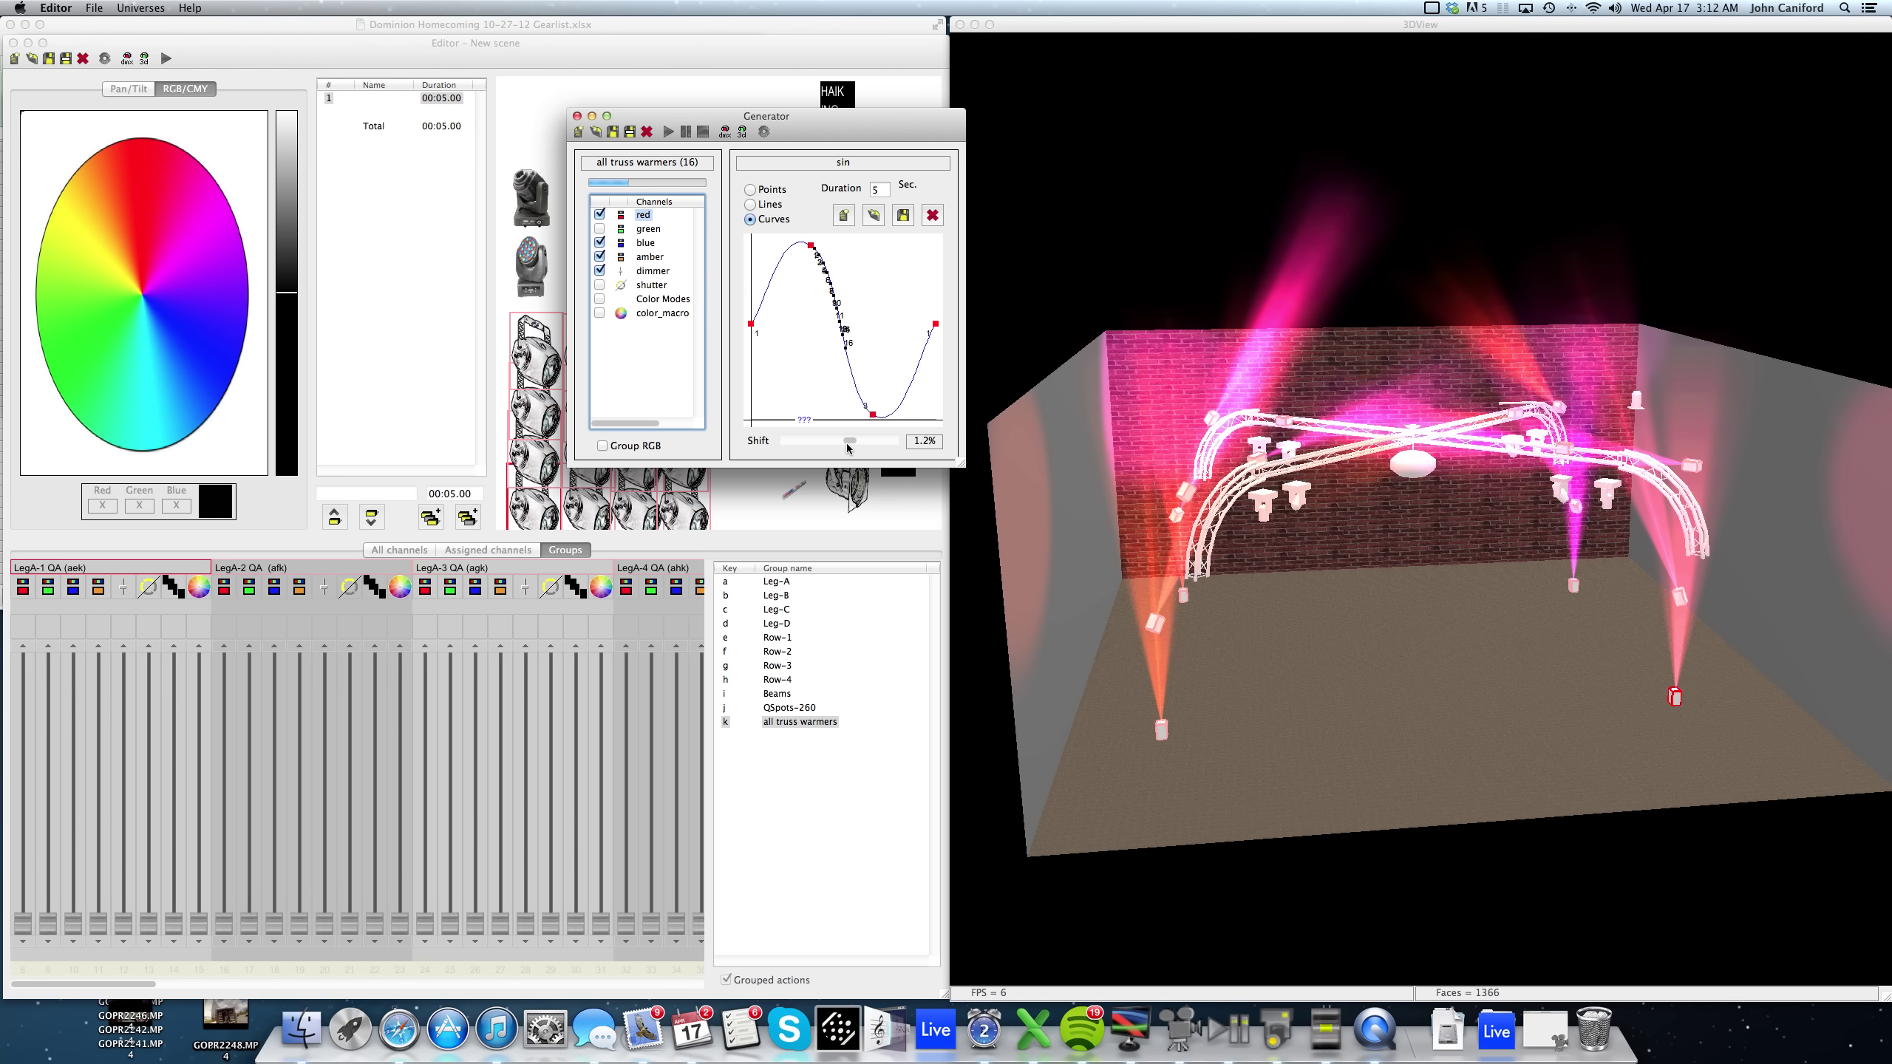
pyautogui.click(1386, 594)
pyautogui.moveTo(1465, 604); pyautogui.dragTo(1418, 608)
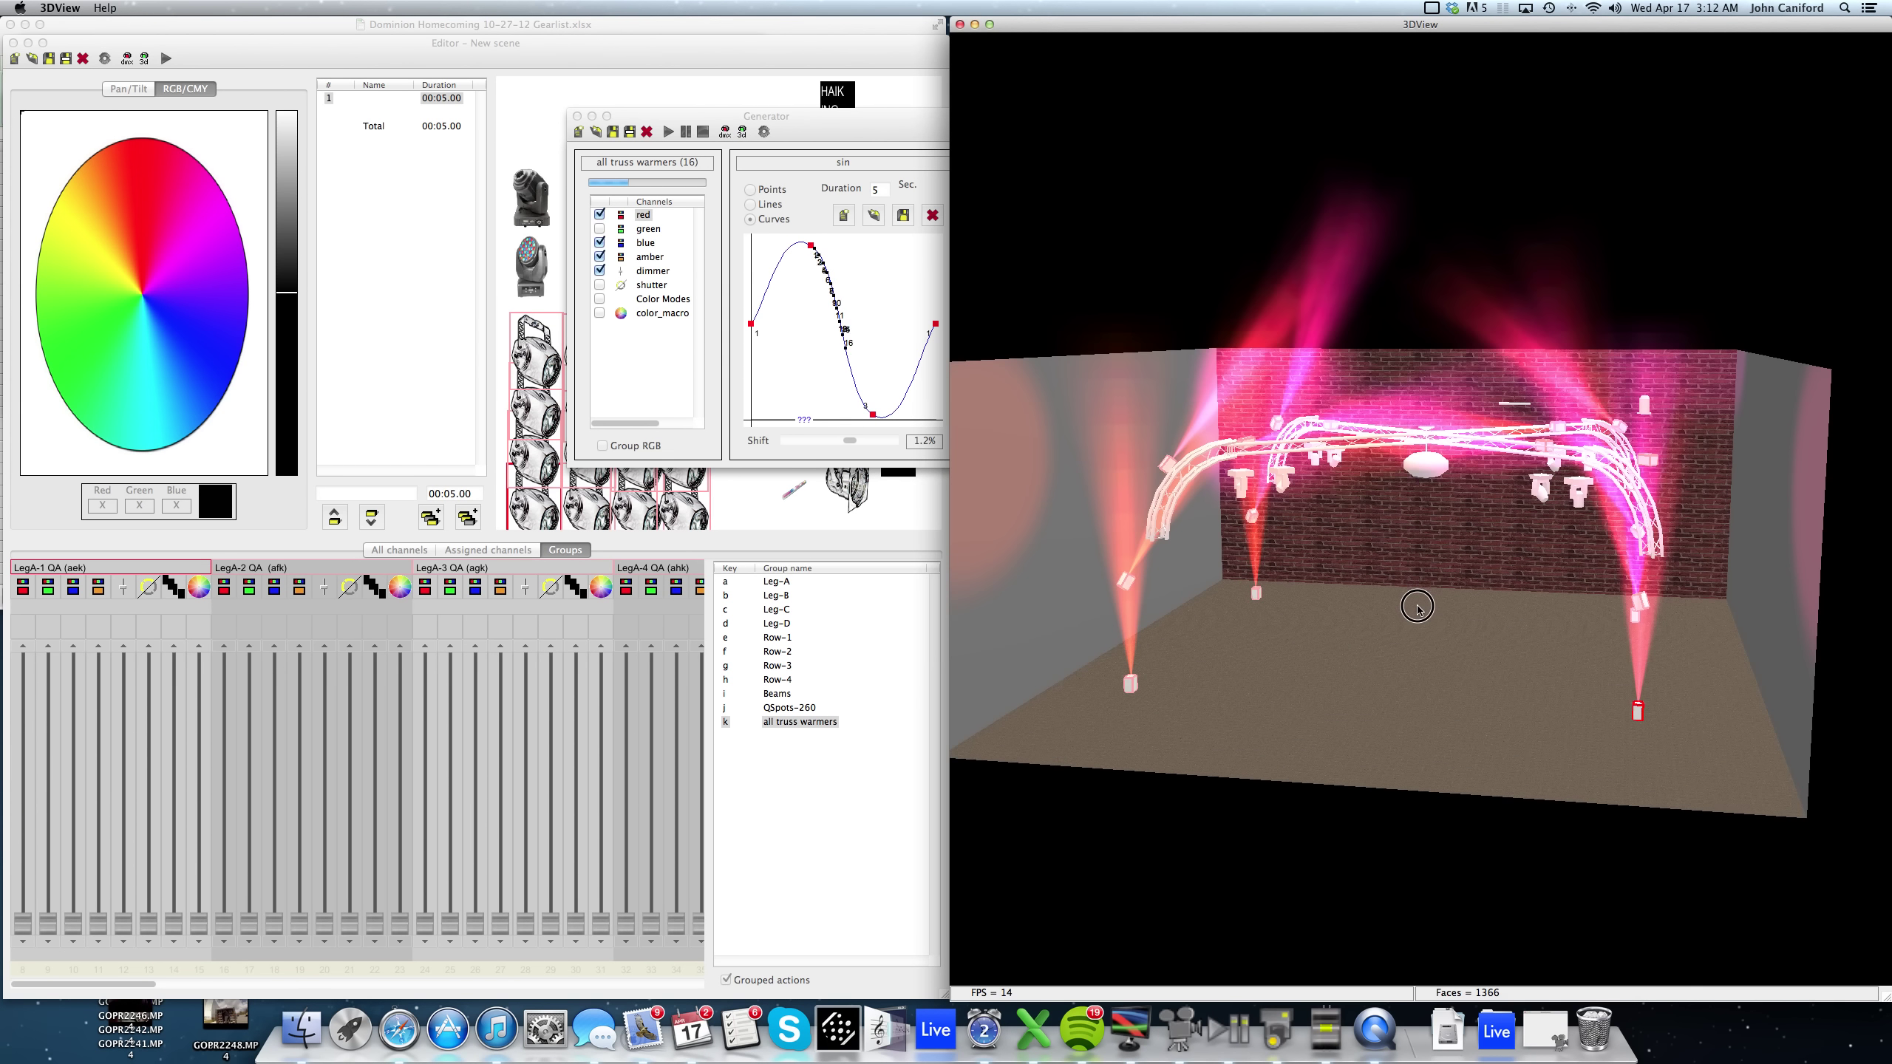
pyautogui.click(857, 117)
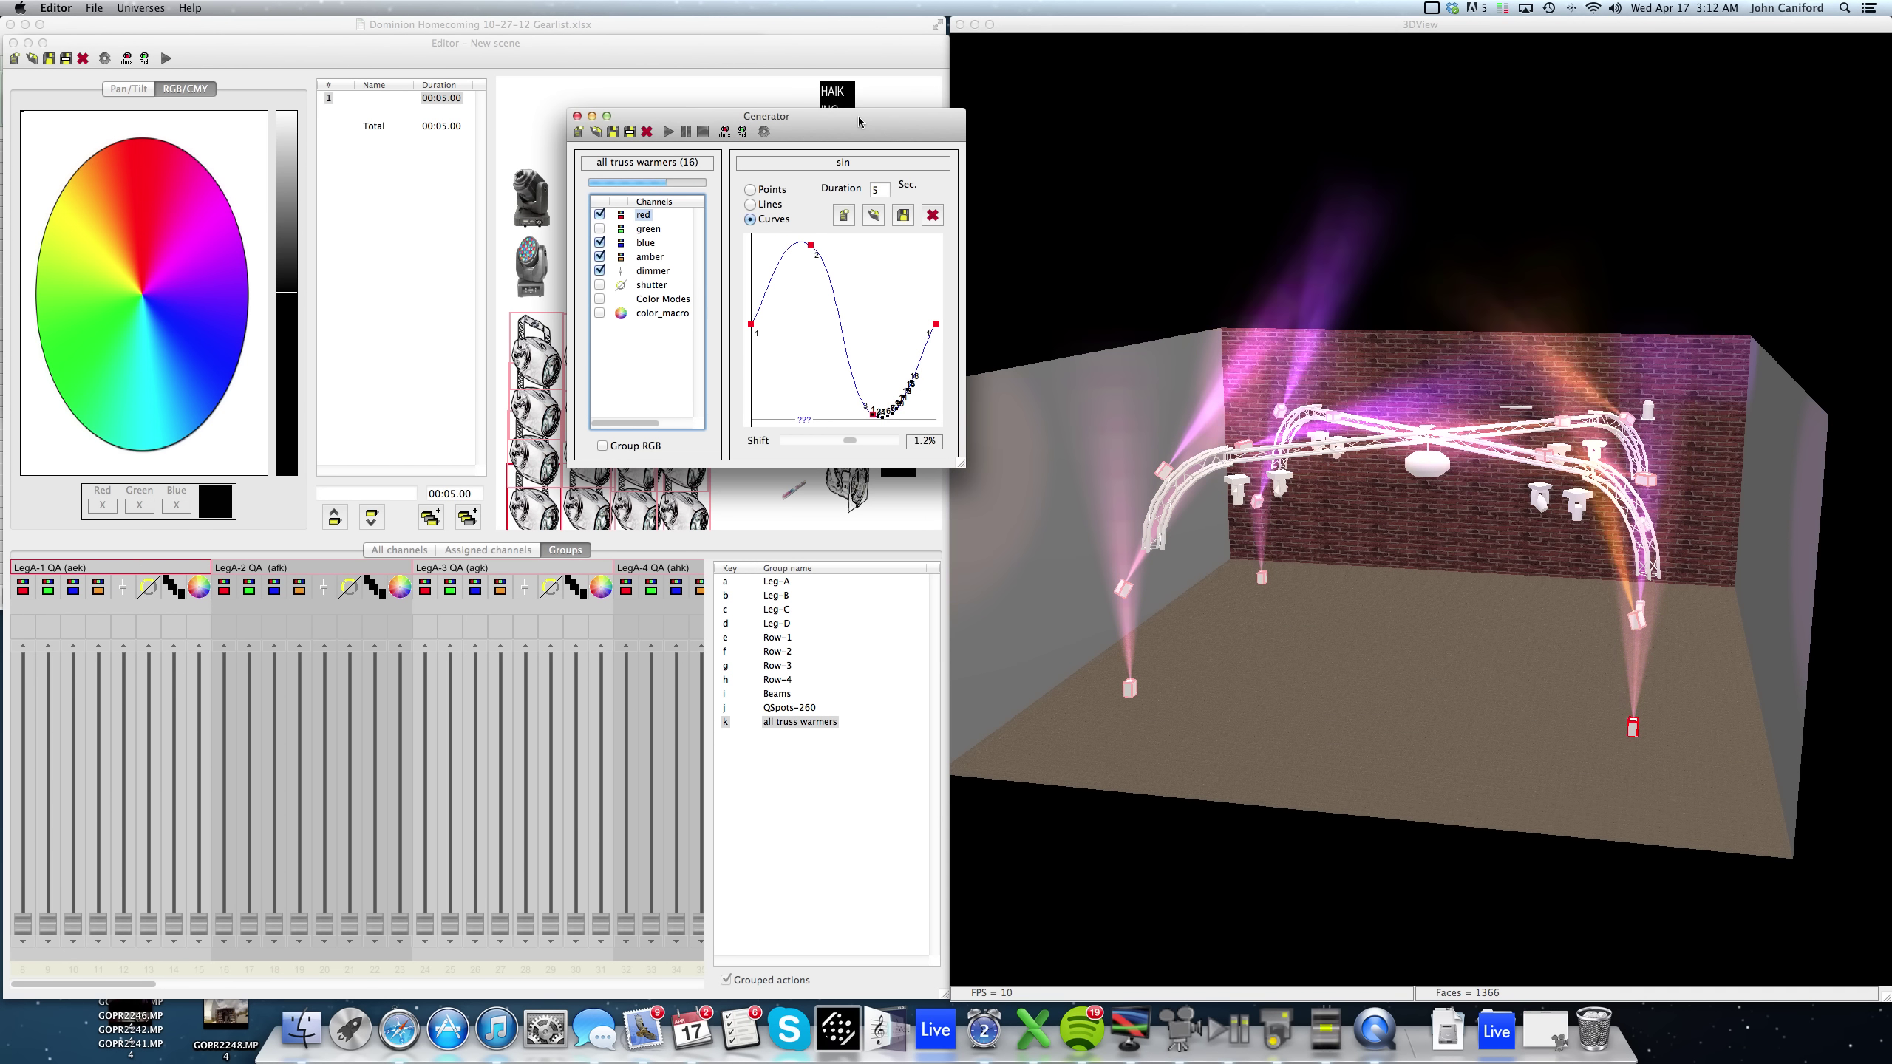
pyautogui.moveTo(857, 115)
pyautogui.mouseDown()
pyautogui.moveTo(845, 140)
pyautogui.moveTo(850, 92)
pyautogui.mouseUp()
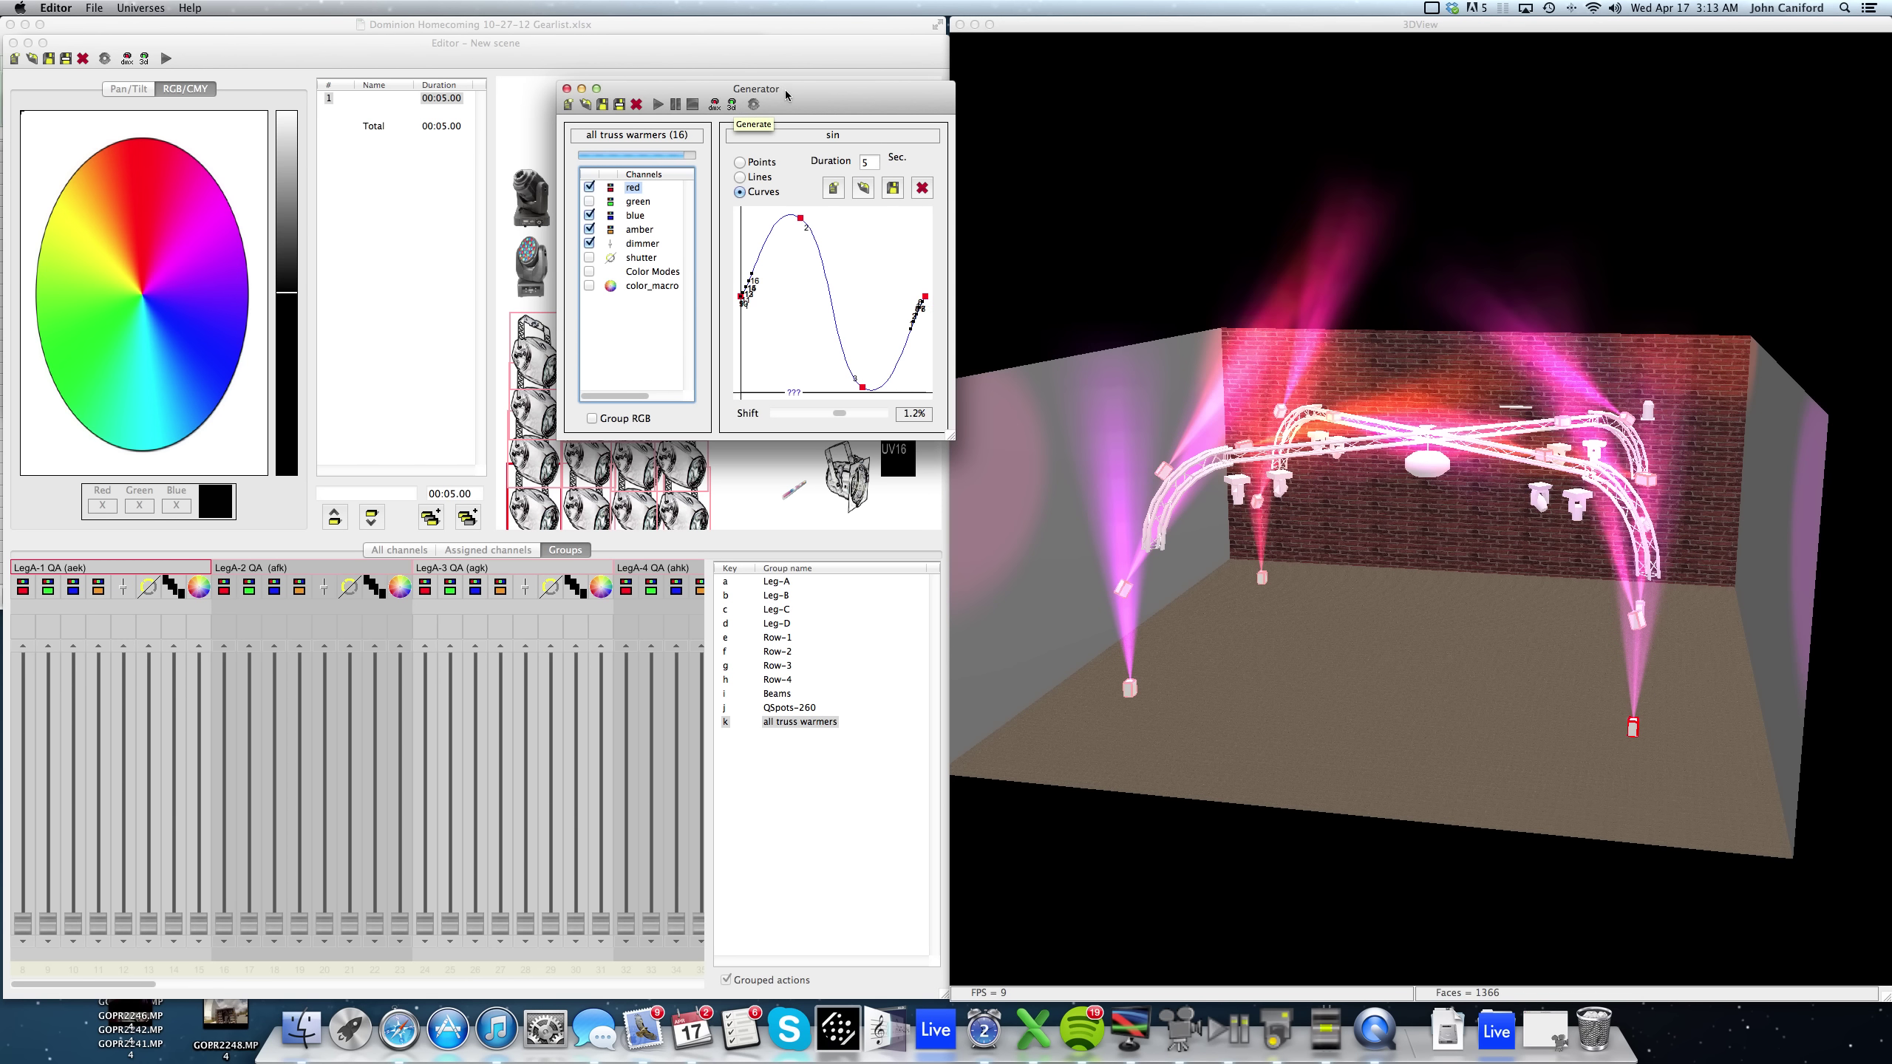
# View the truss from above and switch the dimmer channel off in the effect.
pyautogui.click(1160, 387)
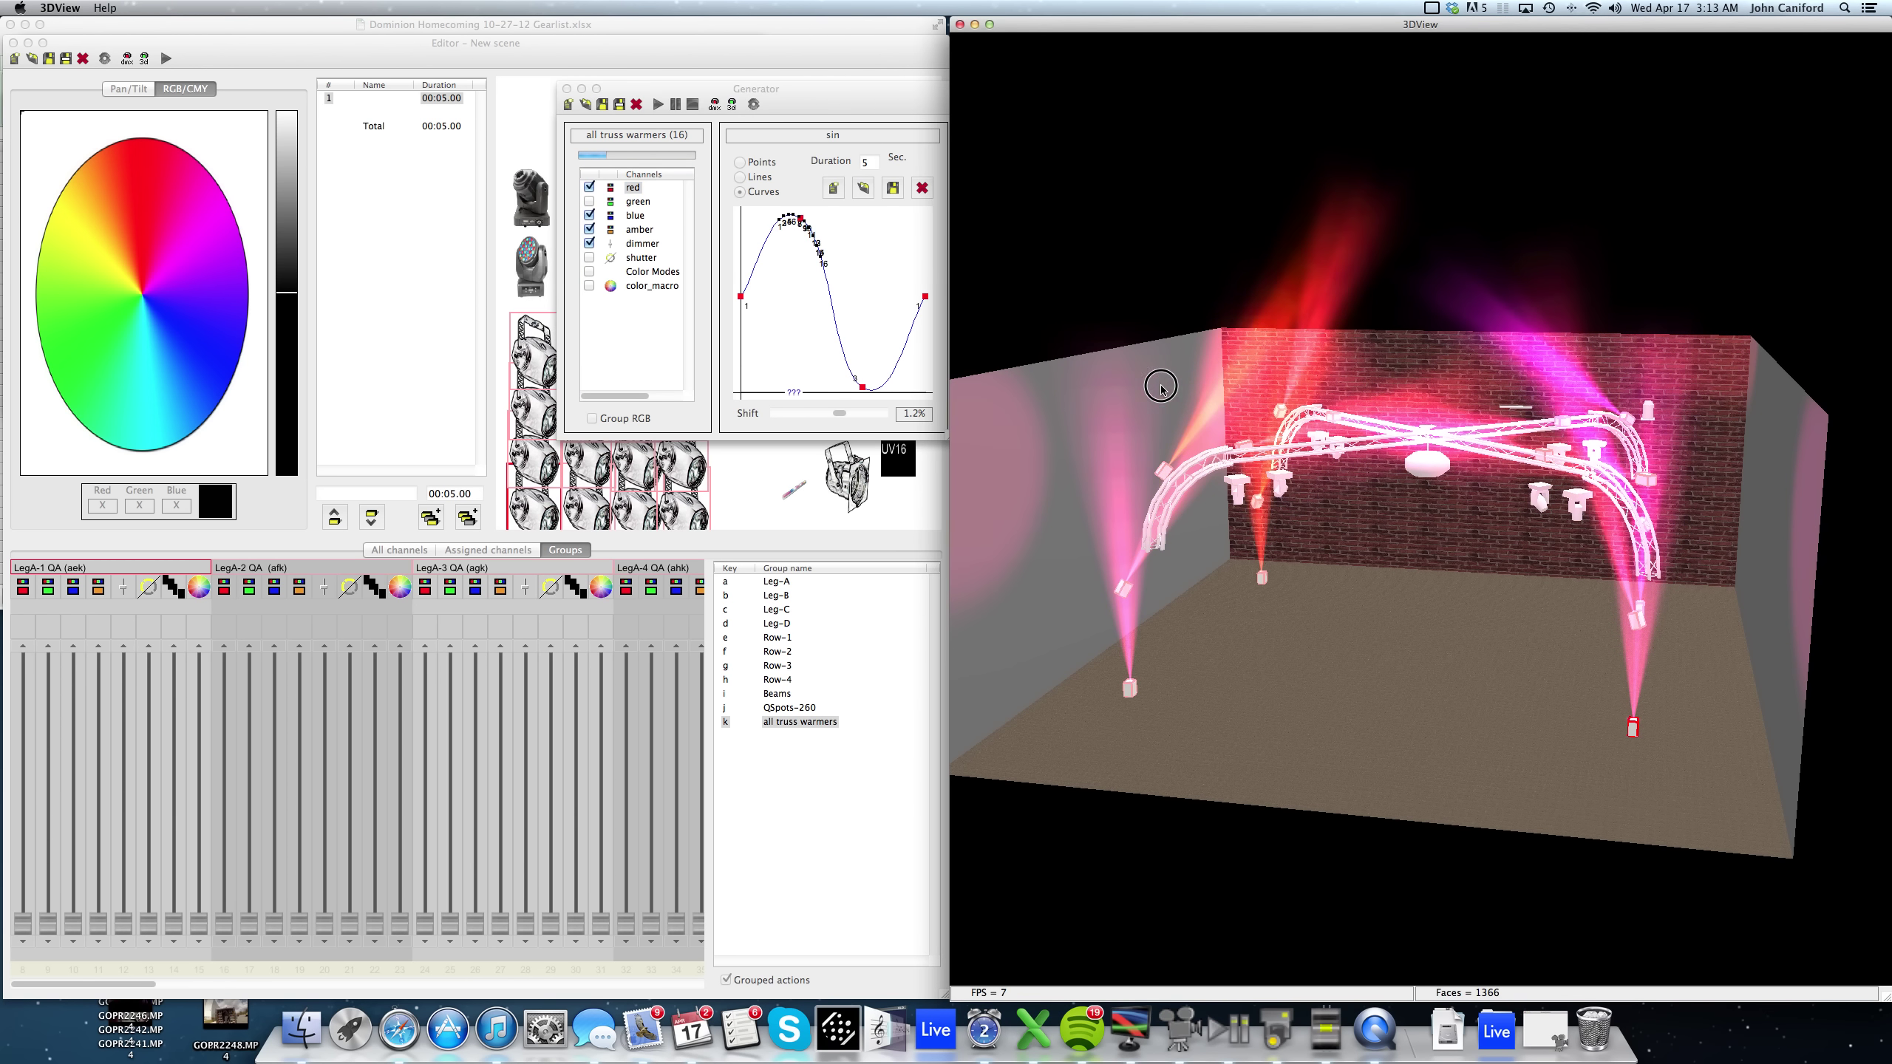
pyautogui.moveTo(1160, 388)
pyautogui.mouseDown()
pyautogui.moveTo(1153, 424)
pyautogui.moveTo(1153, 397)
pyautogui.mouseUp()
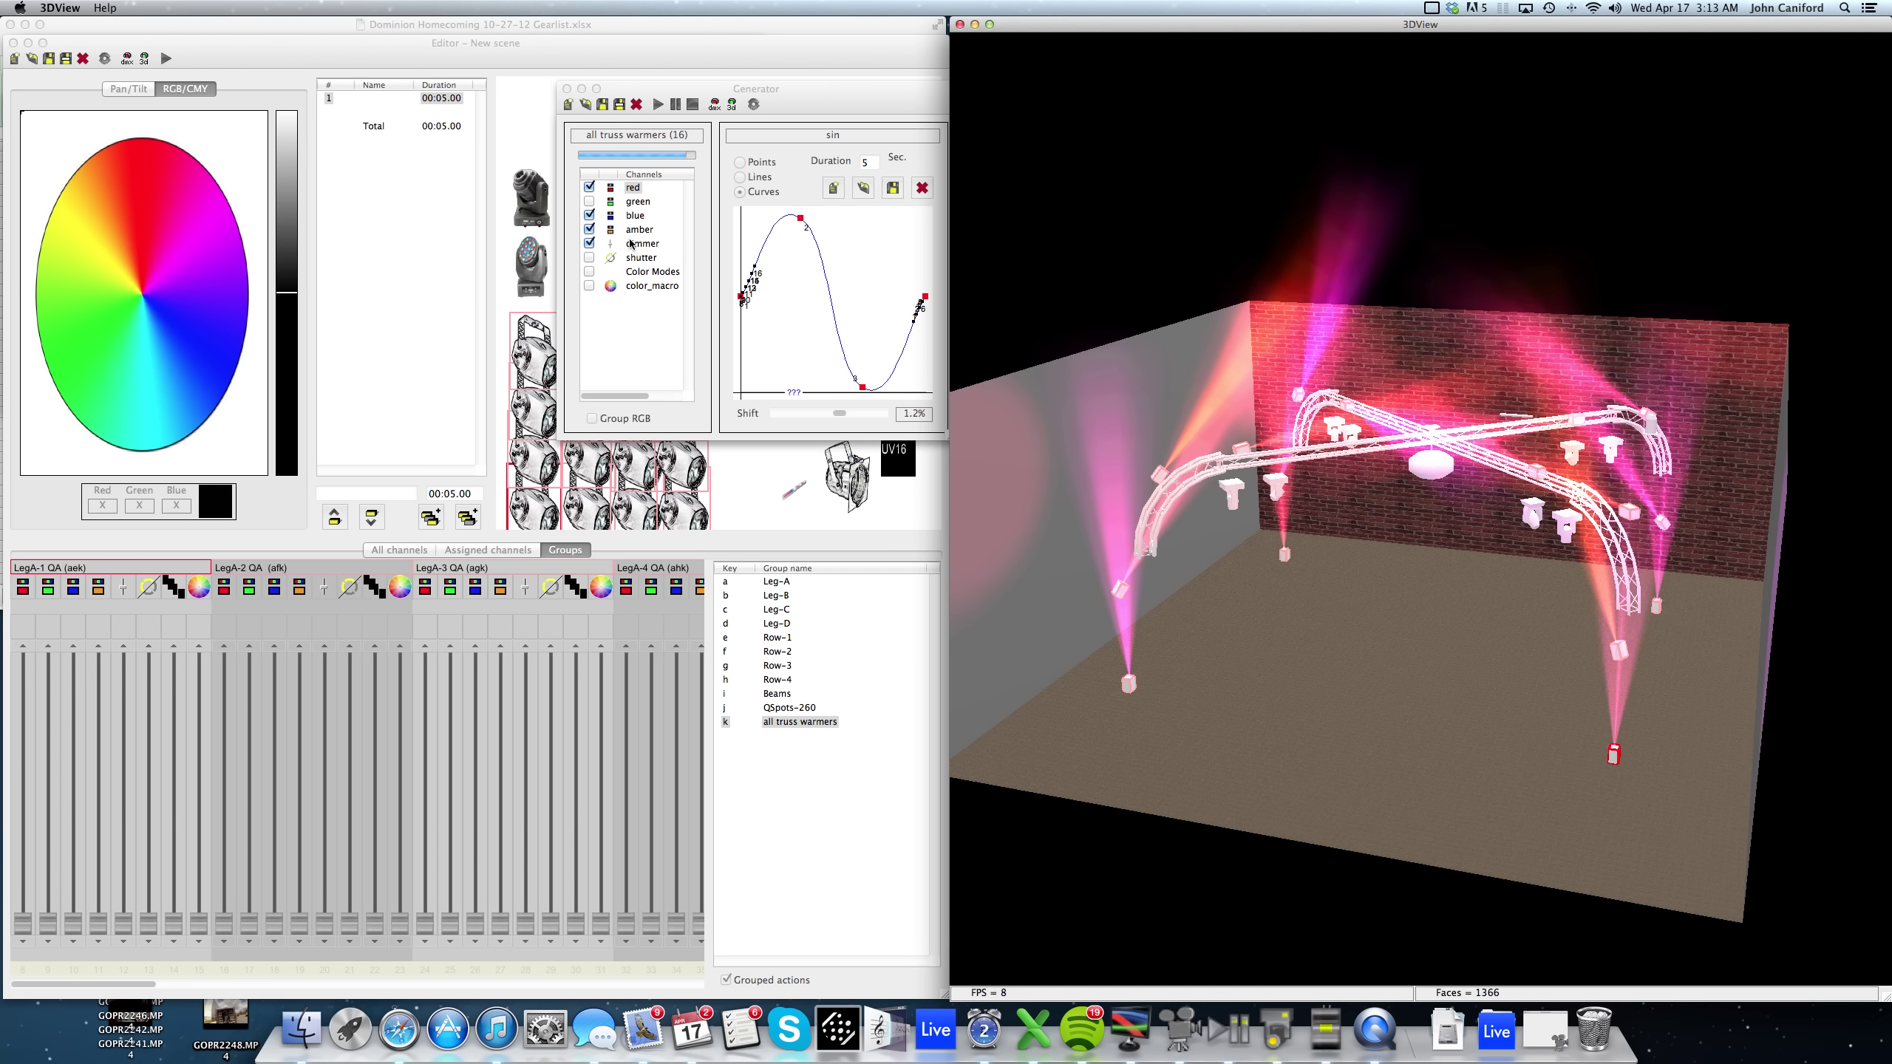
pyautogui.click(588, 247)
pyautogui.click(589, 245)
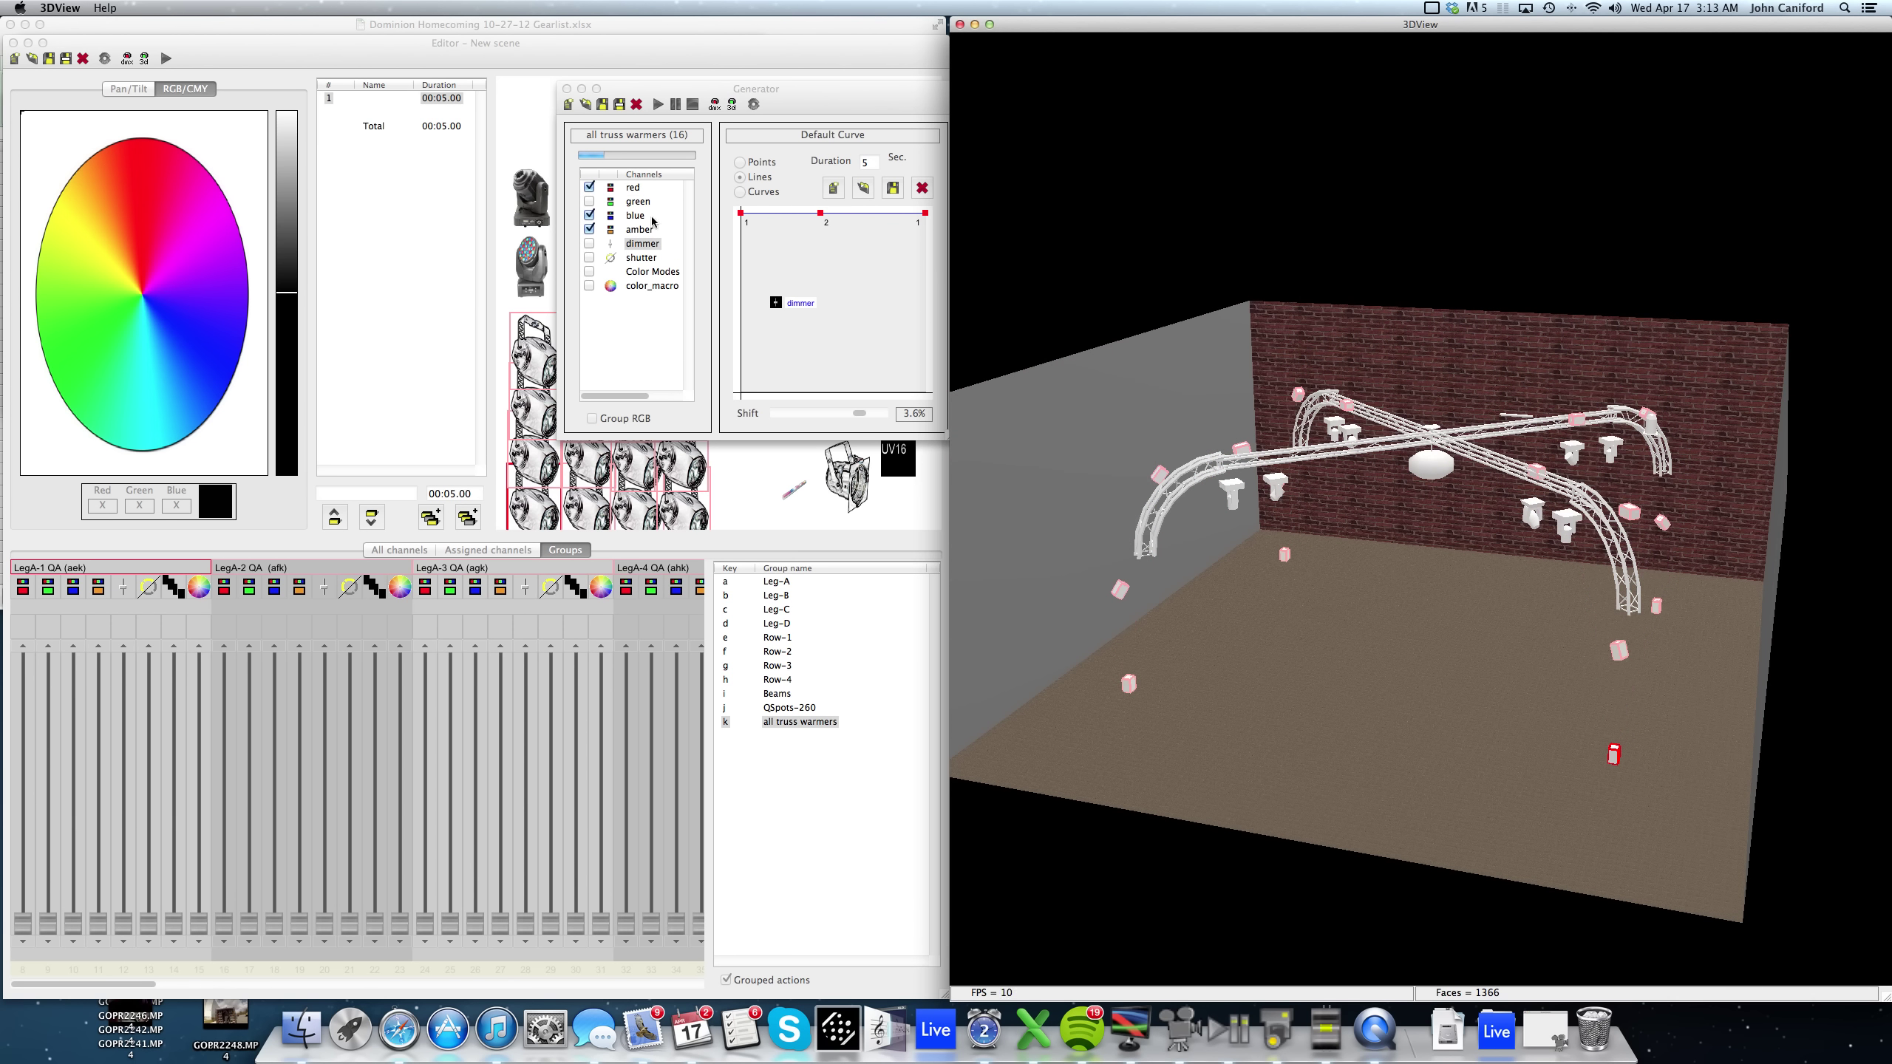
pyautogui.click(589, 245)
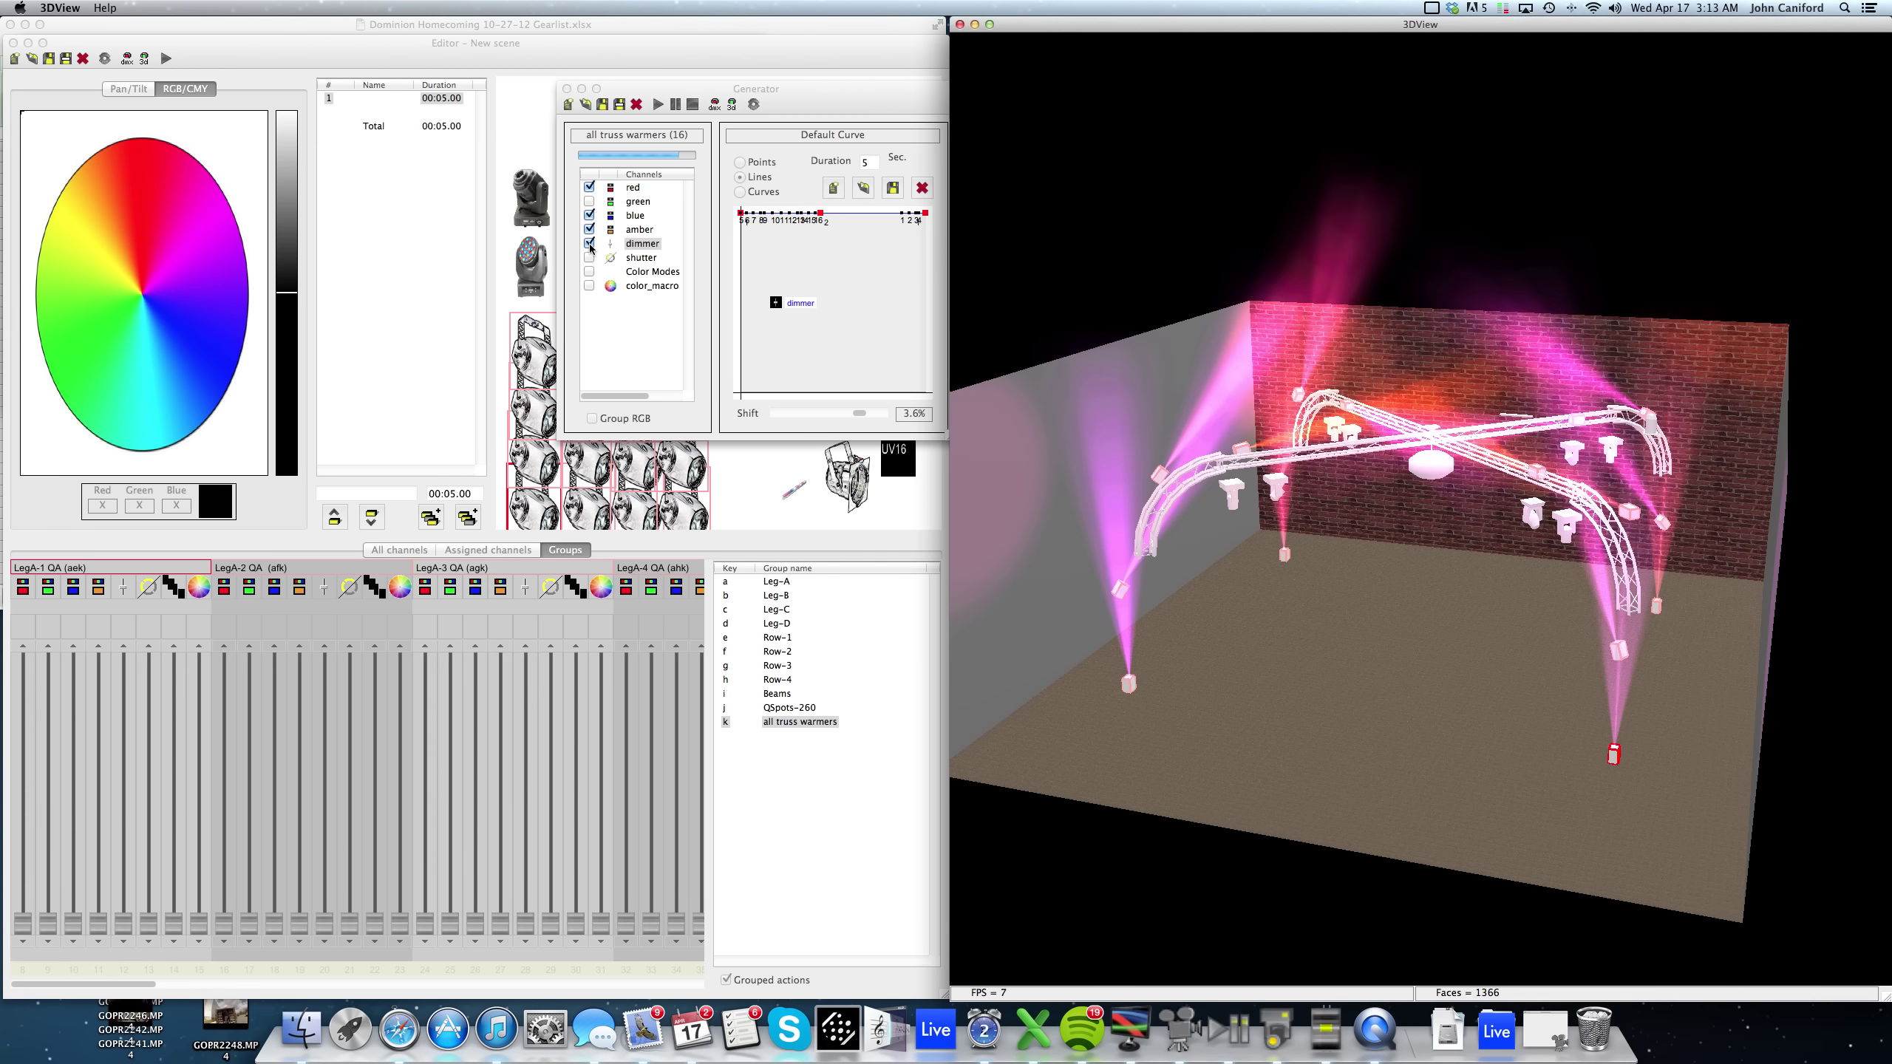
pyautogui.click(589, 245)
# Load the sin_6point curve on the blue channel and bring up the Live cue page.
pyautogui.click(638, 230)
pyautogui.click(637, 215)
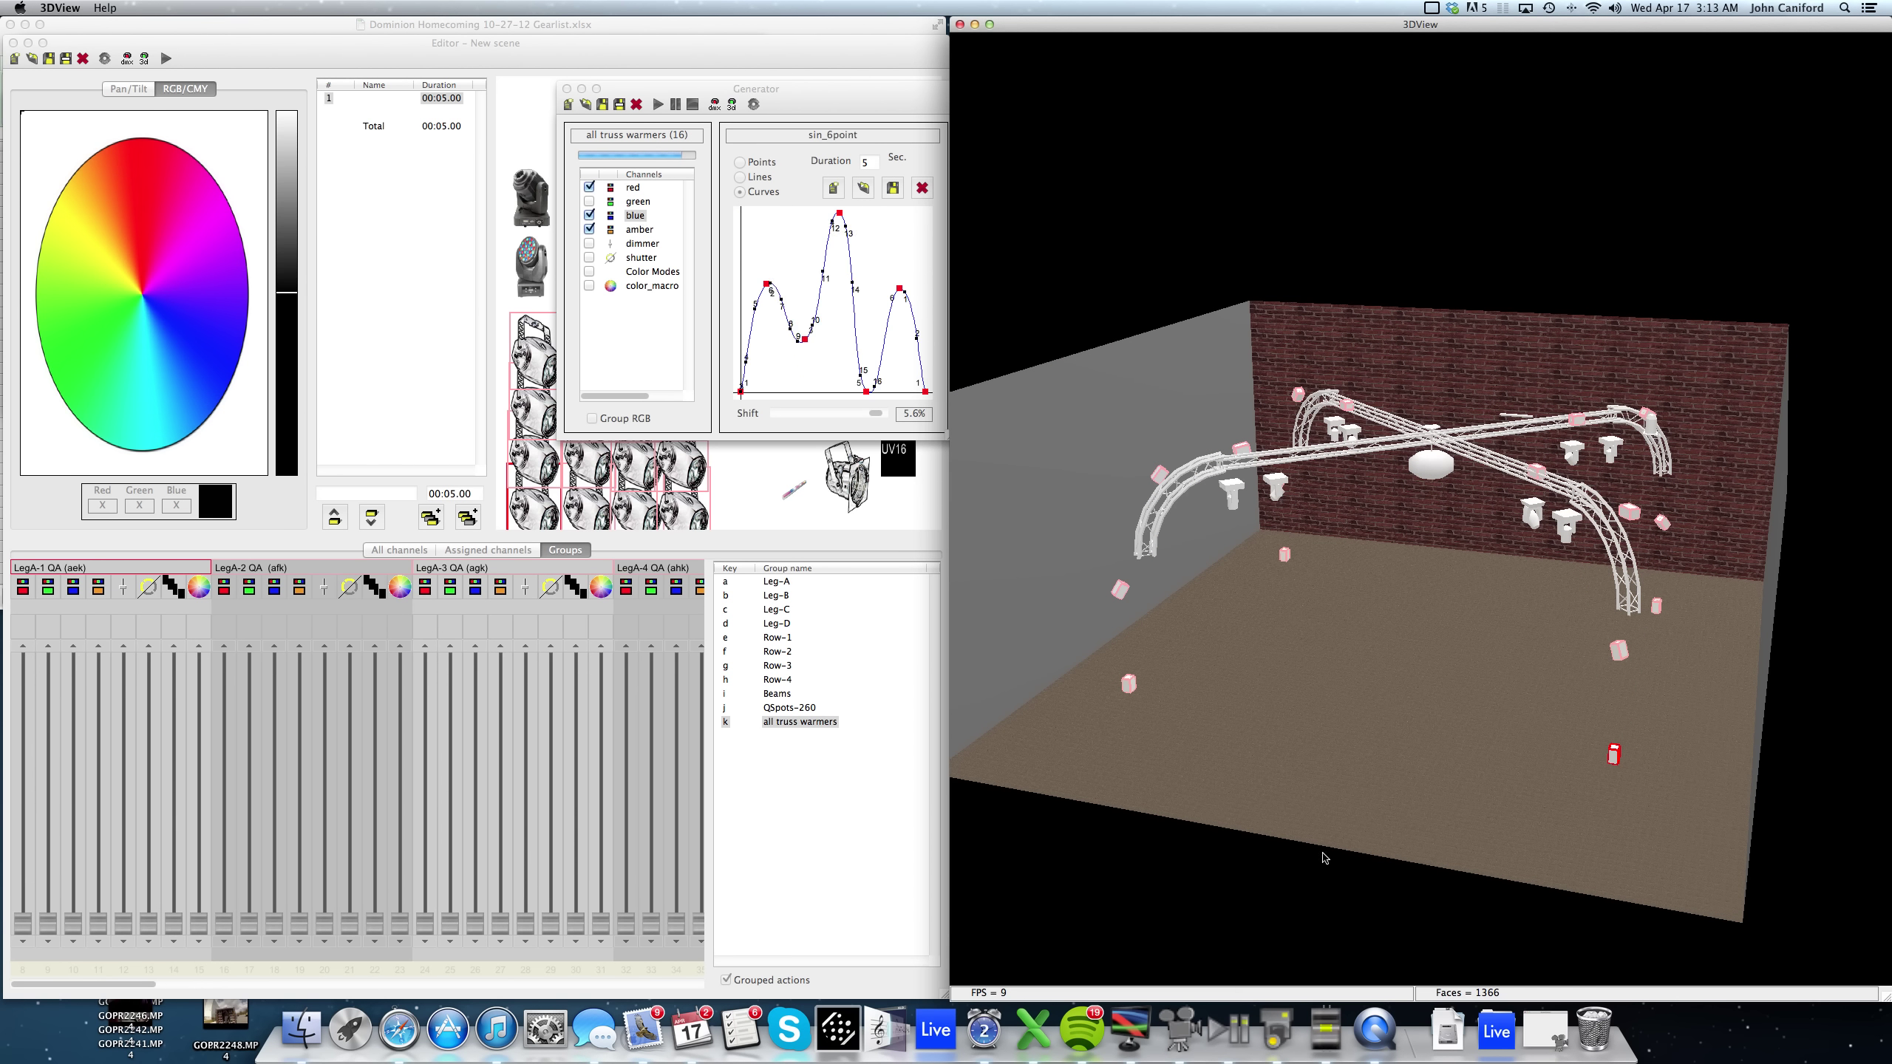
pyautogui.click(1227, 1056)
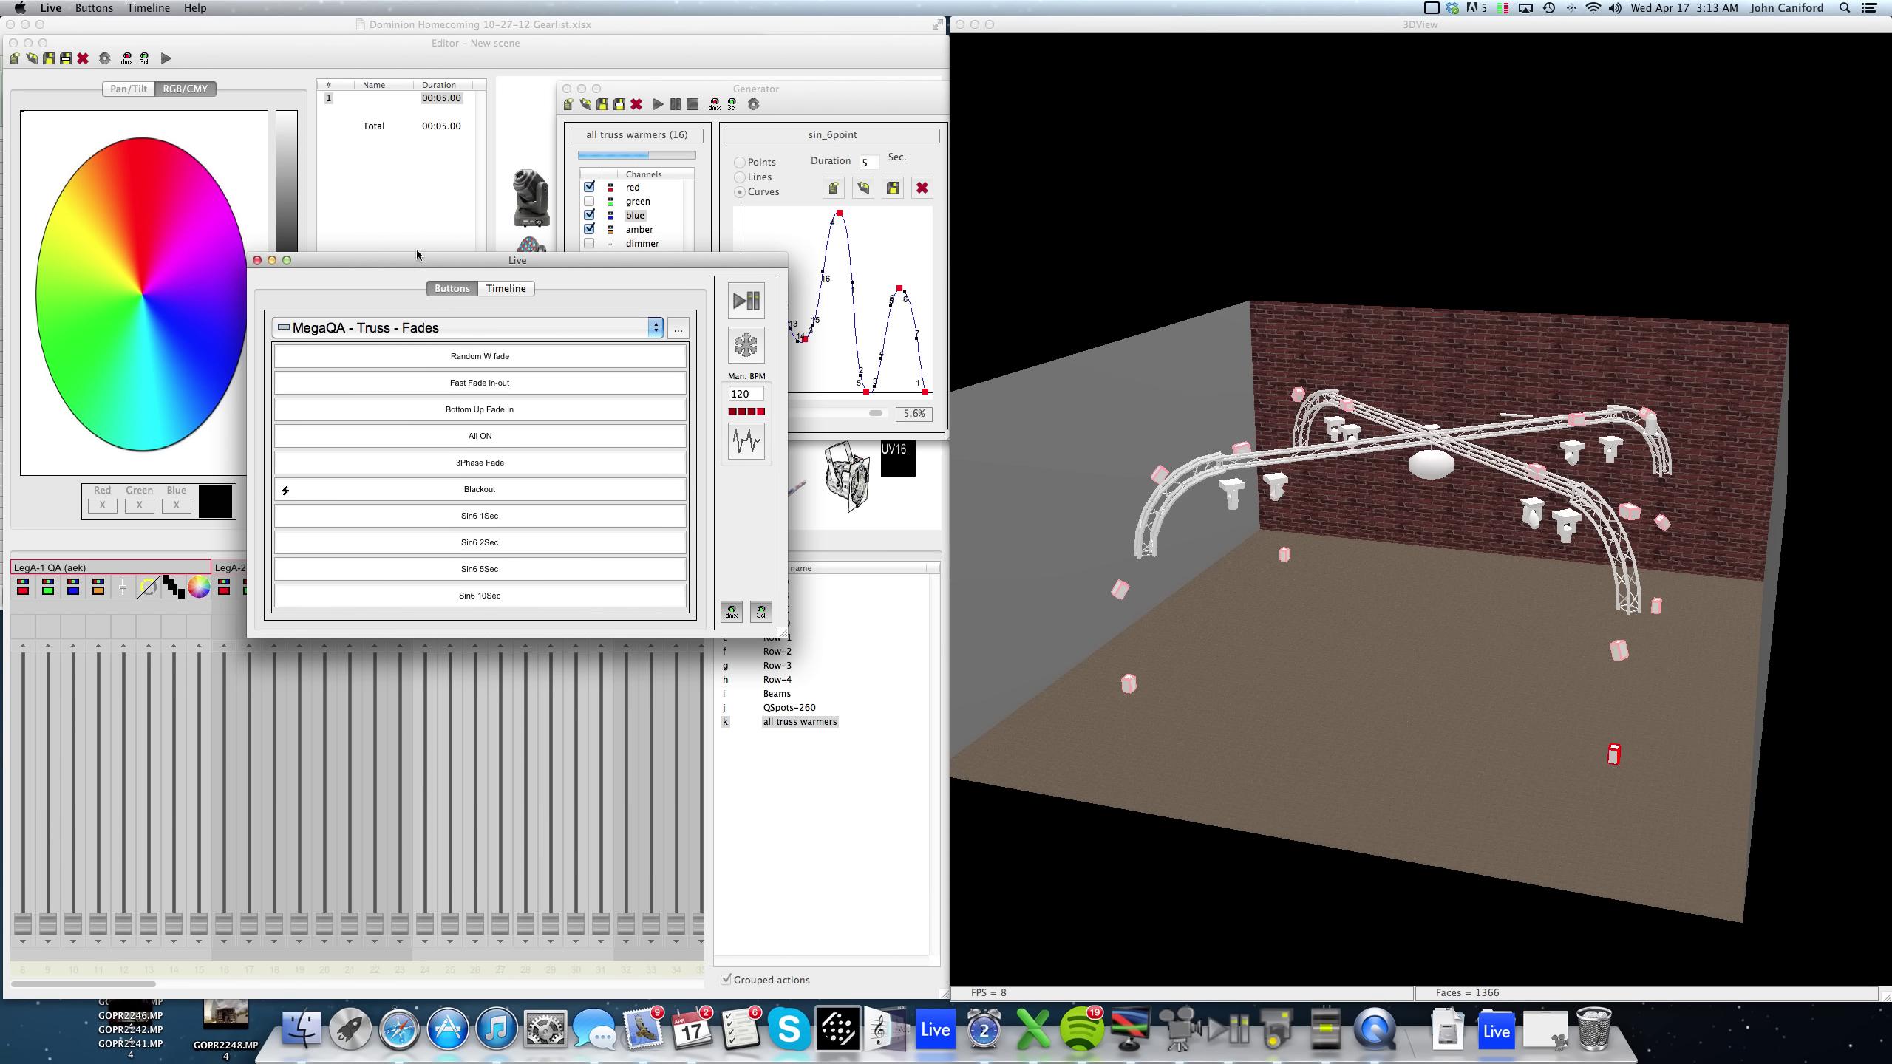
# Trigger All ON, the Sin6 10, 5, 2 and 1 second chases, then Blackout.
pyautogui.moveTo(401, 260); pyautogui.dragTo(344, 480)
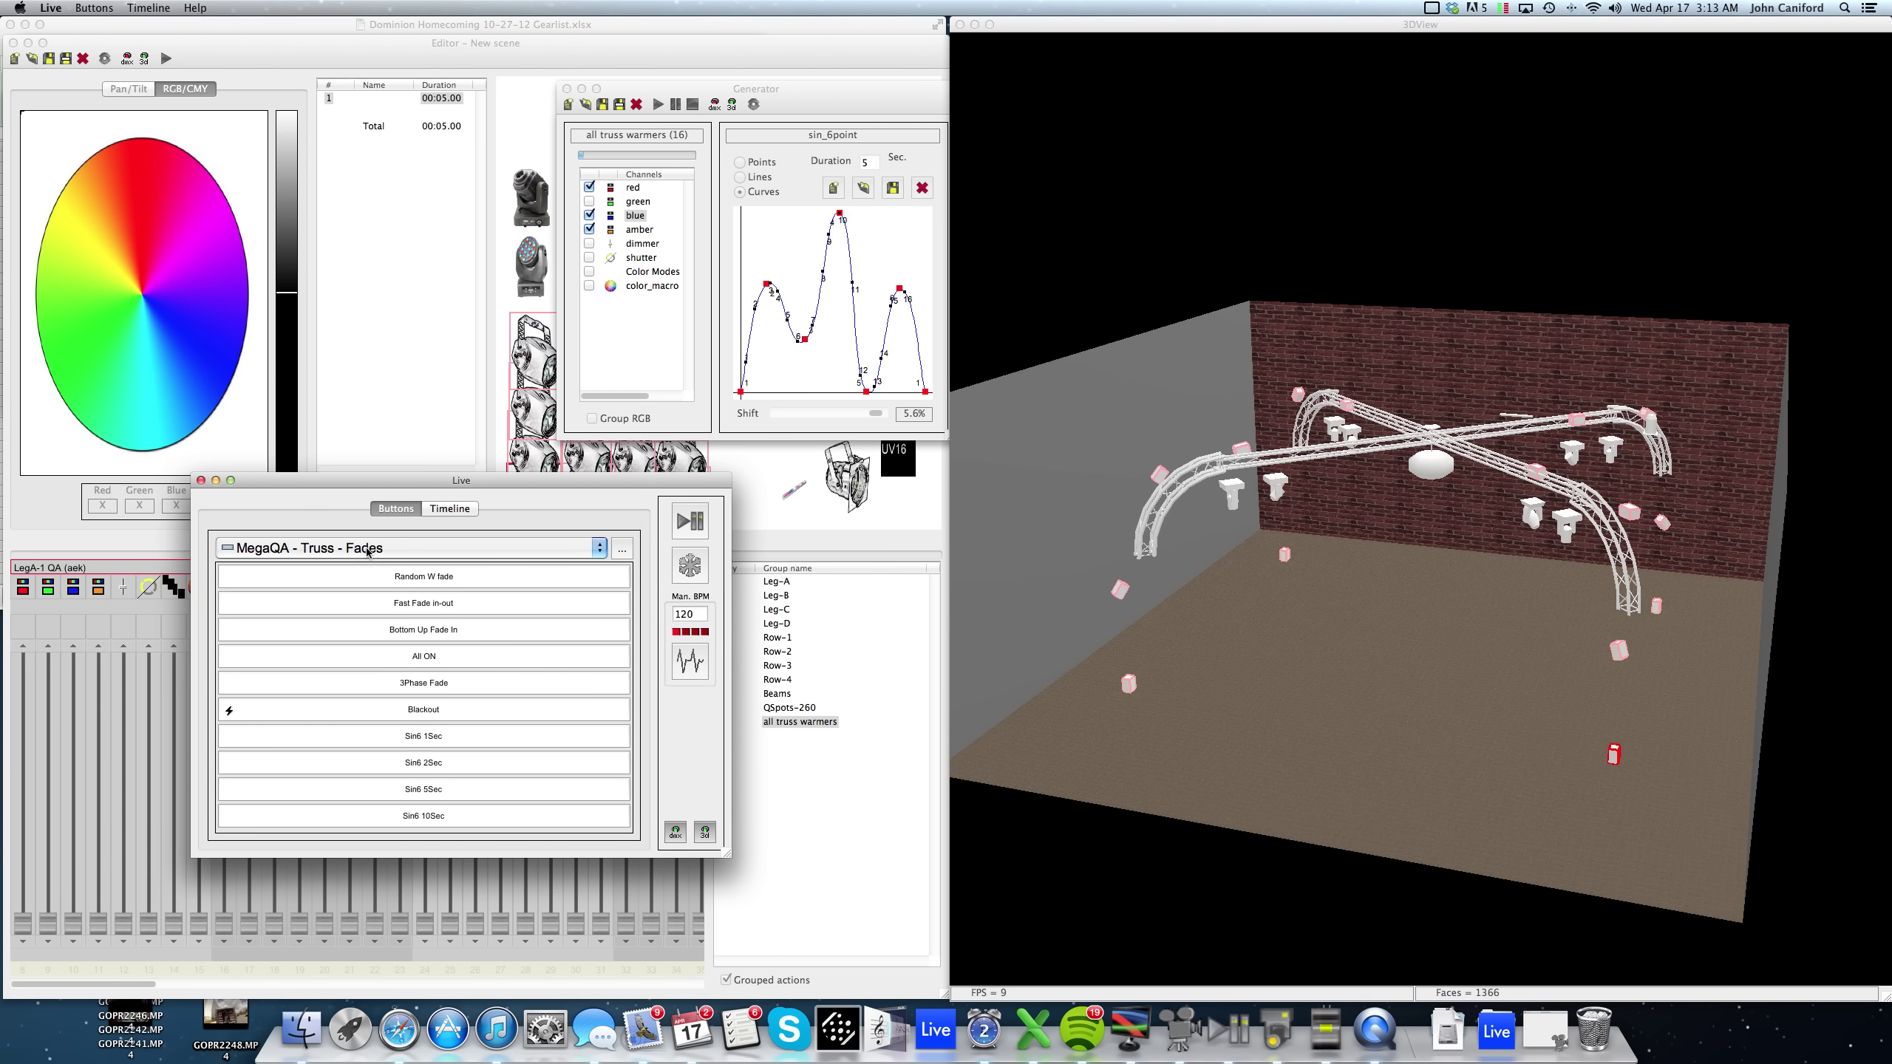
pyautogui.click(443, 662)
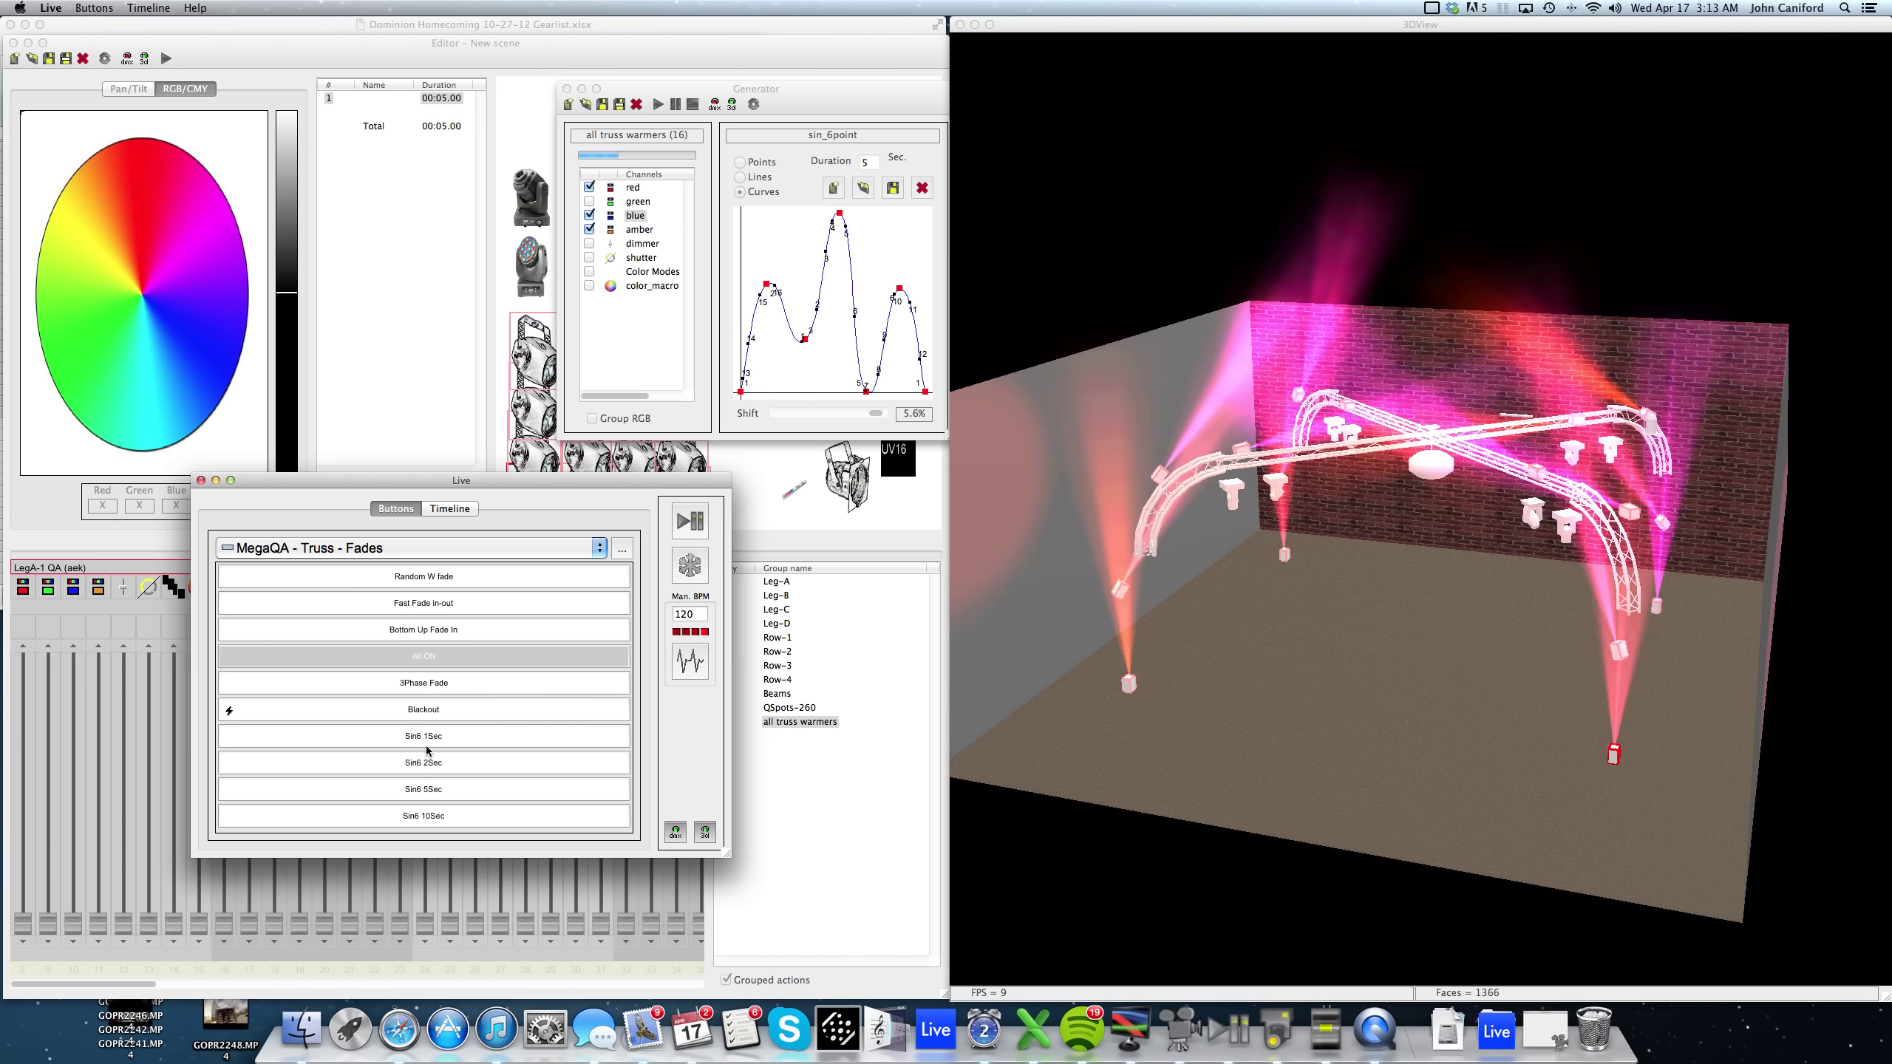
pyautogui.click(412, 819)
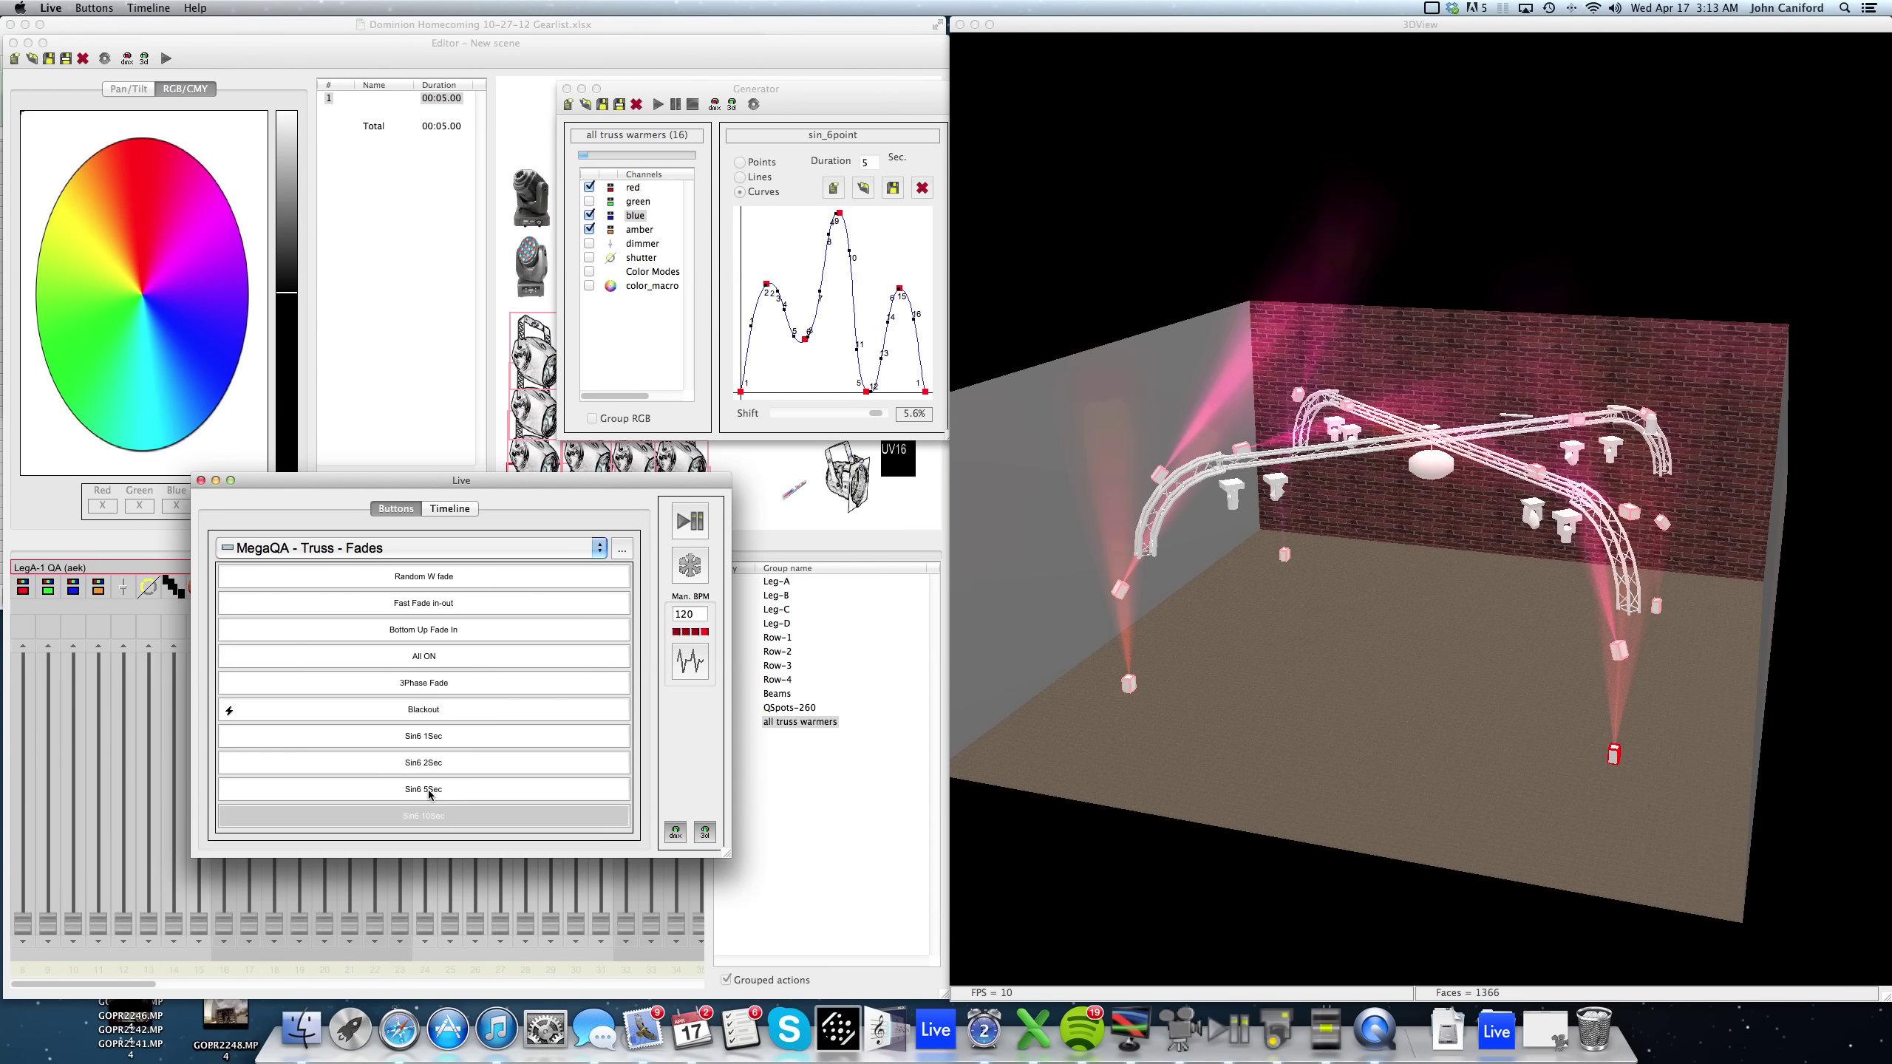
pyautogui.click(429, 792)
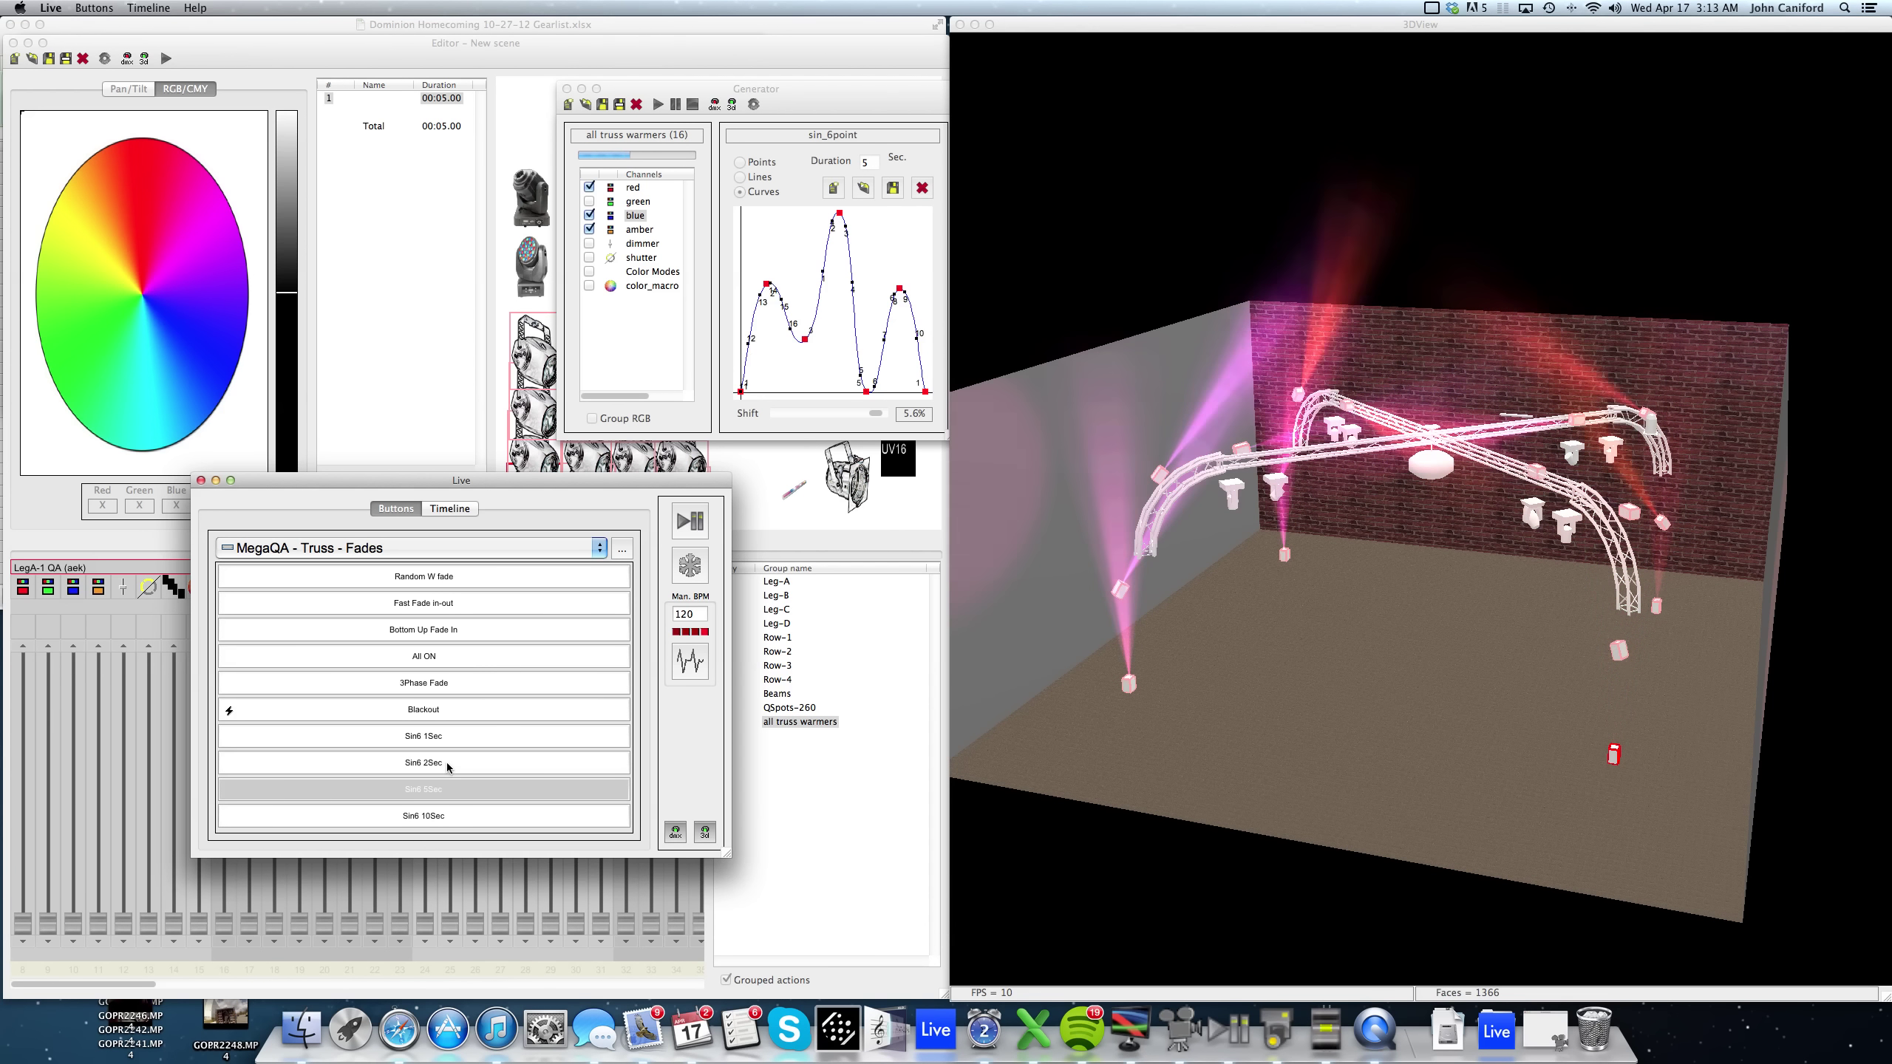
pyautogui.click(447, 763)
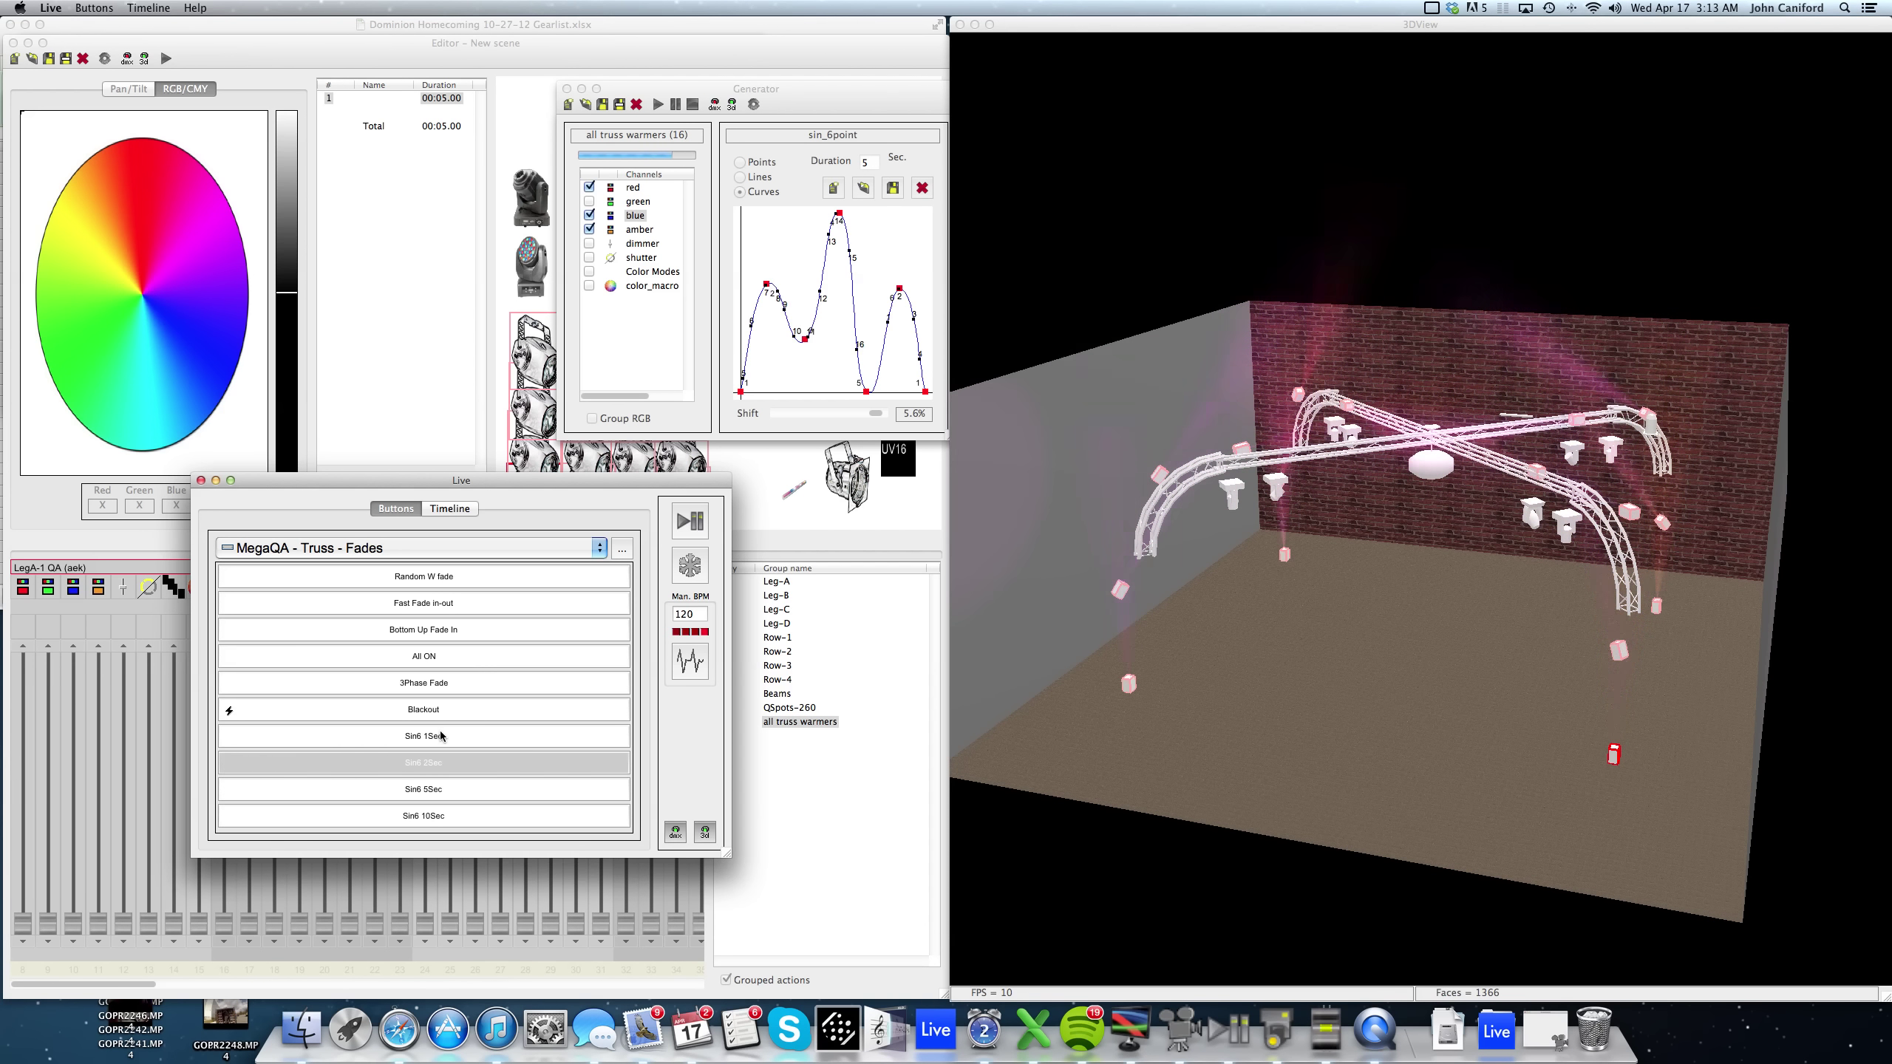
pyautogui.click(441, 736)
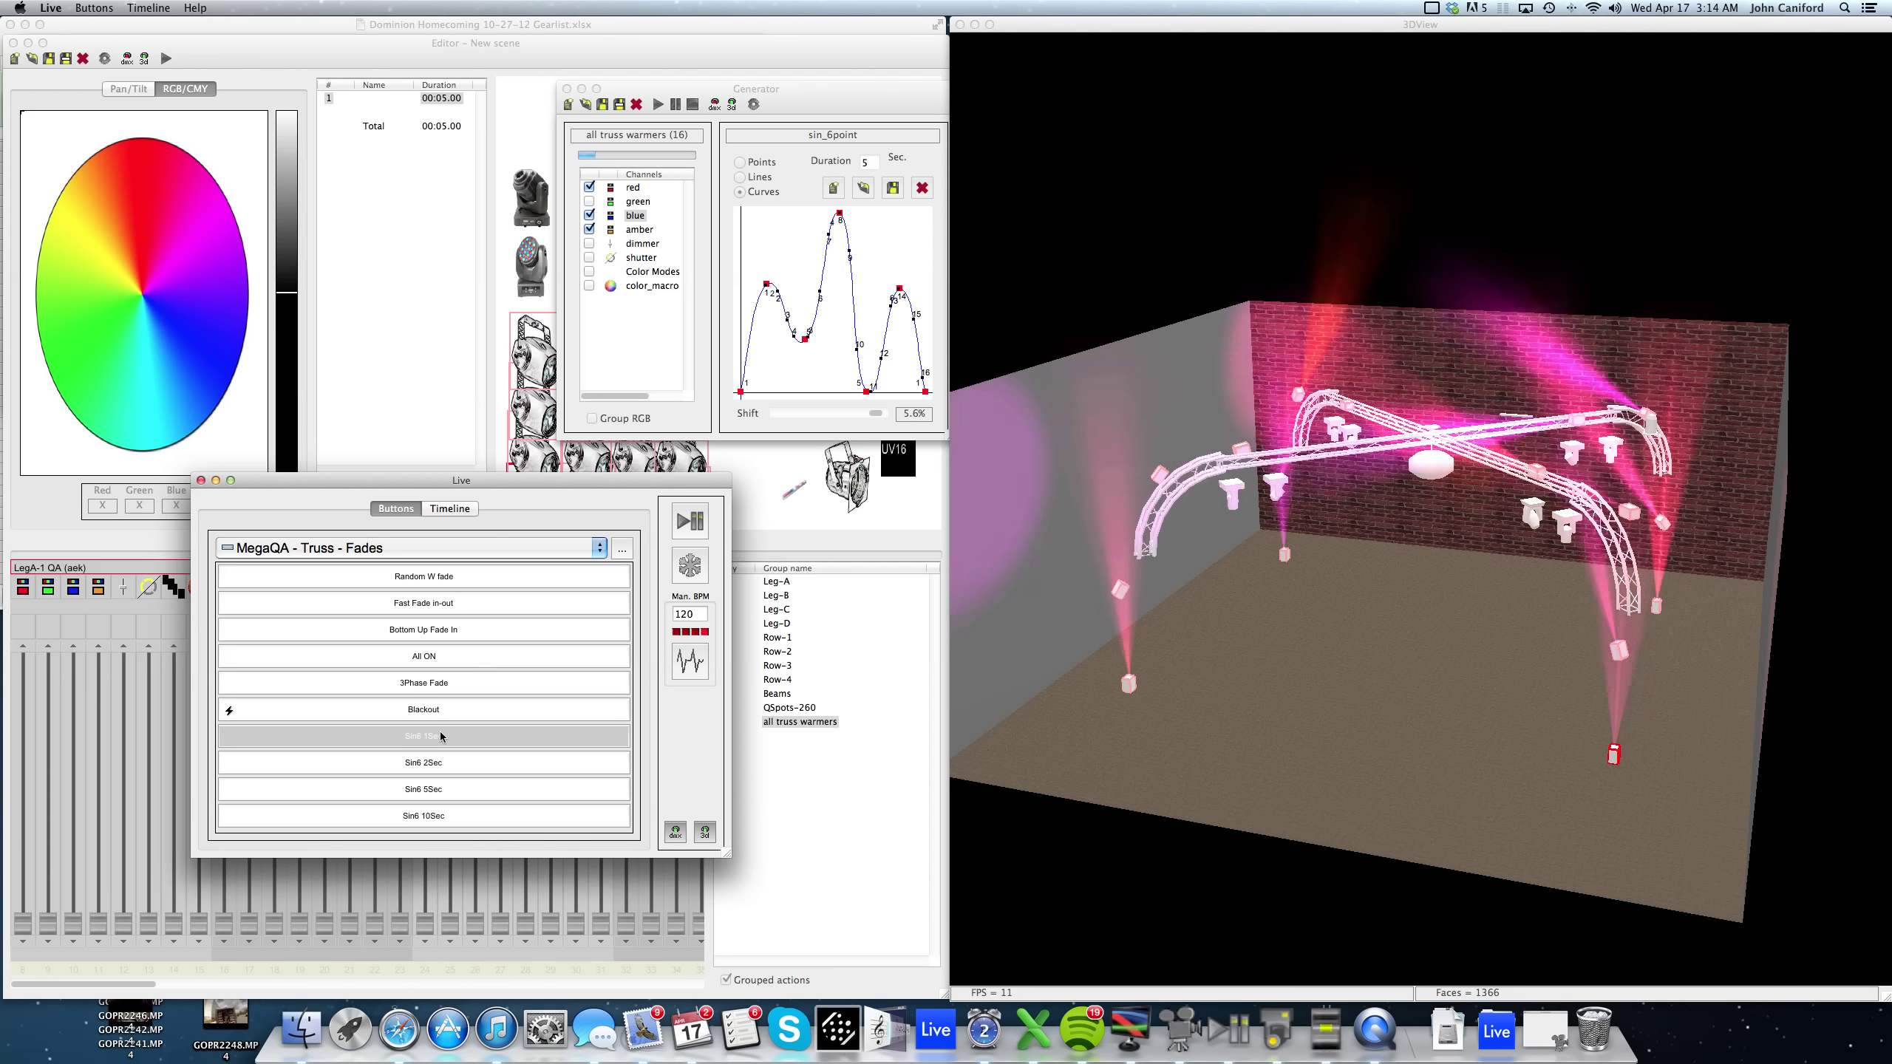
pyautogui.click(441, 712)
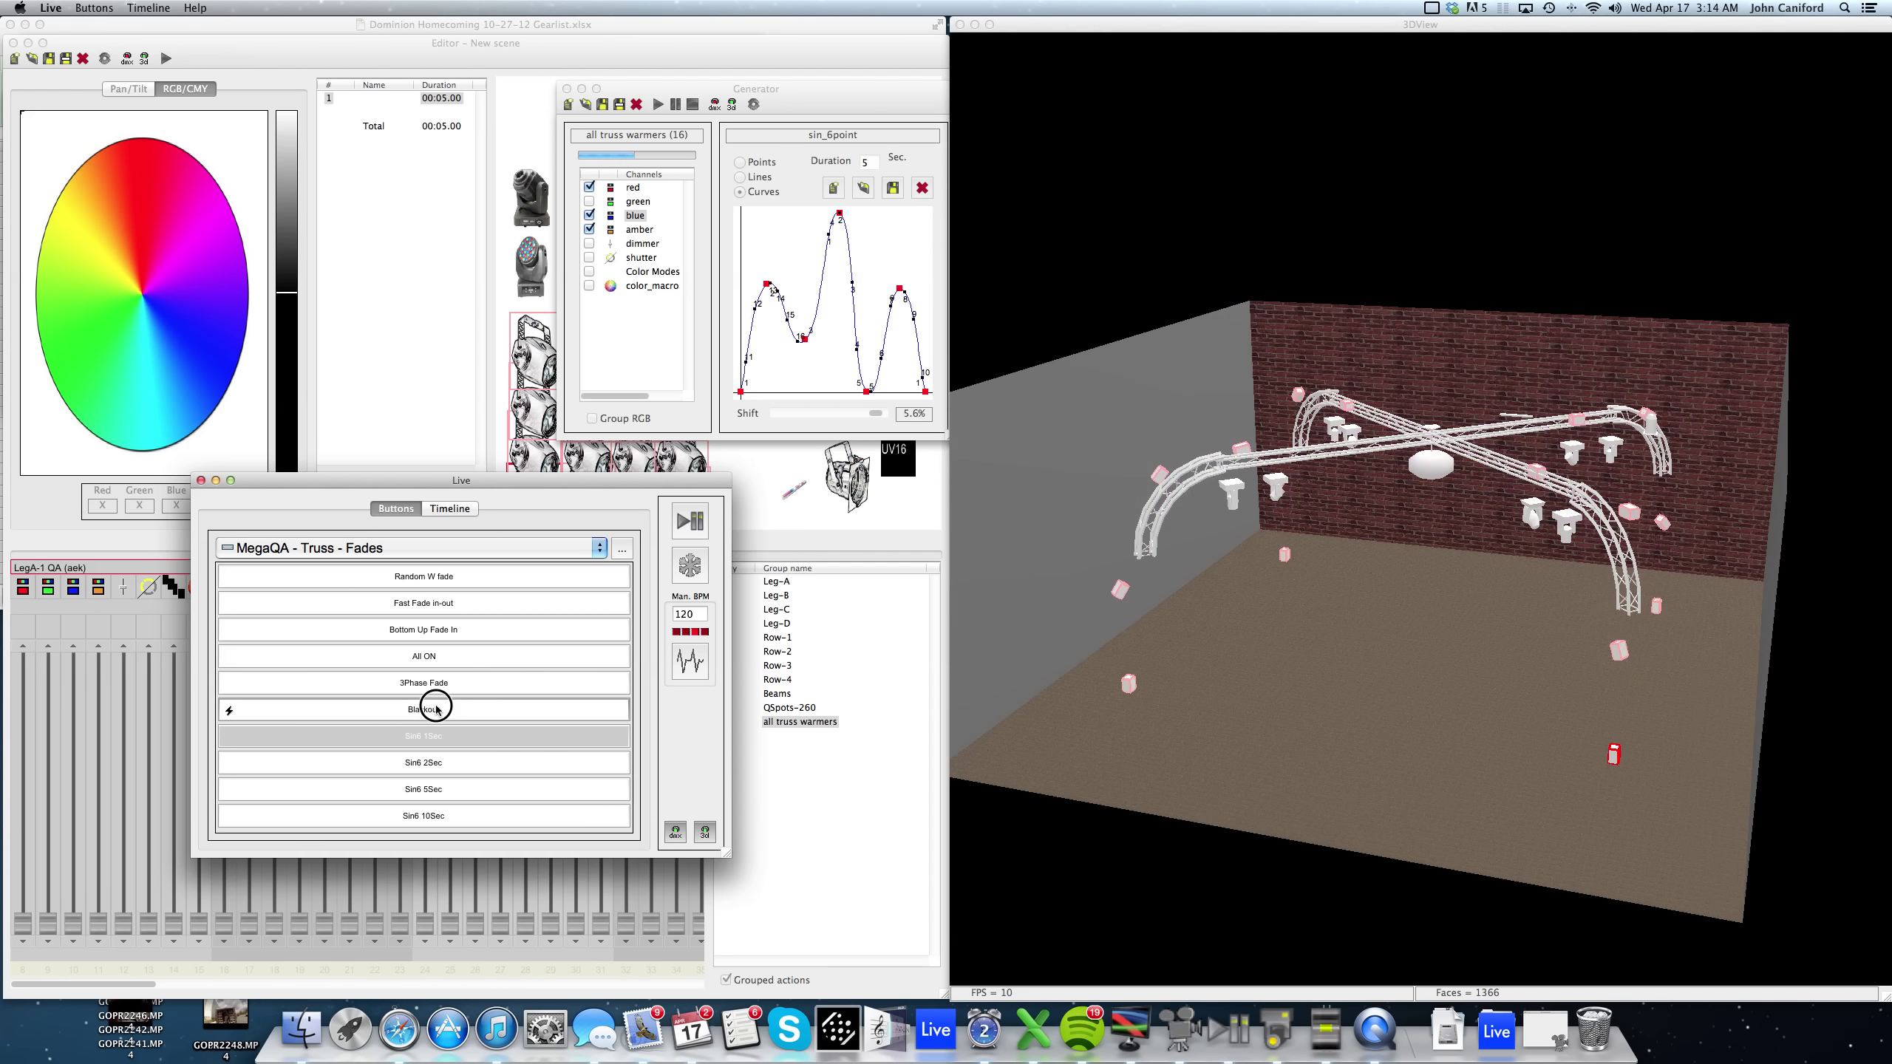
# Run All ON, 3Phase Fade, Fast Fade, Random W fade and Bottom Up Fade In.
pyautogui.click(446, 658)
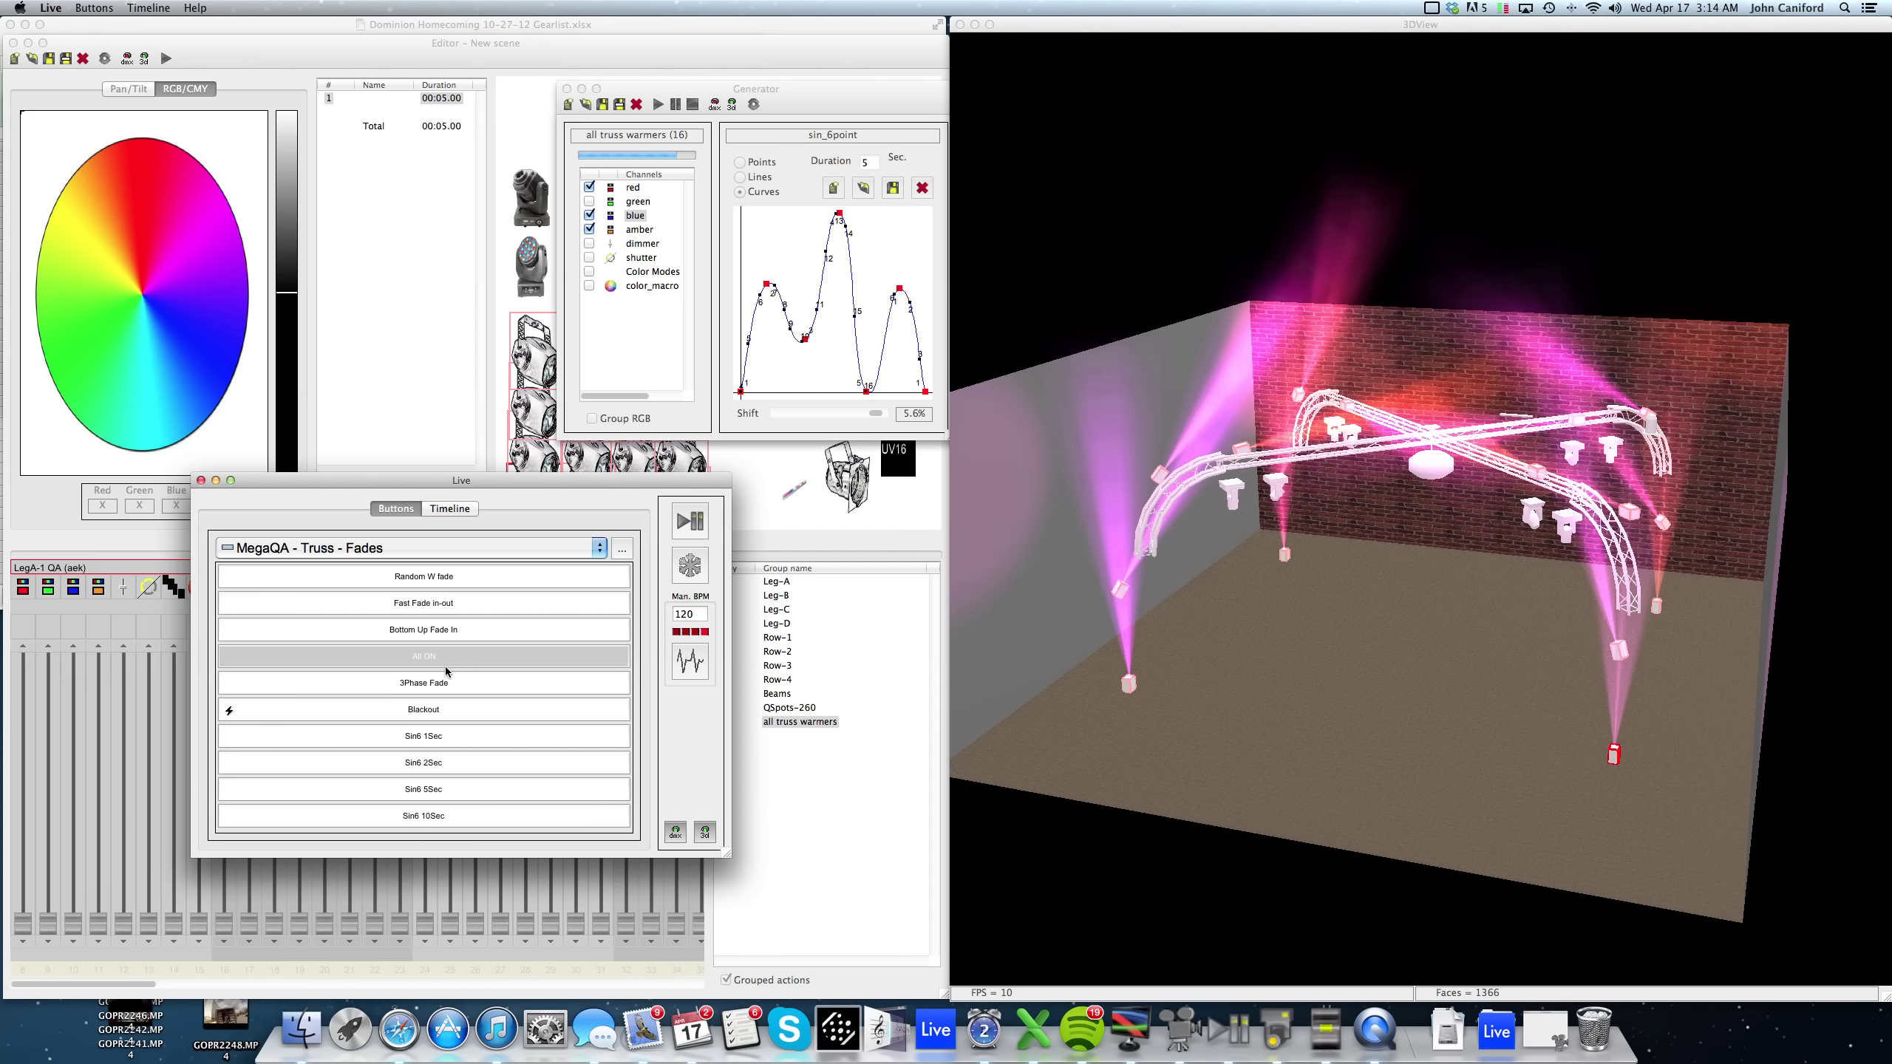
pyautogui.click(440, 682)
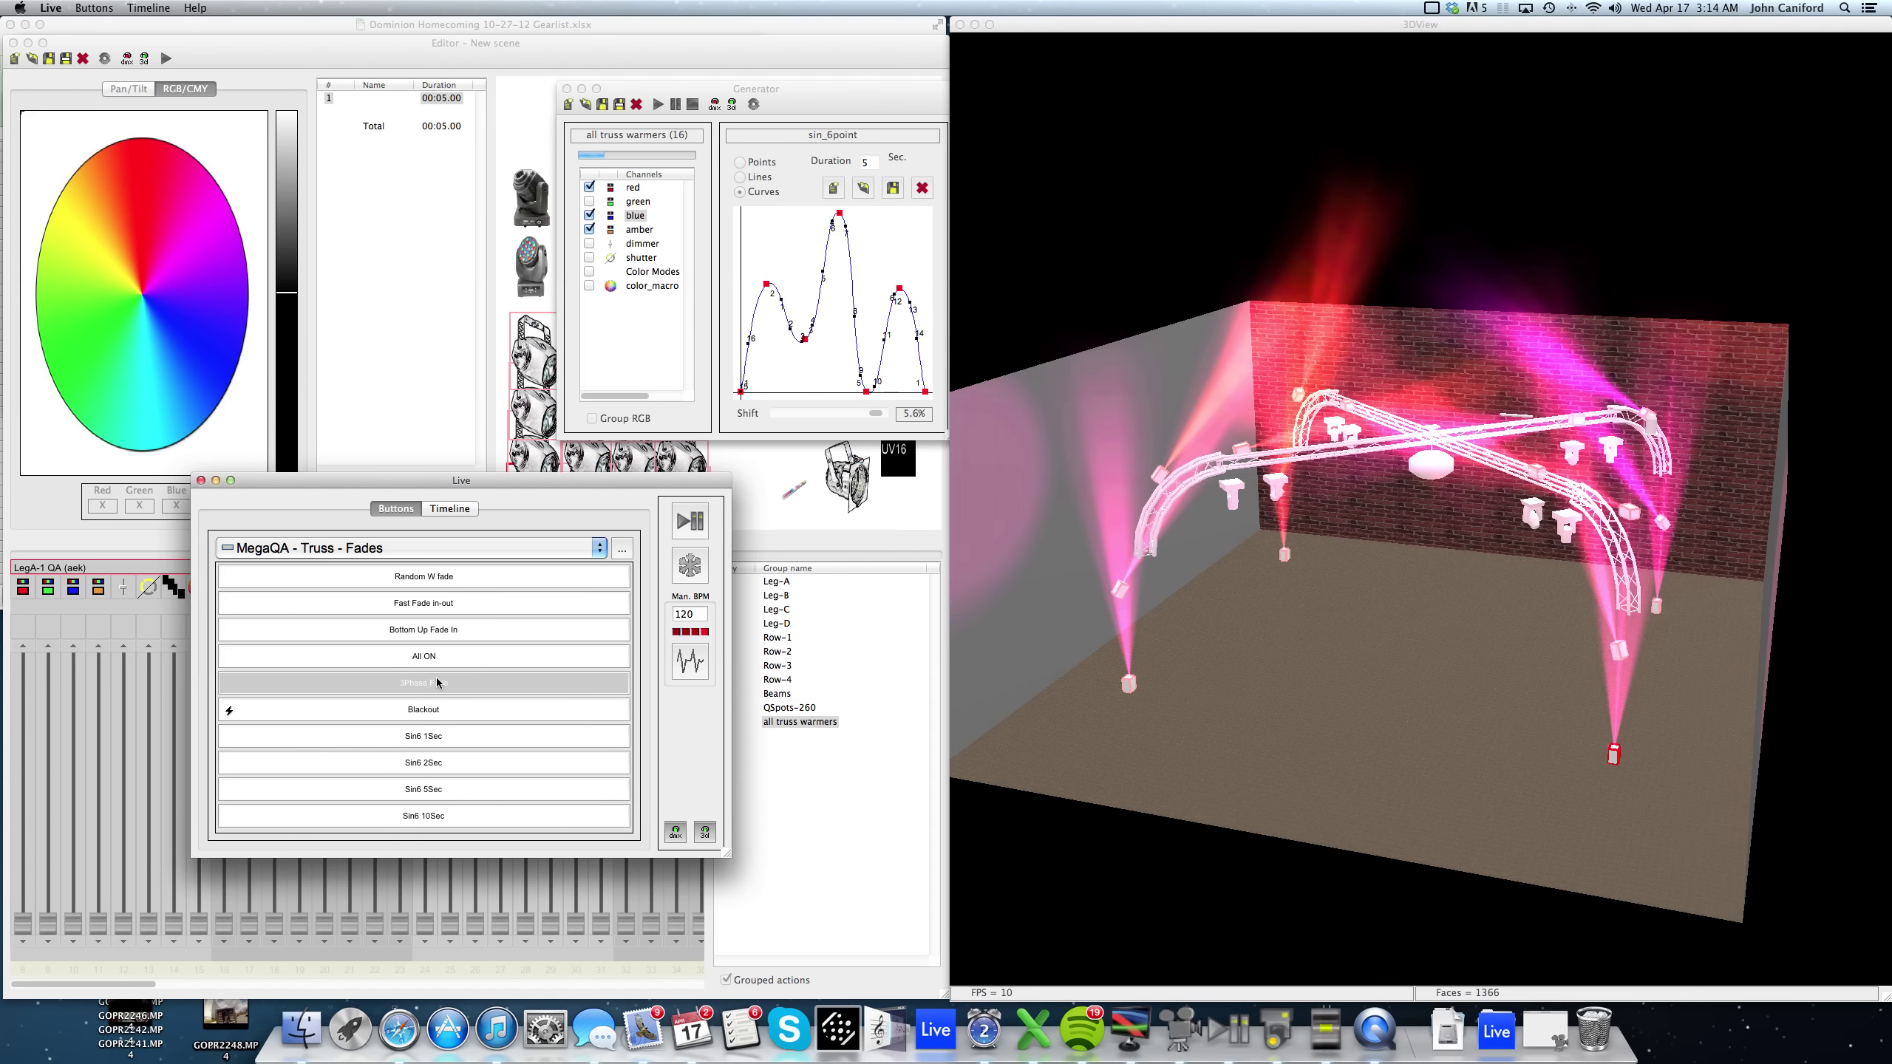
pyautogui.click(447, 603)
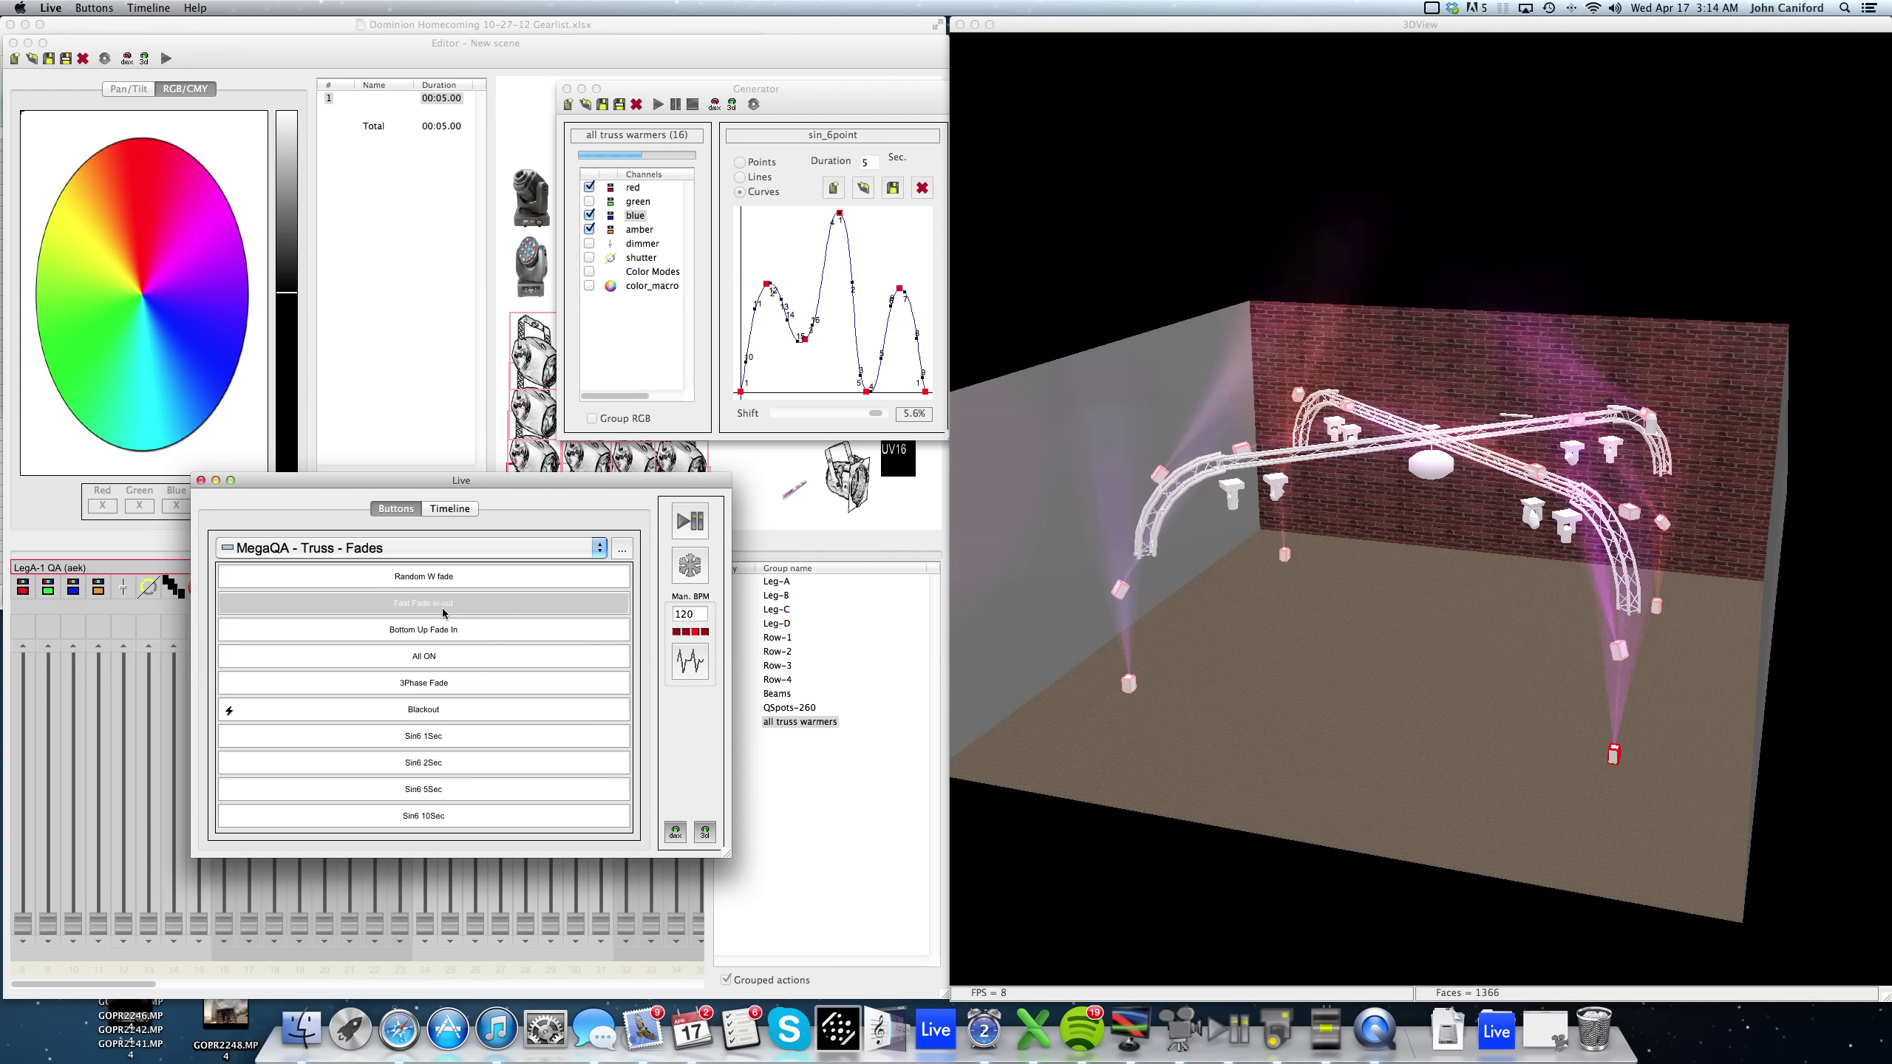
pyautogui.click(452, 579)
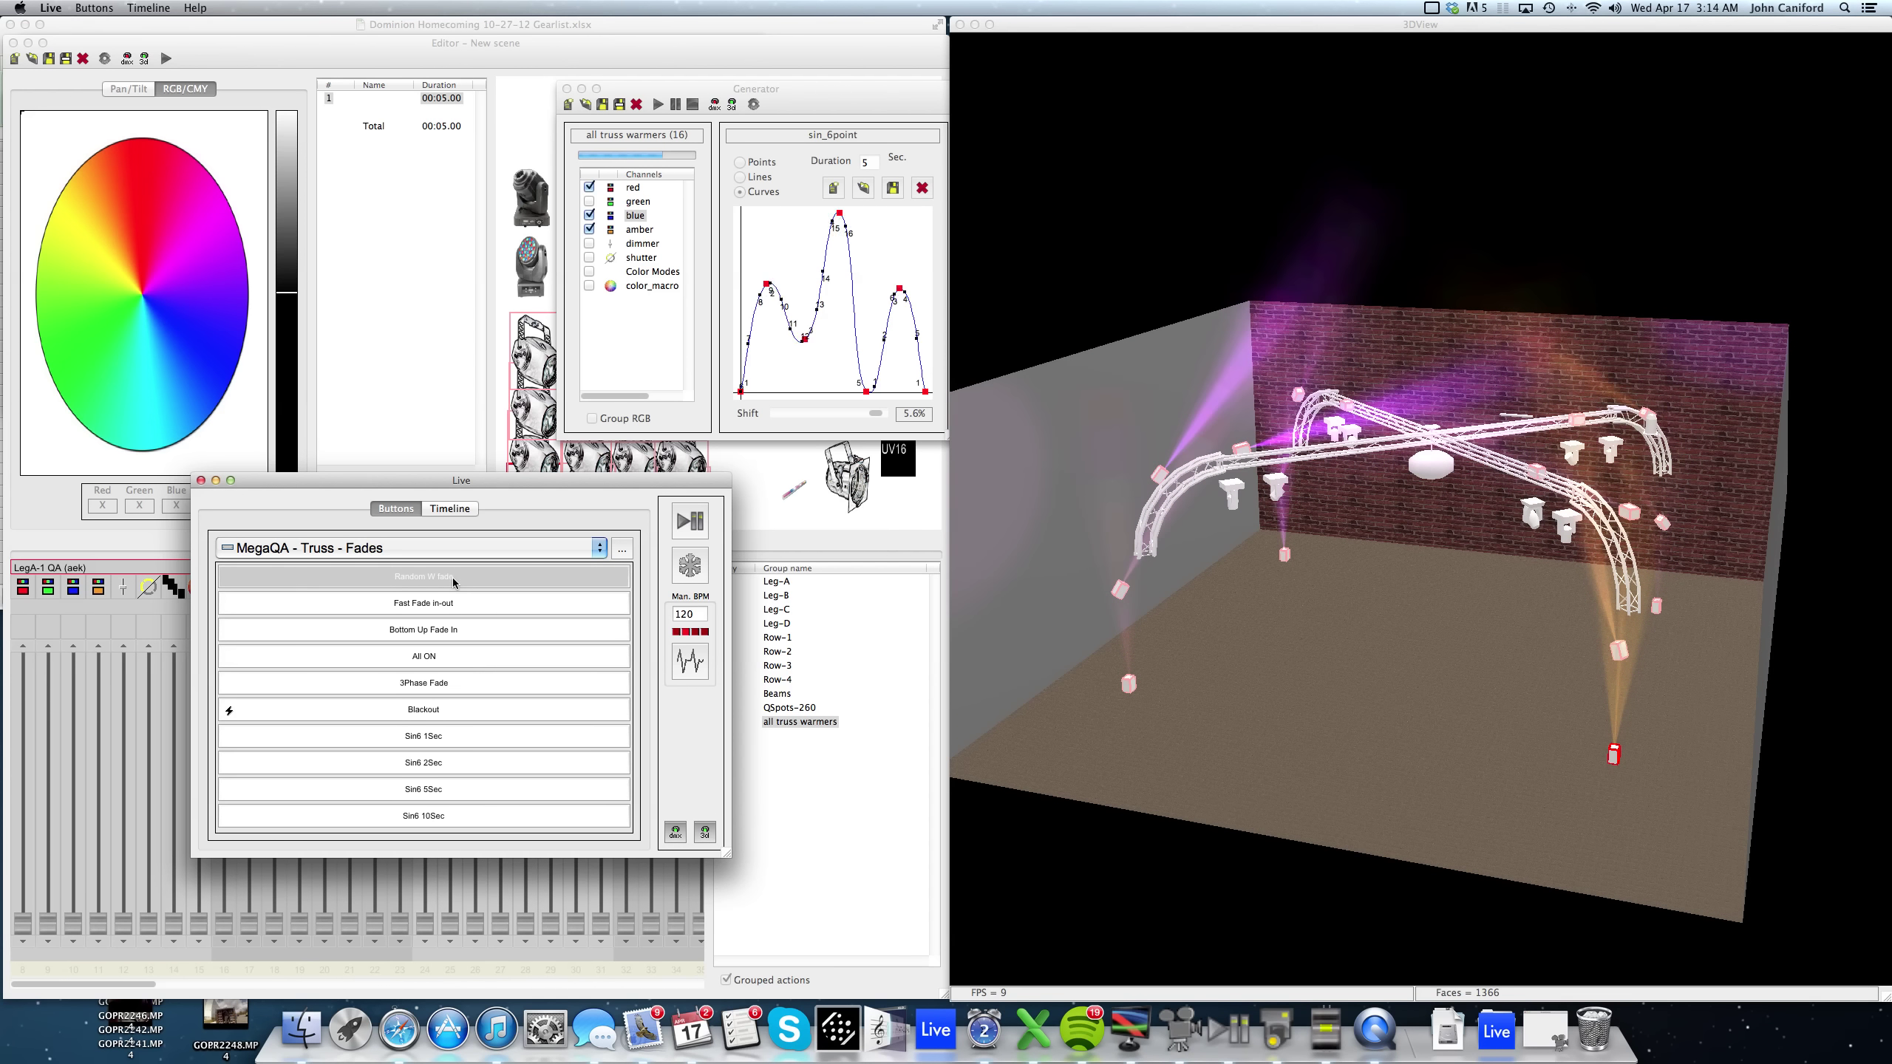
pyautogui.click(438, 639)
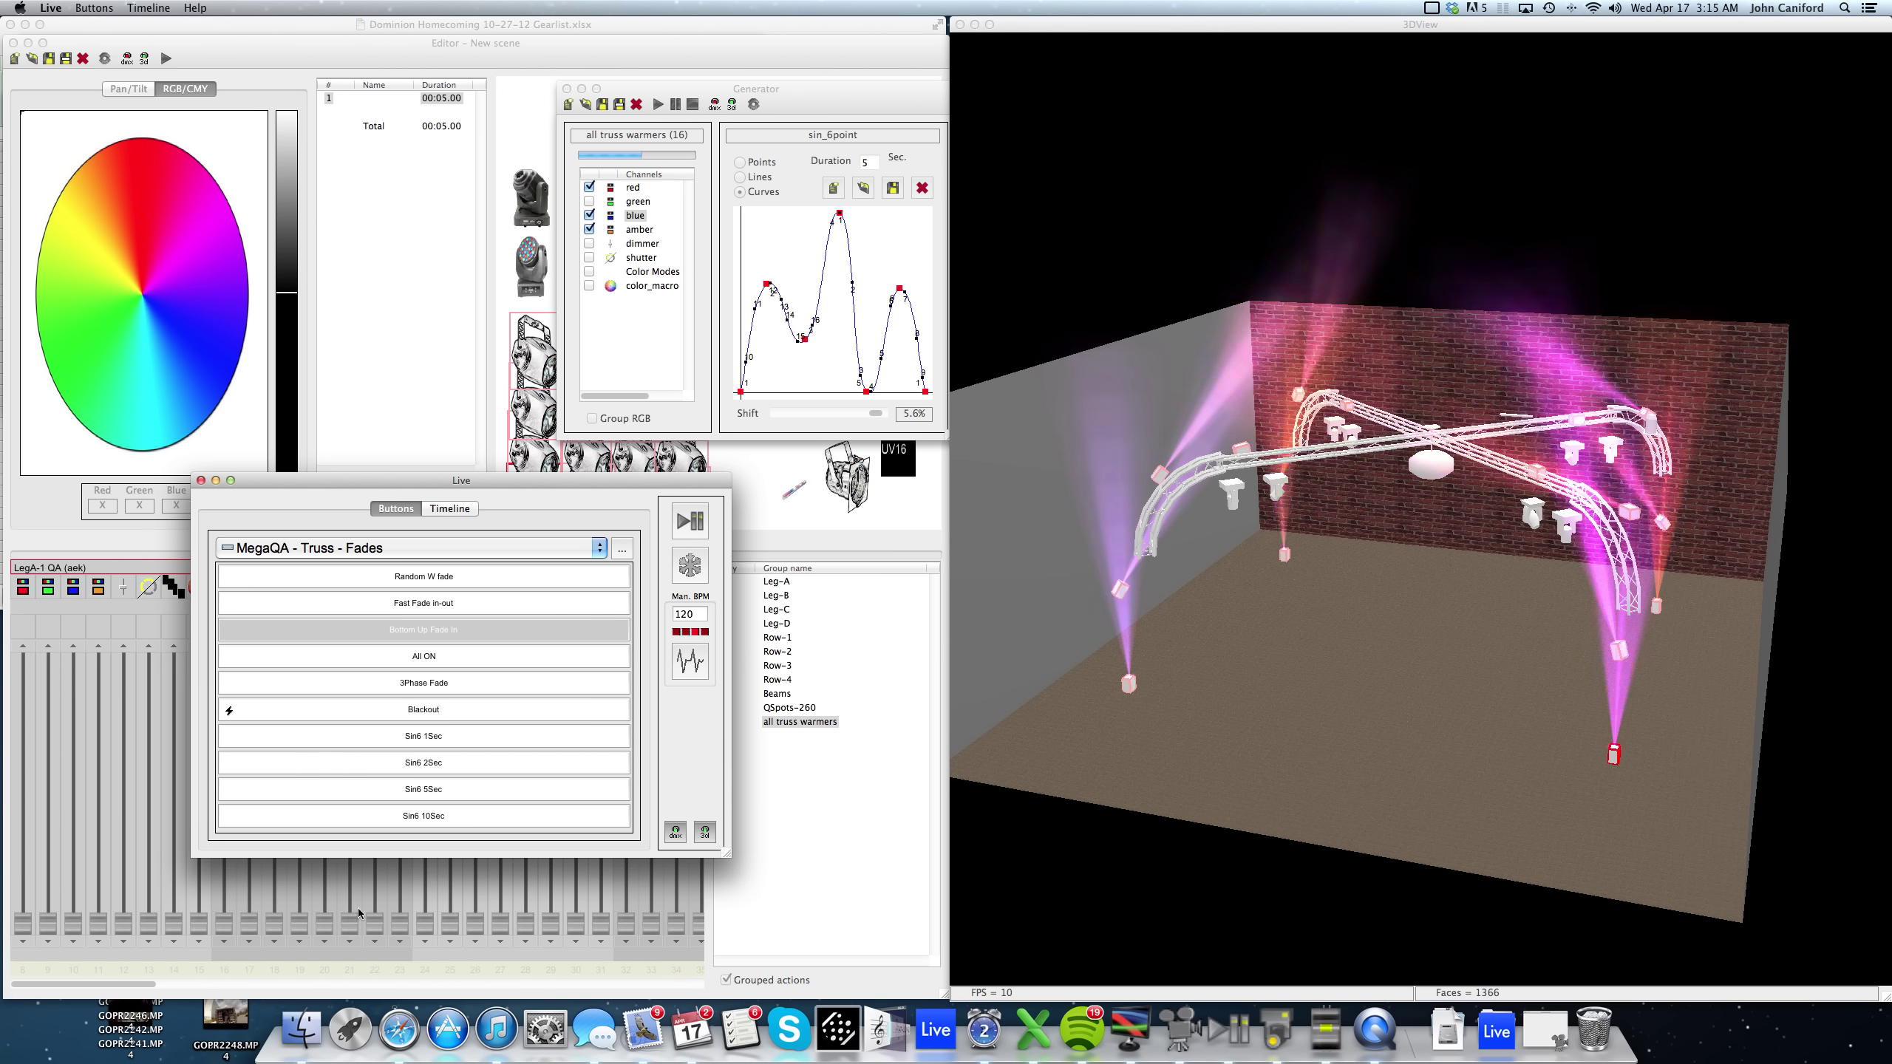
# Peek at the Dashboard with F12, then open a new blank Safari window.
pyautogui.press('F12')
pyautogui.press('F12')
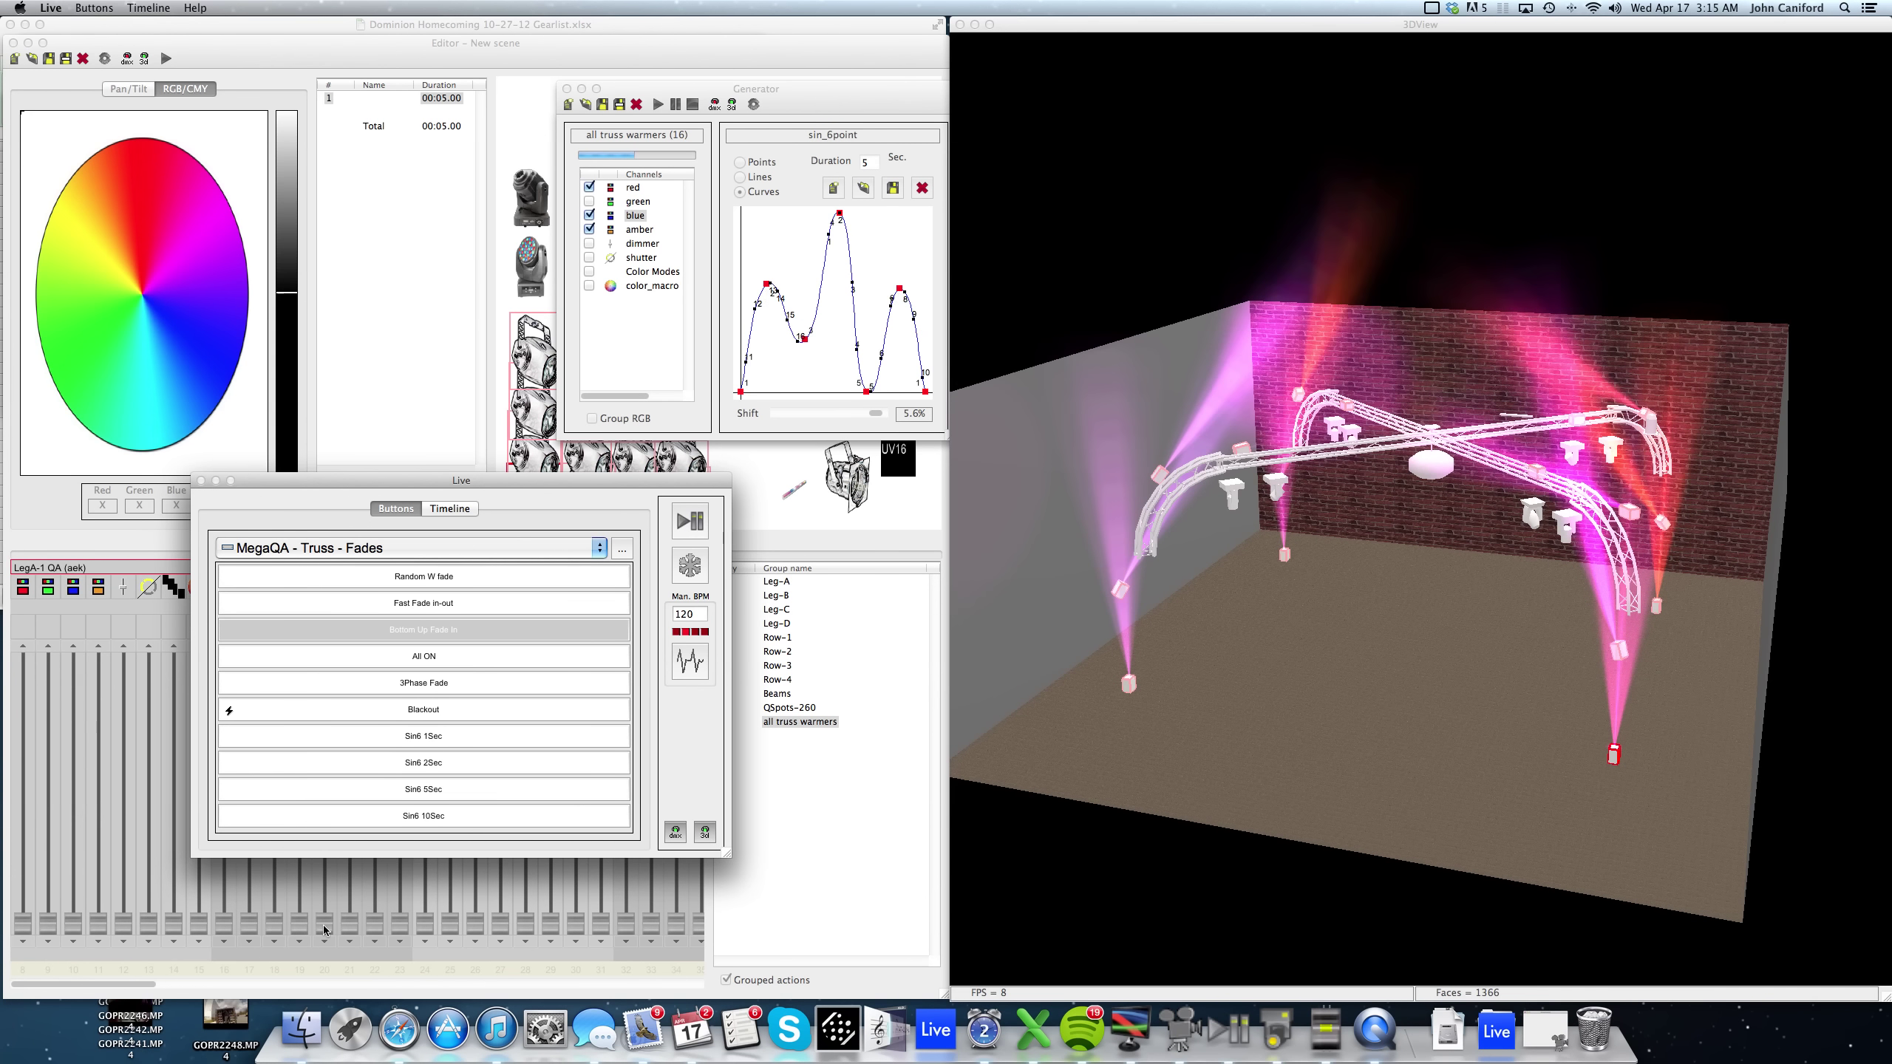
pyautogui.click(398, 1029)
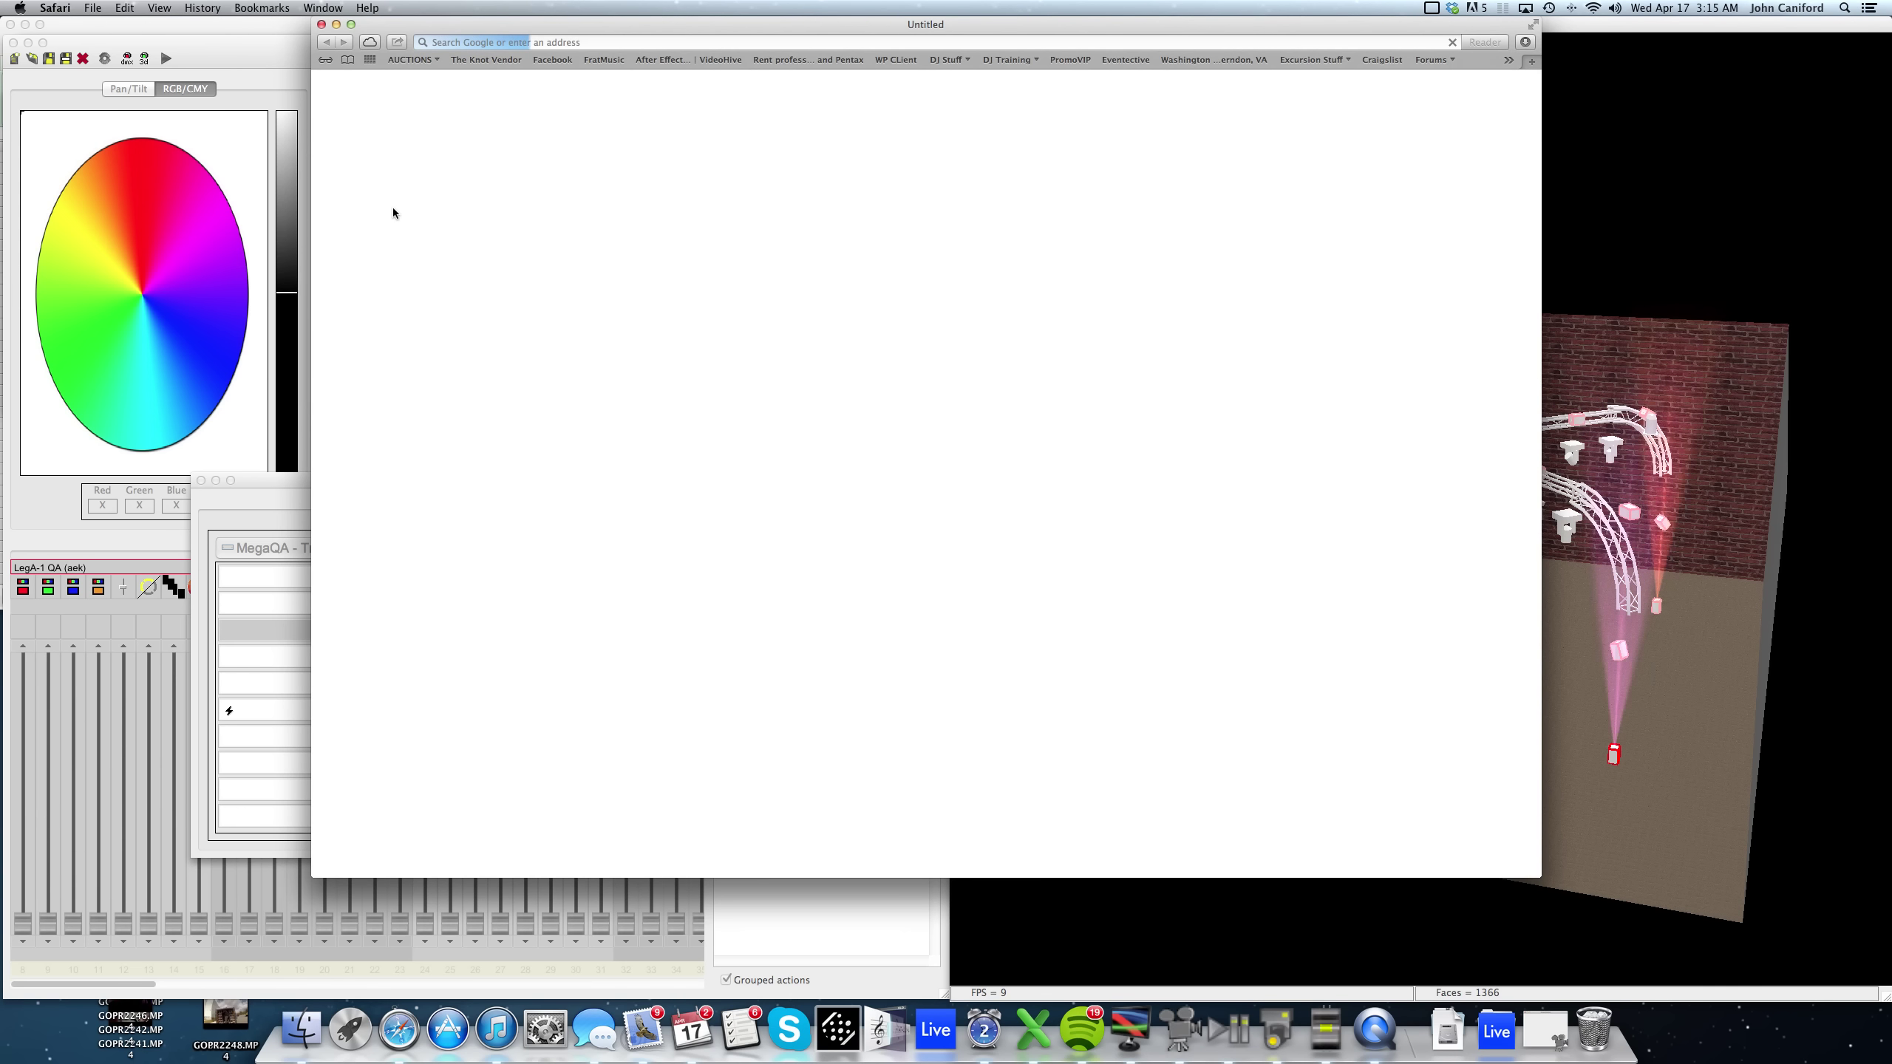
# Browse Facebook to The DJ Classifieds and Chauvet Showxpress and Lighting groups, then hide Safari.
pyautogui.click(552, 61)
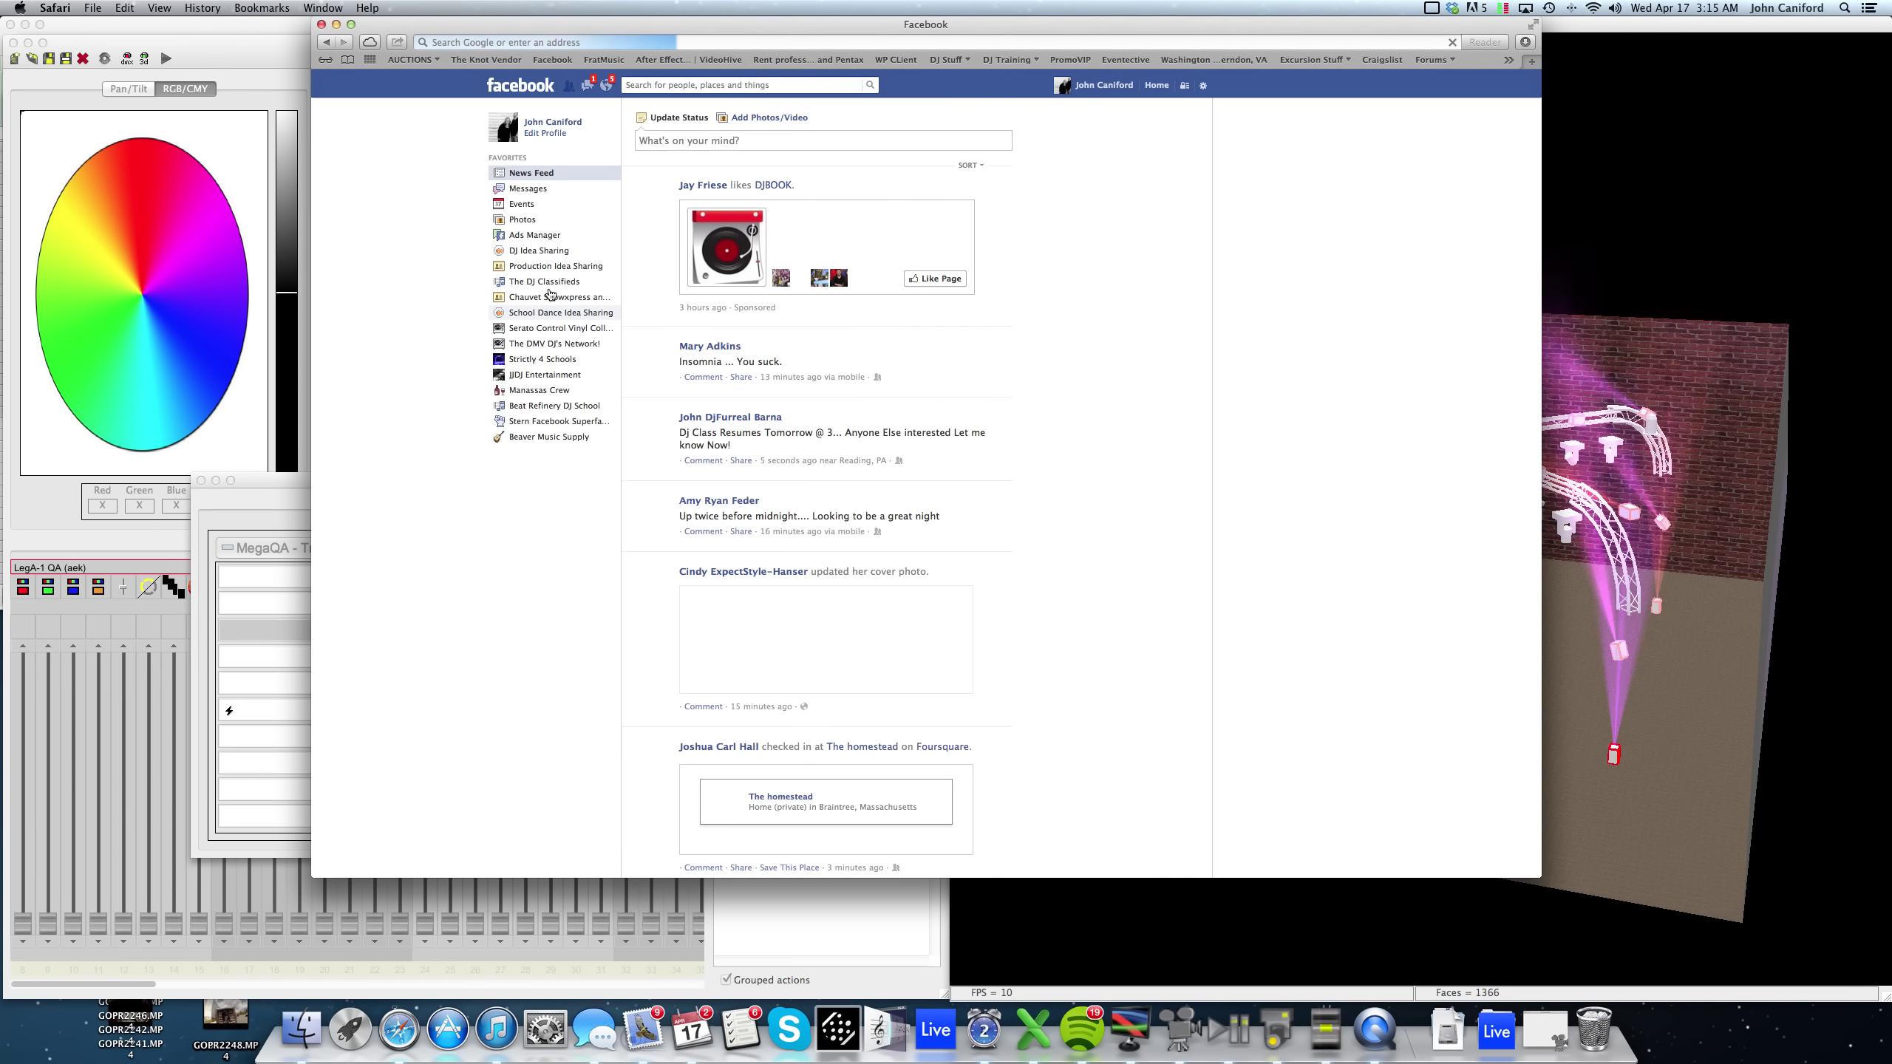
pyautogui.click(547, 283)
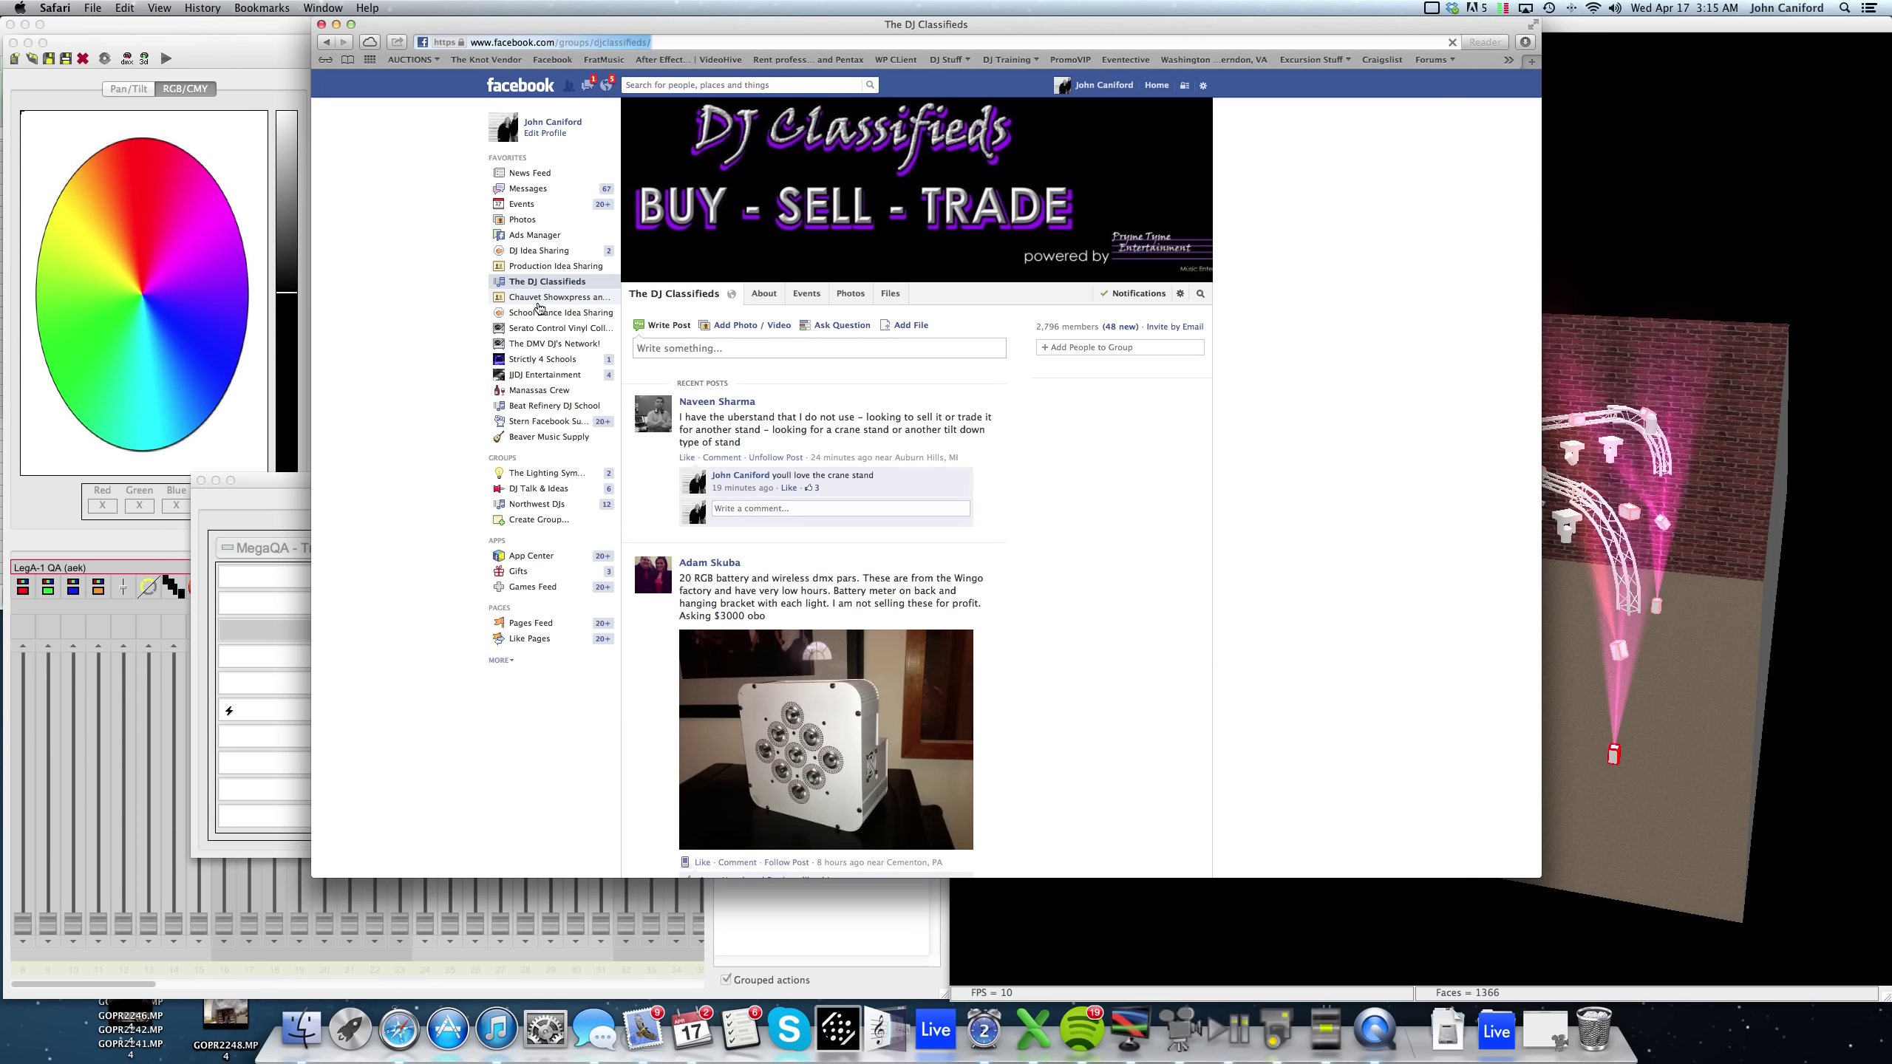
pyautogui.click(539, 300)
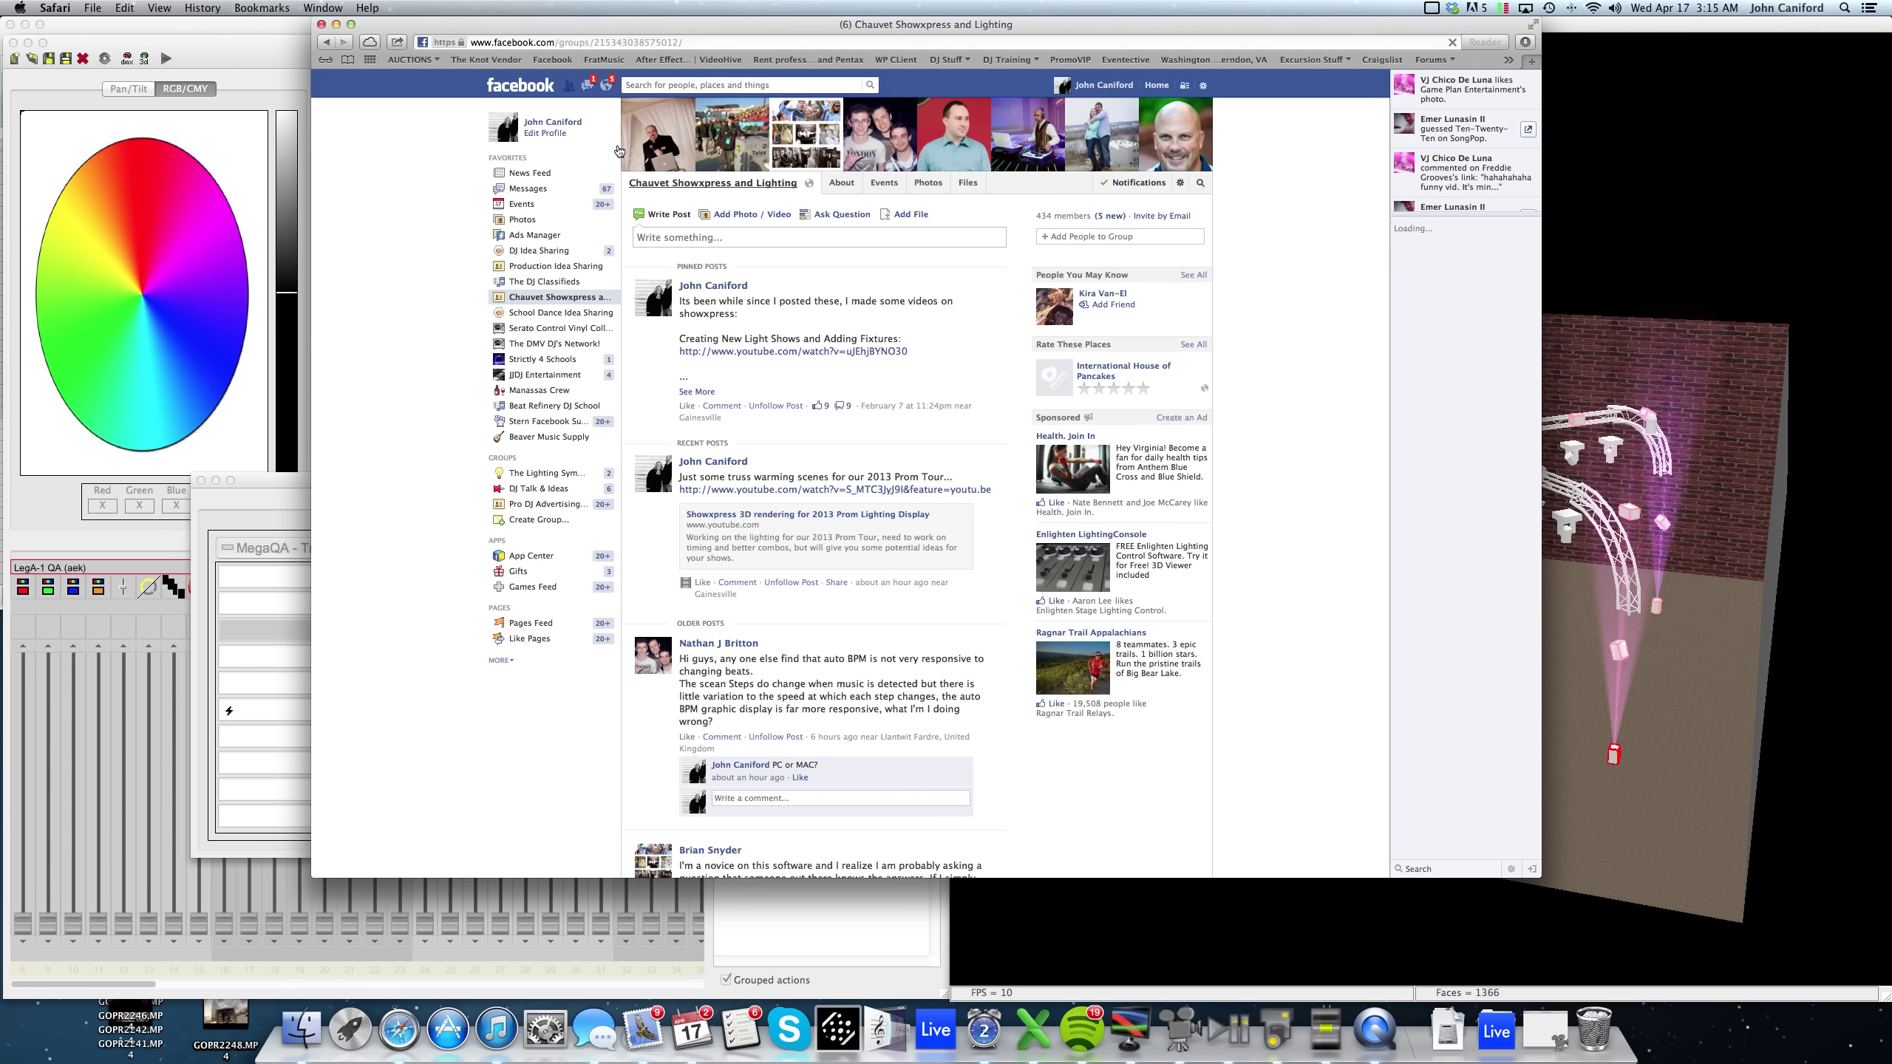
pyautogui.click(337, 24)
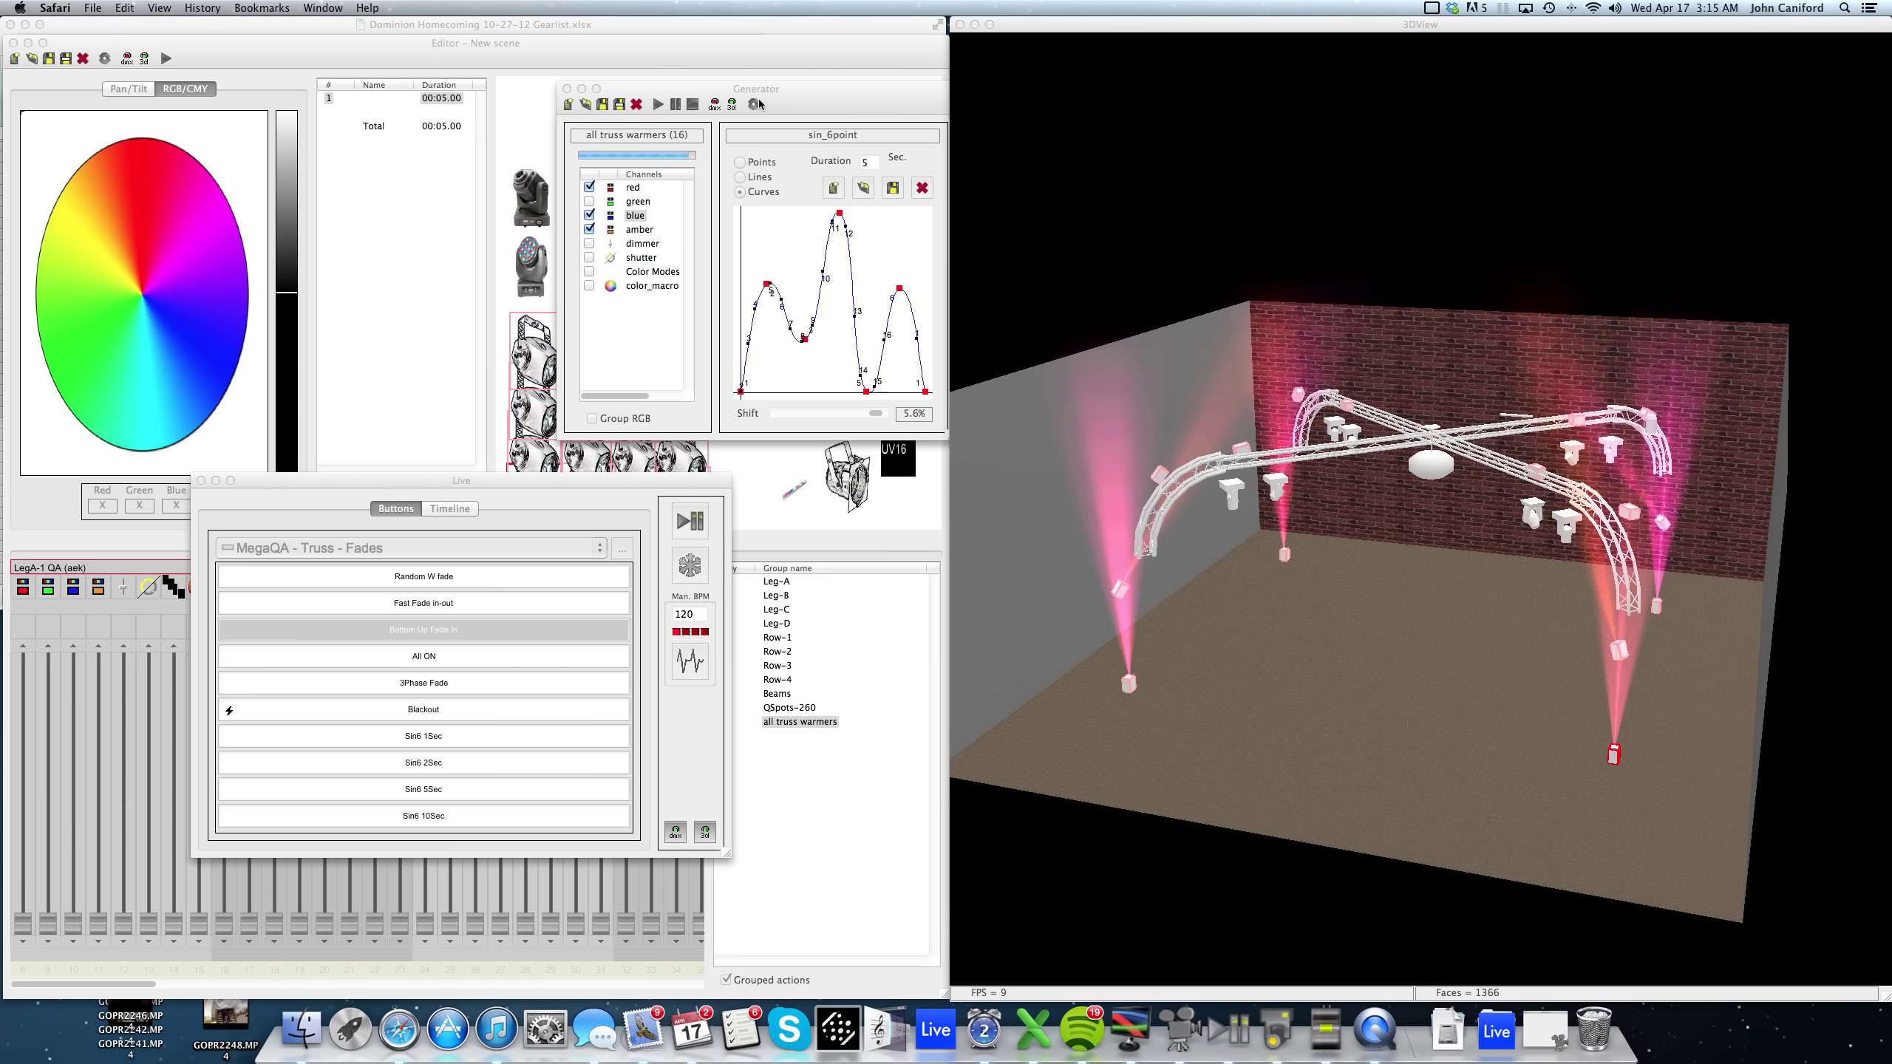
# Stop the Bottom Up Fade In effect and close the Live playback window.
pyautogui.click(320, 630)
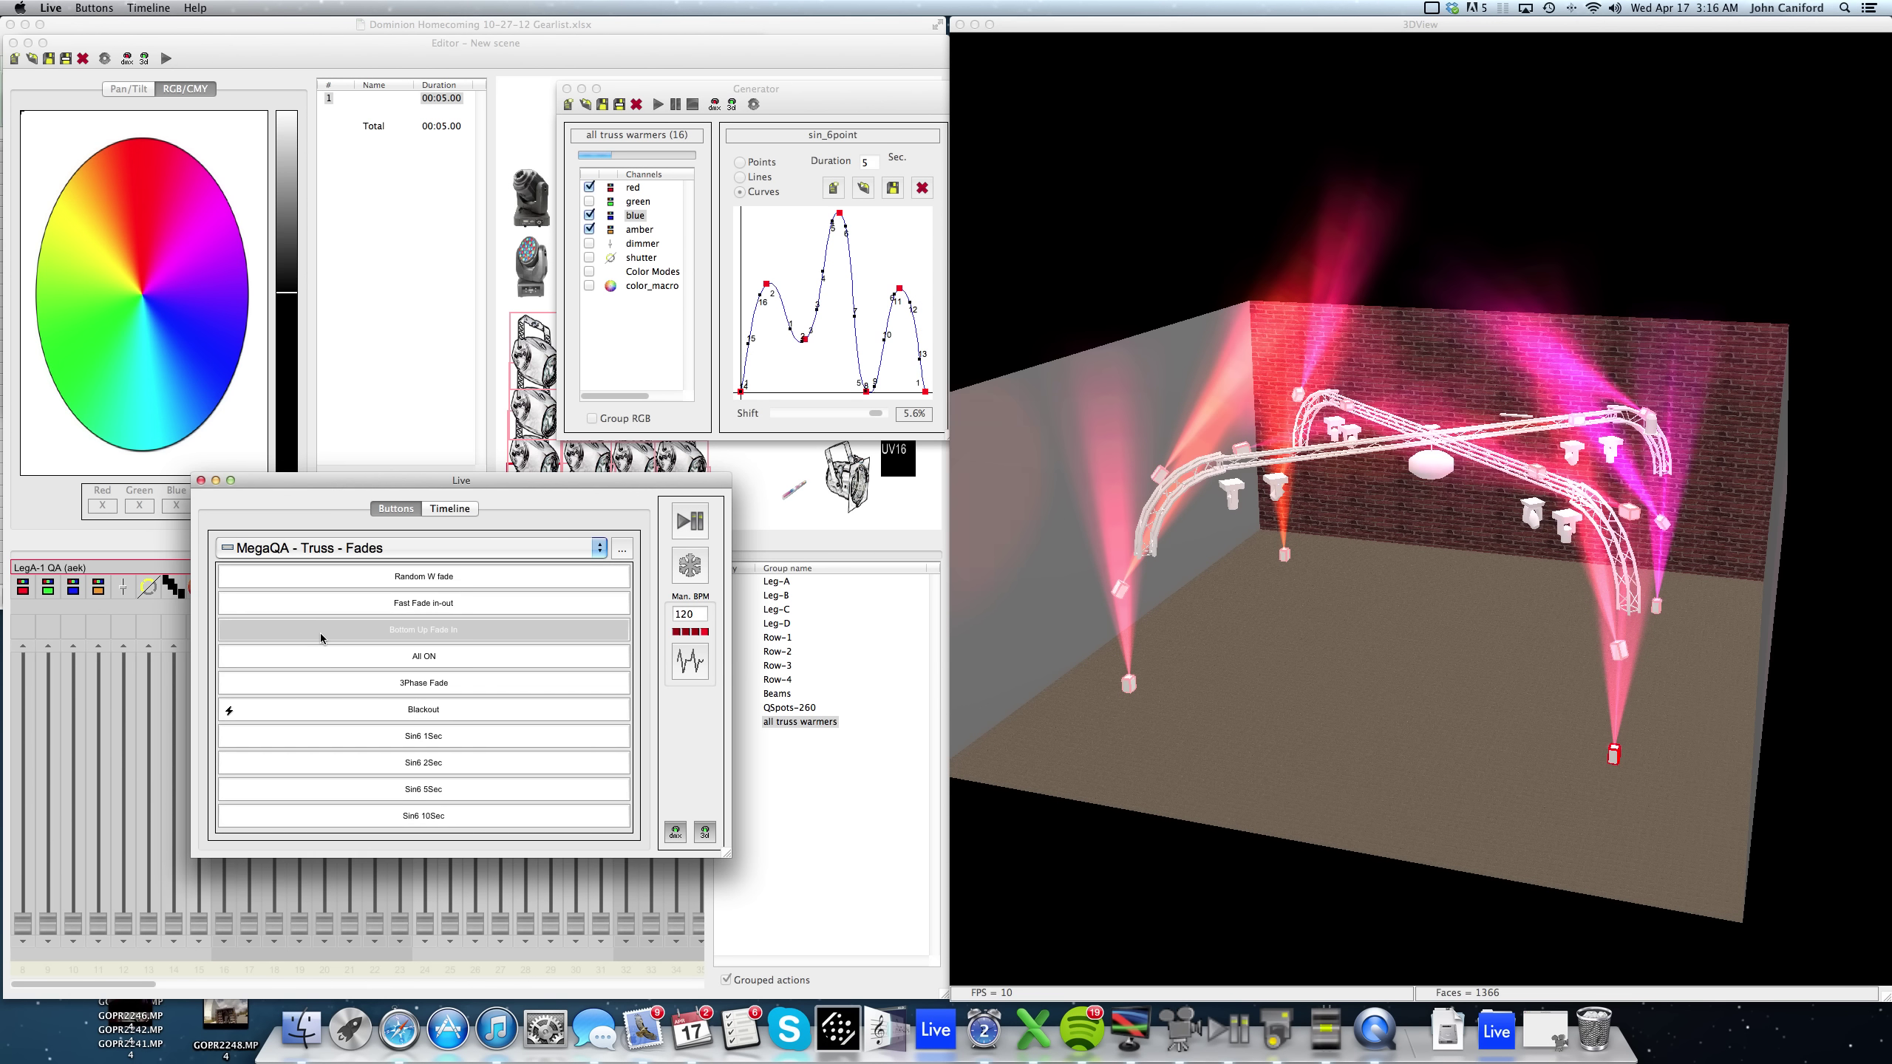
pyautogui.click(337, 632)
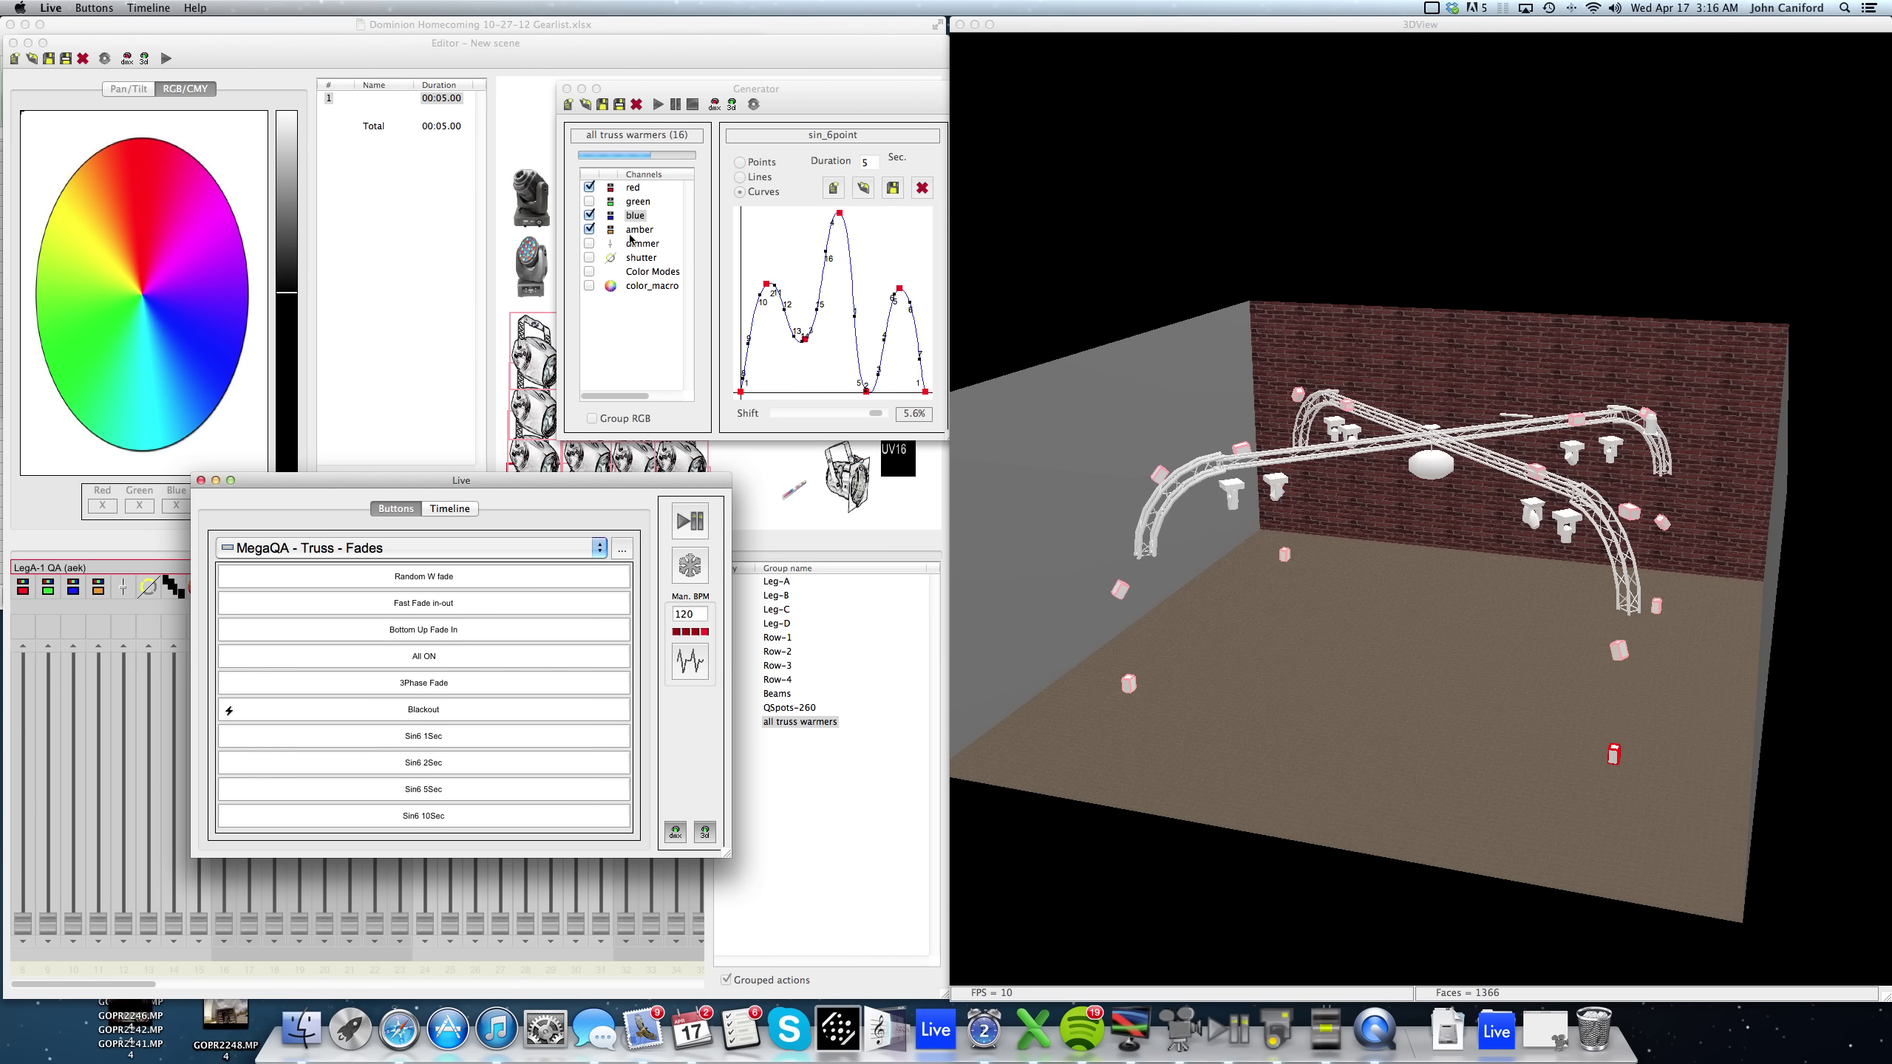
pyautogui.click(853, 102)
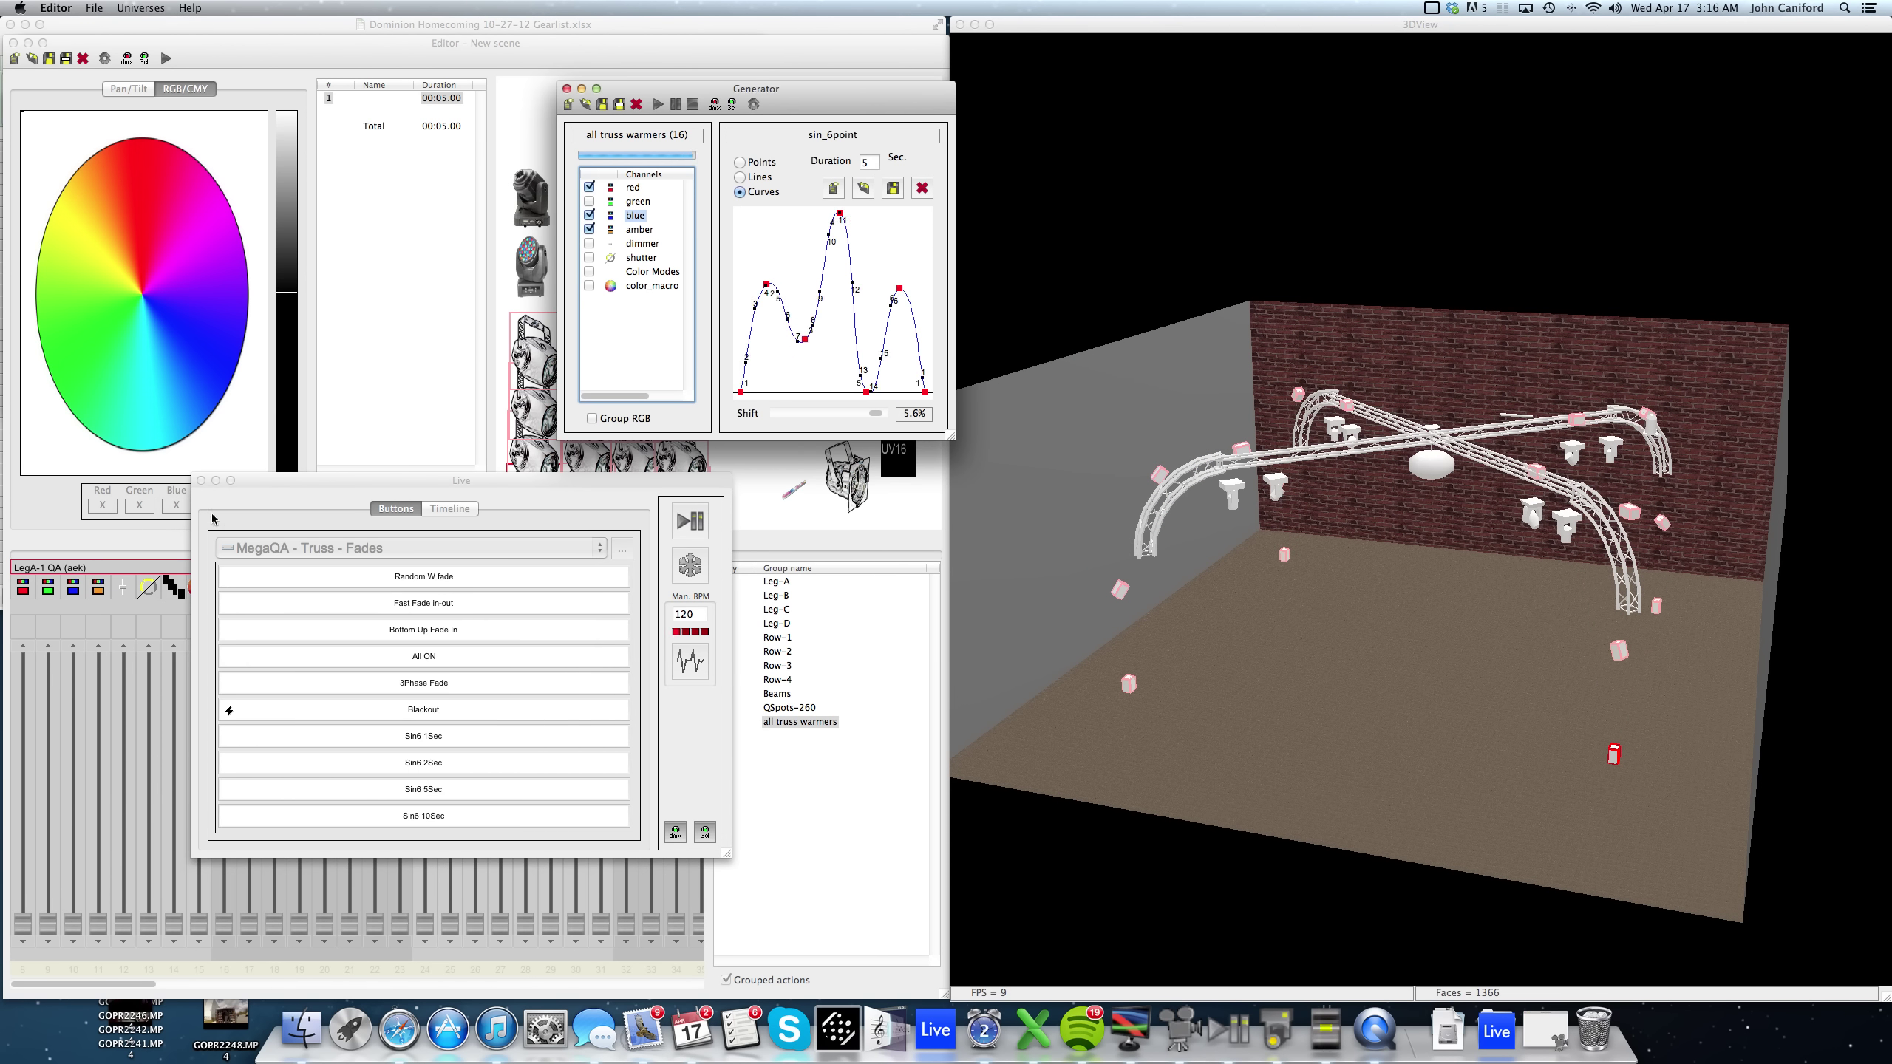
pyautogui.click(200, 481)
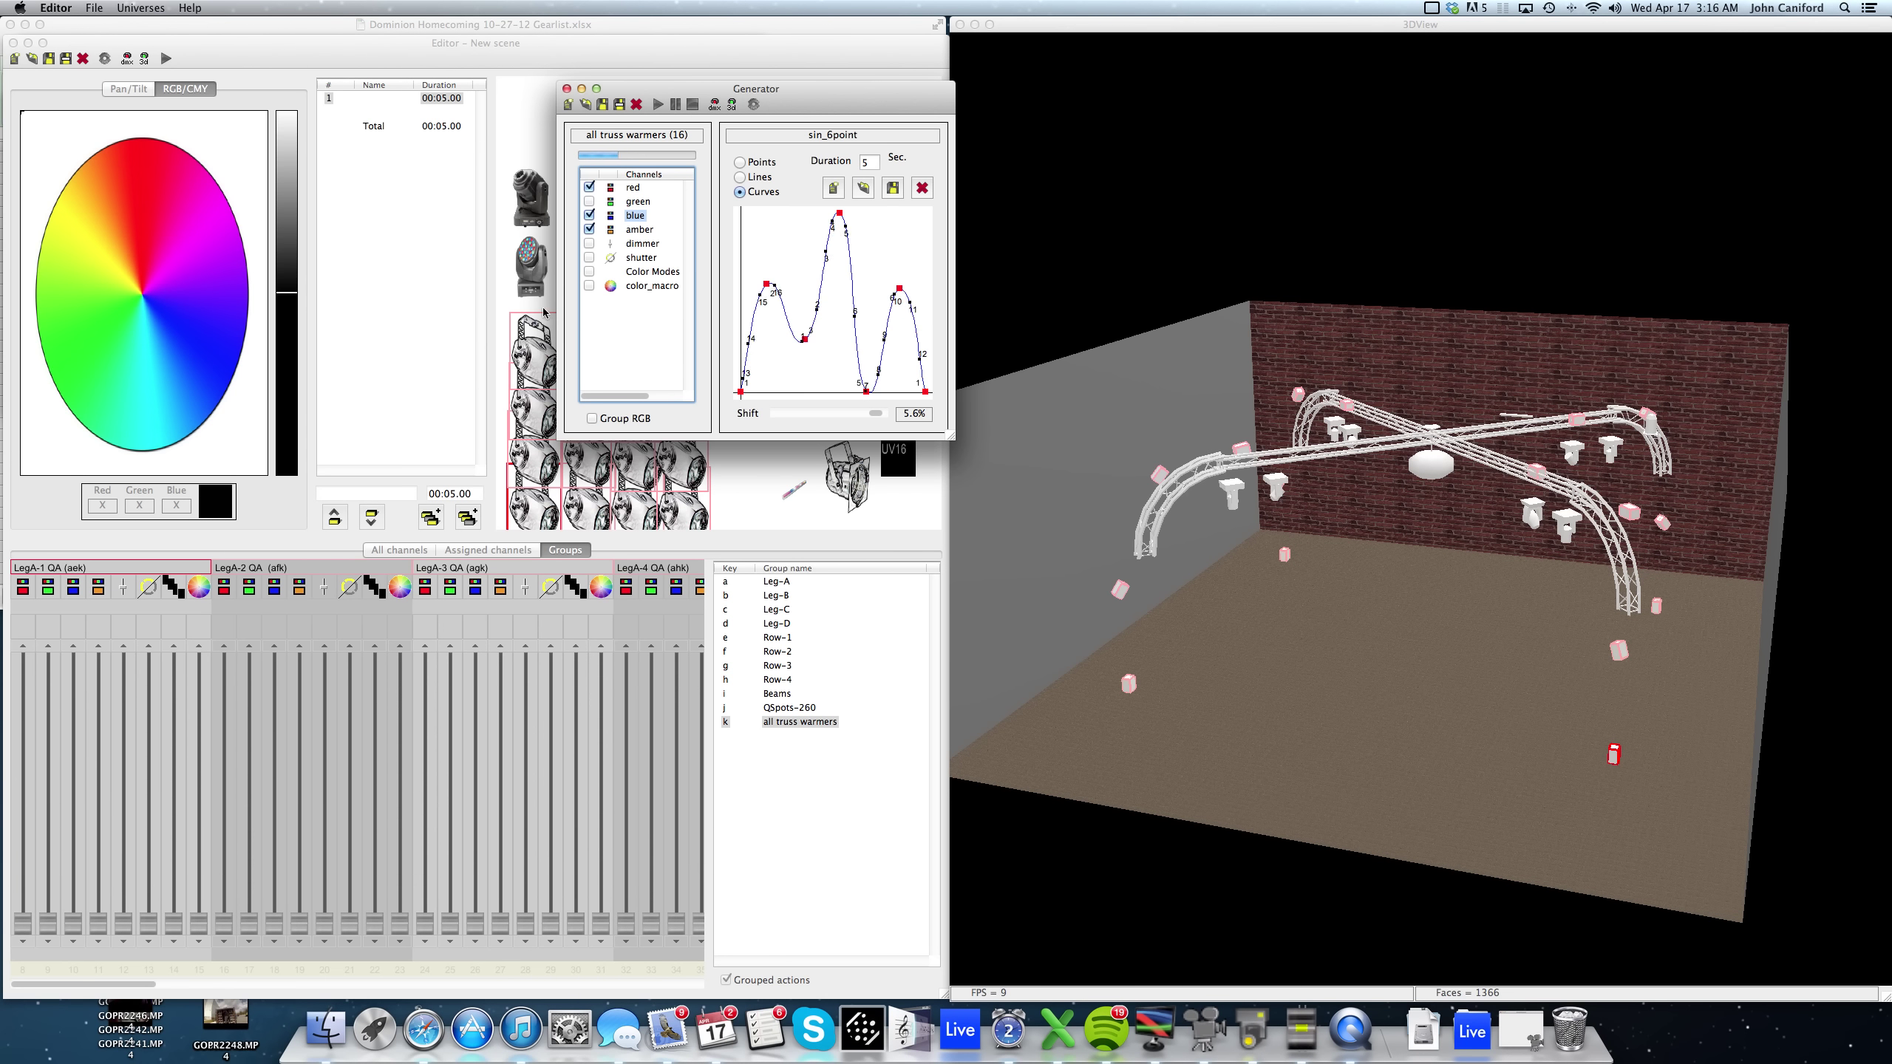
# Start saving the curve as Crazy Colors, targeting the Generator folder.
pyautogui.click(893, 187)
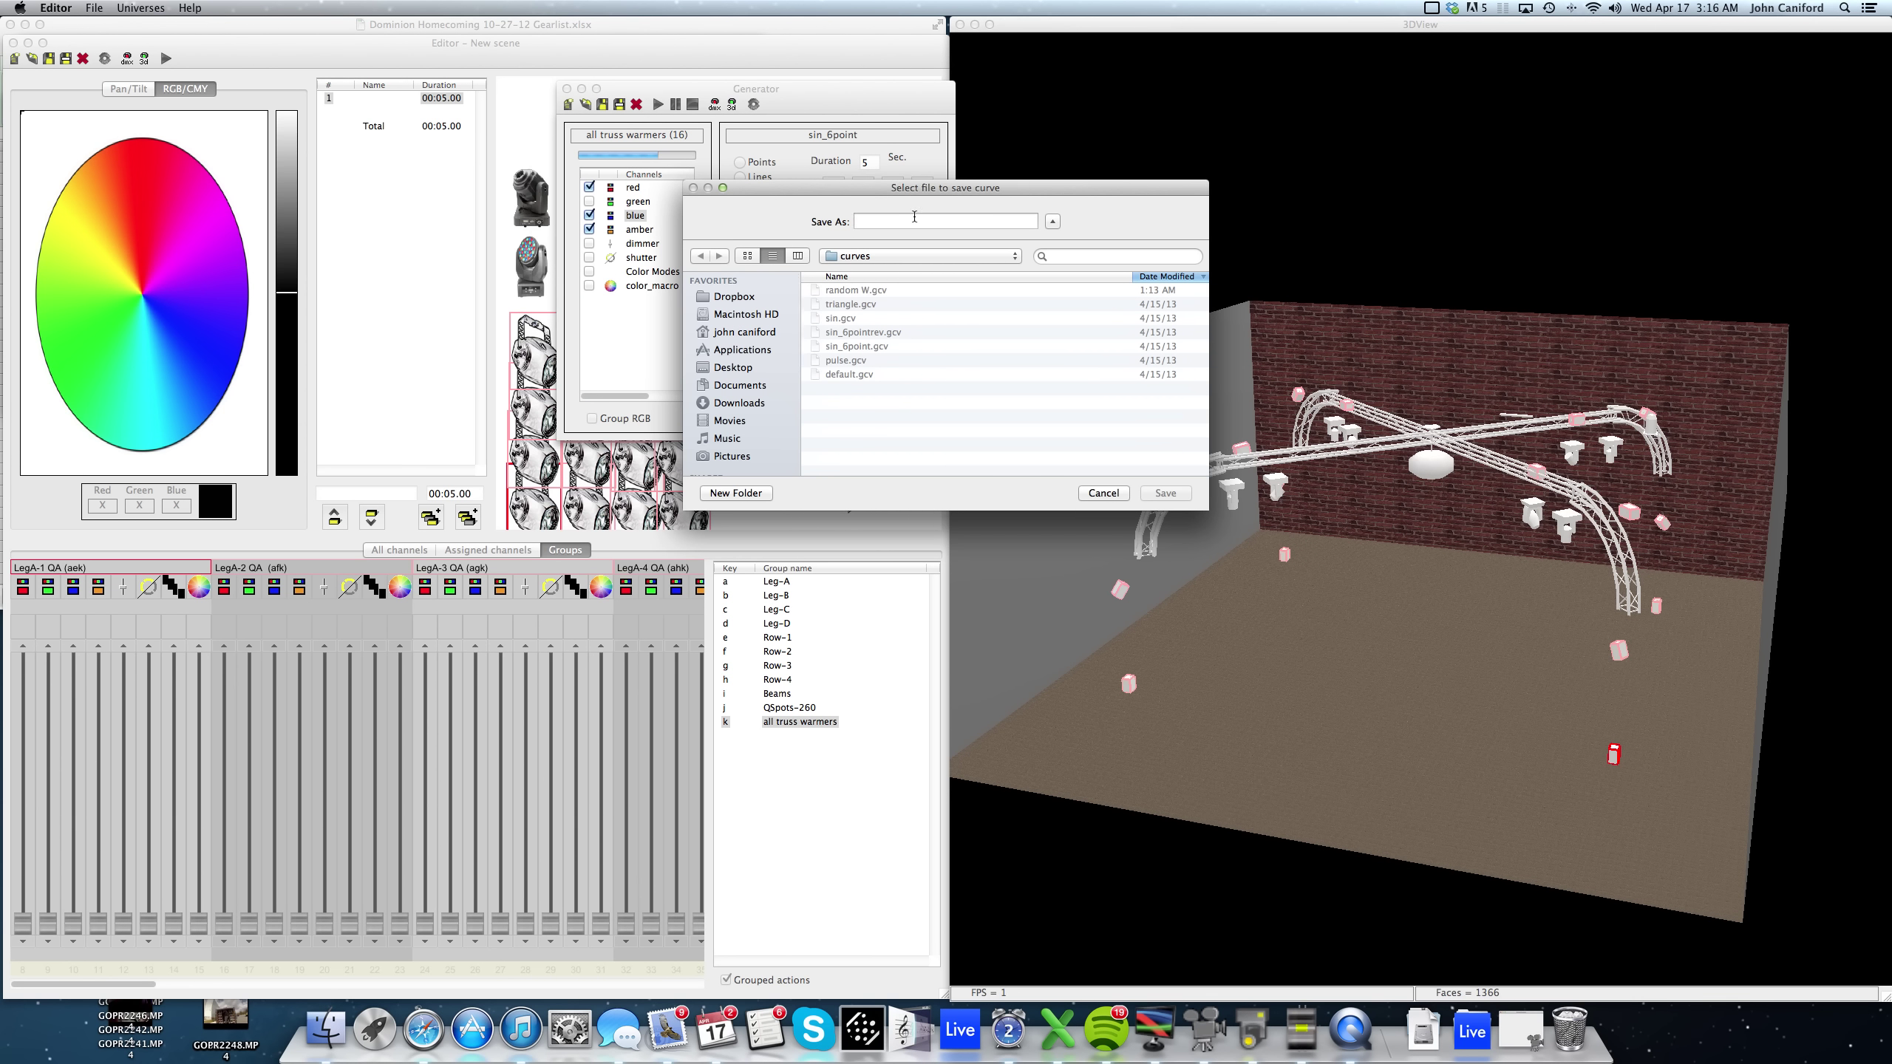
pyautogui.write('Crazy Colors')
pyautogui.click(926, 257)
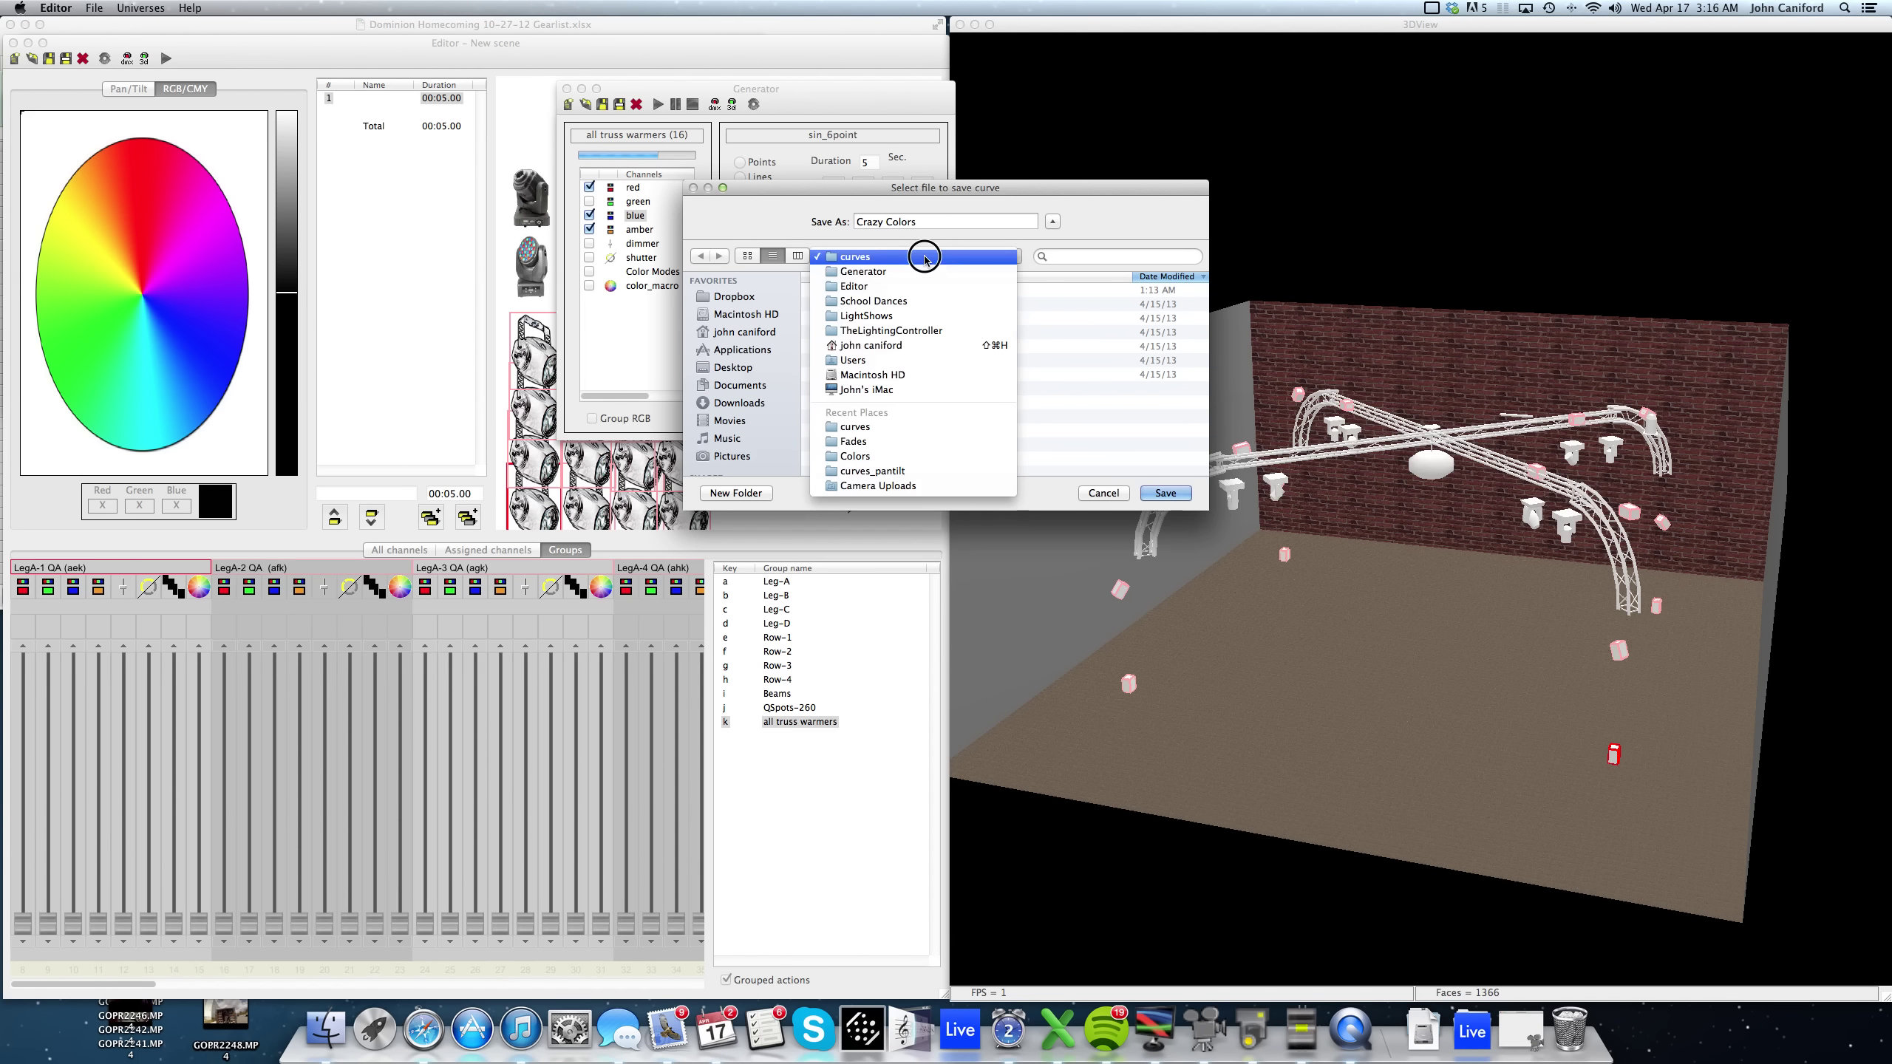
pyautogui.click(896, 271)
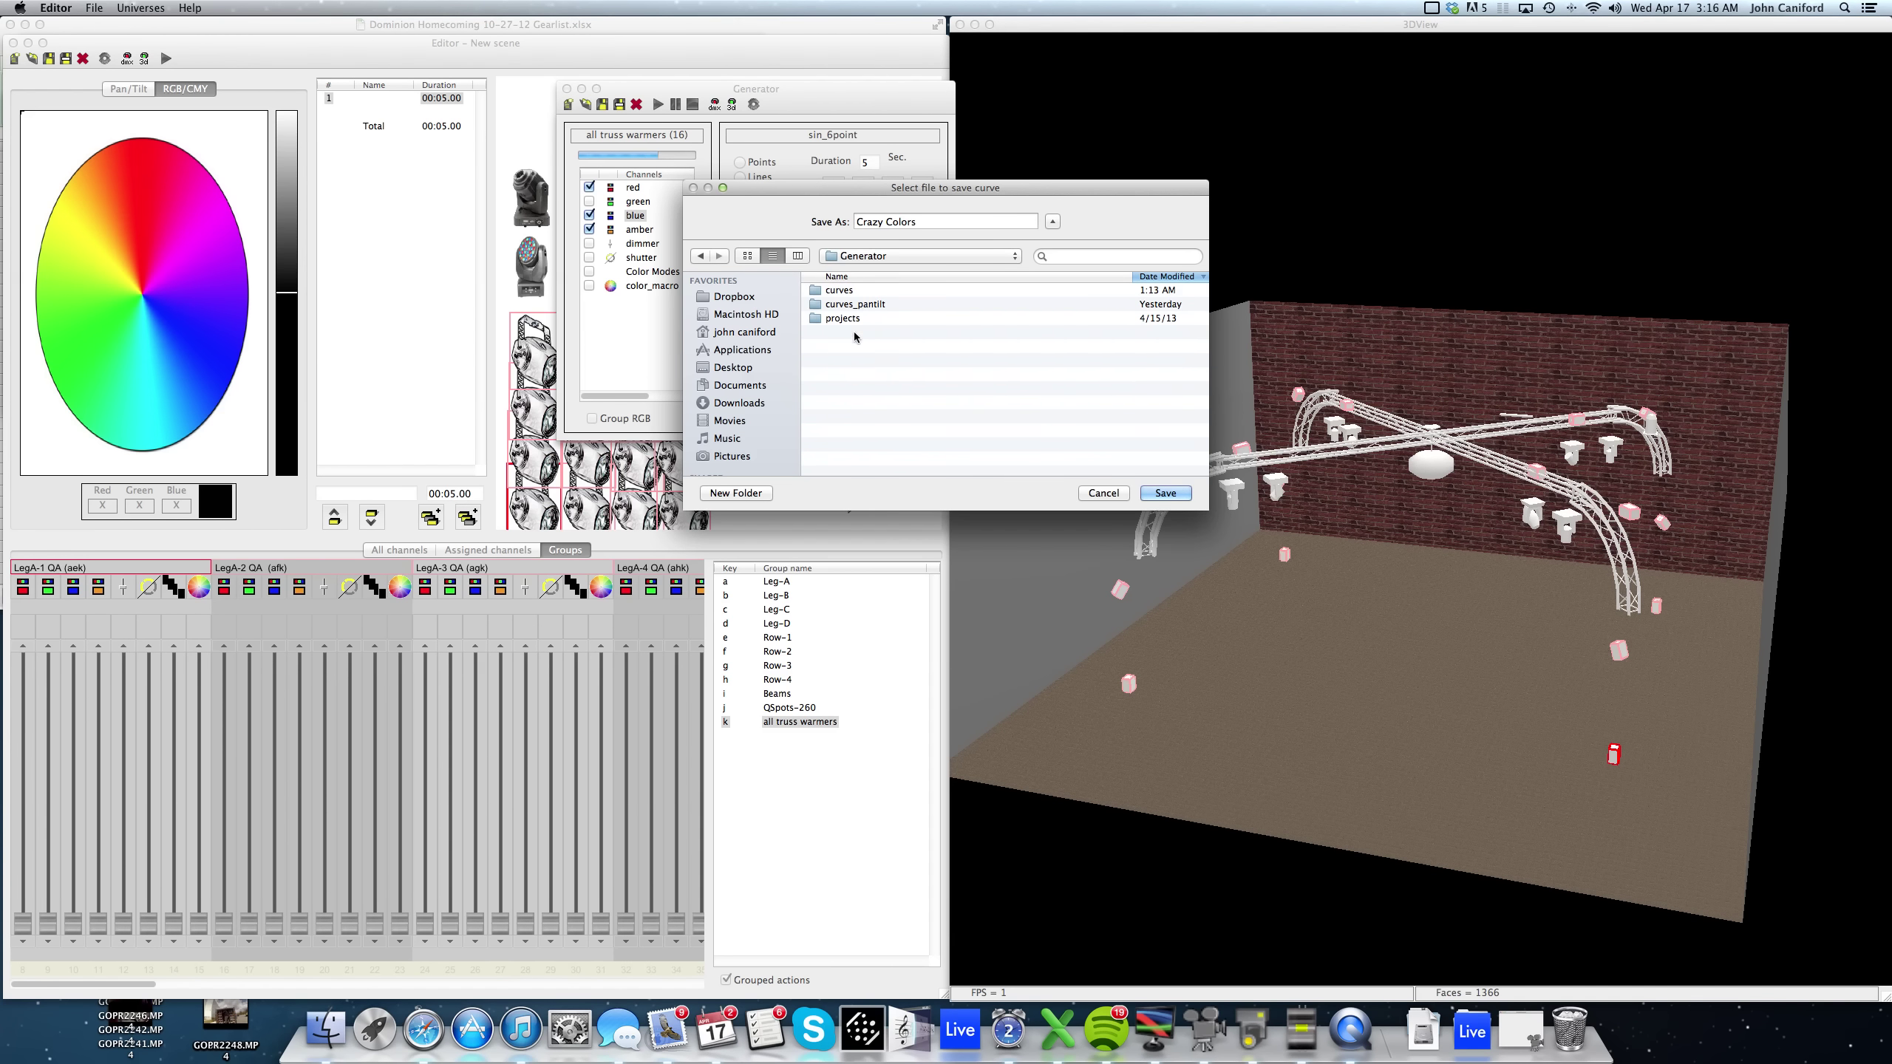
pyautogui.click(752, 494)
pyautogui.write('Col')
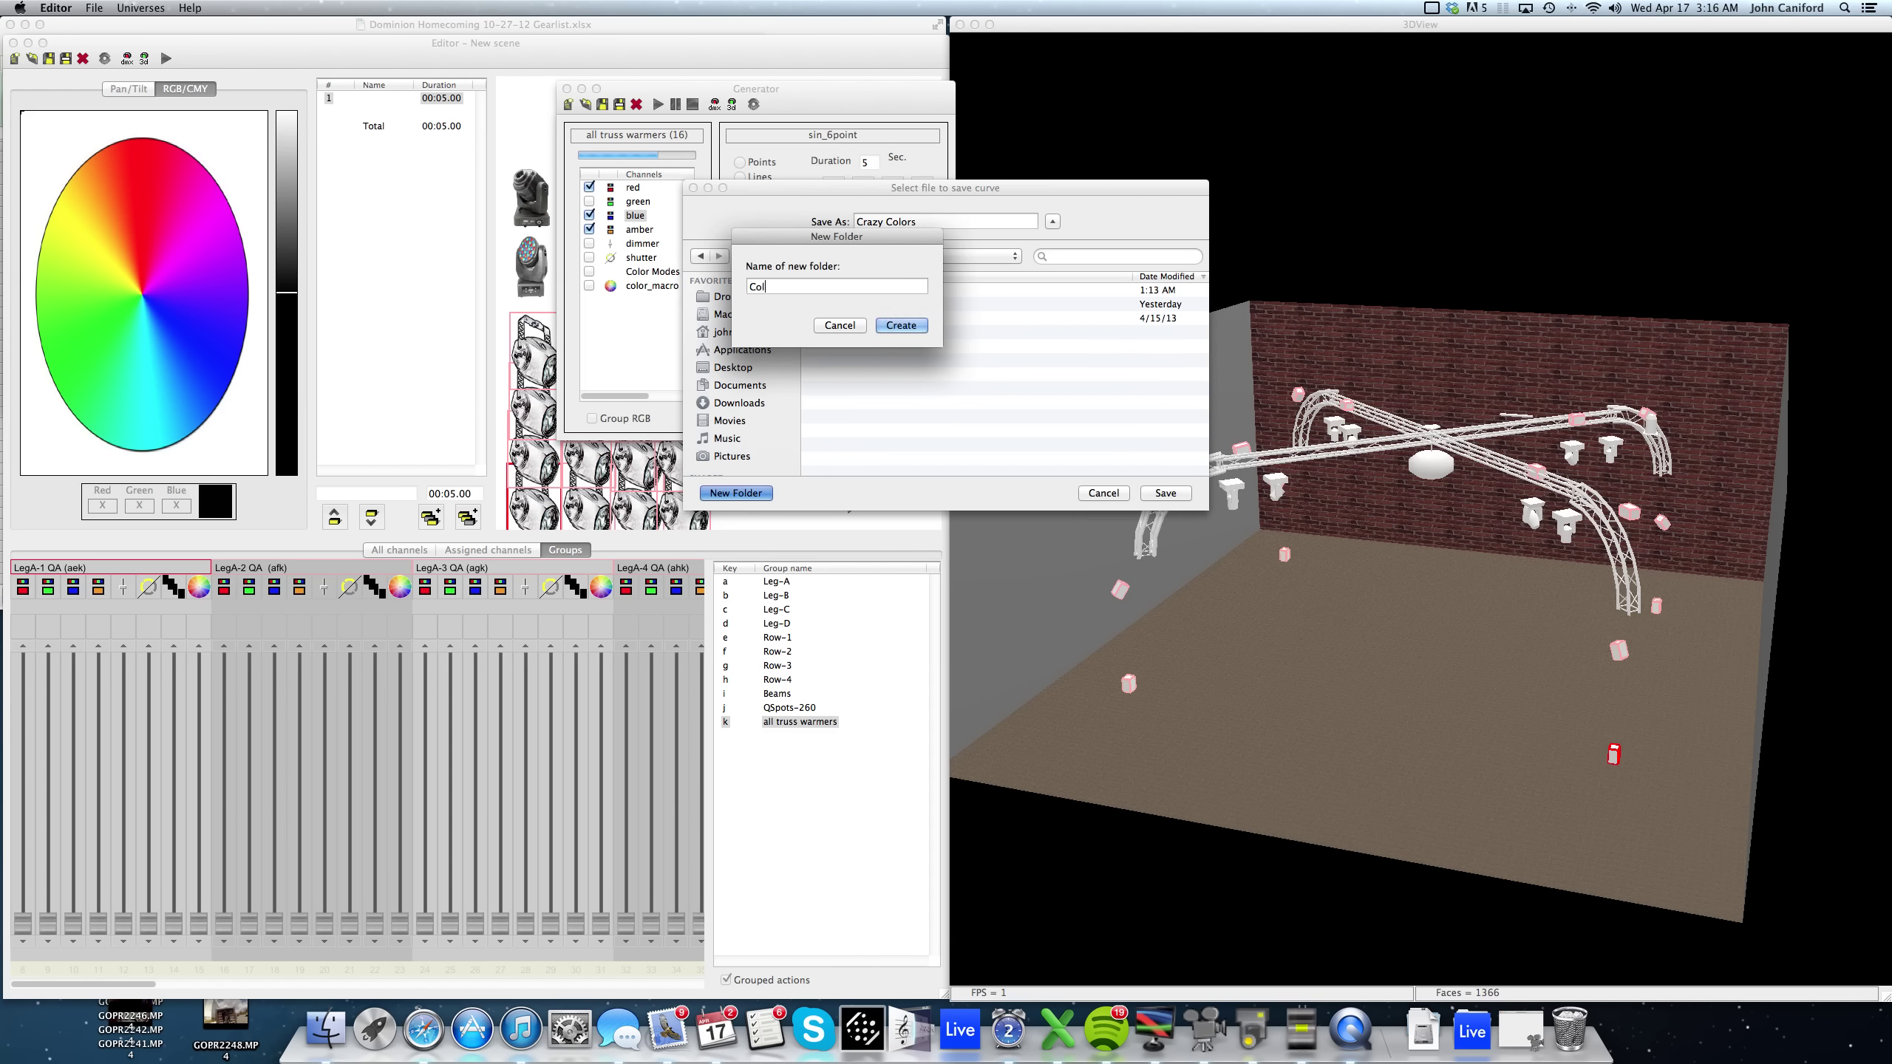
pyautogui.click(833, 327)
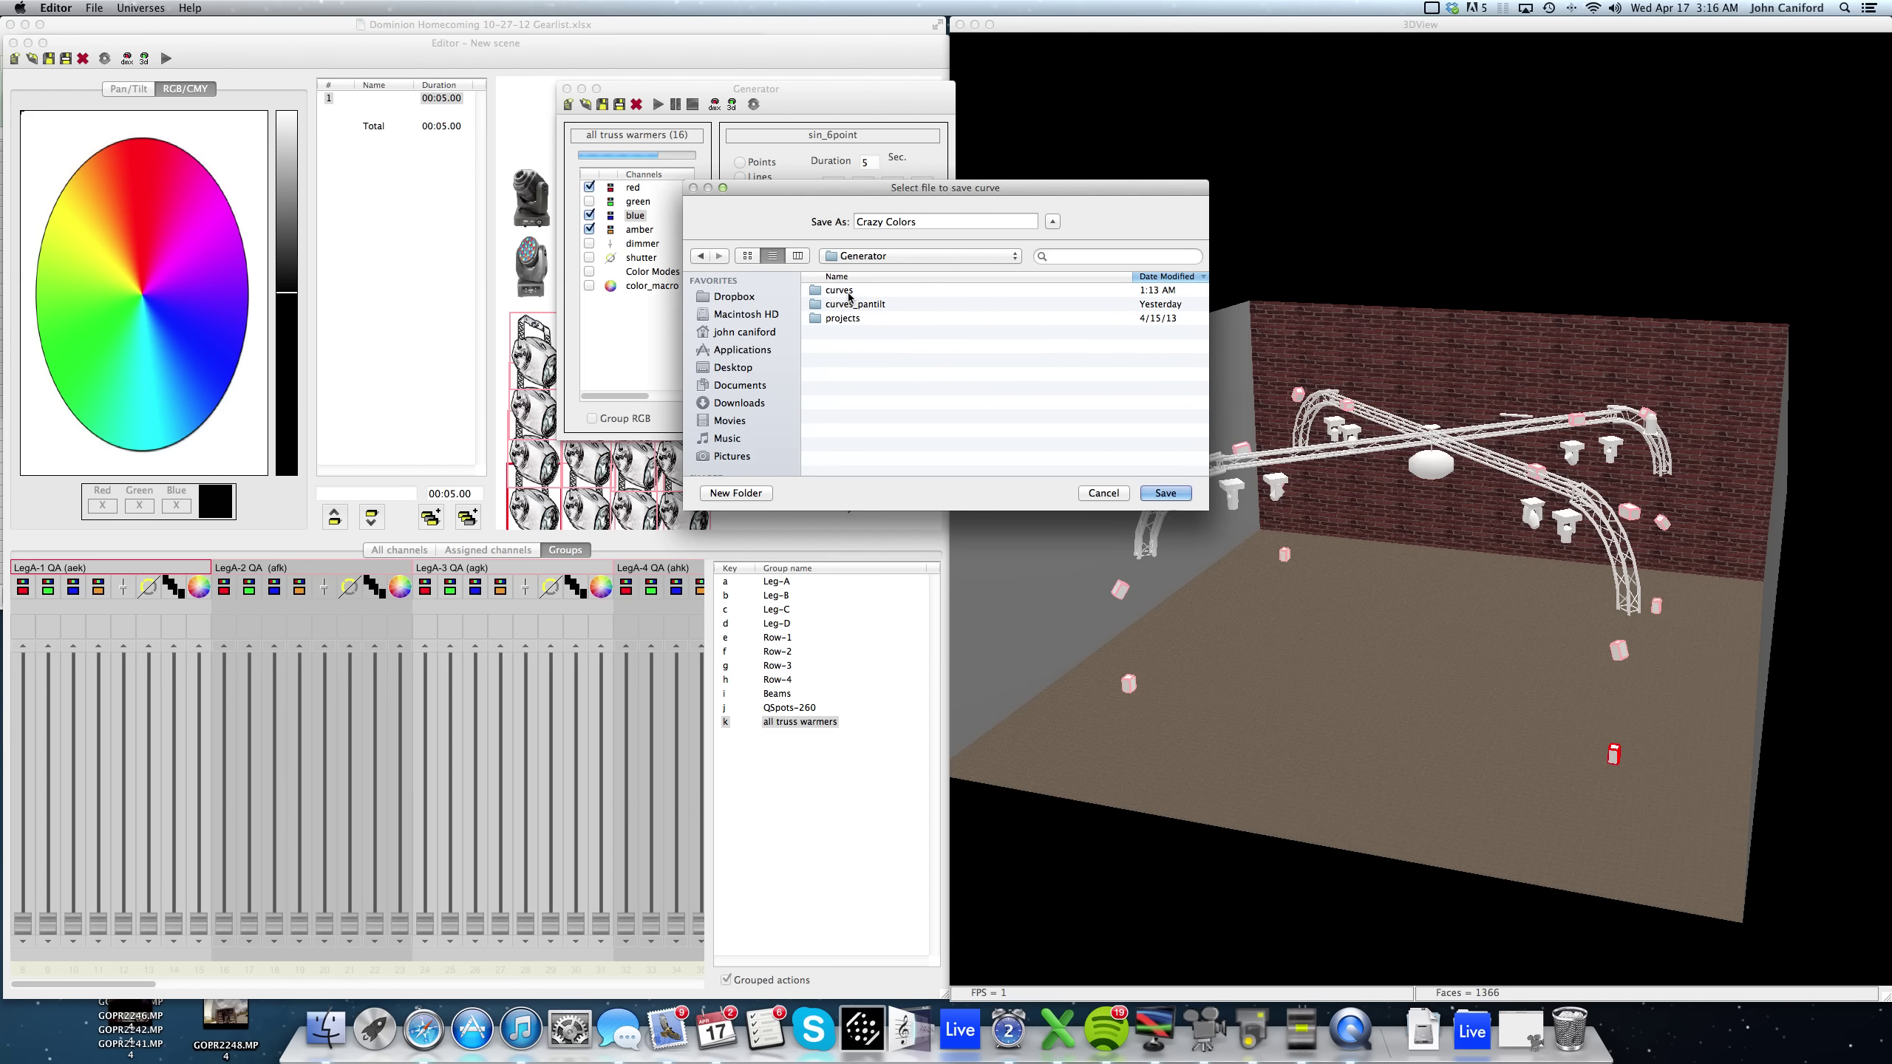
# Move the save dialog aside, return to the Generator folder and start a new folder.
pyautogui.doubleClick(849, 294)
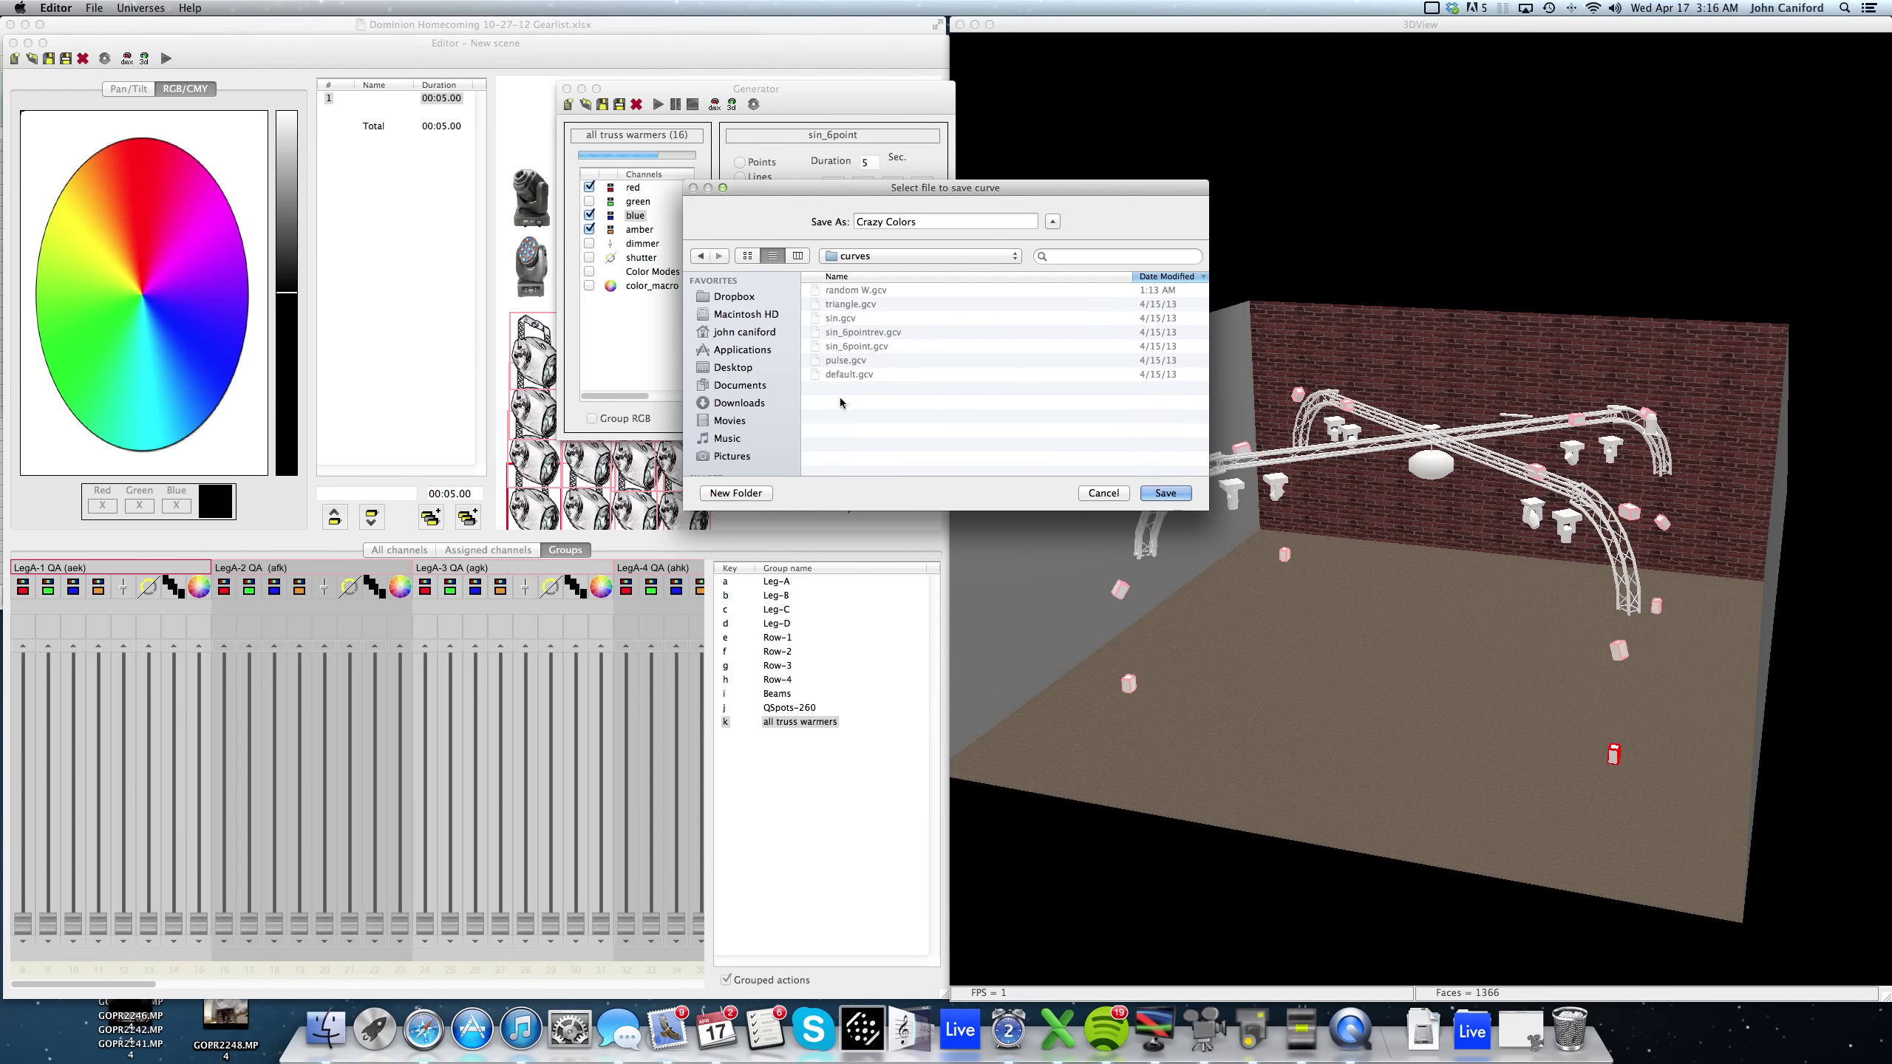
pyautogui.moveTo(859, 199); pyautogui.dragTo(1436, 182)
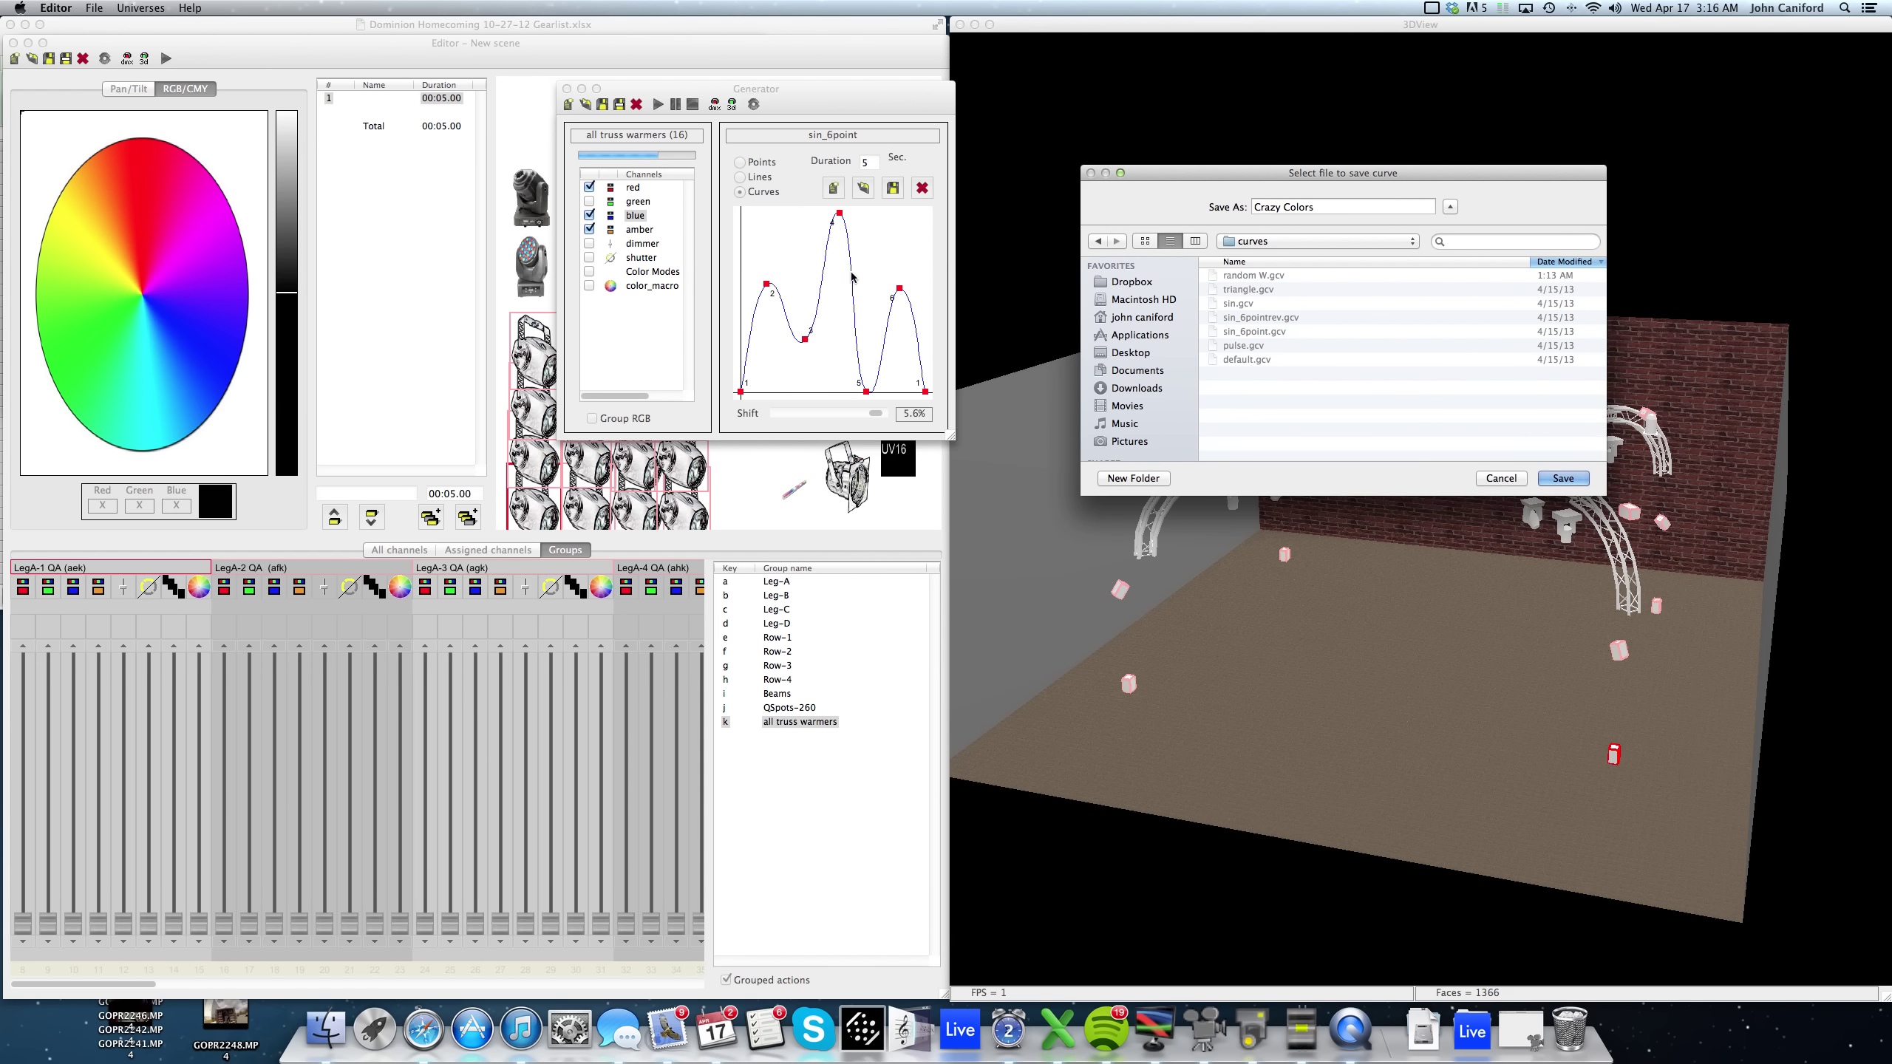
pyautogui.click(1320, 243)
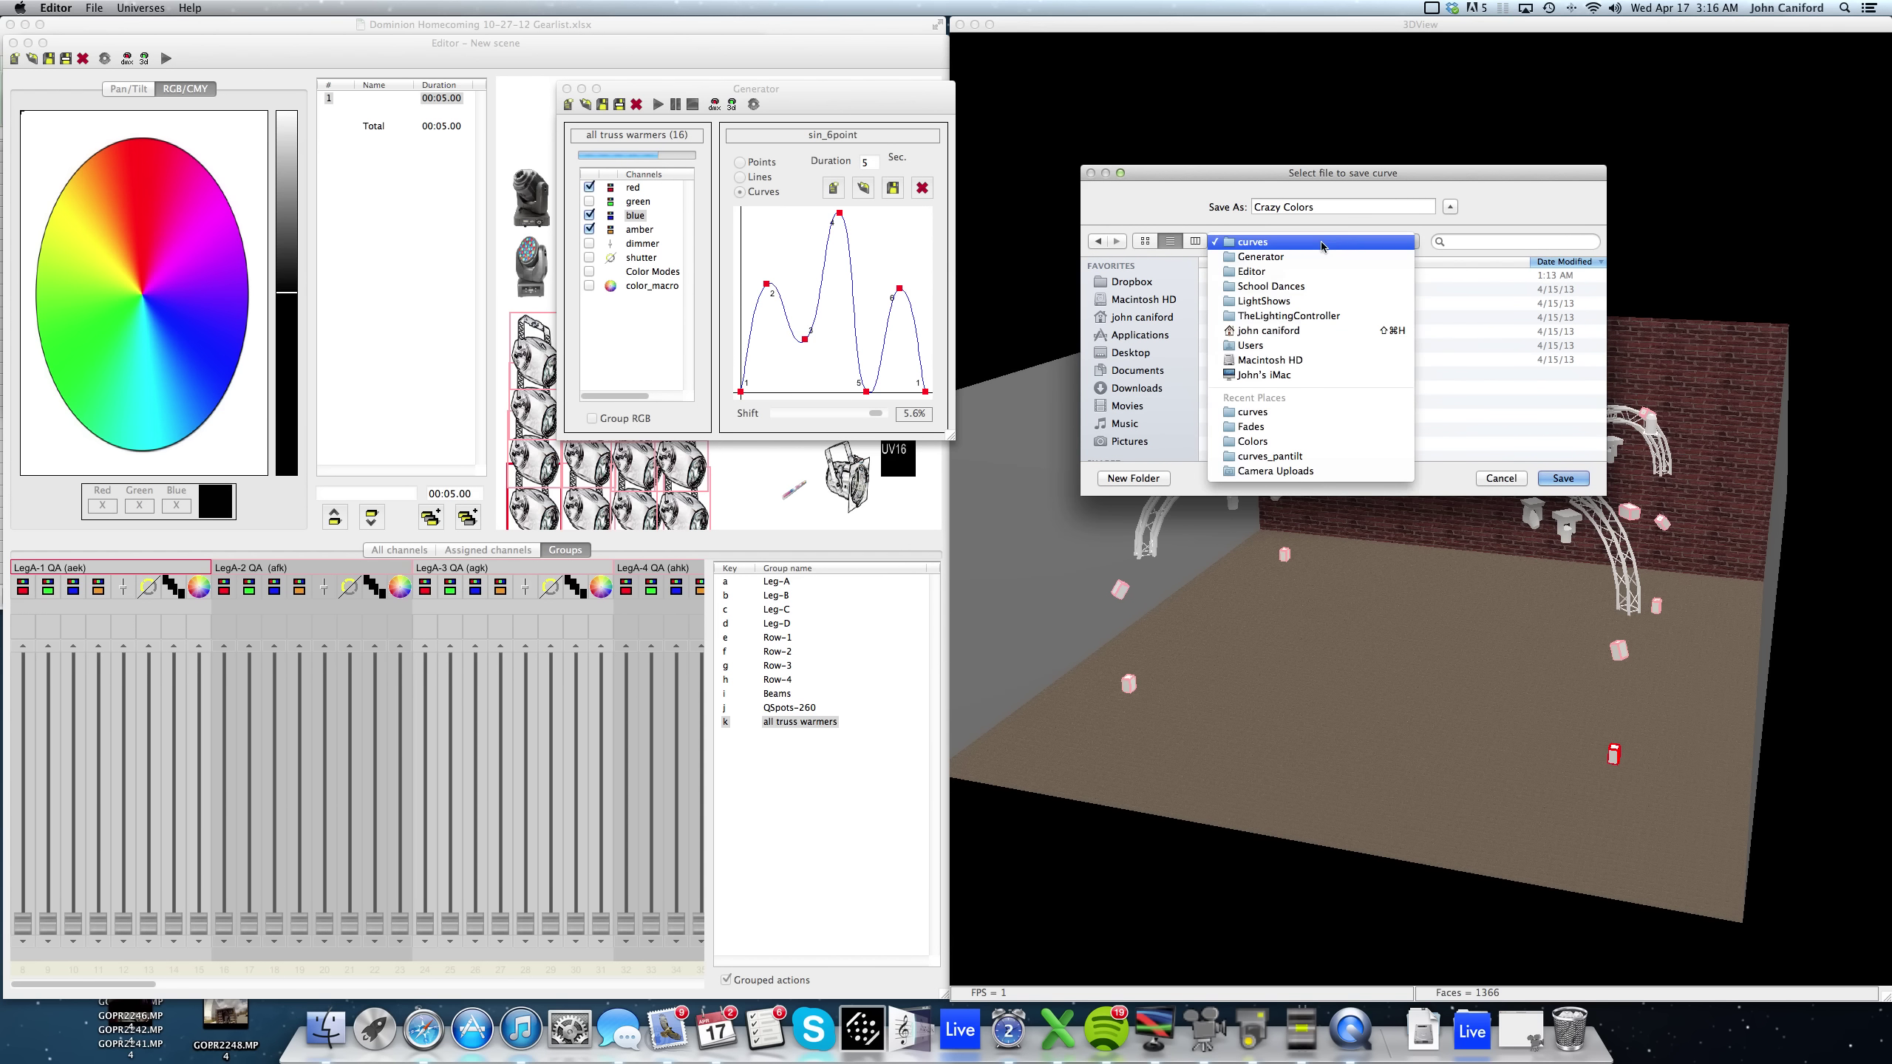
pyautogui.click(1313, 256)
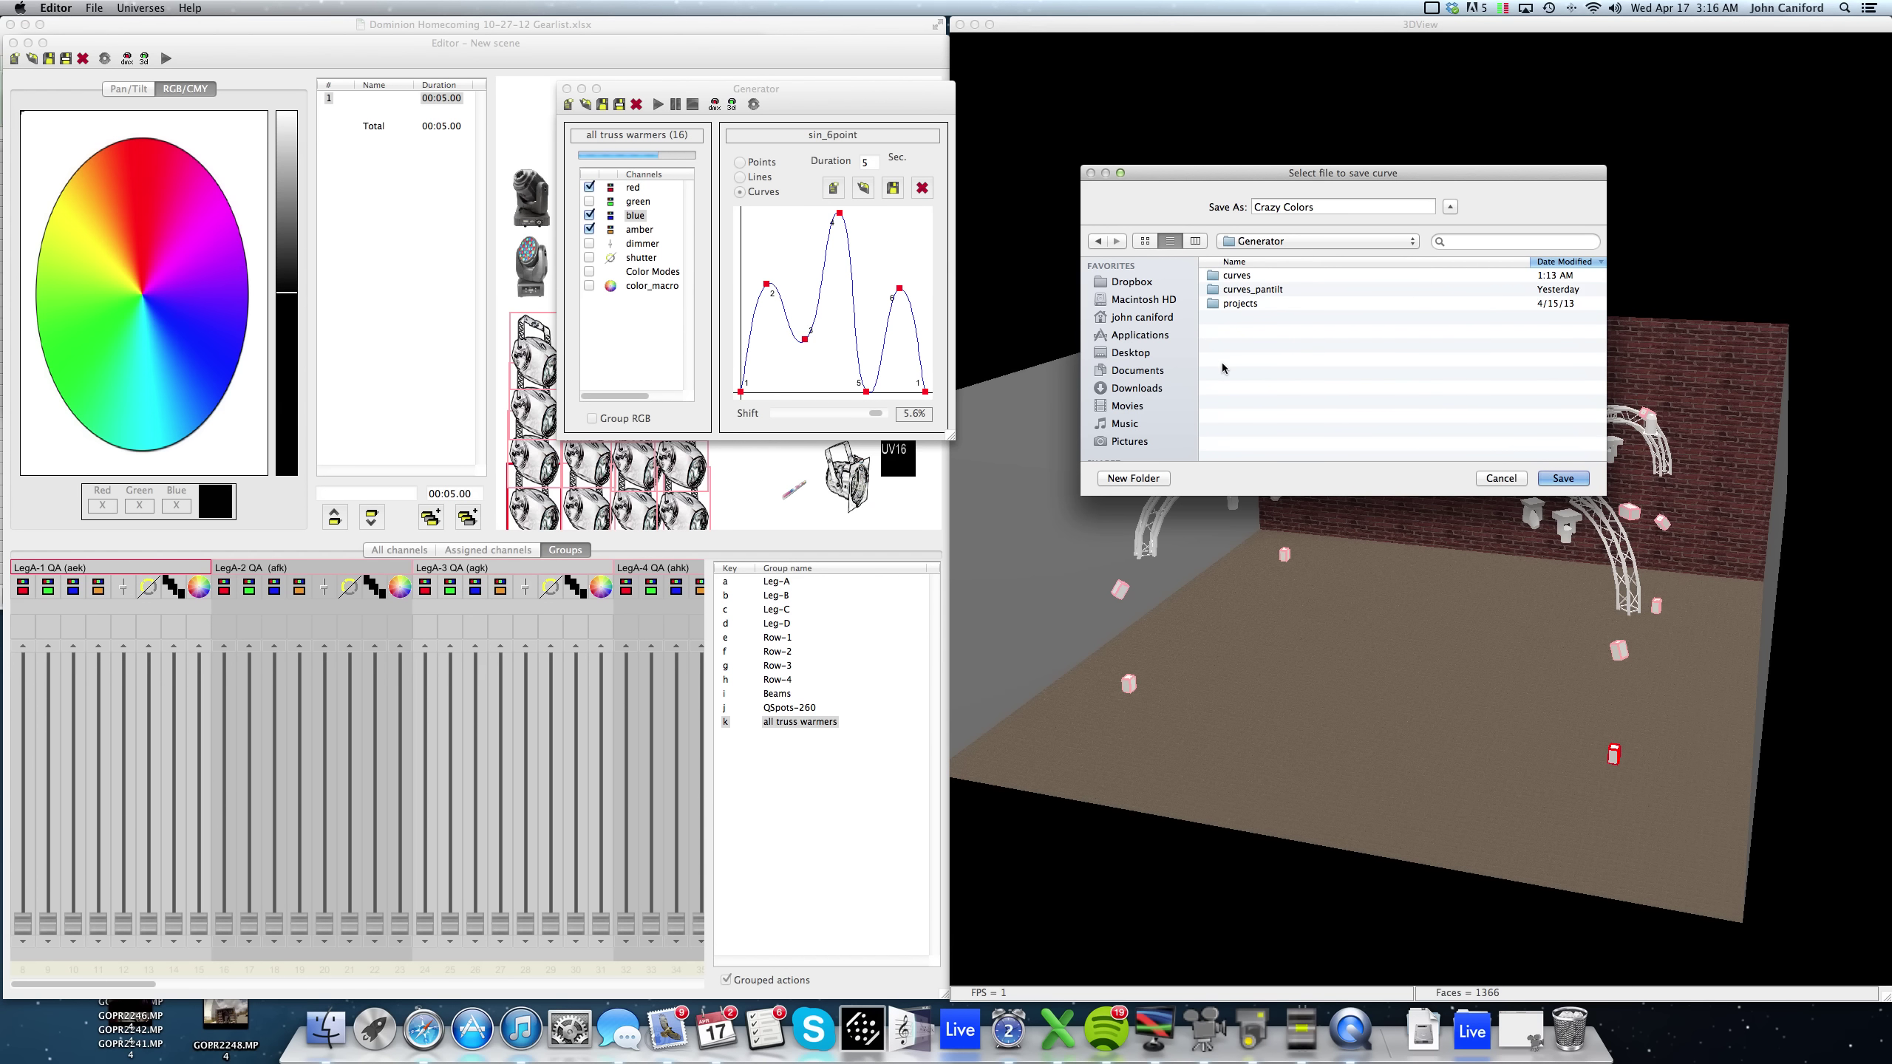
pyautogui.click(1142, 478)
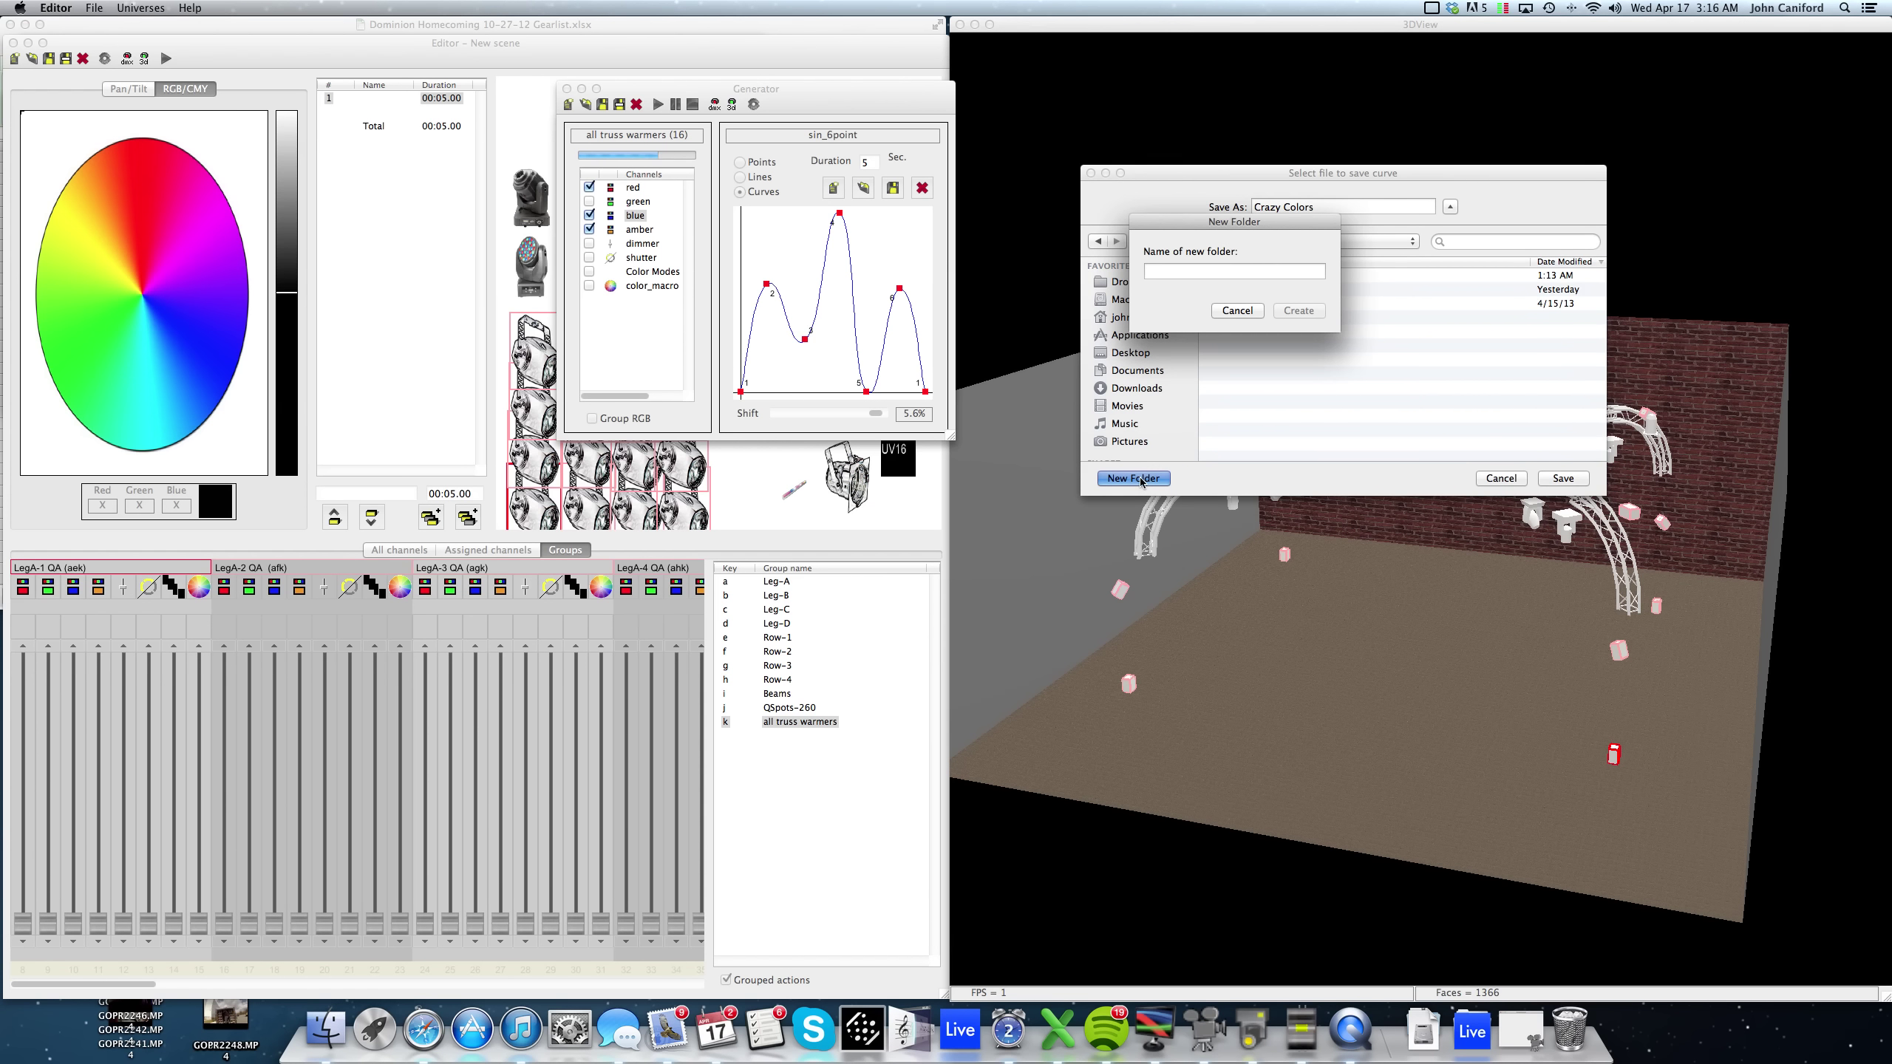
# Create the Colors folder and save the curve there as Crazy Colors Red Blue Amber.
pyautogui.write('Colors')
pyautogui.press('Return')
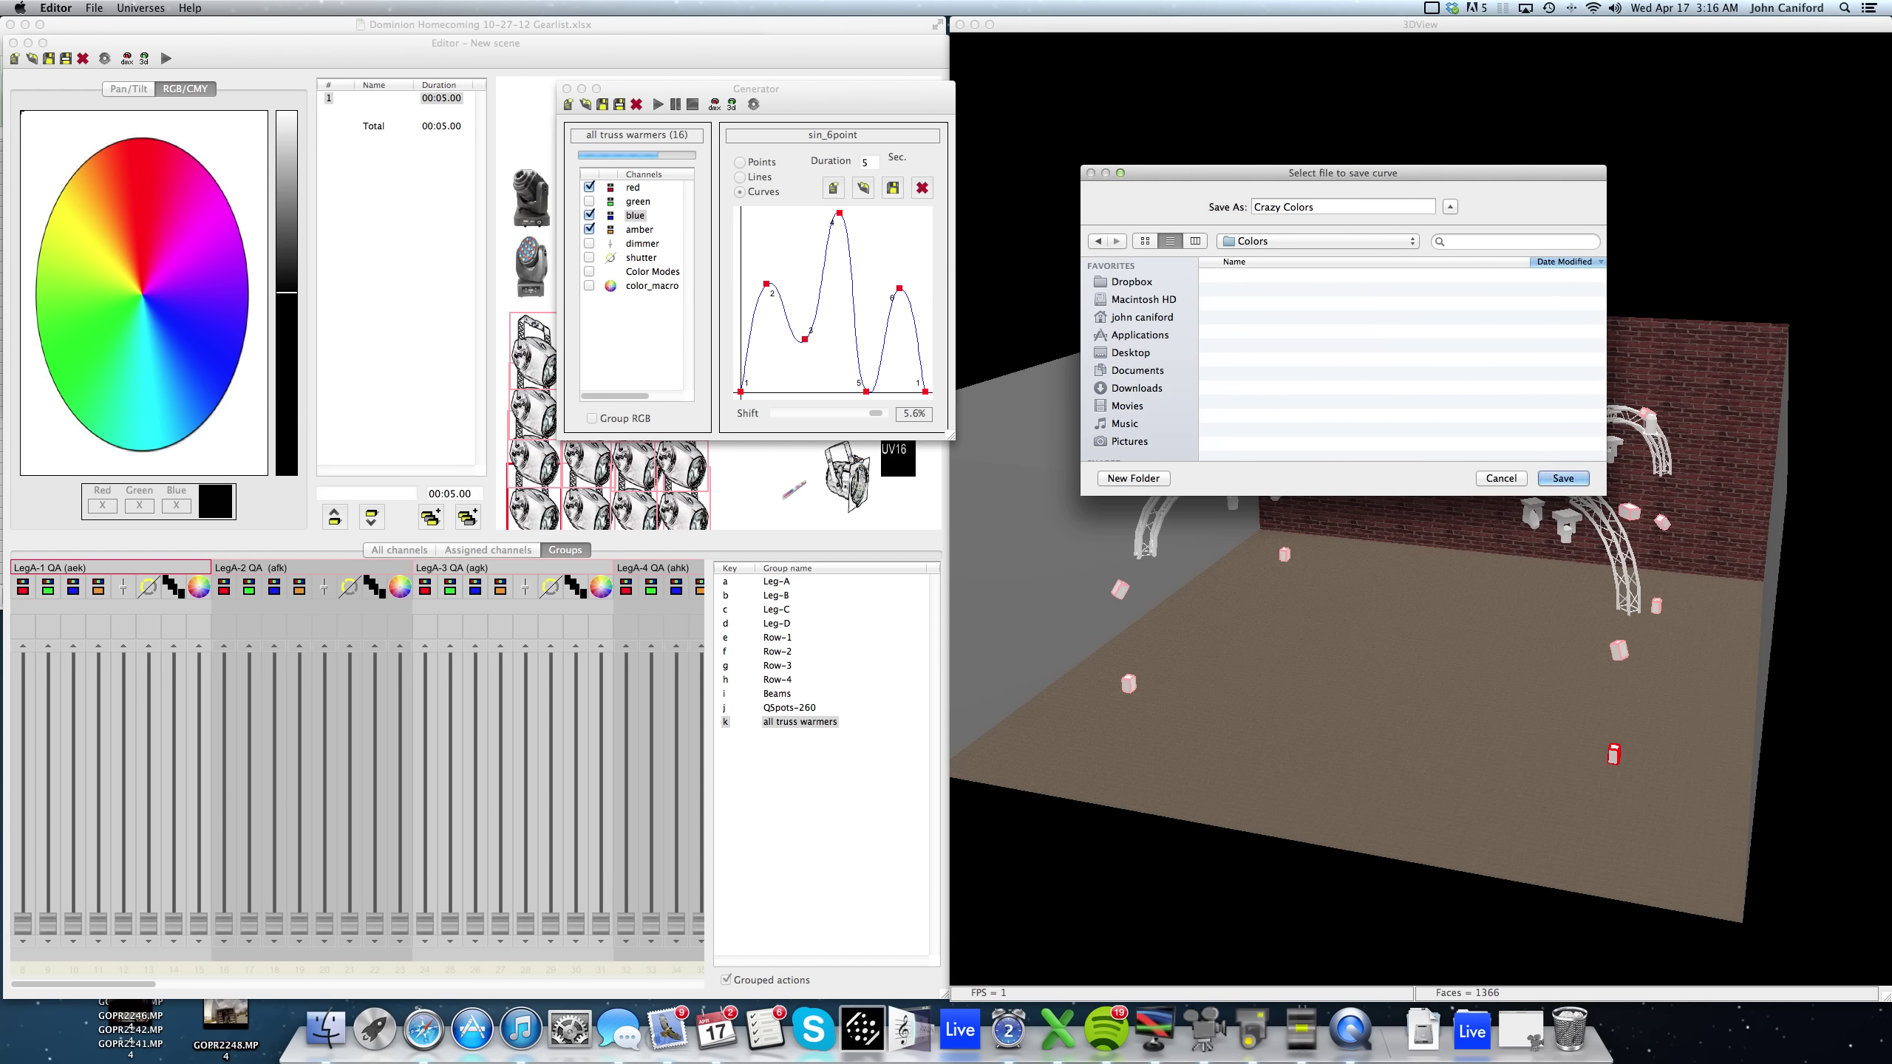
pyautogui.moveTo(1332, 174); pyautogui.dragTo(1201, 177)
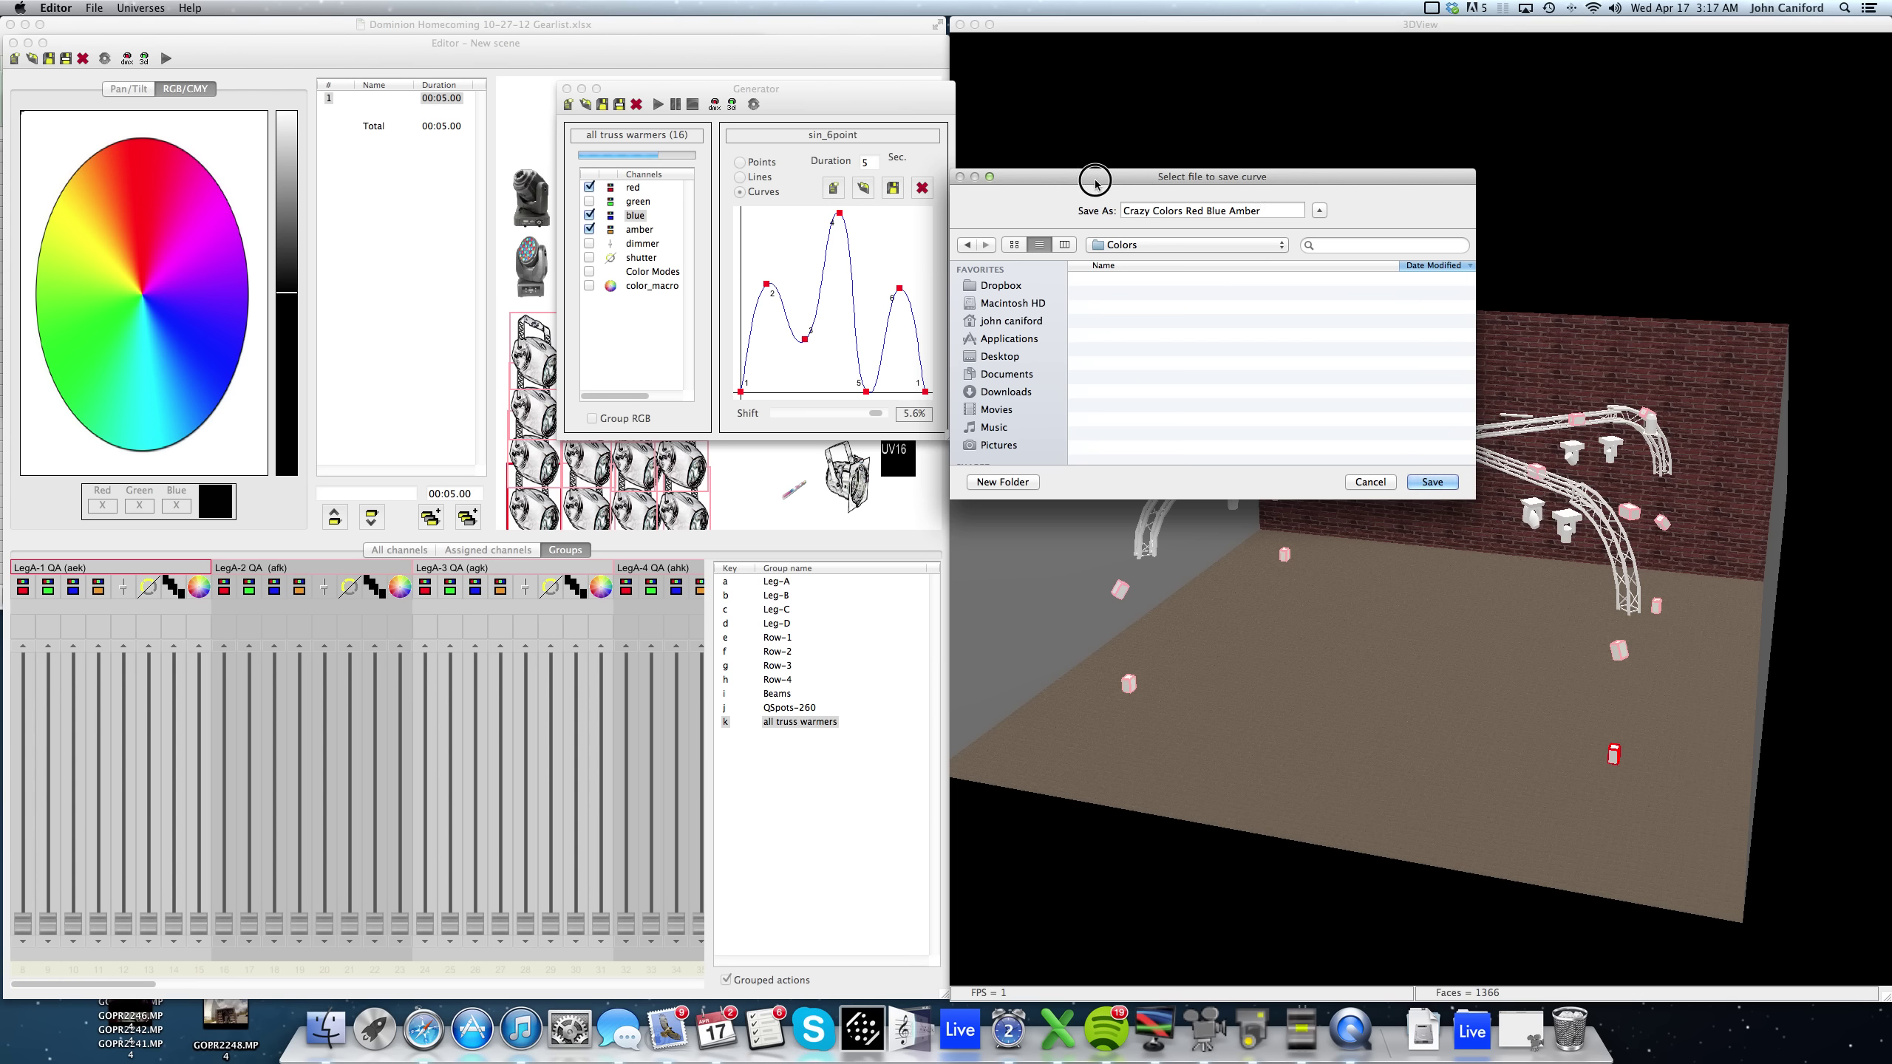
pyautogui.moveTo(1095, 183); pyautogui.dragTo(1095, 192)
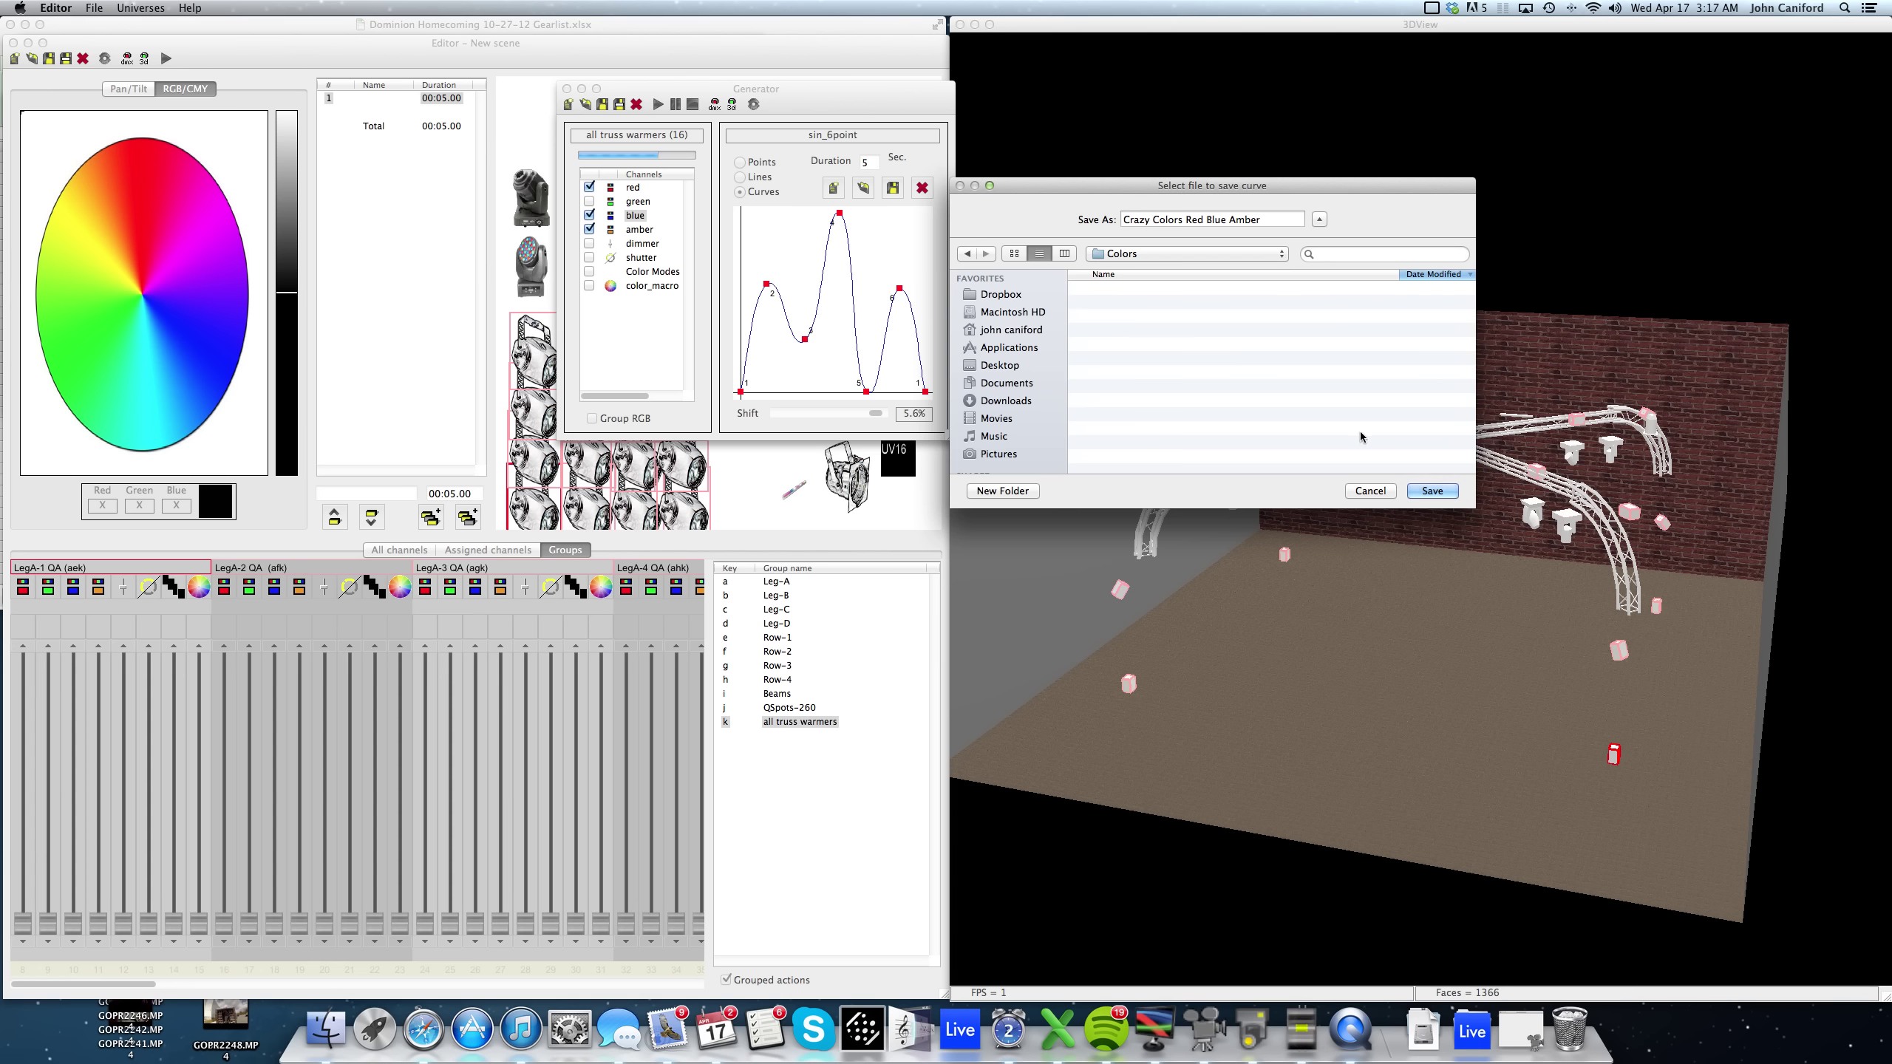
pyautogui.click(1432, 491)
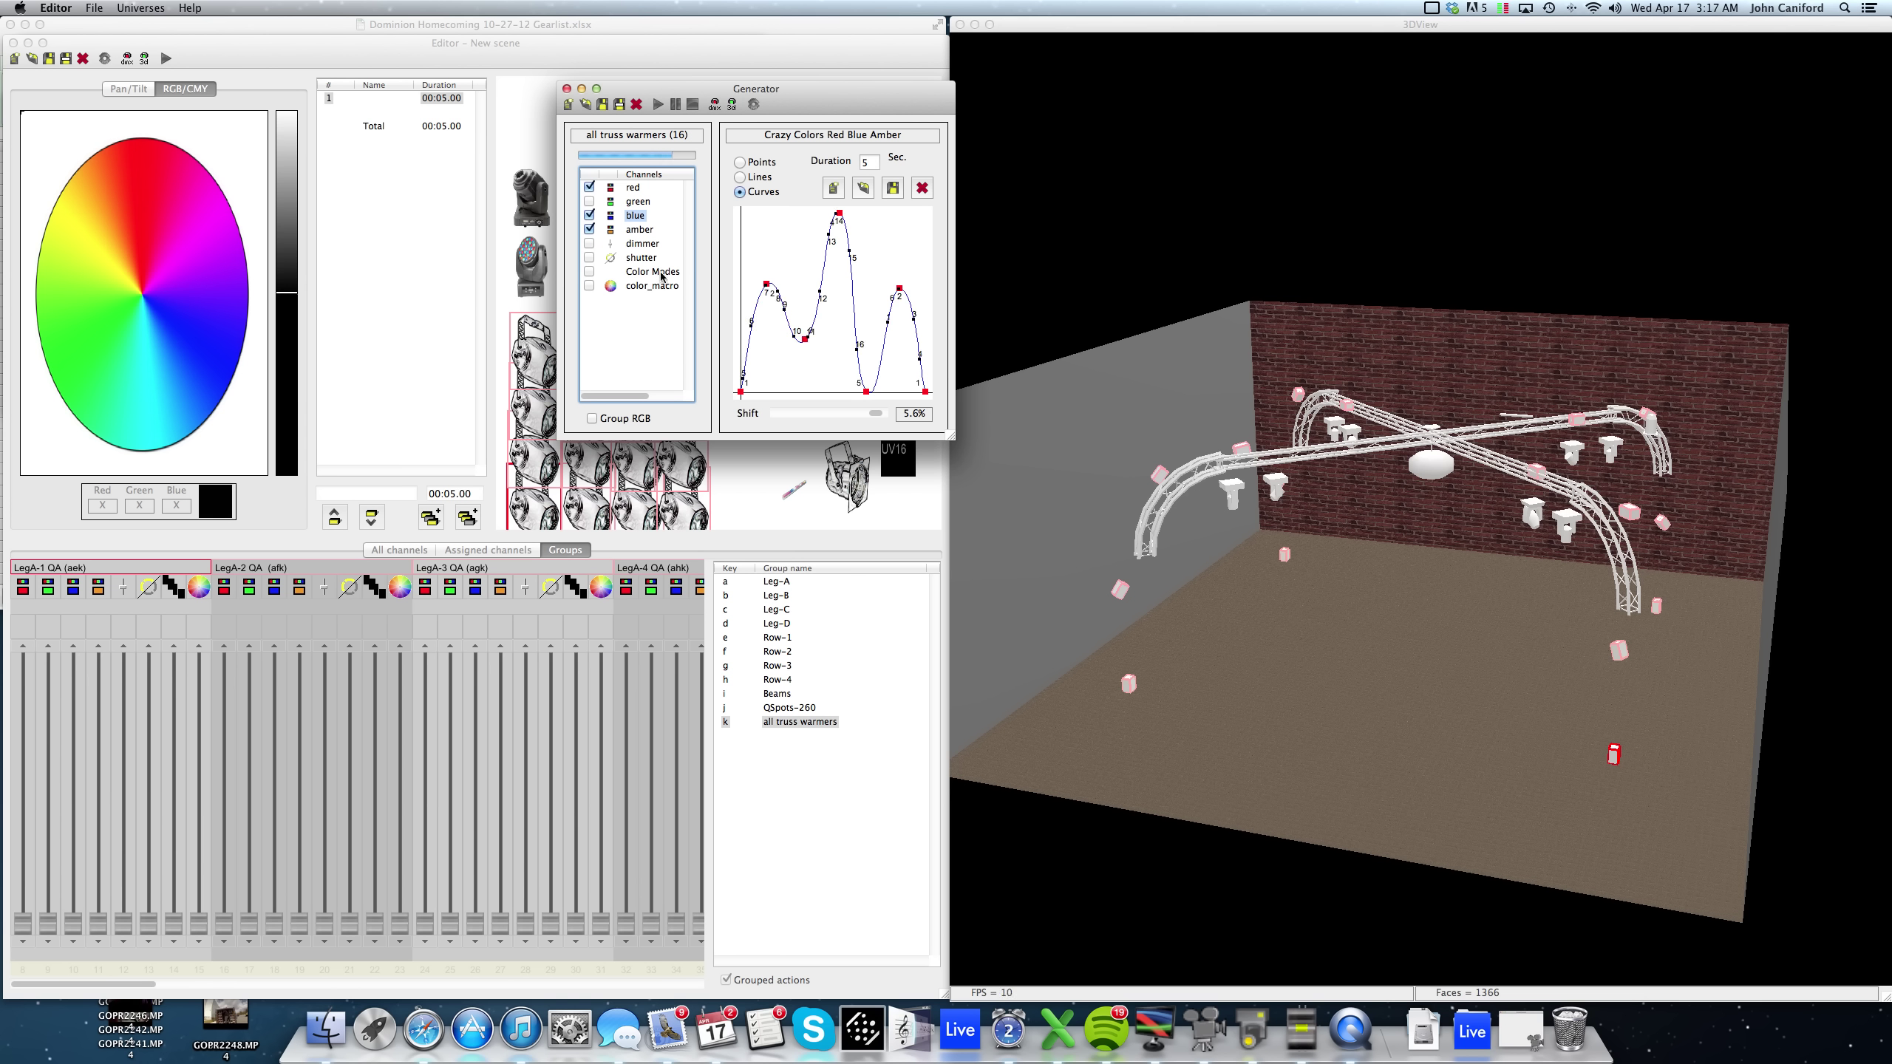
# Send the Crazy Colors Red Blue Amber curve to the Editor as a scene, skipping the current scene's save.
pyautogui.click(753, 104)
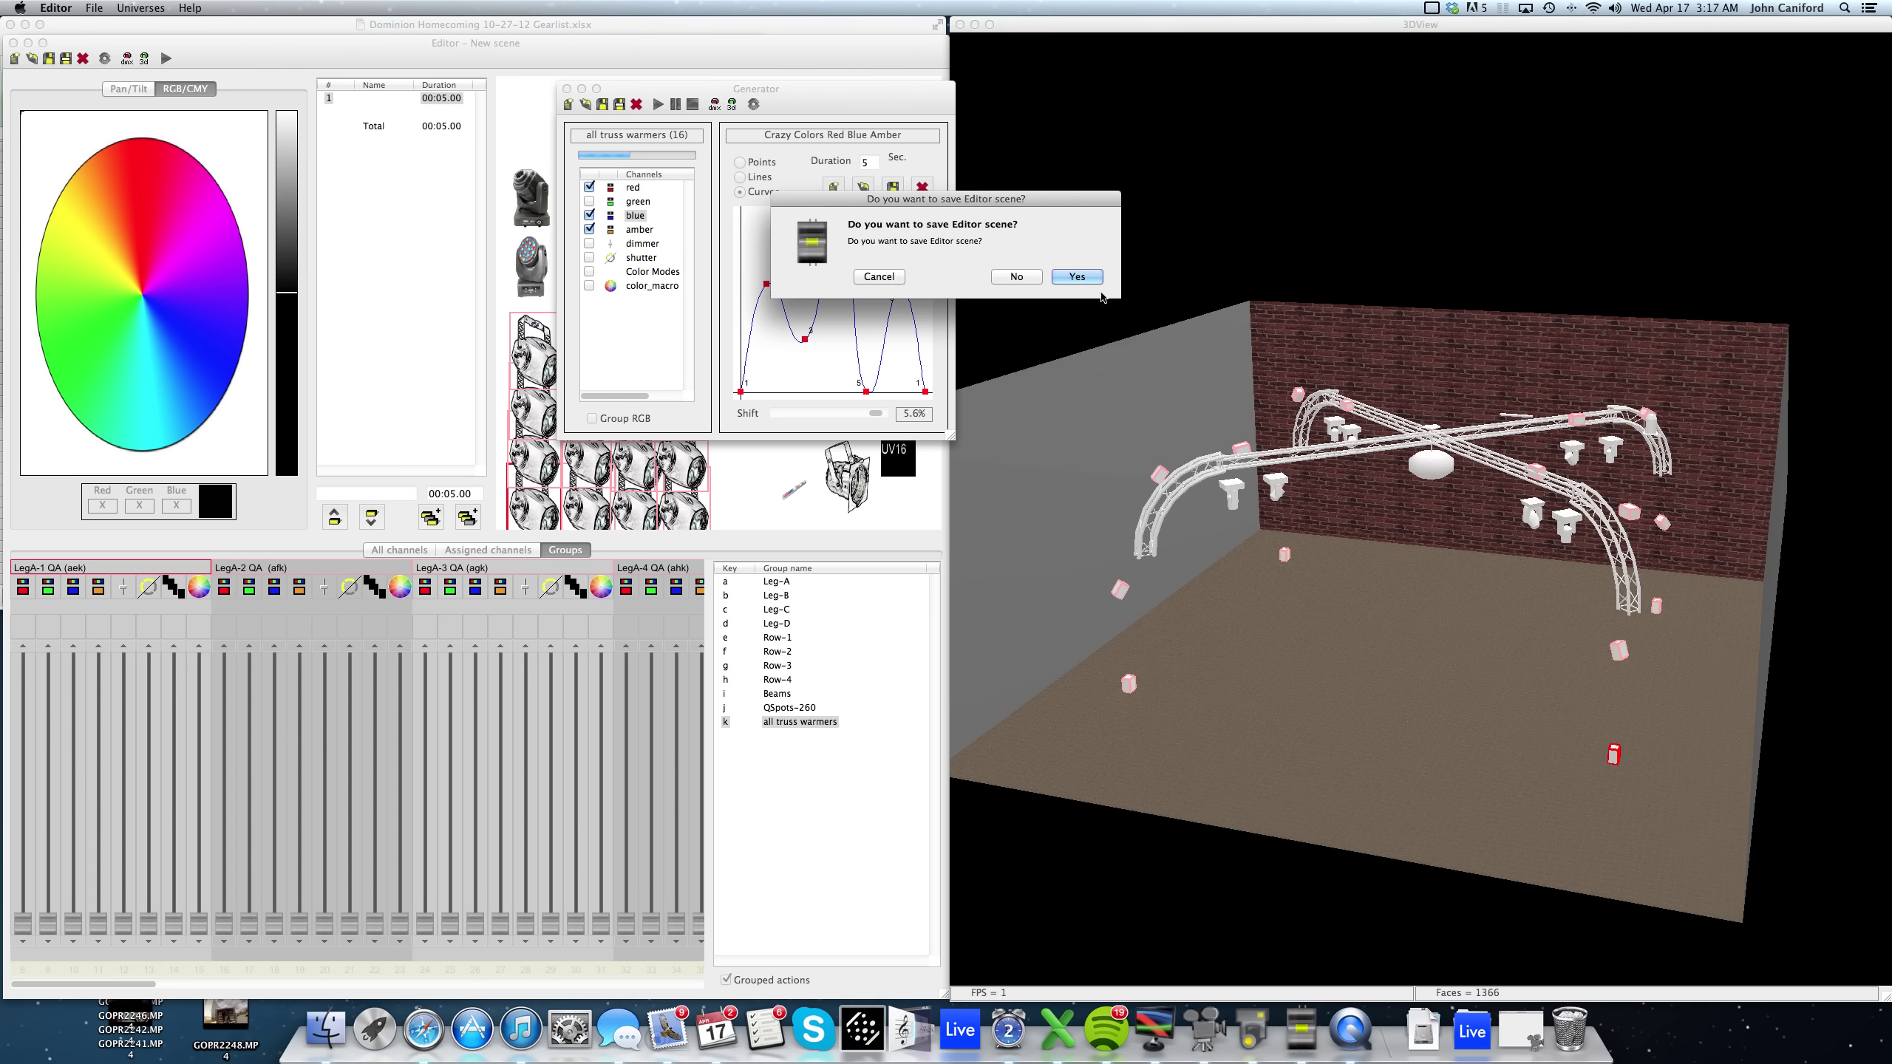
pyautogui.click(1084, 276)
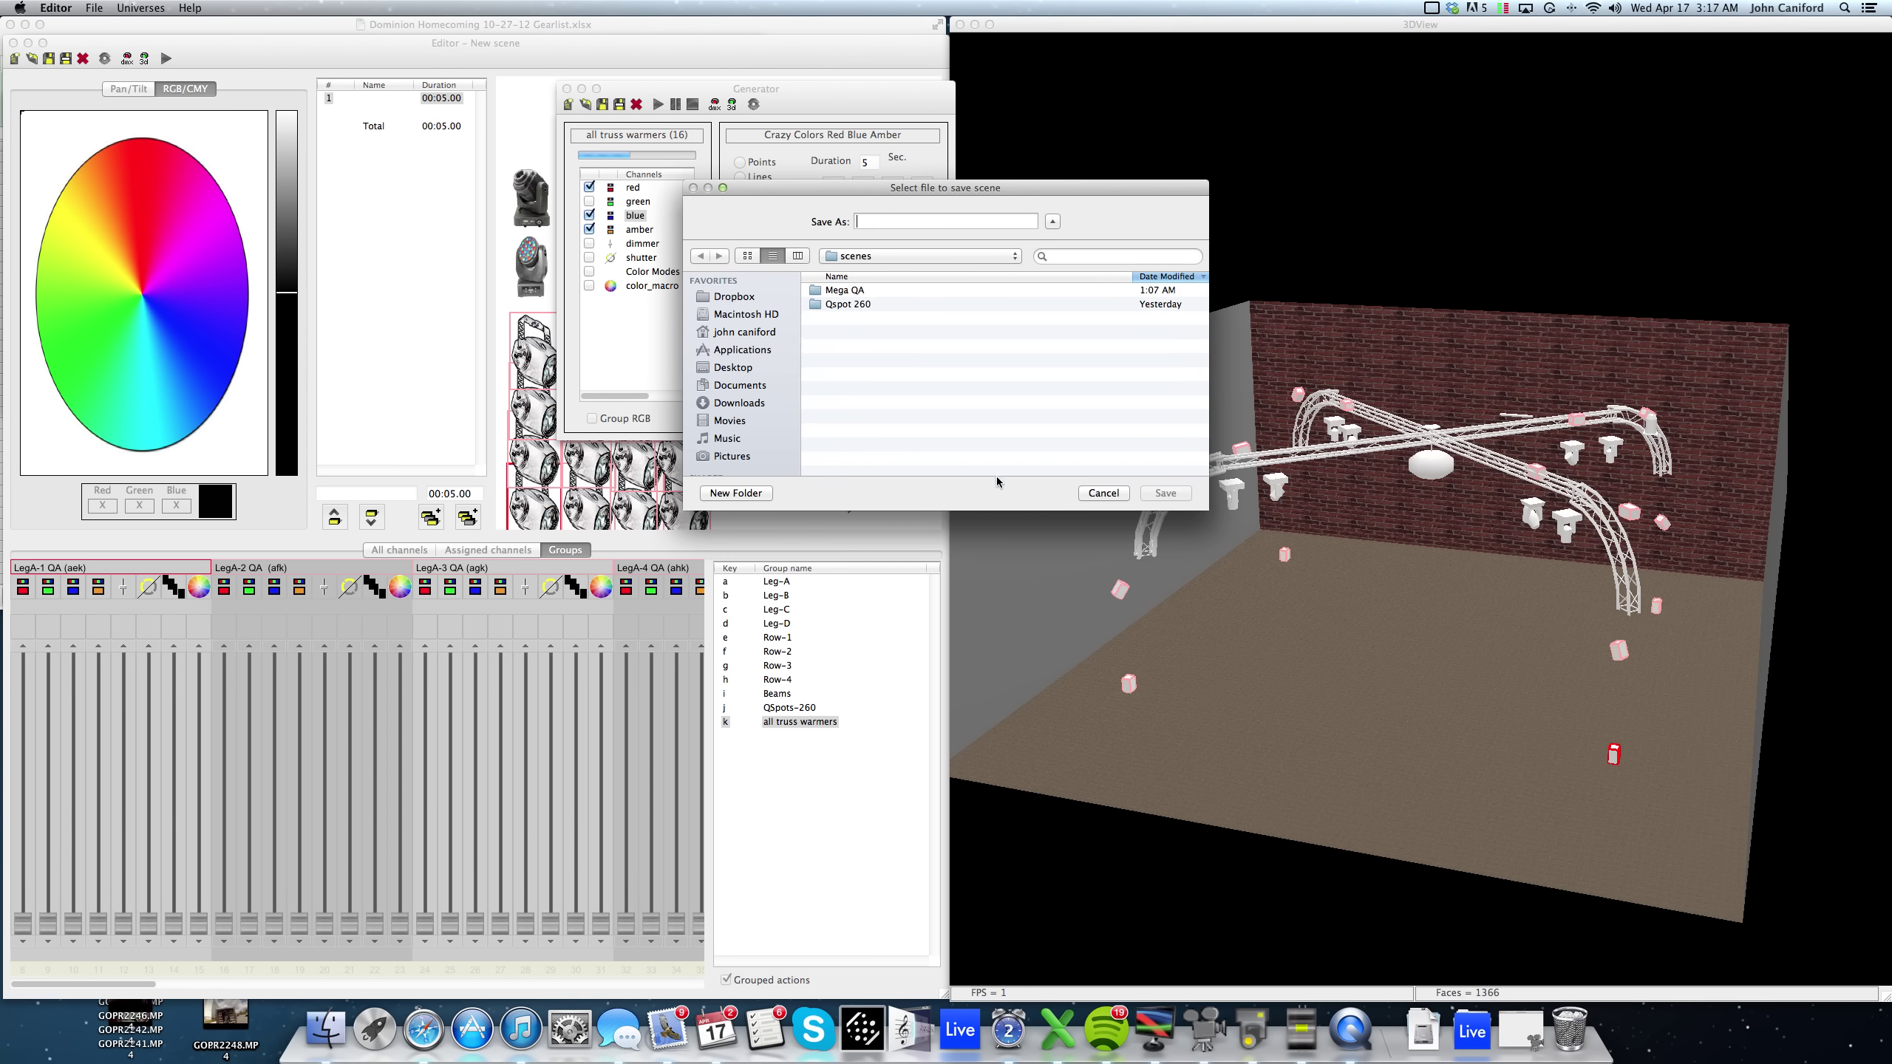
pyautogui.click(1086, 493)
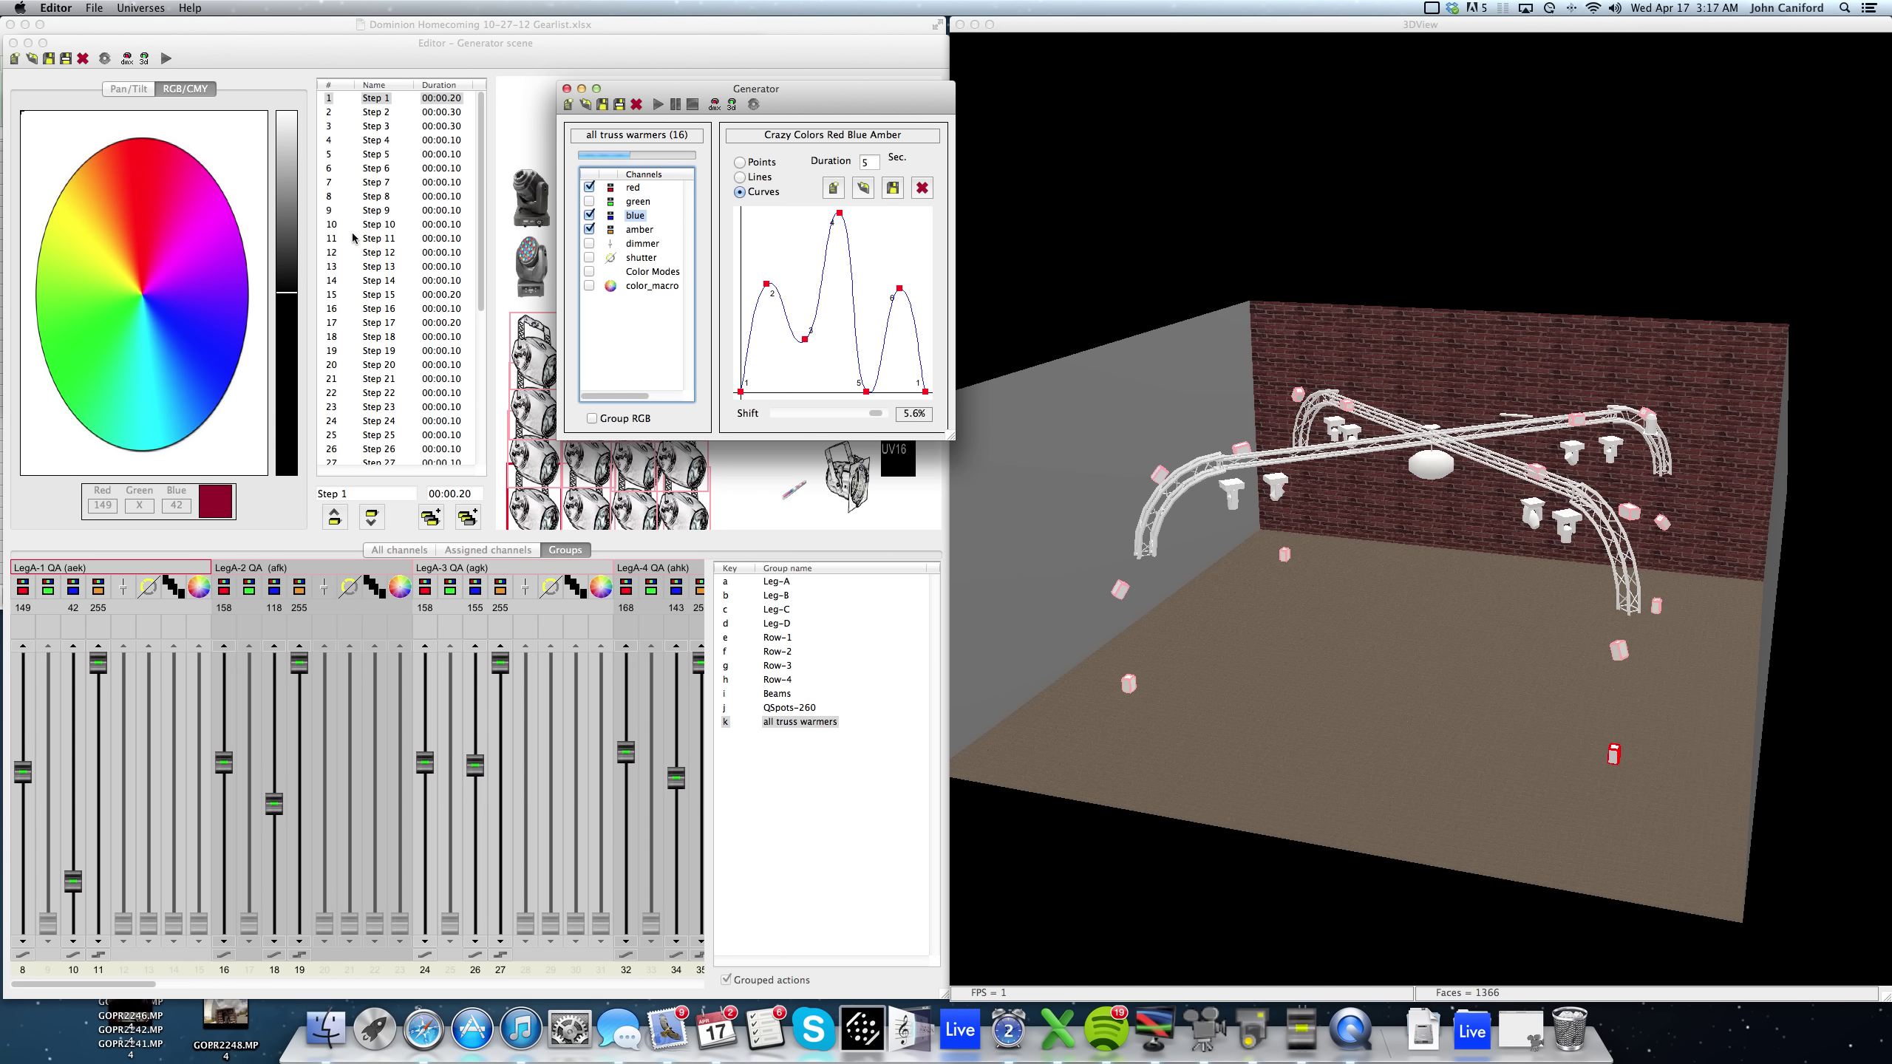
# Scroll through the Editor's step list to confirm the 43 generated steps.
pyautogui.scroll(-6, 352, 235)
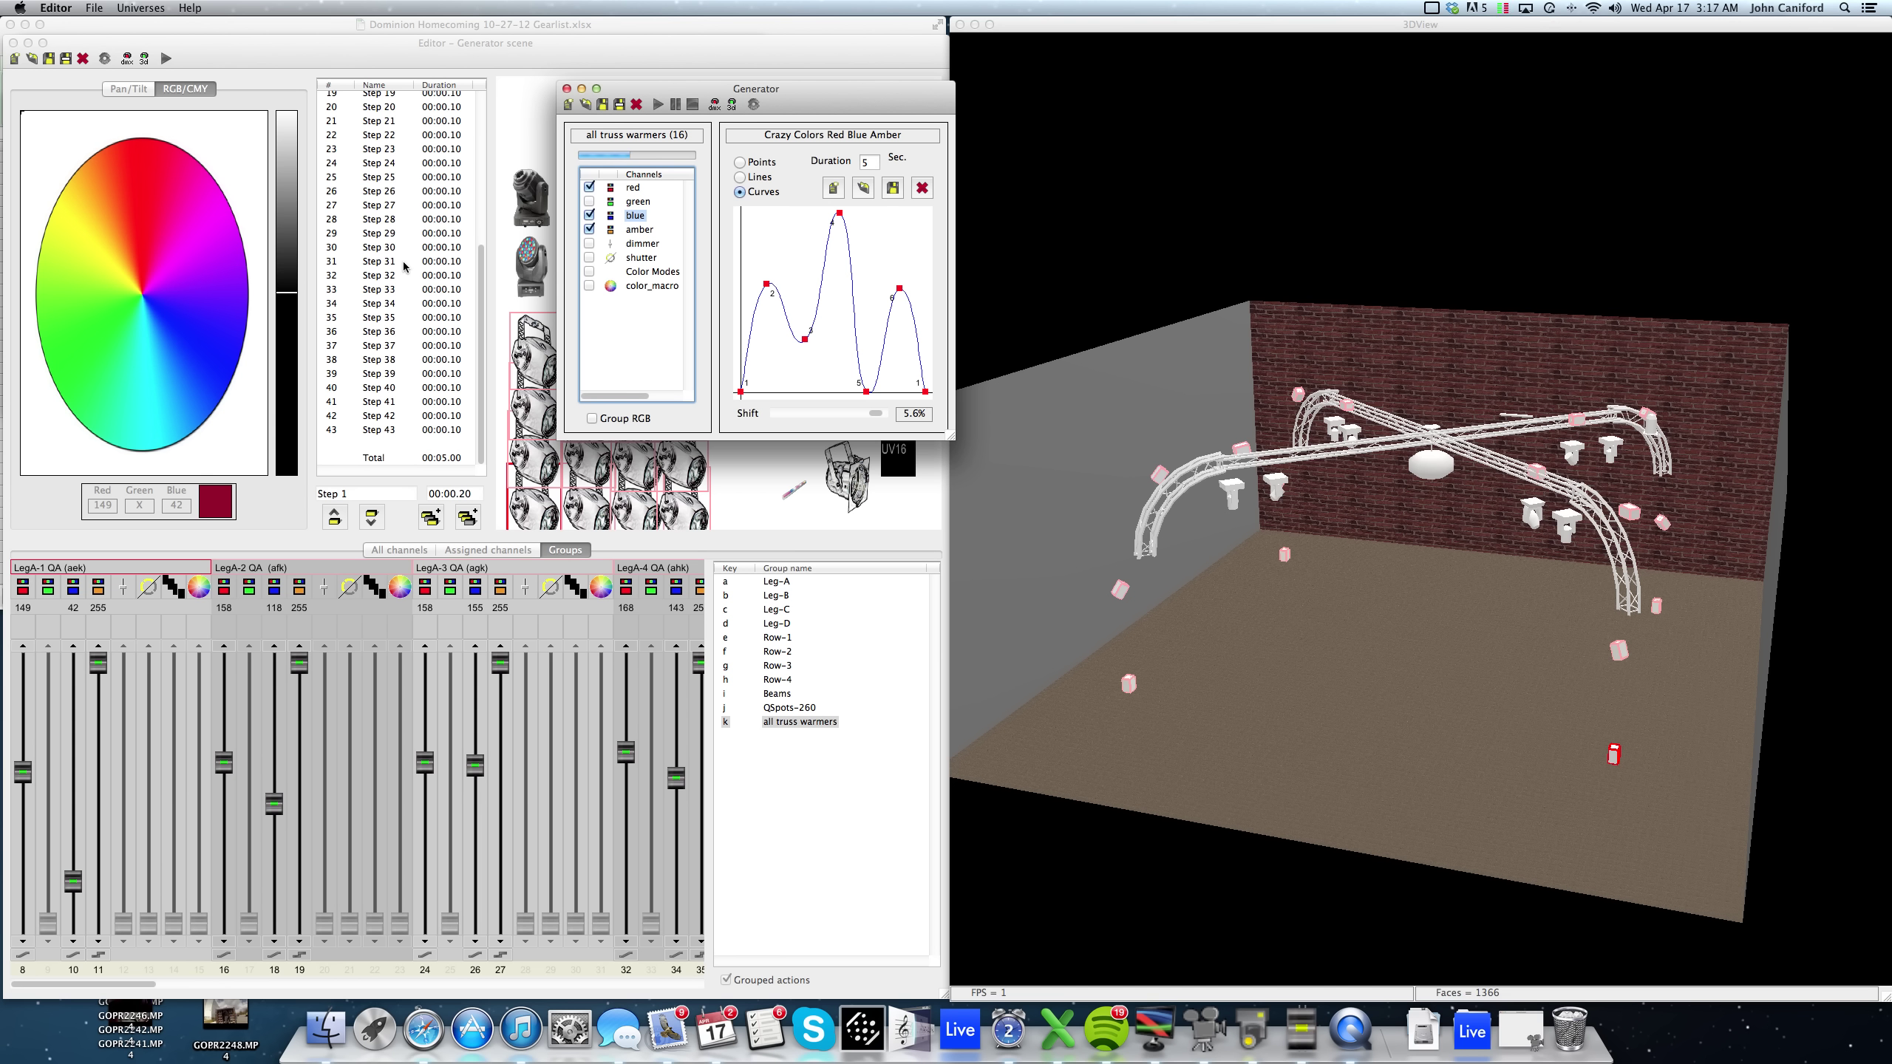
pyautogui.scroll(6, 402, 267)
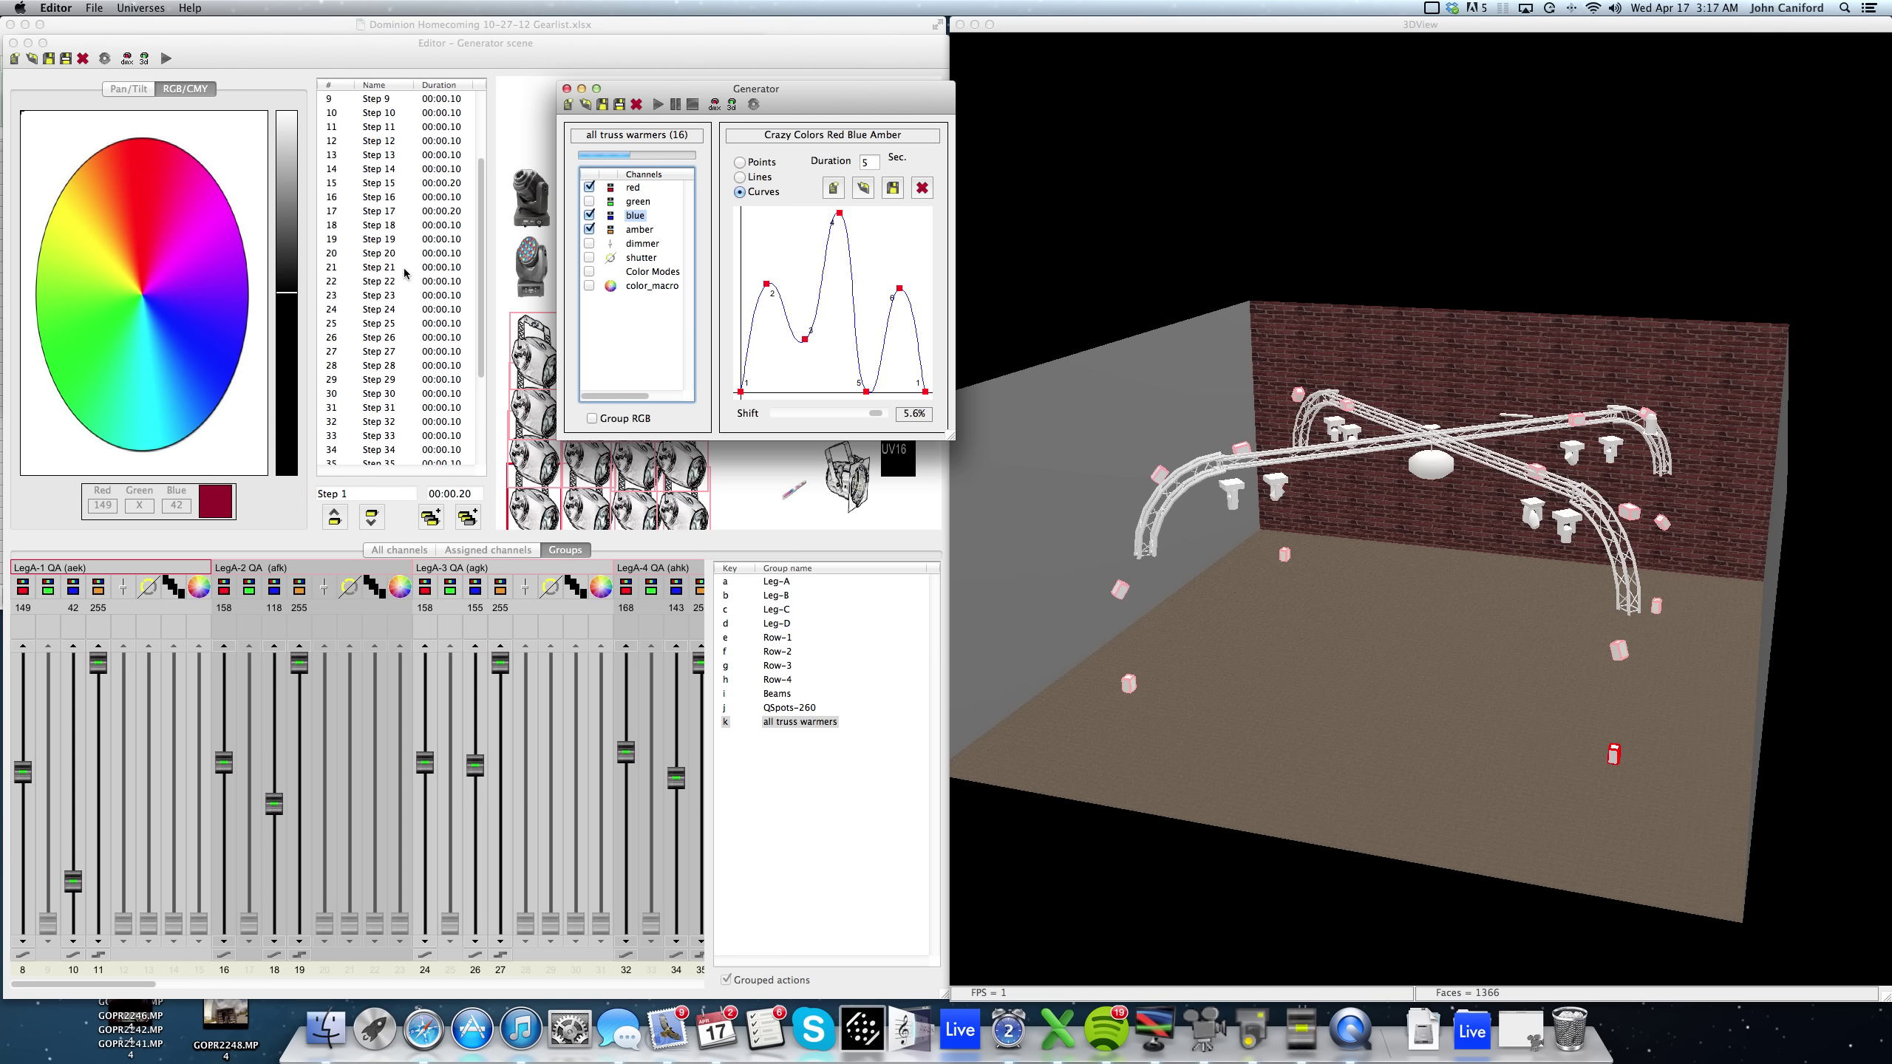
pyautogui.scroll(-6, 403, 272)
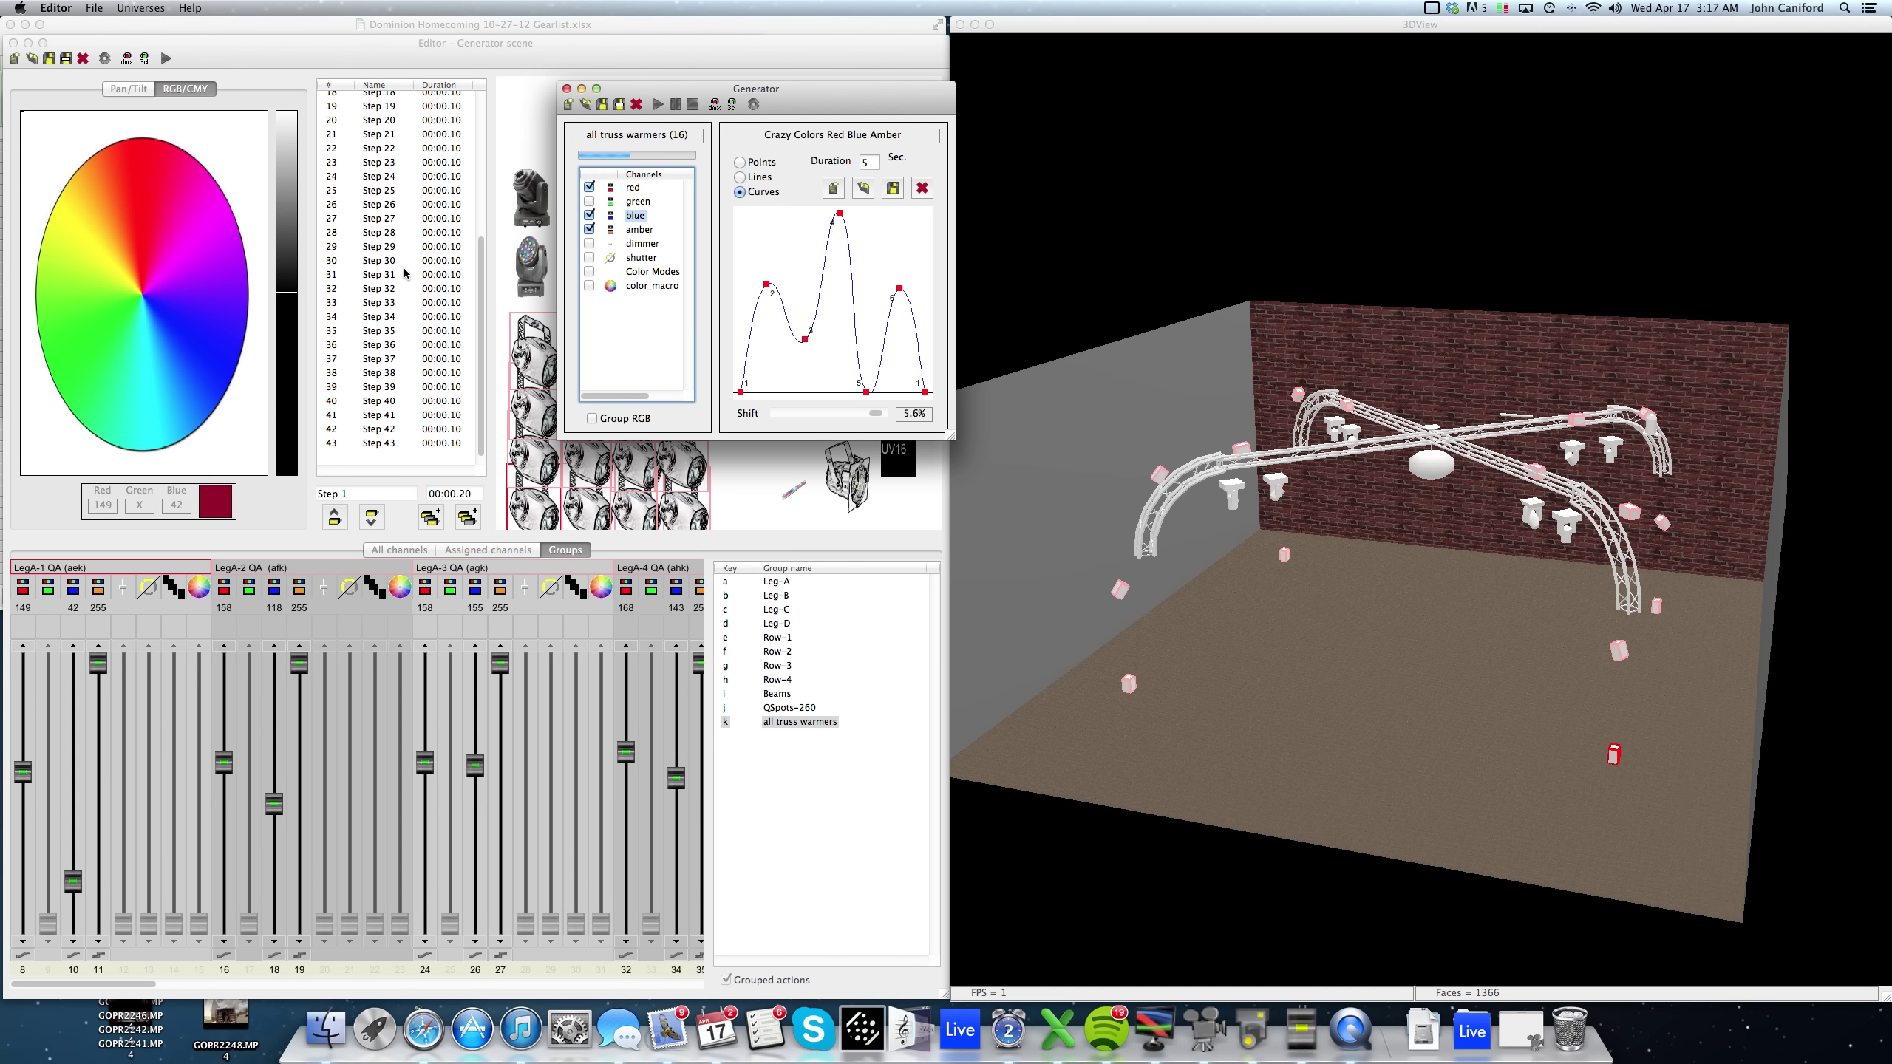
pyautogui.click(403, 273)
pyautogui.scroll(-1, 405, 333)
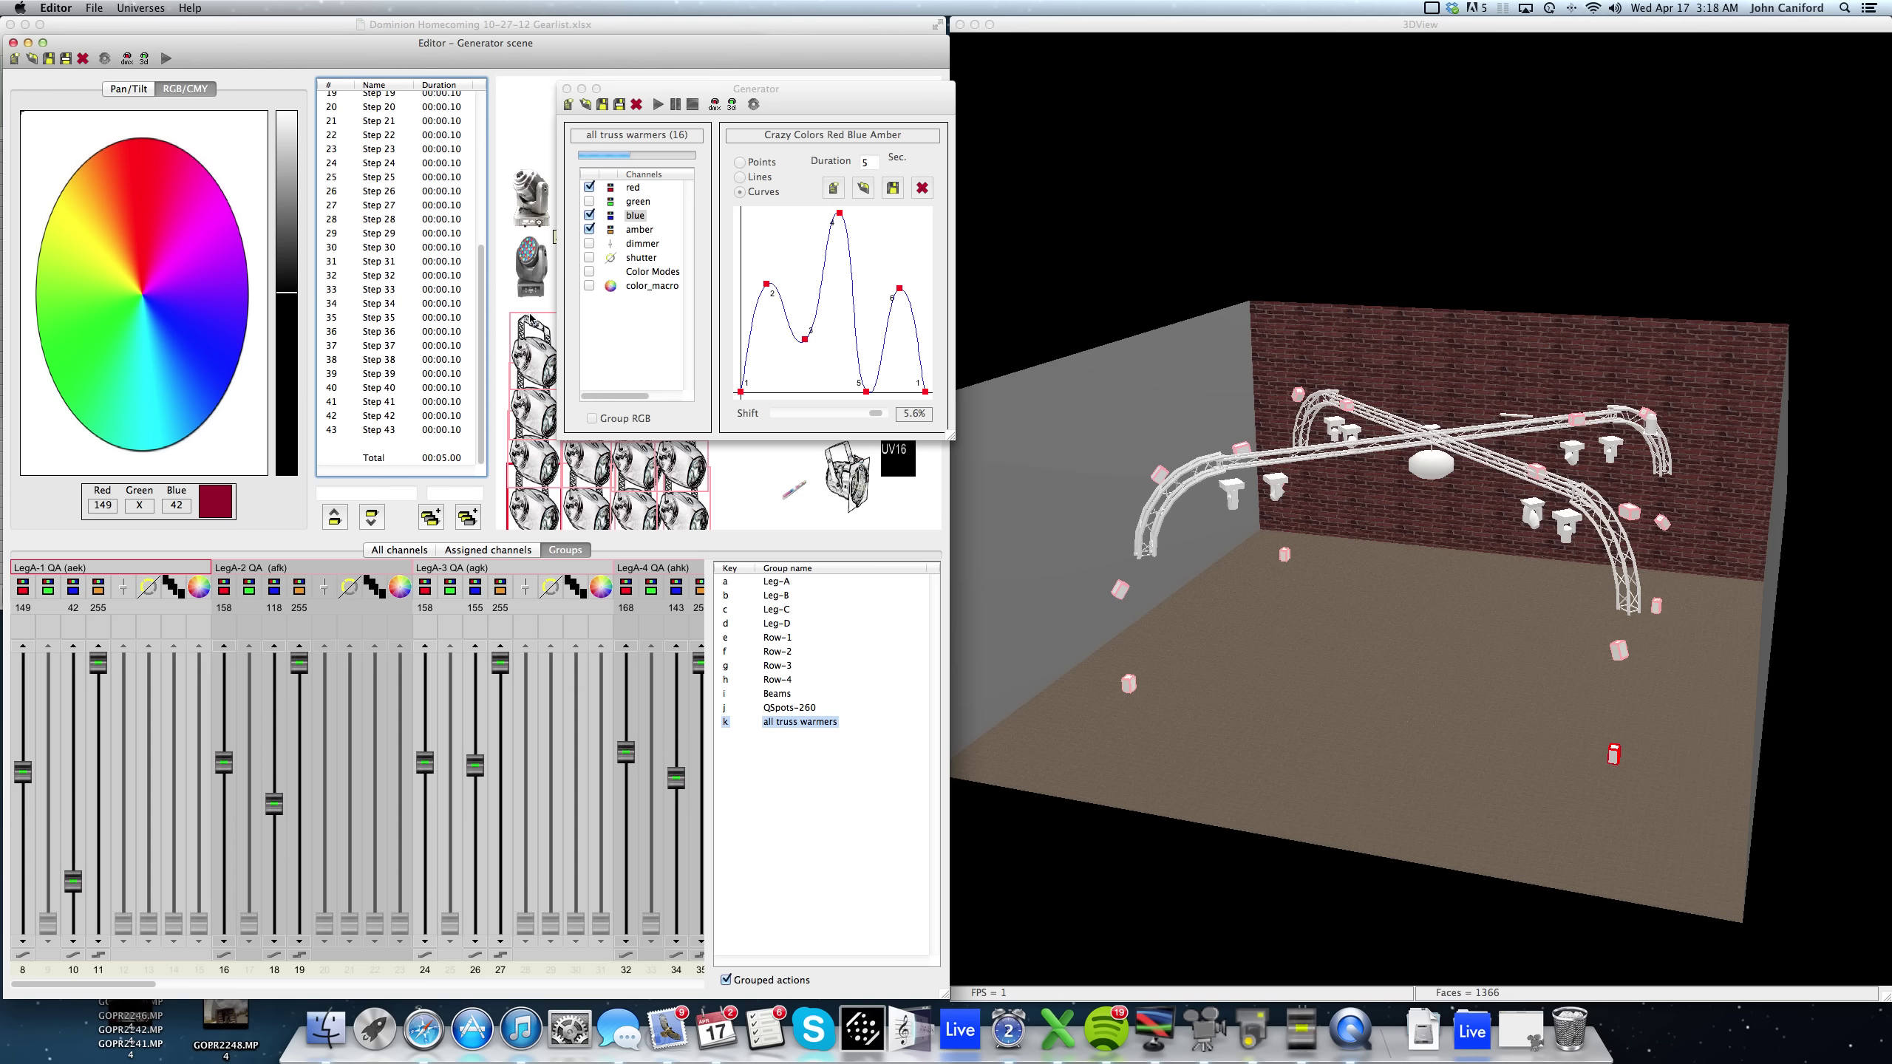
# Close the Generator without saving and start playing the 43-step scene in the Editor.
pyautogui.click(567, 89)
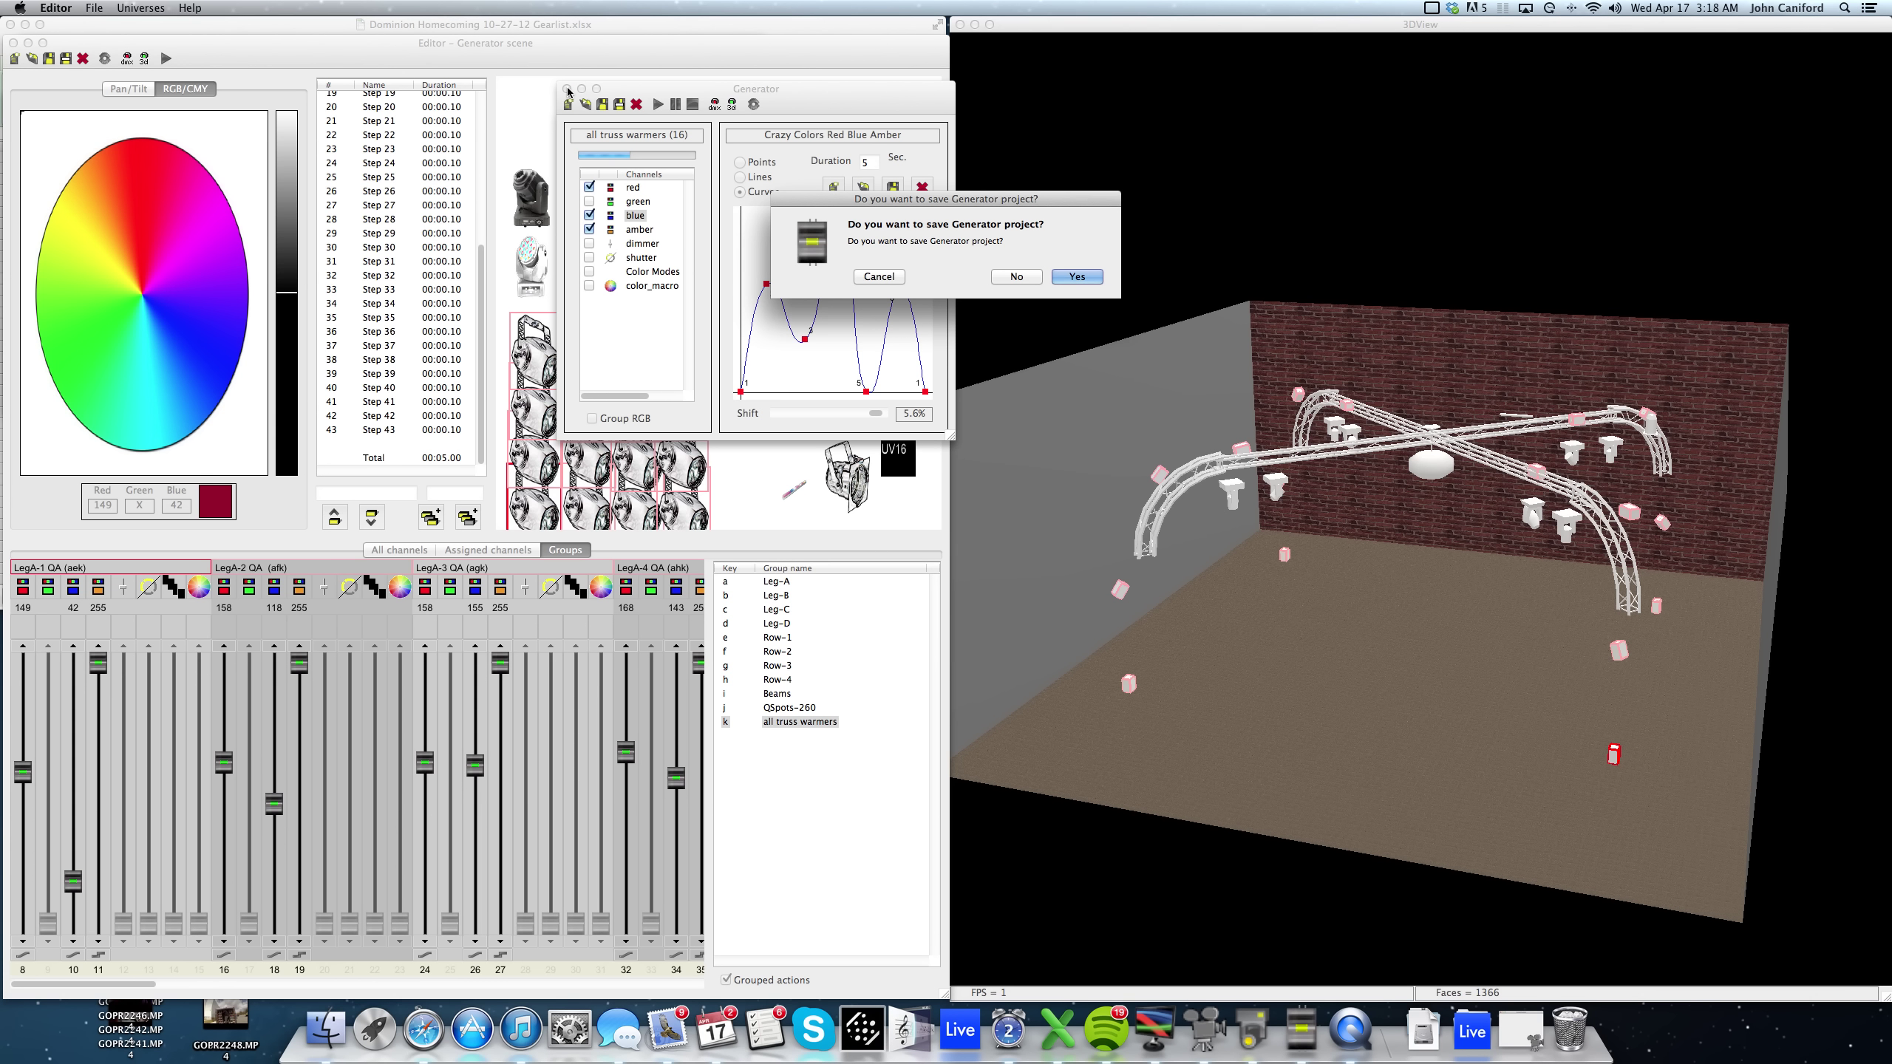
pyautogui.click(1000, 281)
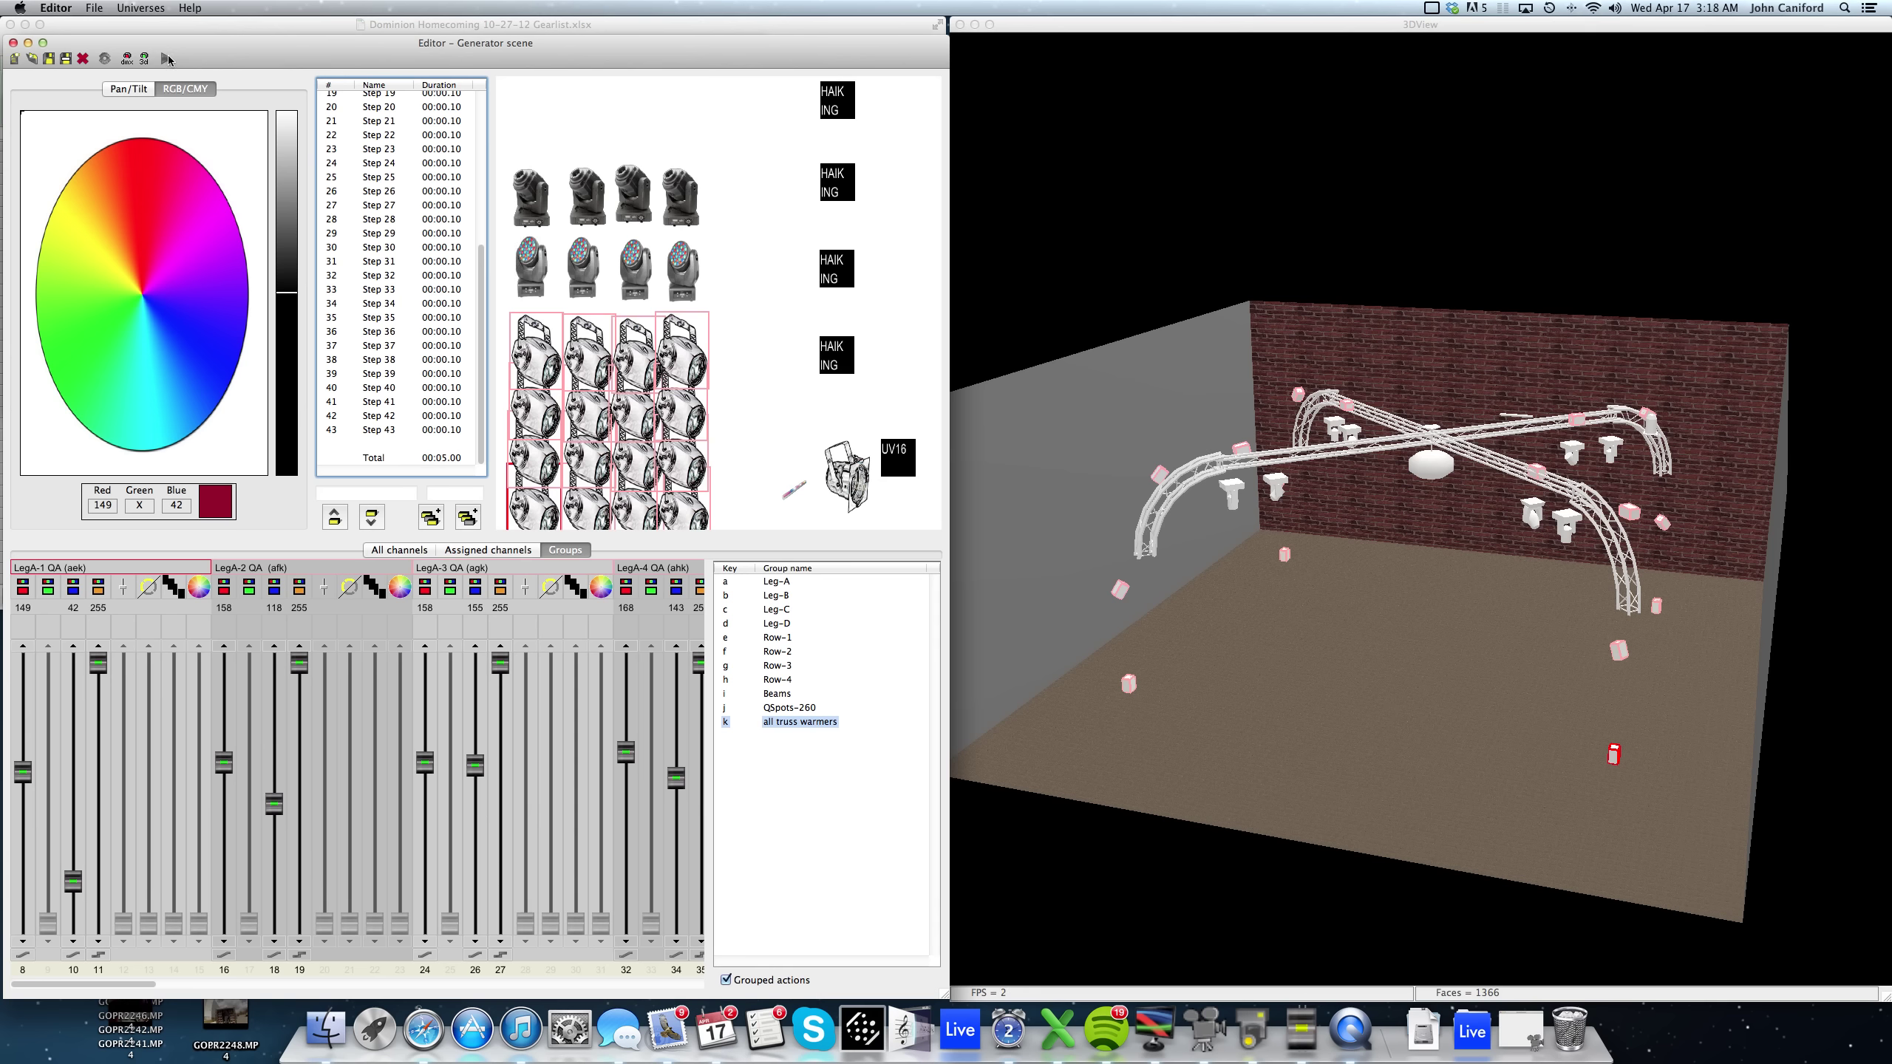
pyautogui.click(167, 59)
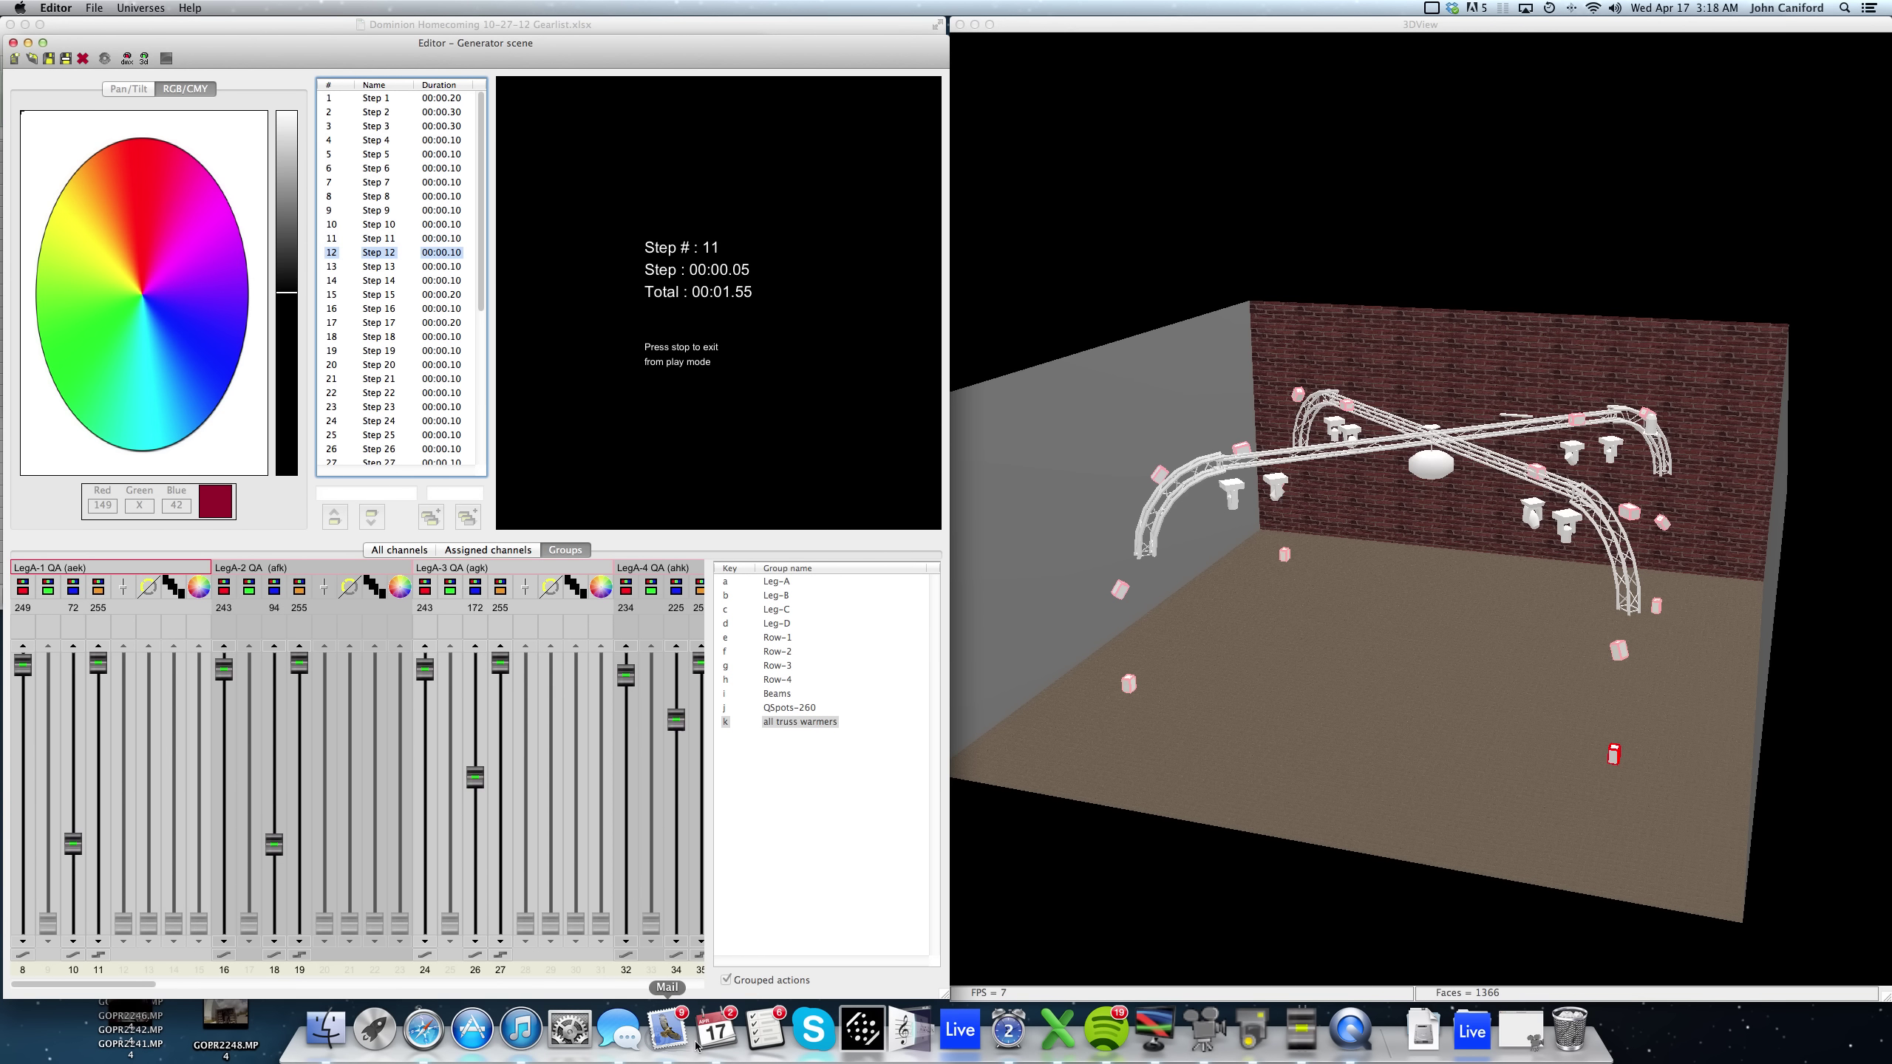
# Launch Live from ControlBoard, switch all truss warmers on, and return to the Editor.
pyautogui.click(1162, 1036)
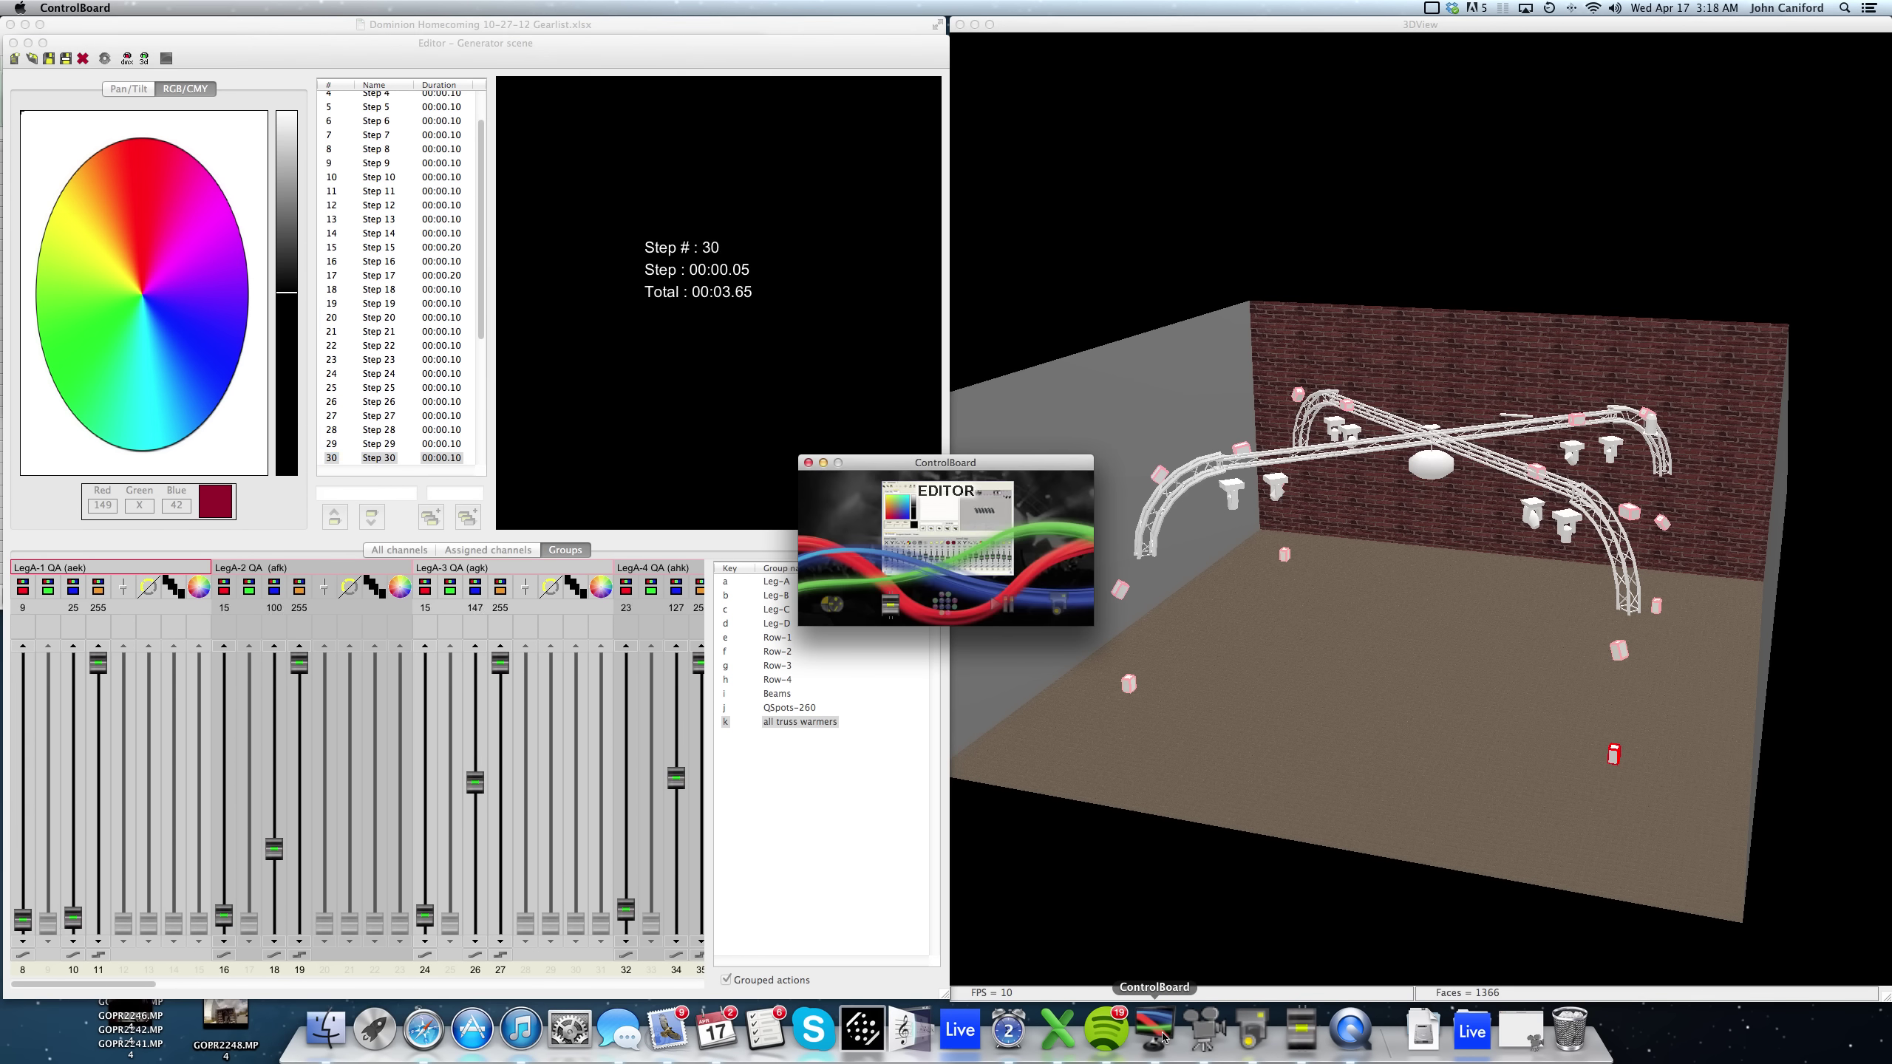
pyautogui.click(1007, 610)
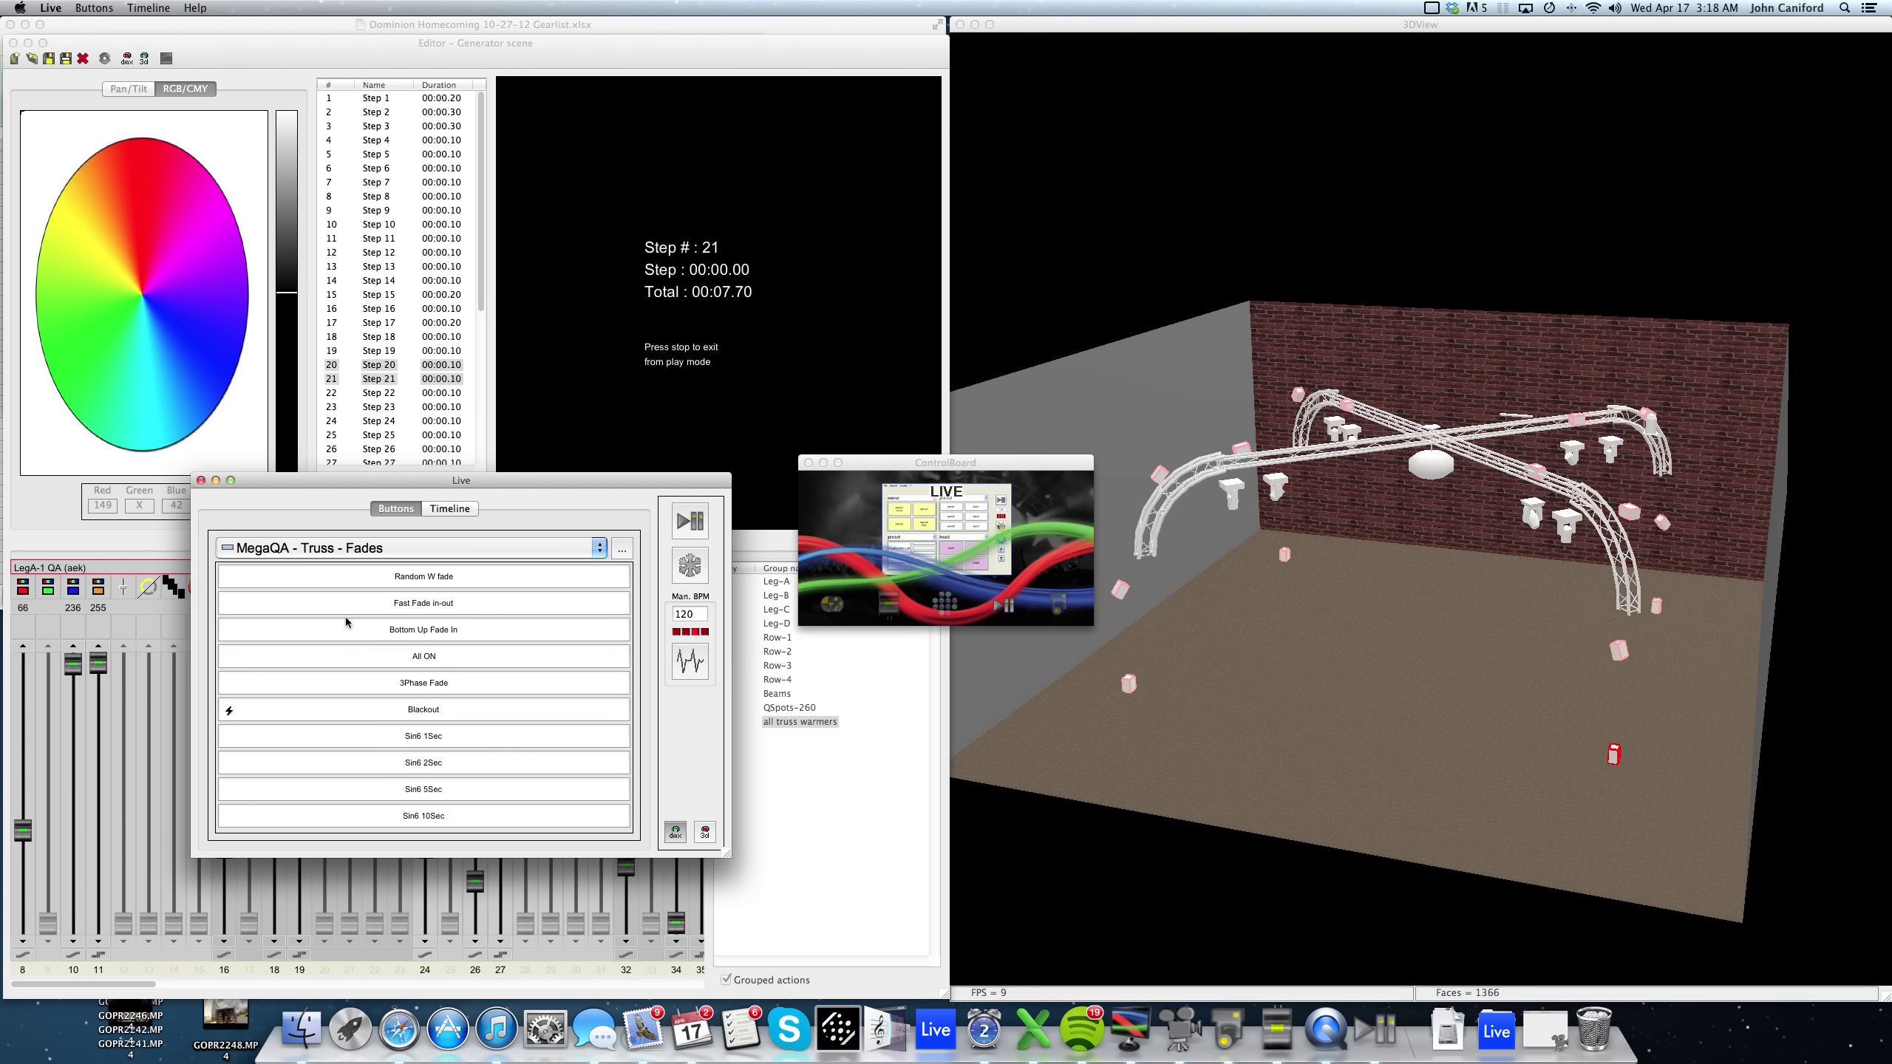
pyautogui.click(396, 656)
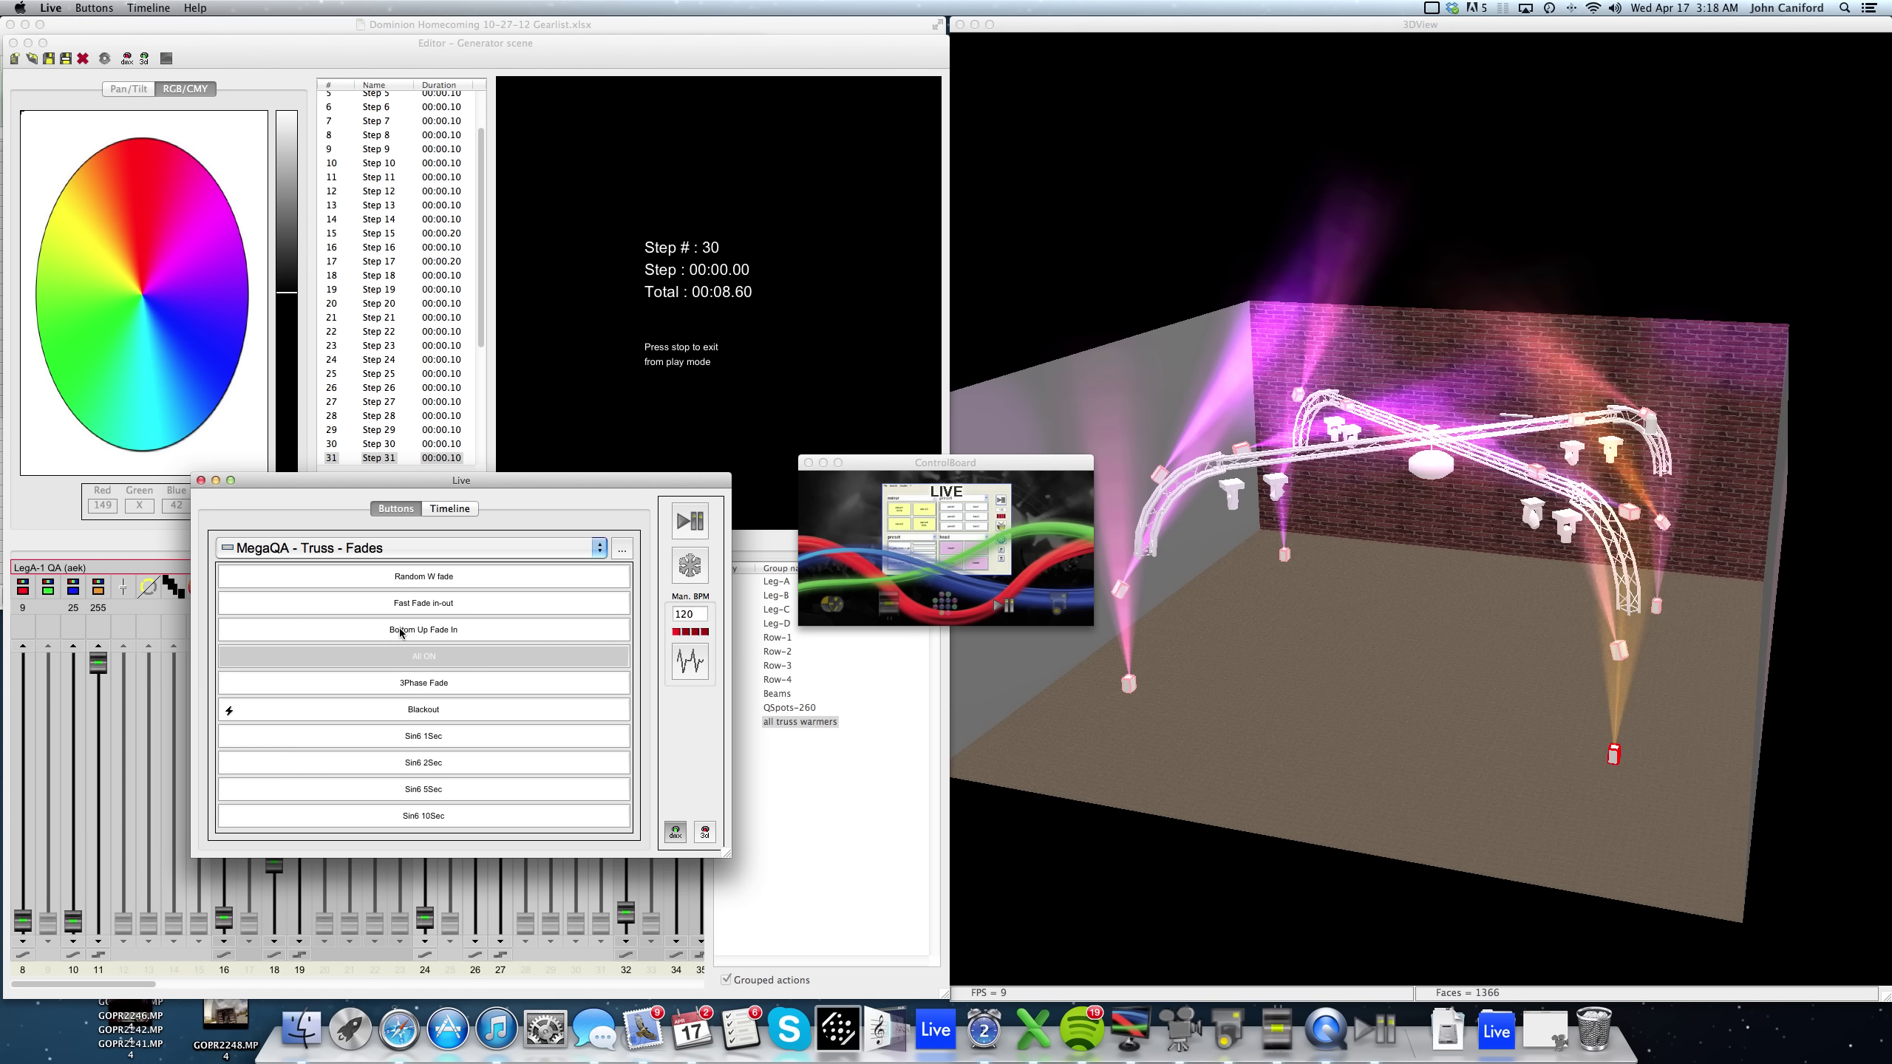
pyautogui.click(677, 59)
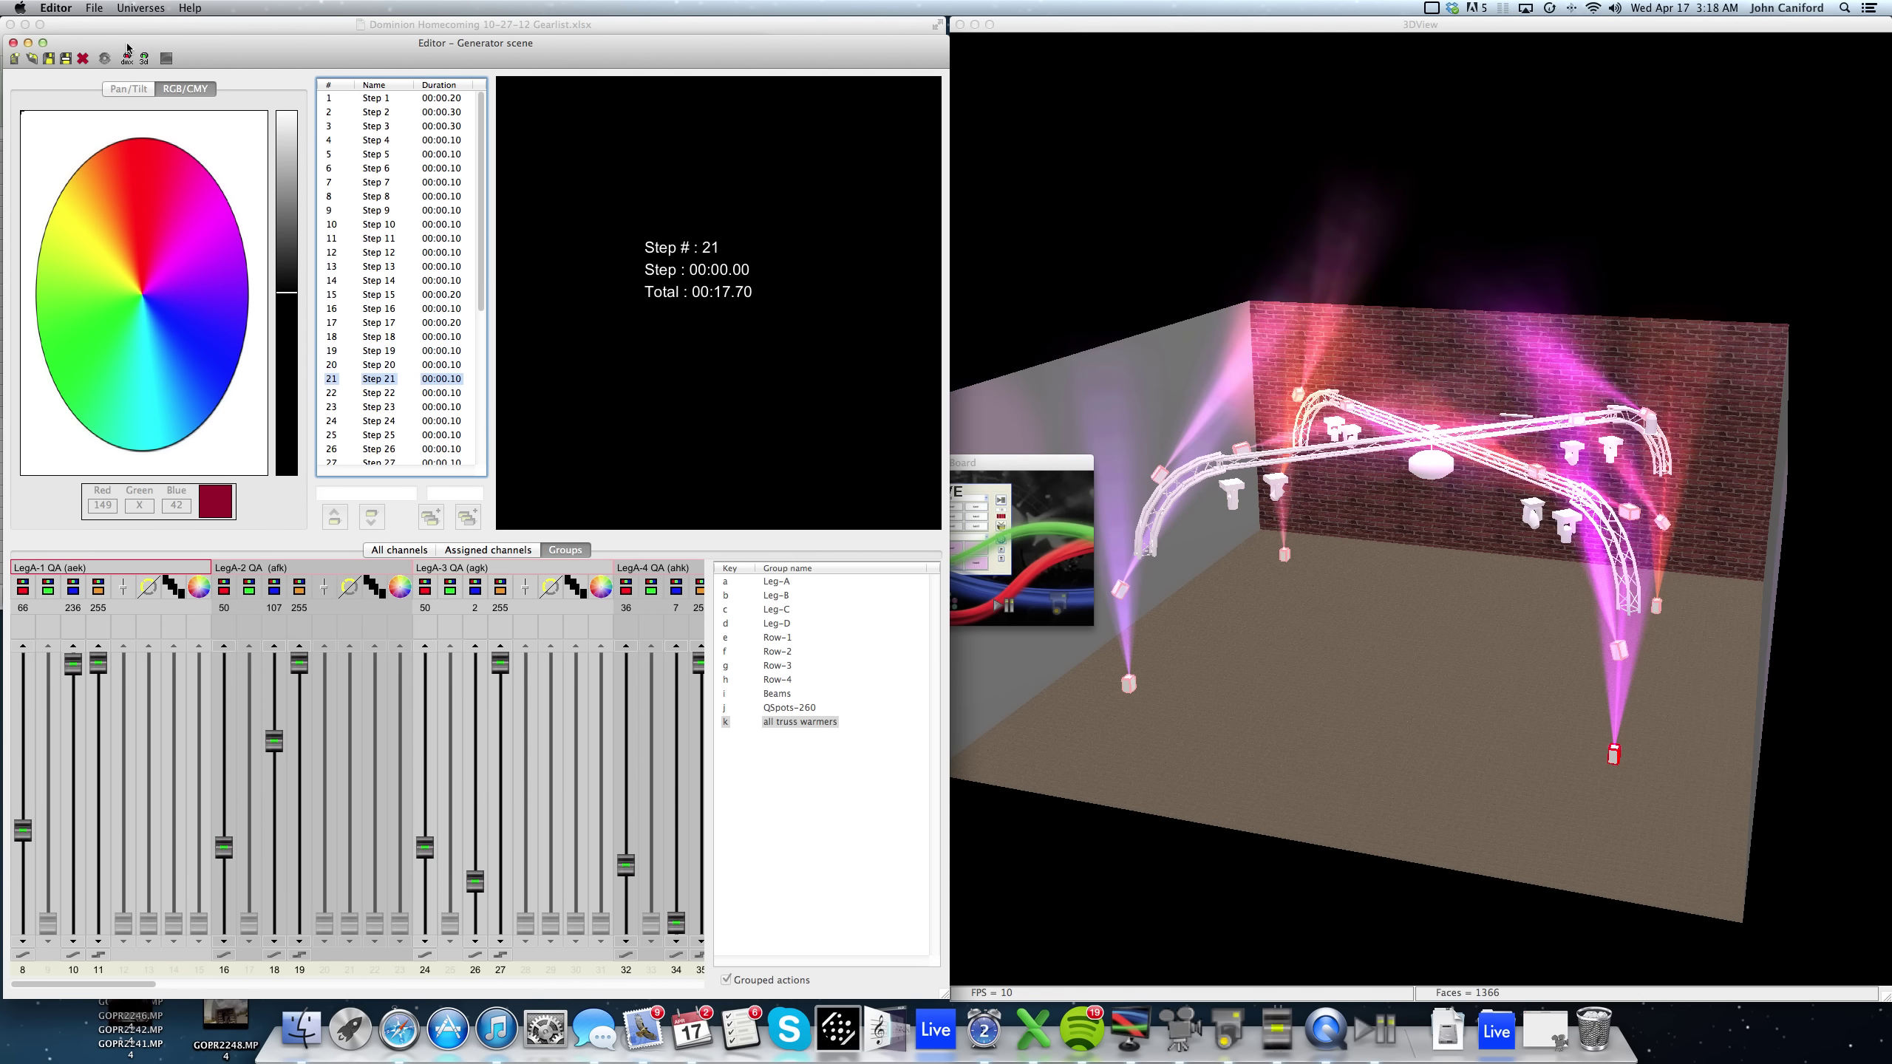
pyautogui.click(63, 60)
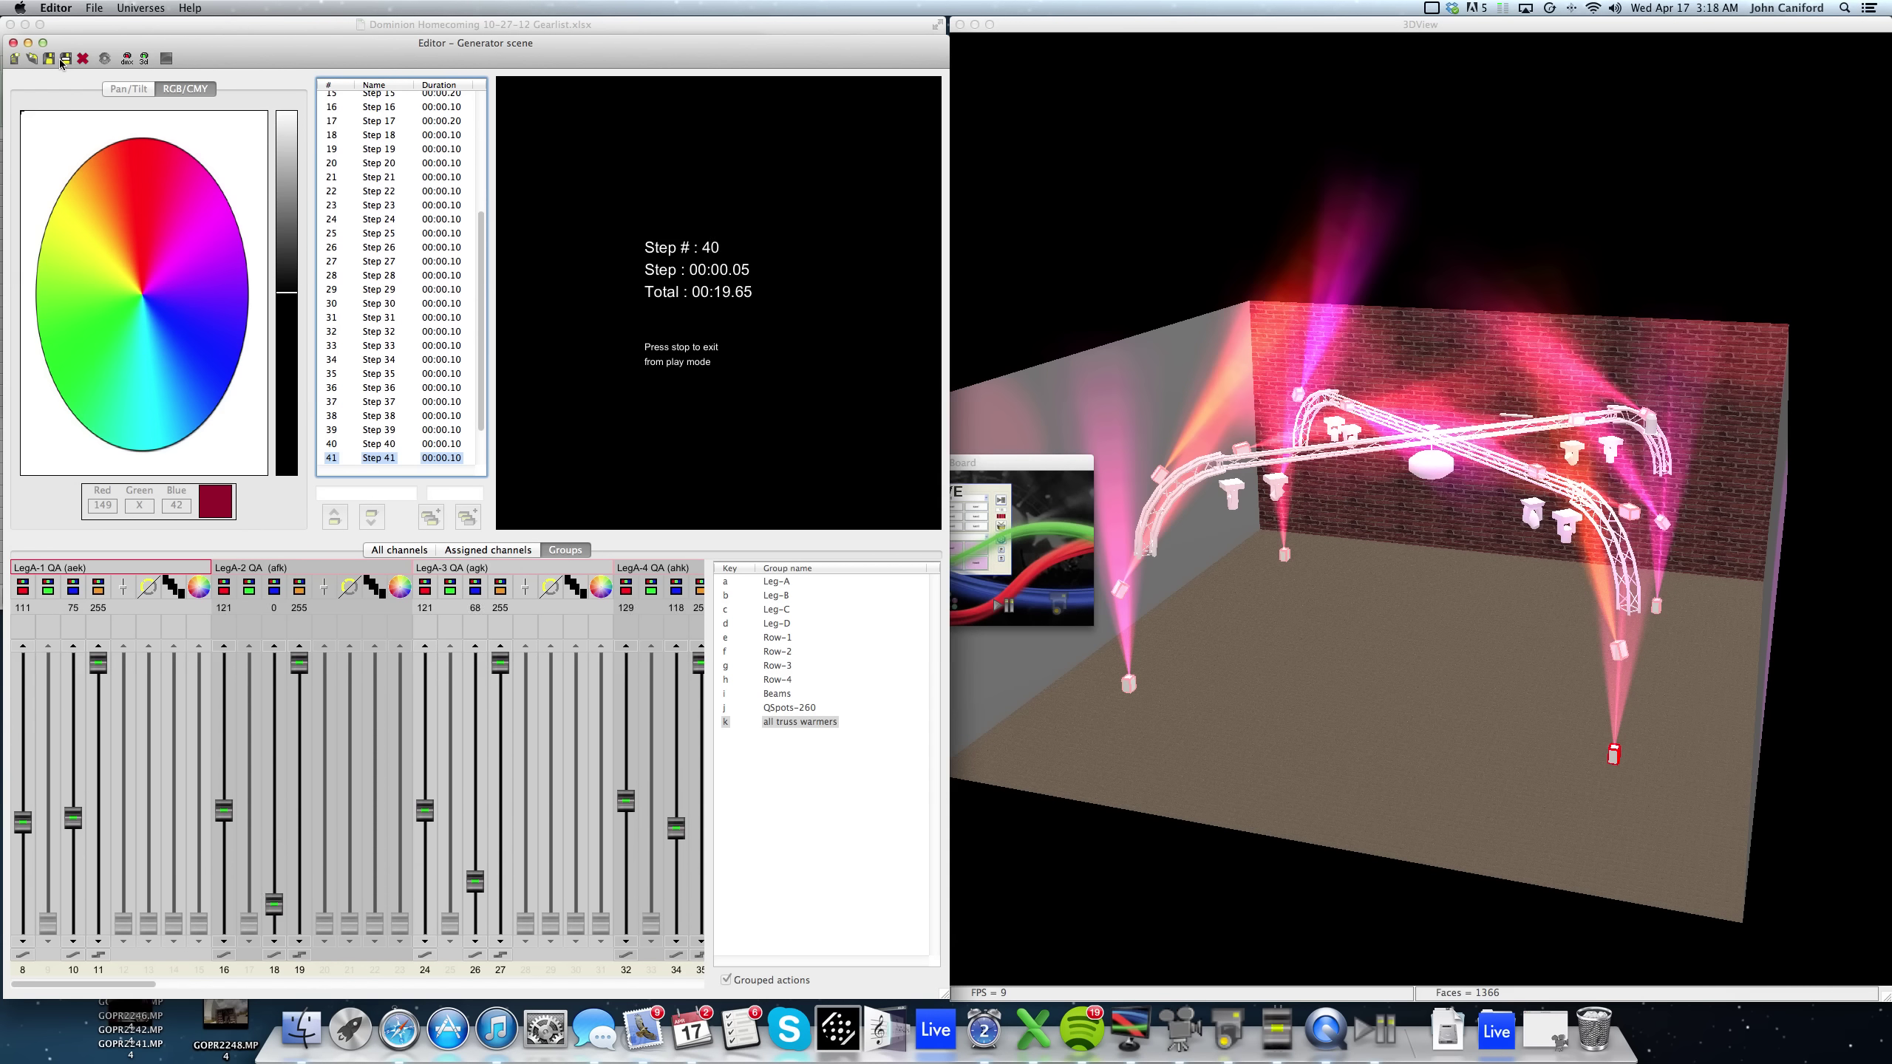